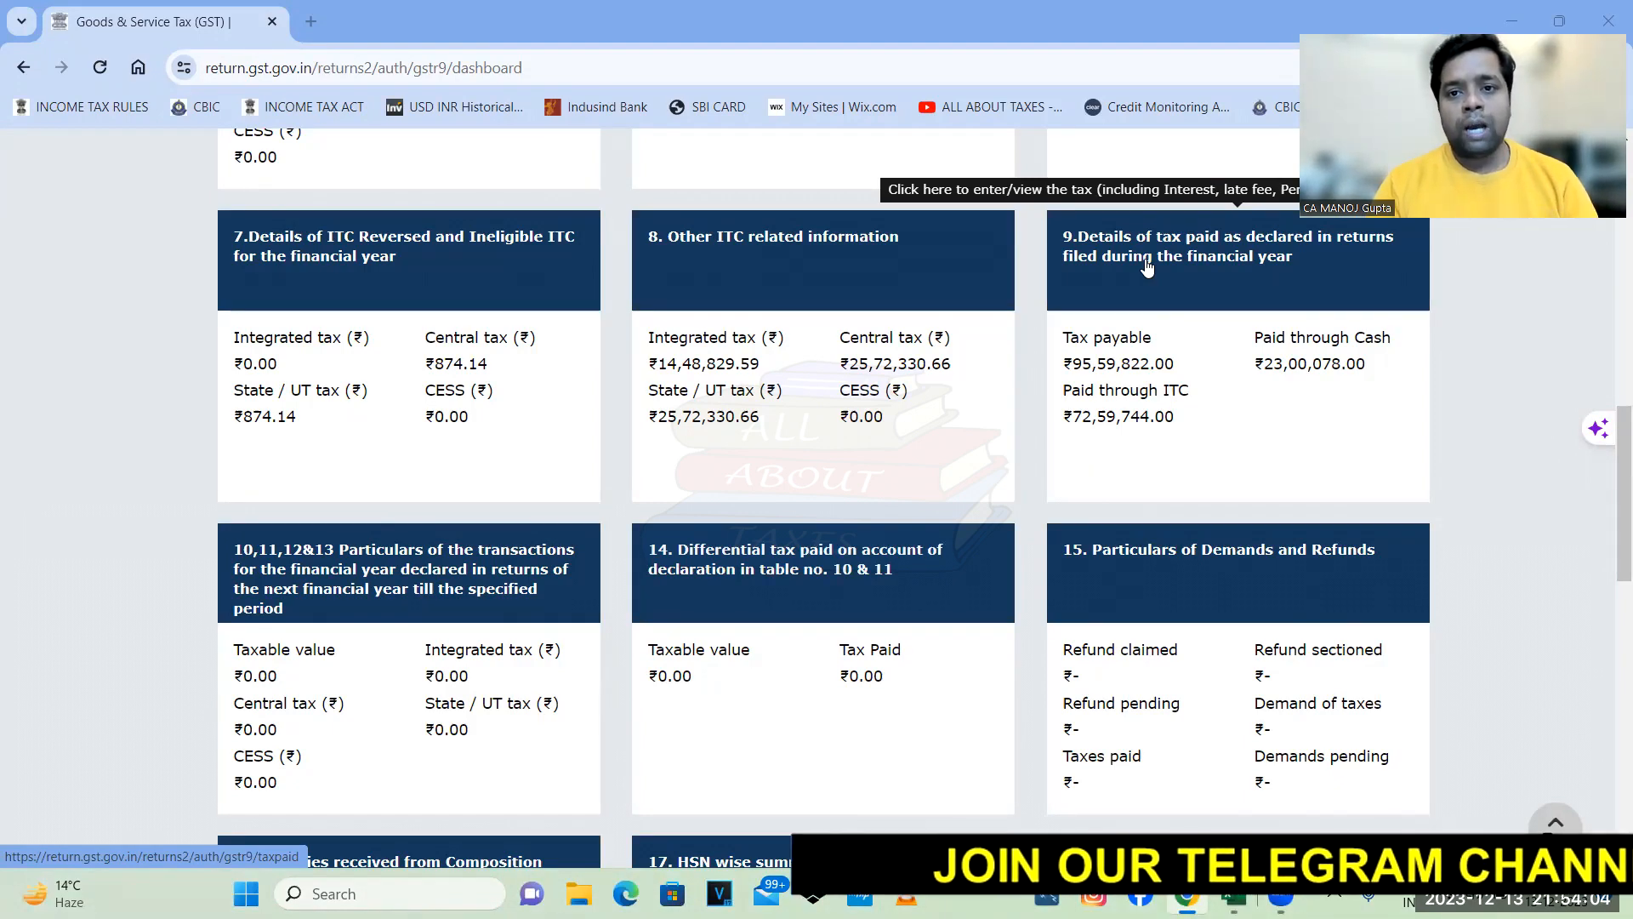
- Open table 9 on tax paid, review its tax payable and paid-through-cash columns, and return to the GSTR-9 dashboard
click(1146, 264)
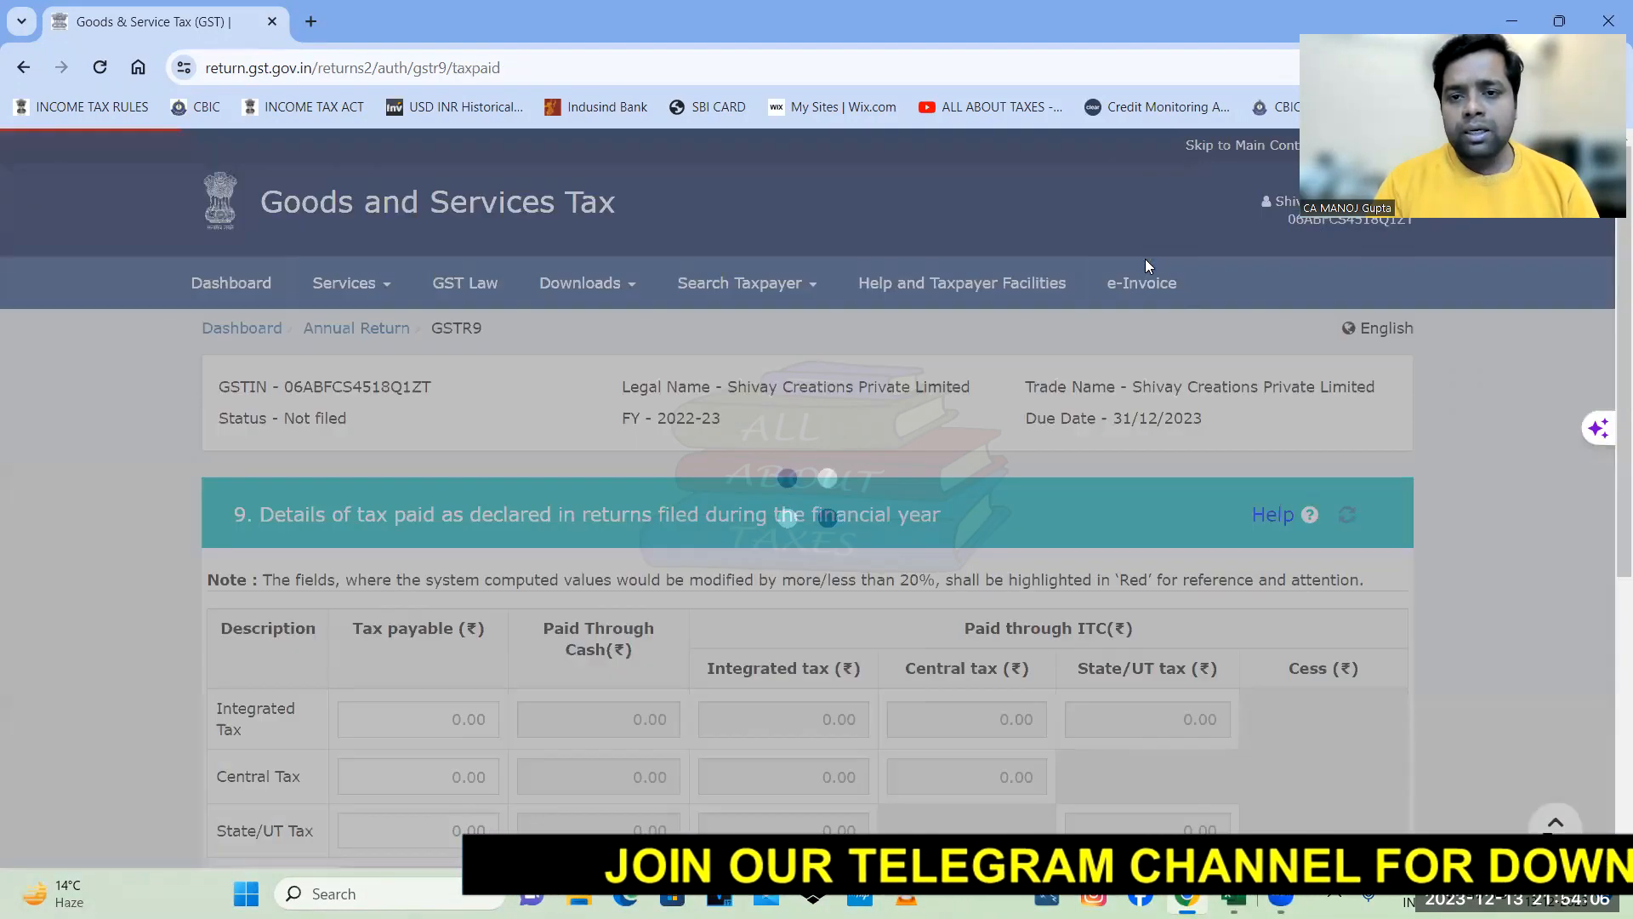
scroll(374, 257, down, 5)
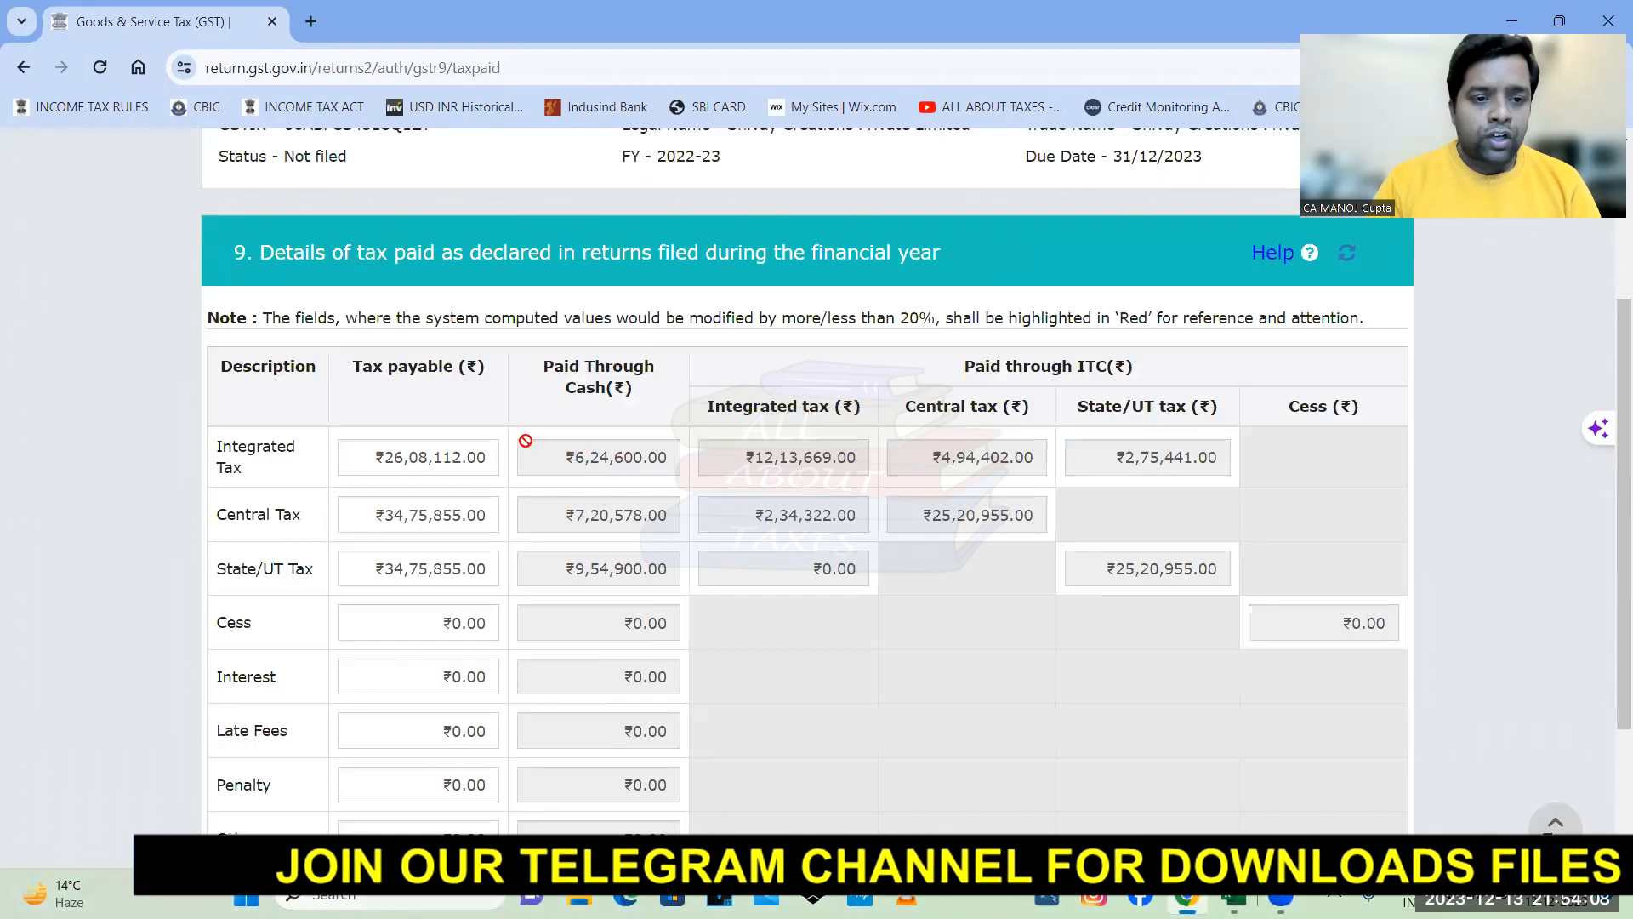
drag(351, 243, 500, 238)
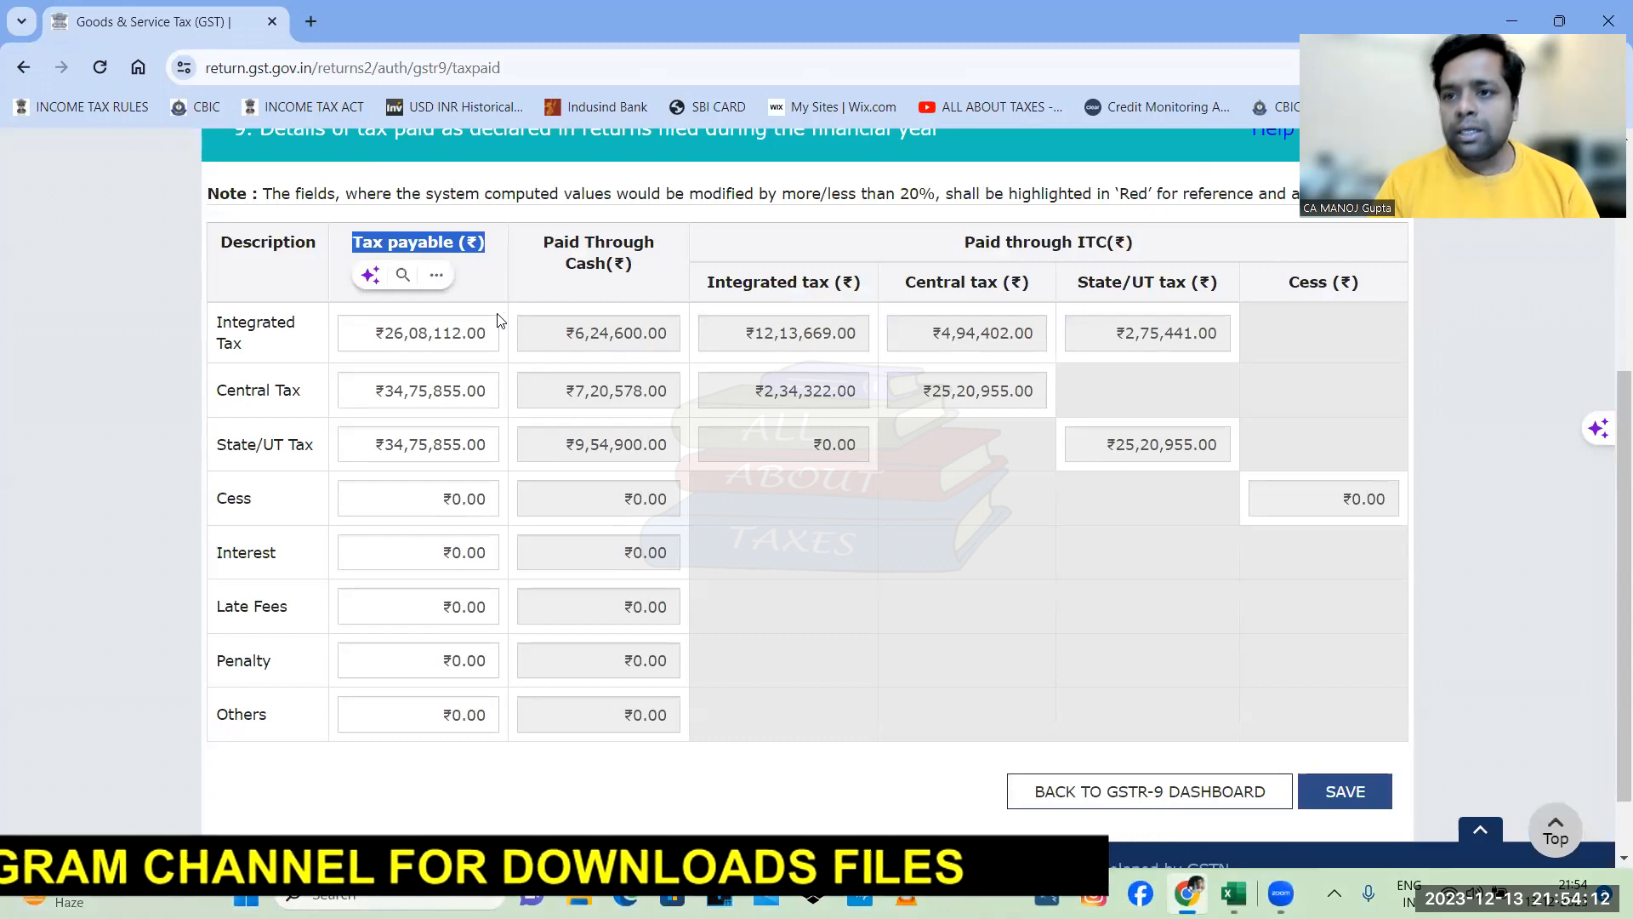
mouse_move(393, 347)
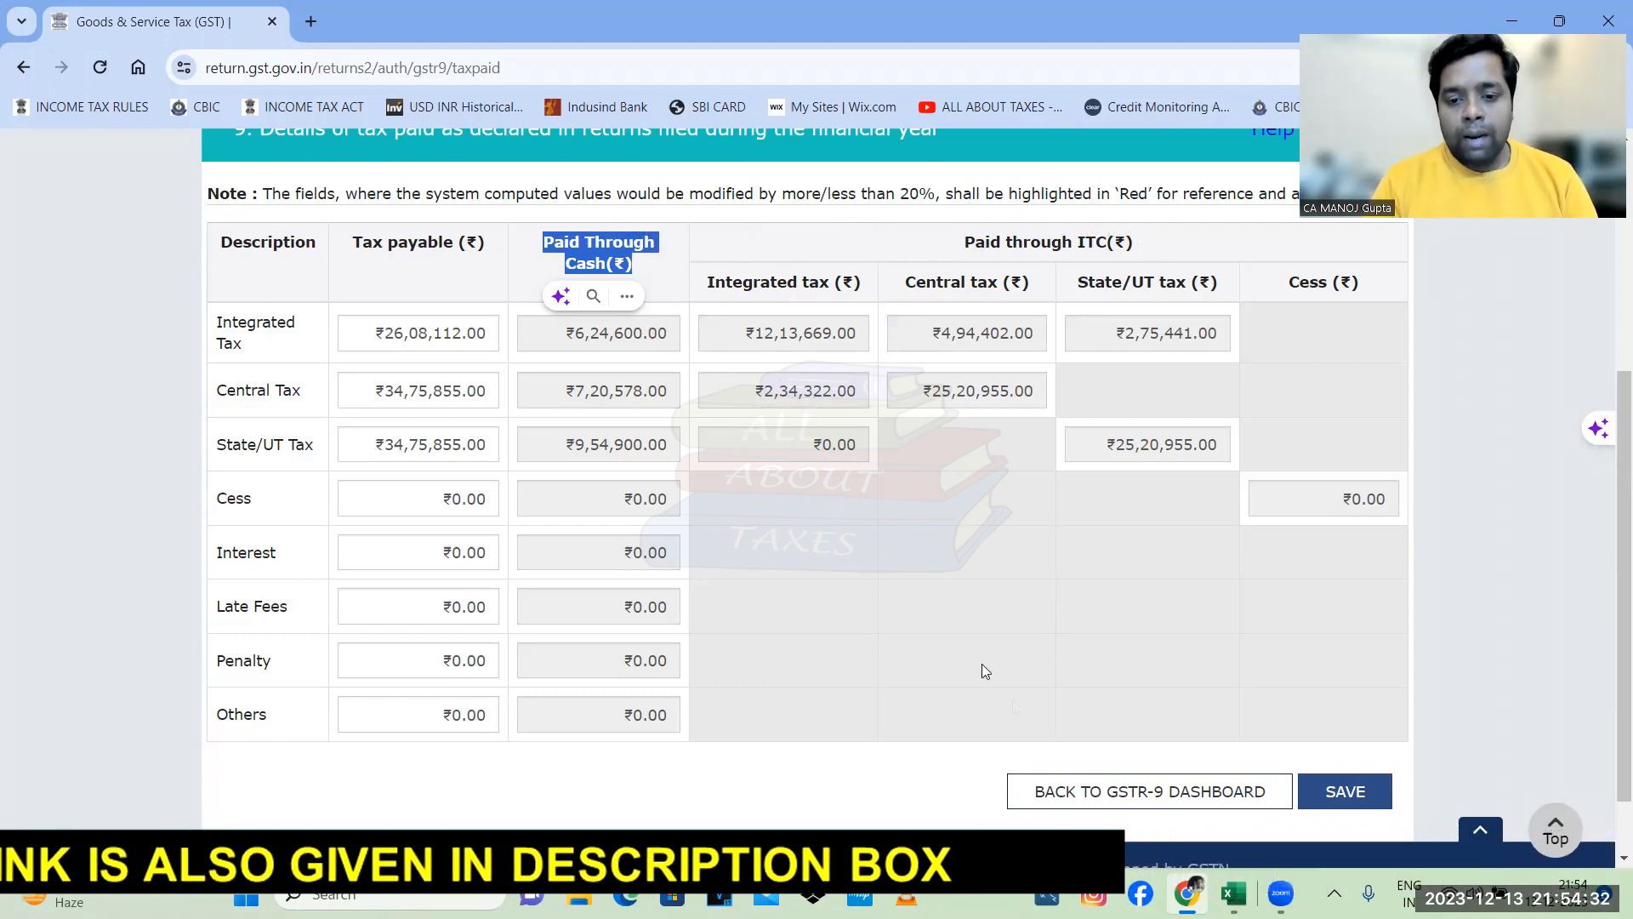
drag(346, 242, 464, 245)
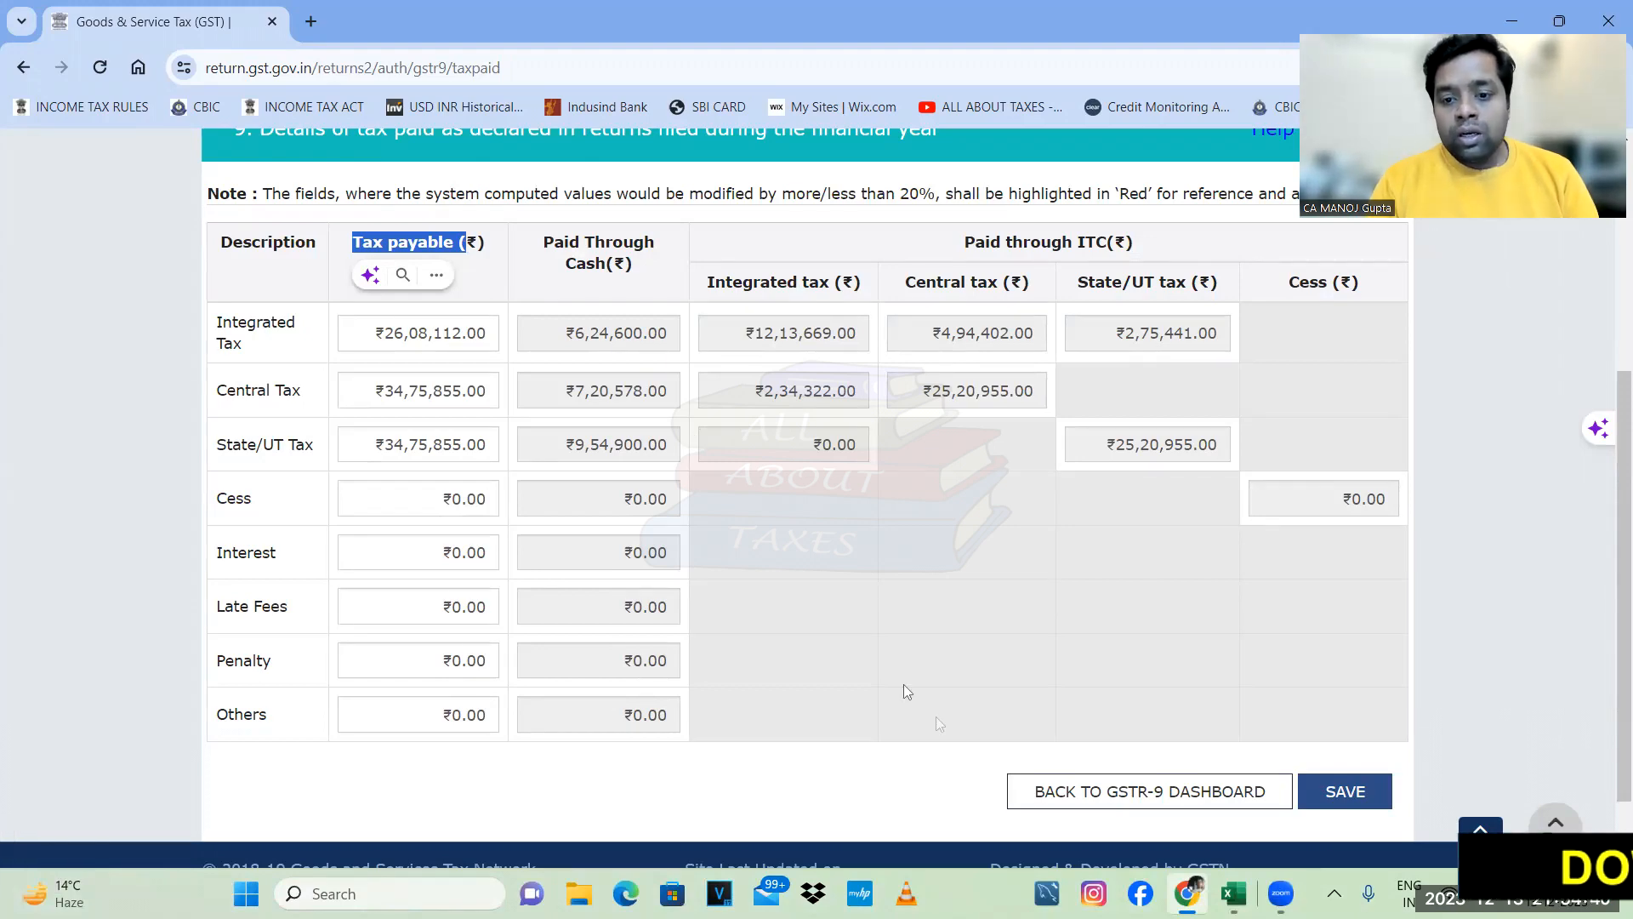
click(1036, 784)
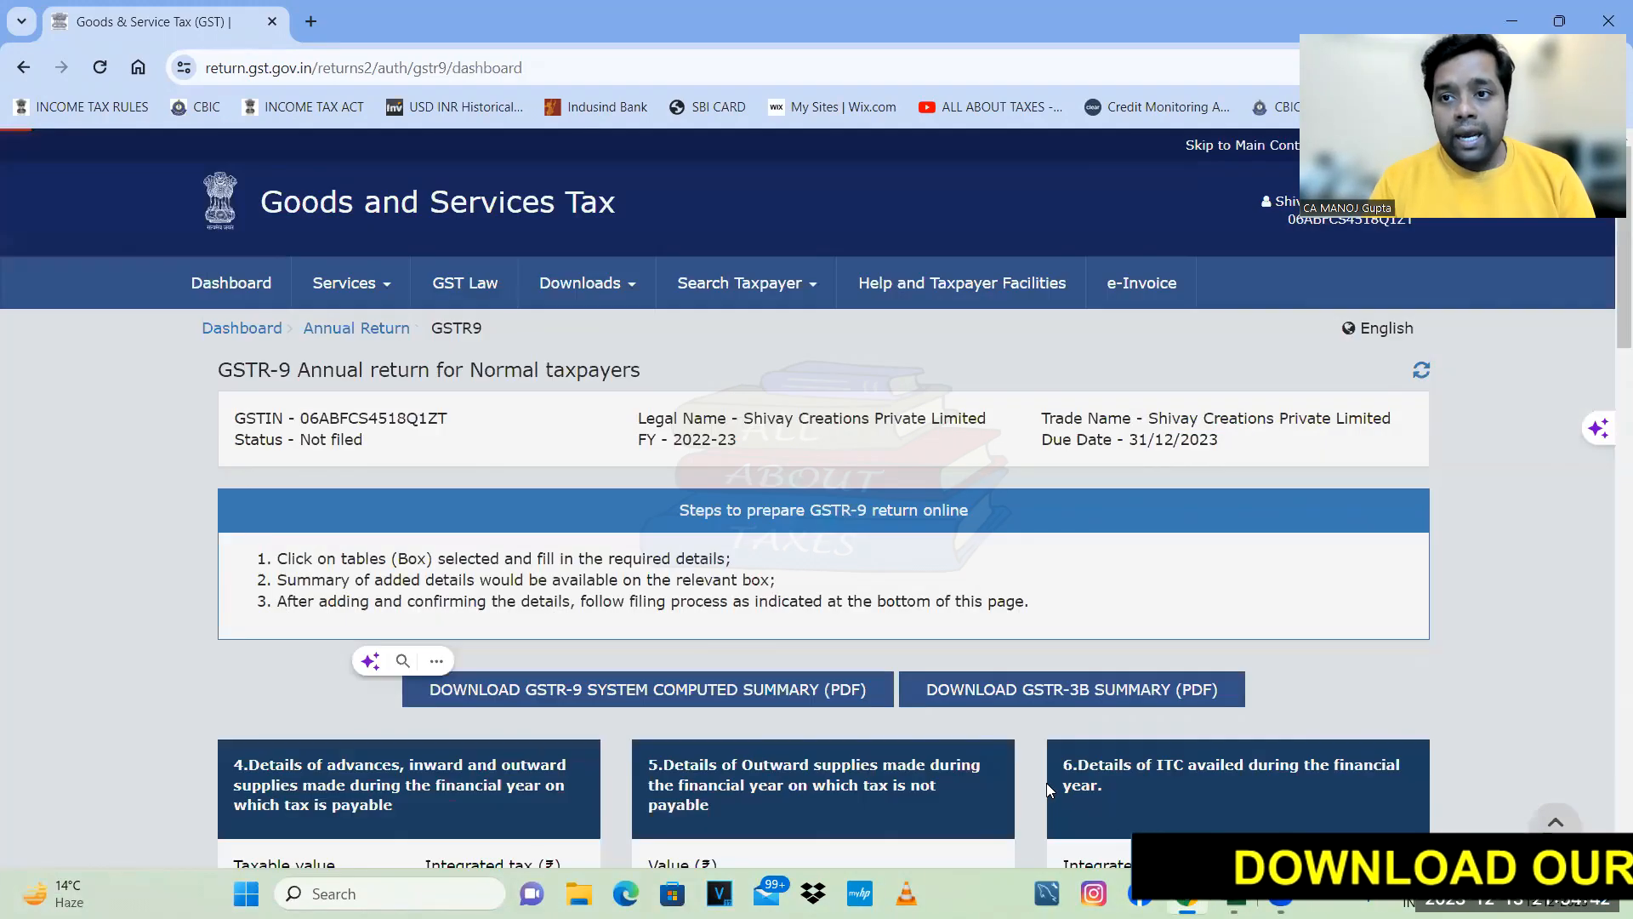
- Open table 4 on outward and inward supplies, check row (N) on which tax is payable, and return to the dashboard
scroll(623, 652, down, 7)
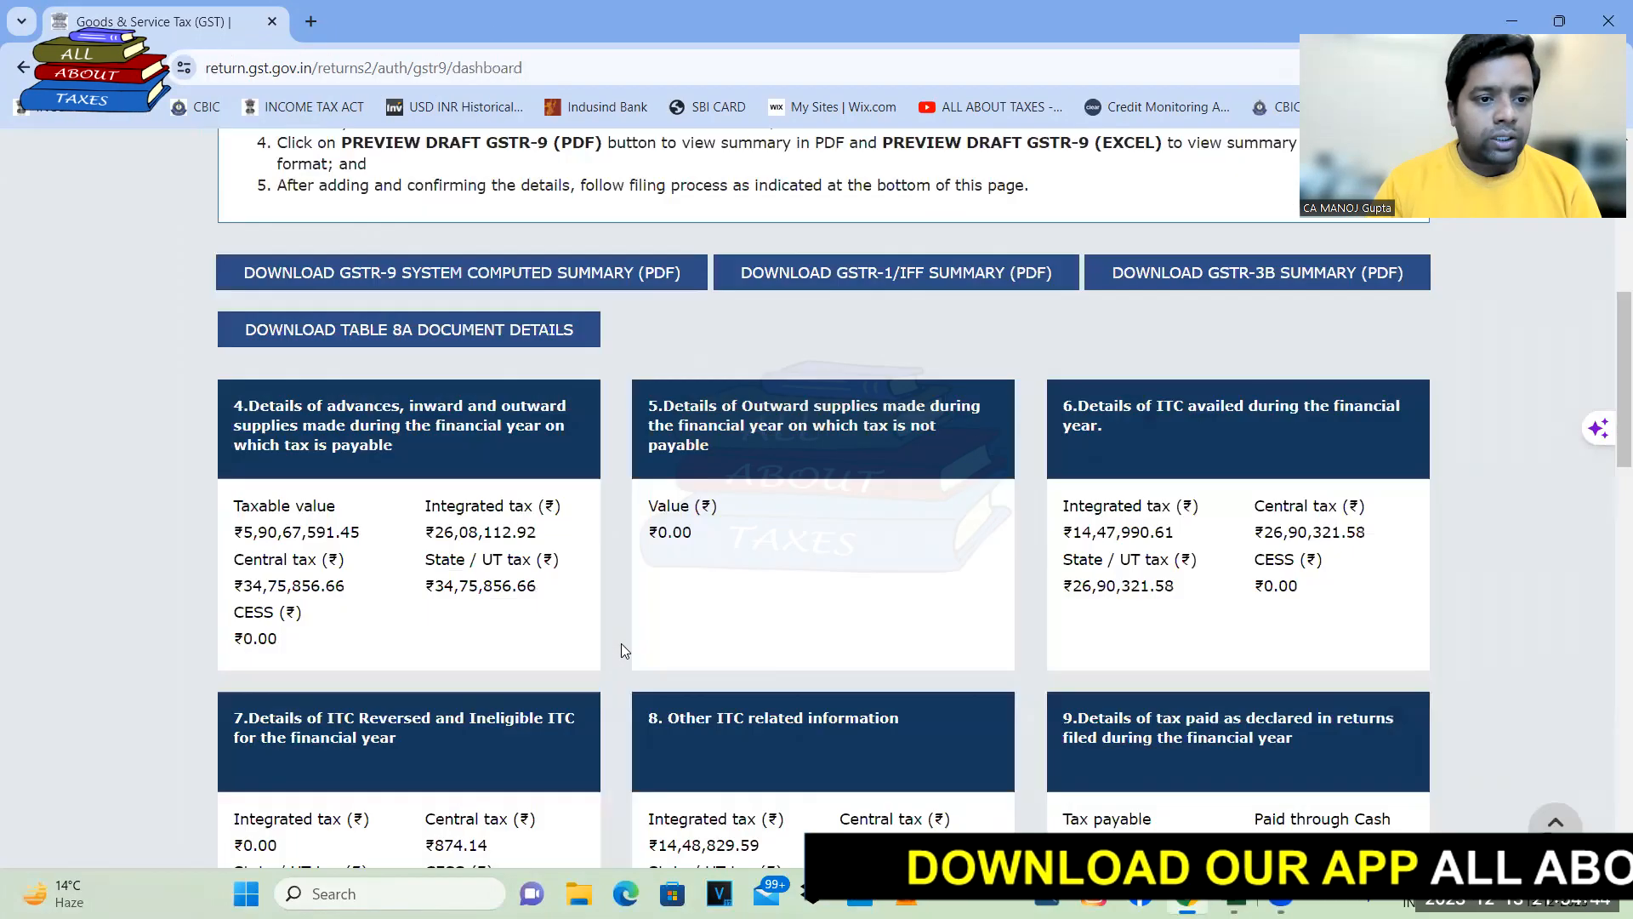
click(314, 481)
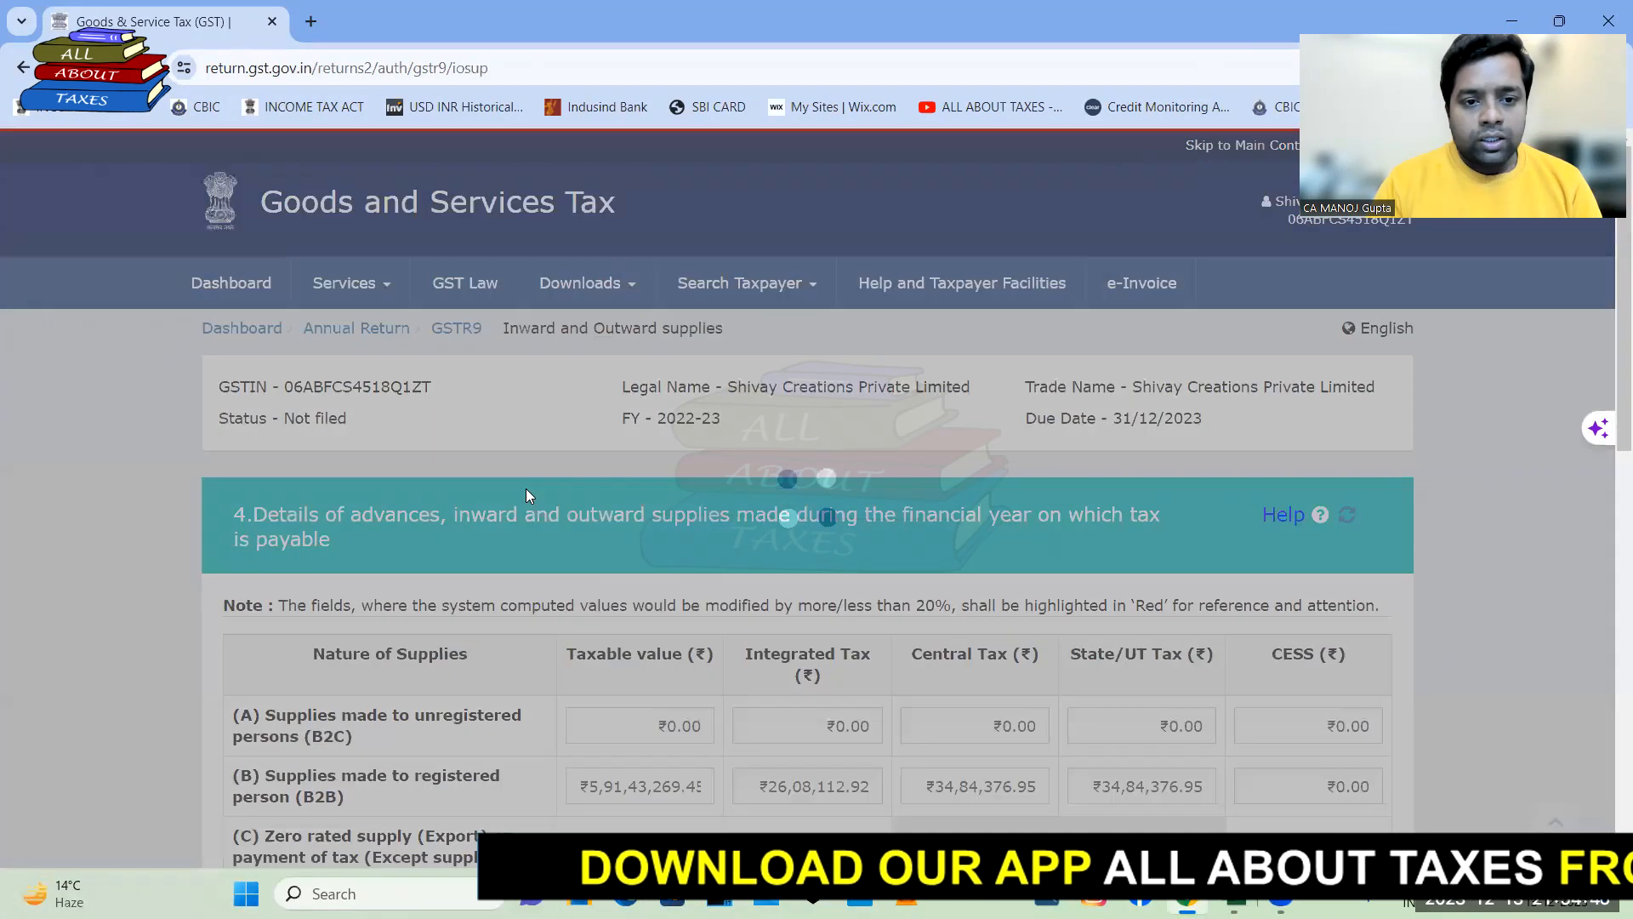
scroll(526, 488, down, 12)
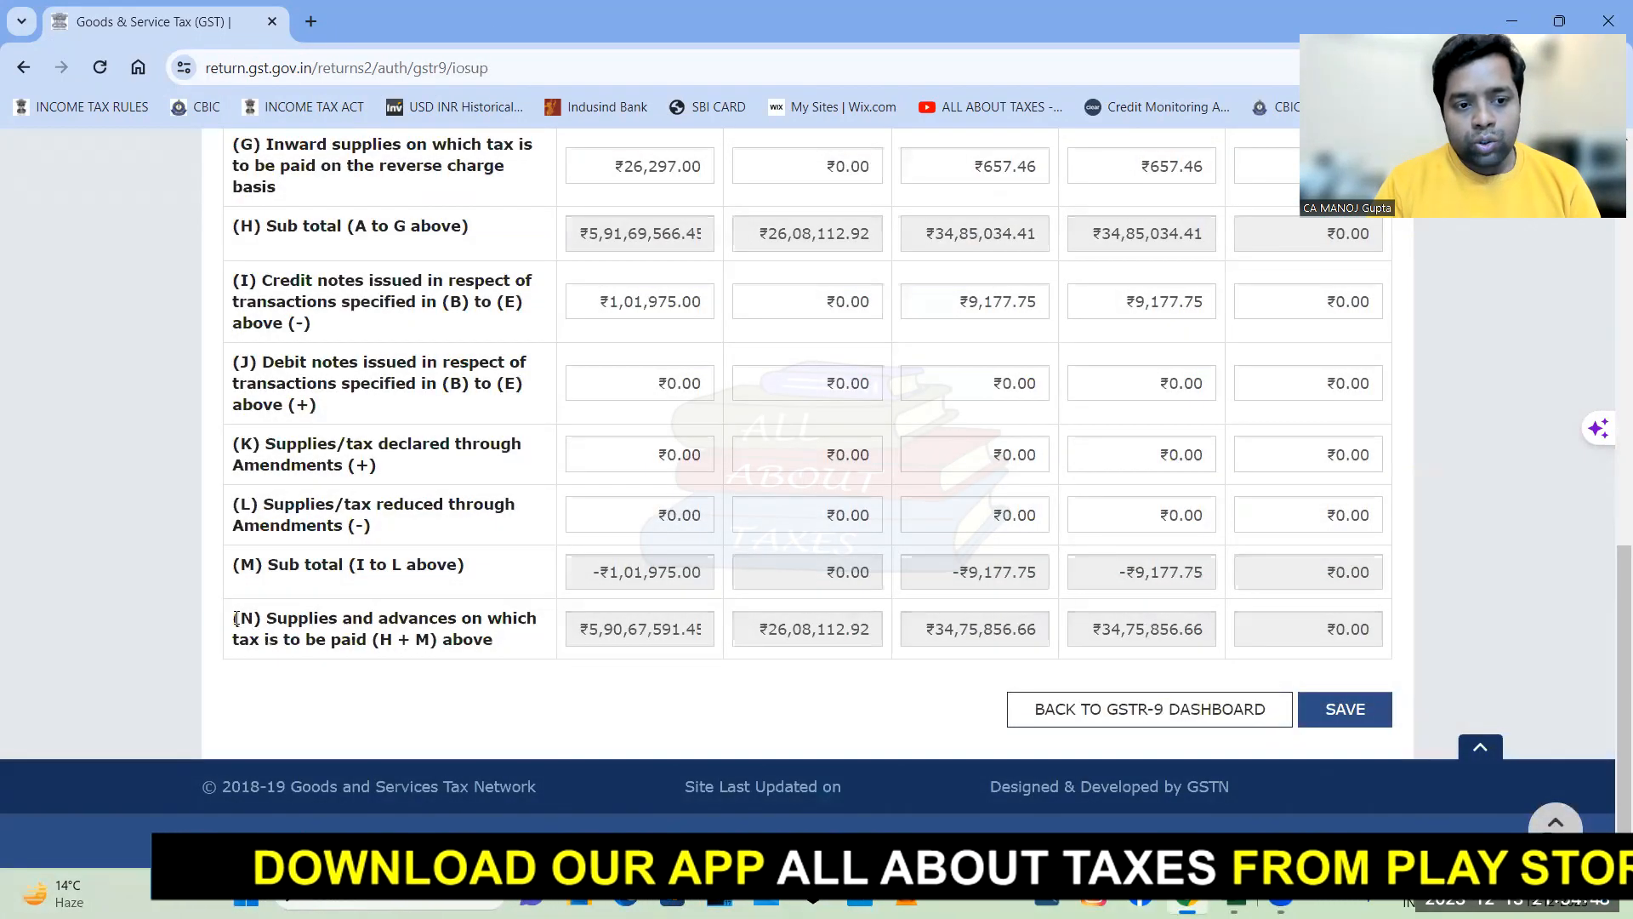
drag(237, 618, 558, 638)
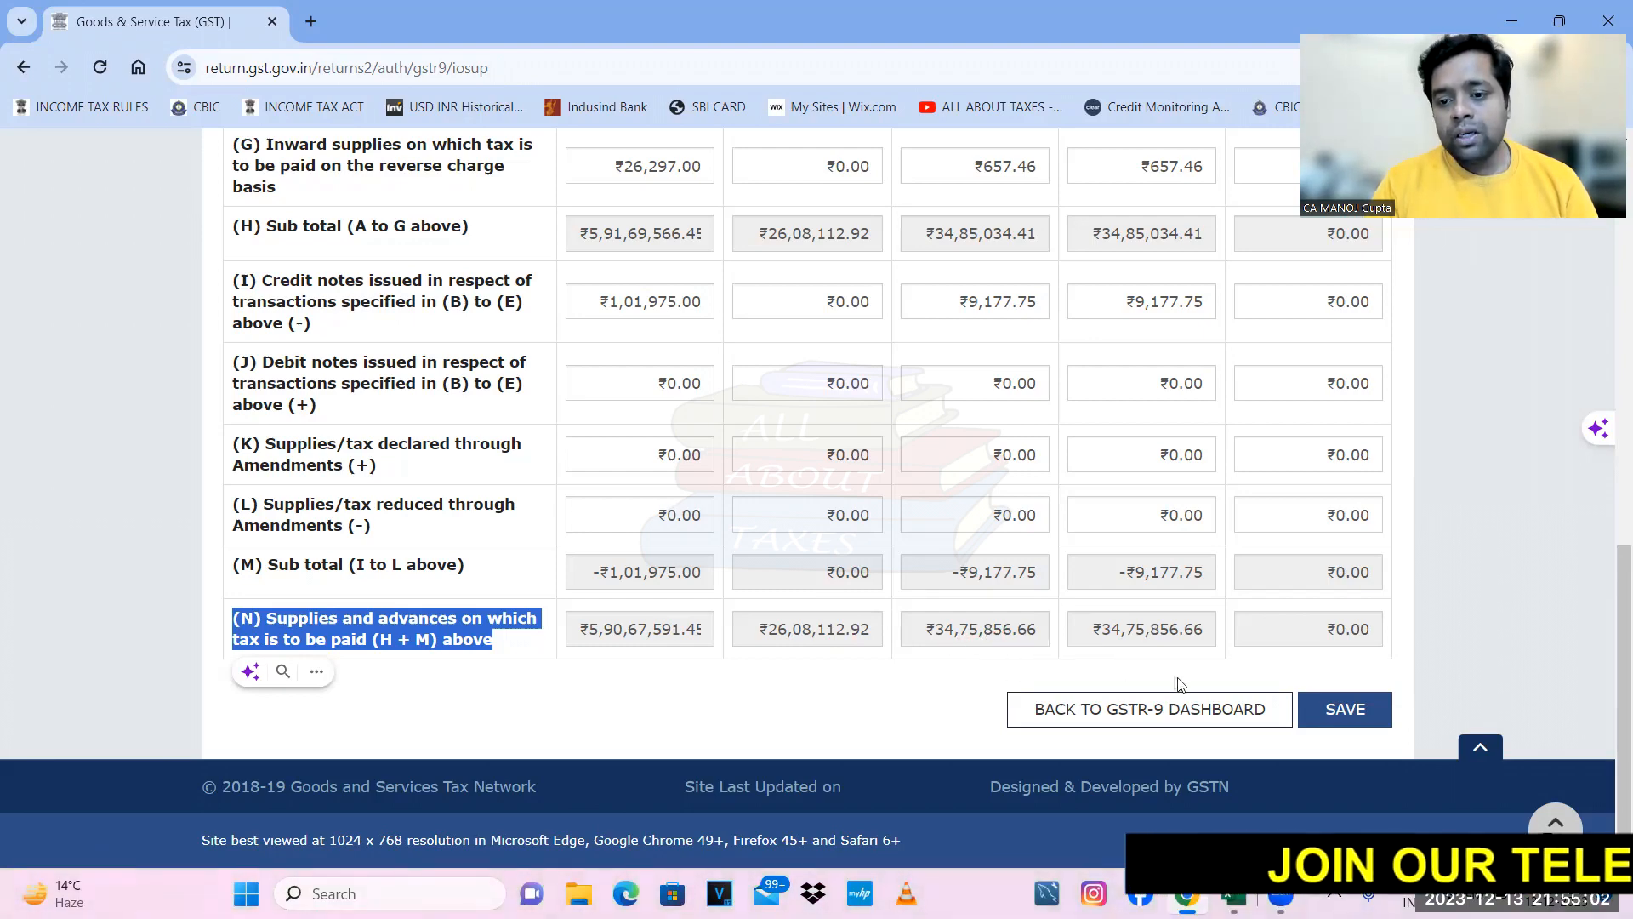
click(1212, 710)
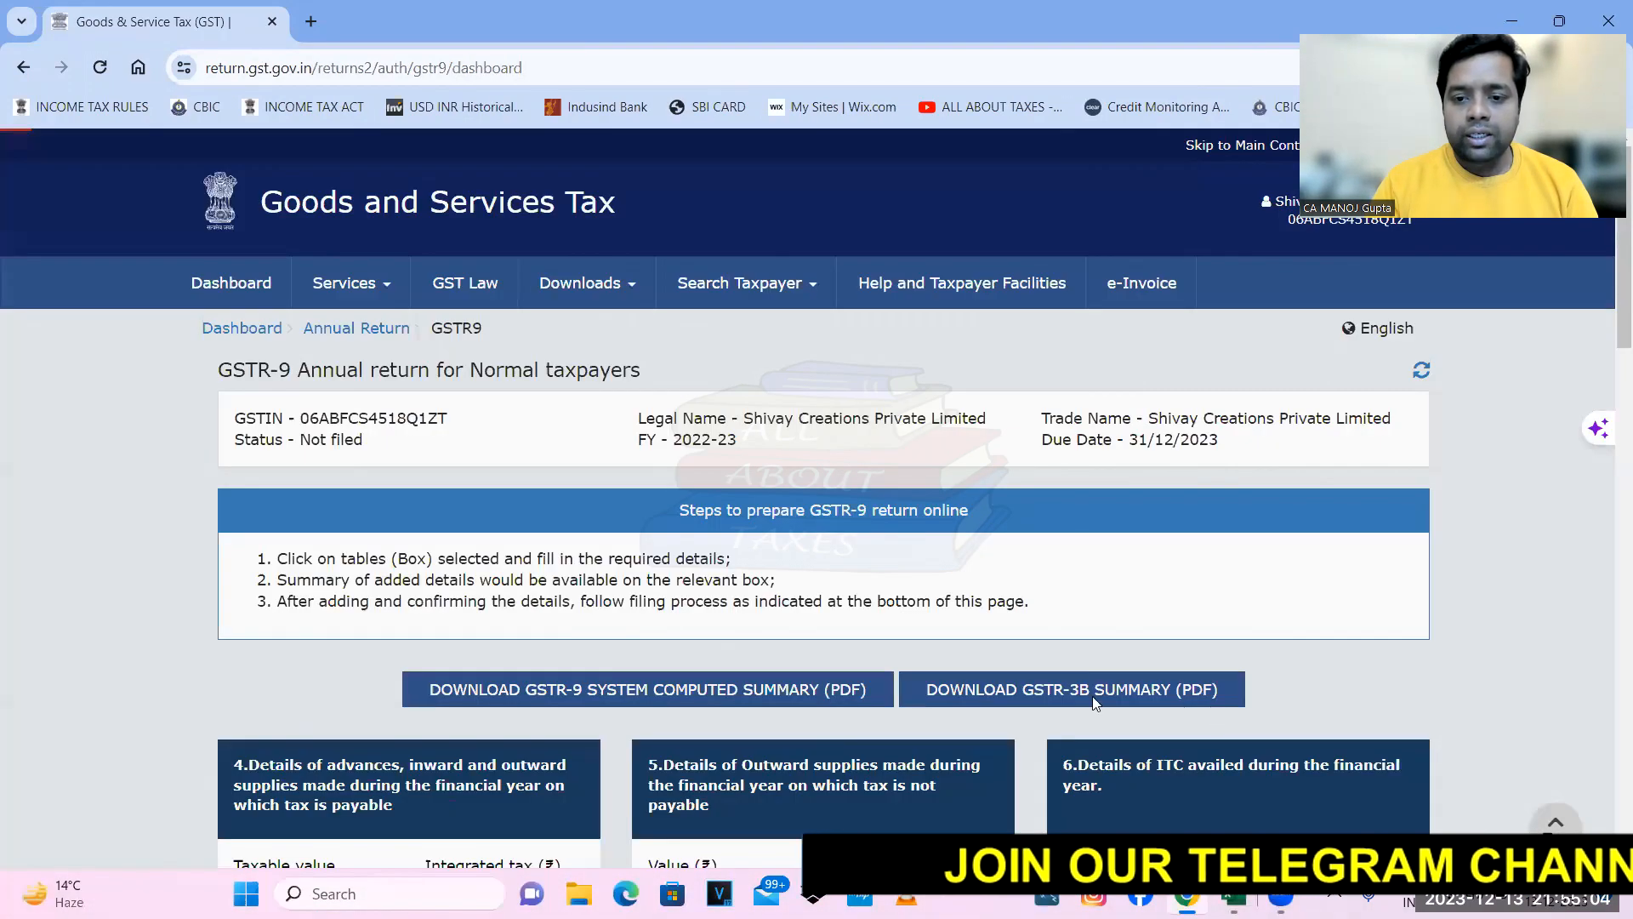
- Reopen table 9 to review the tax payable figures and the 20% modification note, and return to the GSTR-9 dashboard
scroll(1007, 681, down, 8)
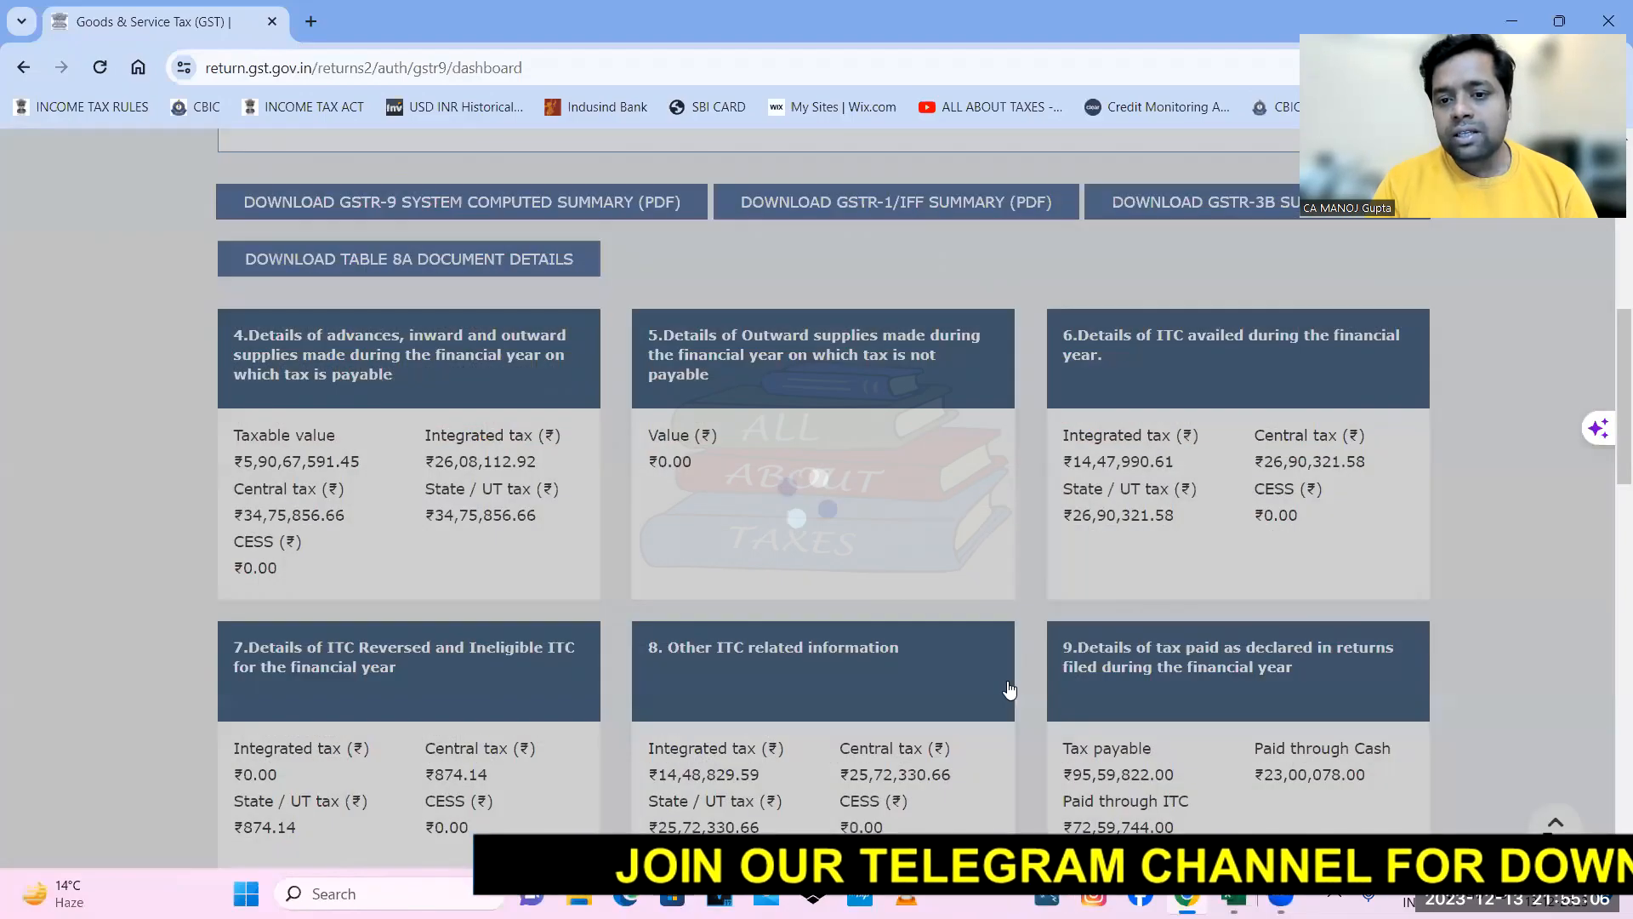
scroll(1010, 690, down, 5)
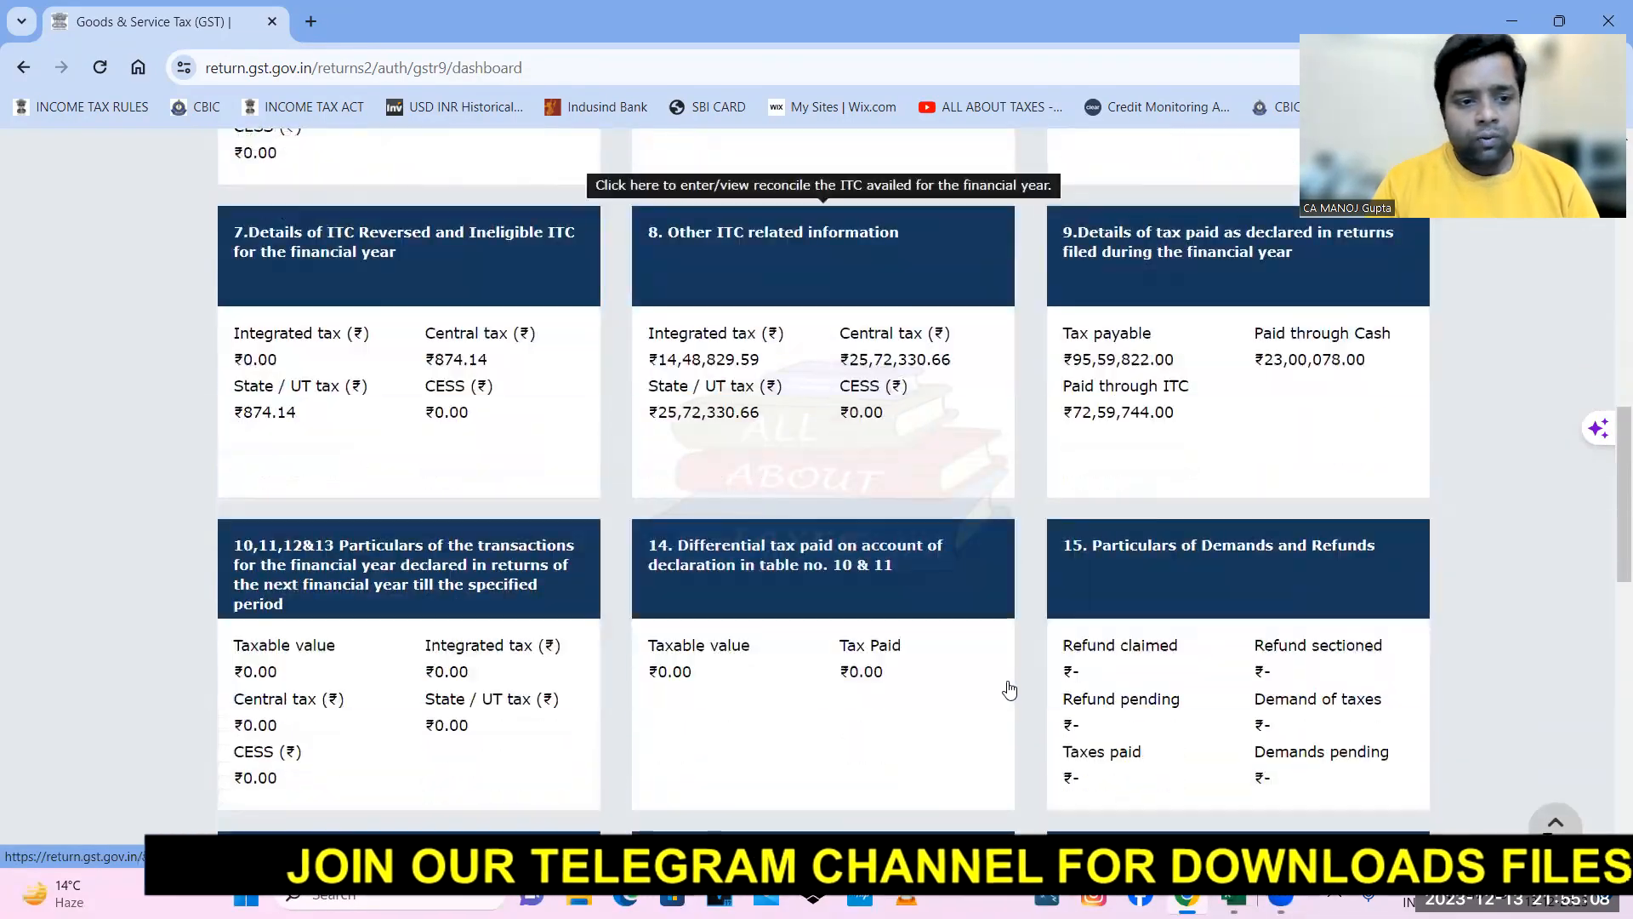
click(1166, 248)
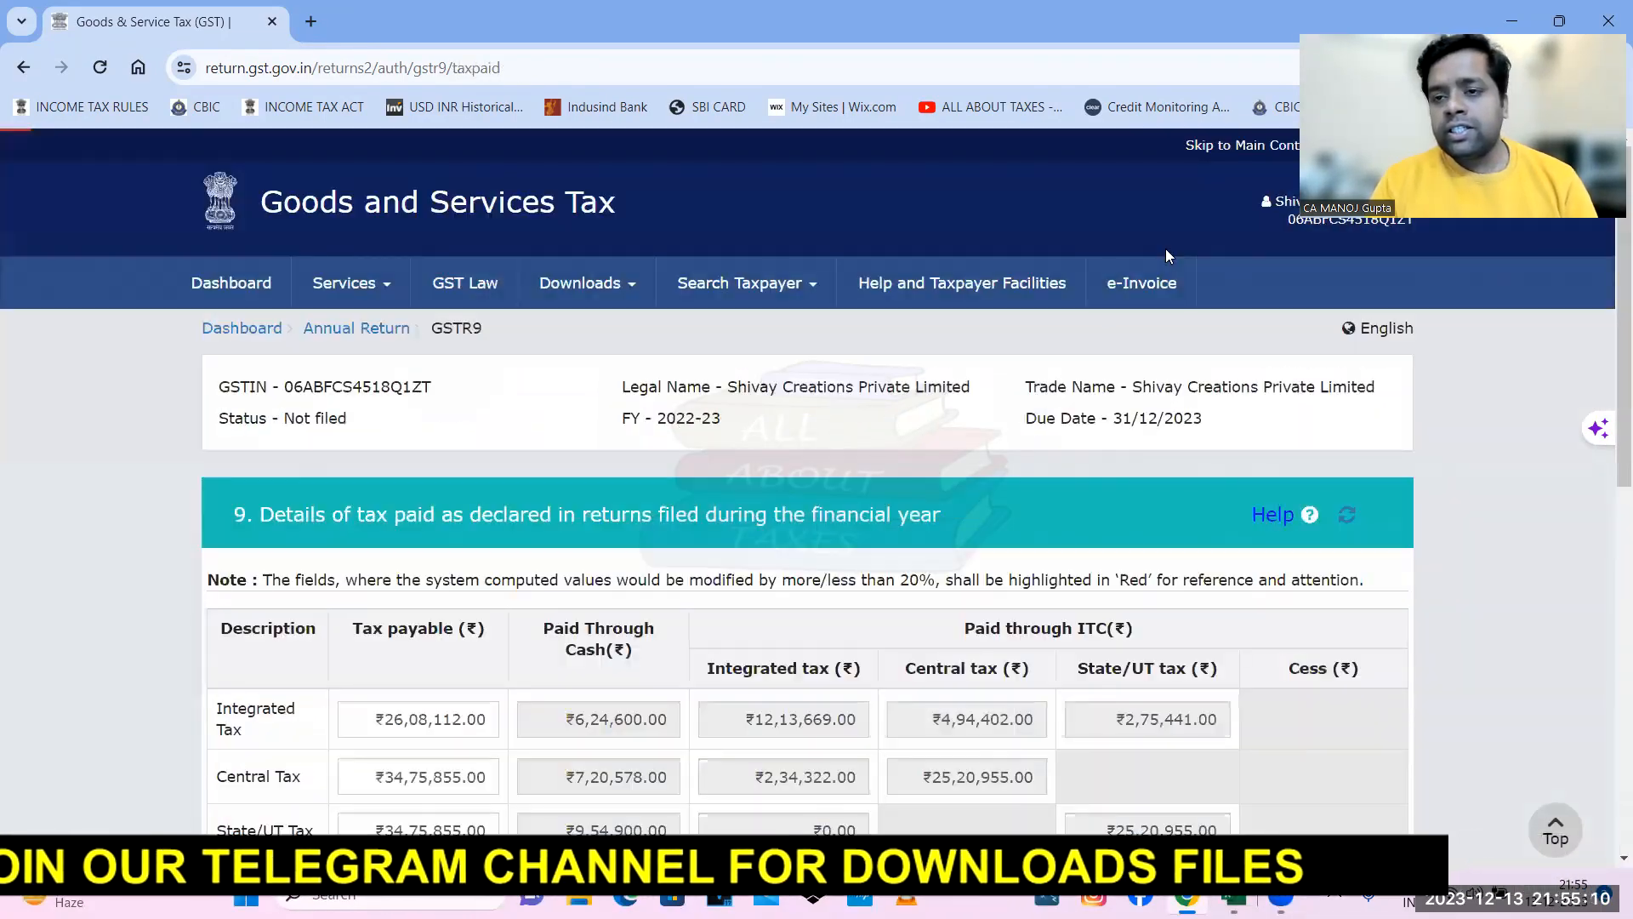
scroll(950, 545, down, 2)
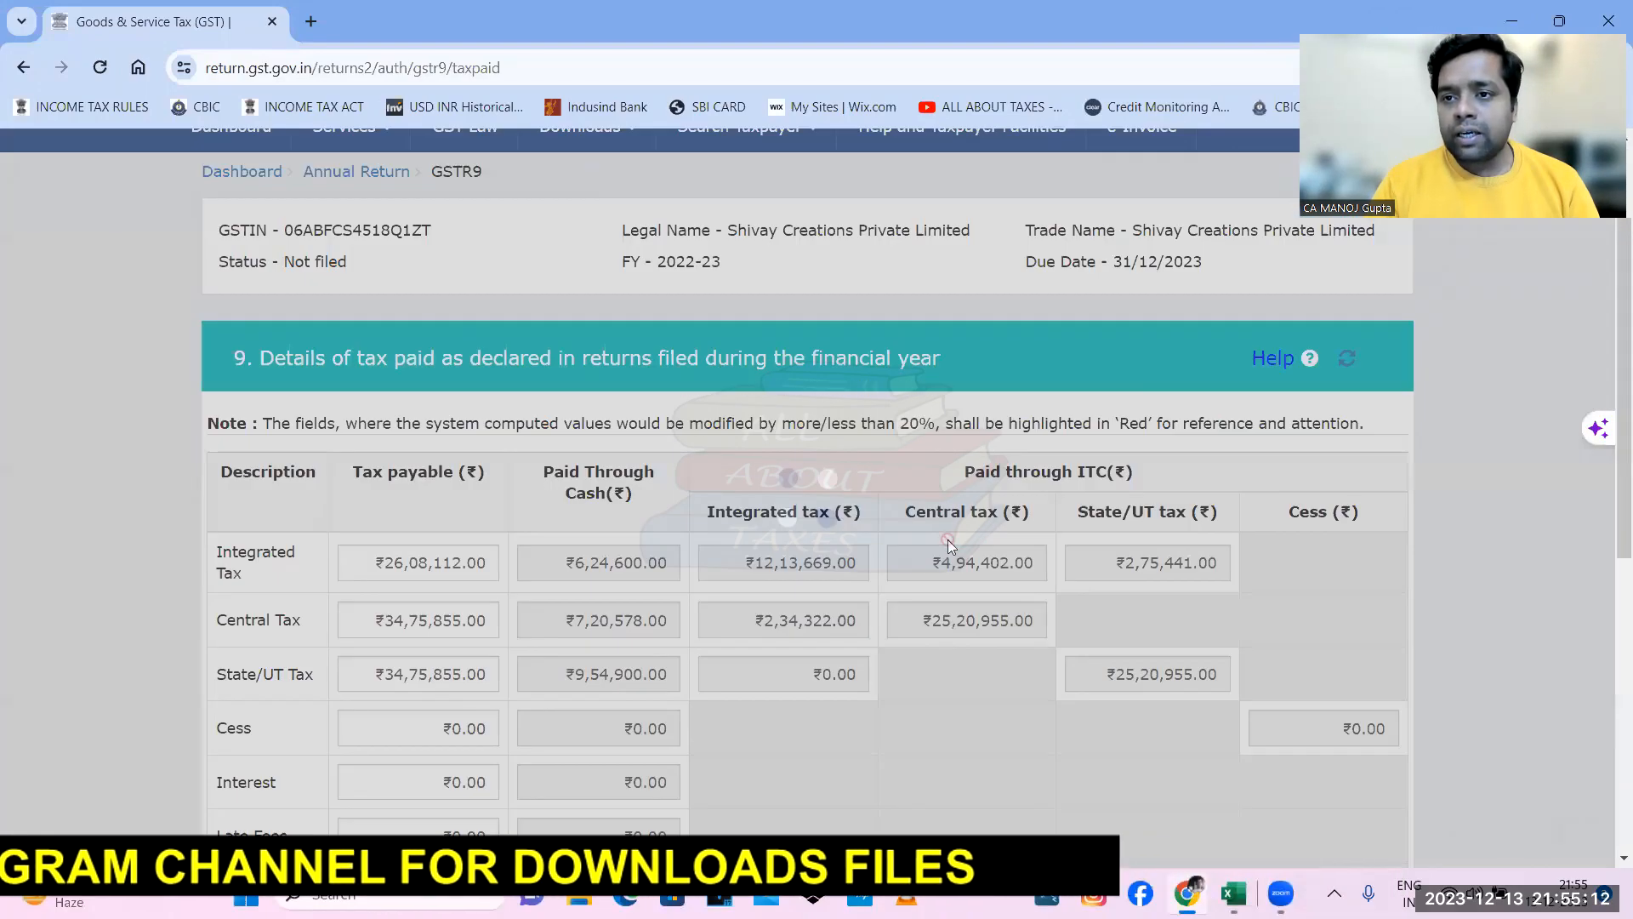
scroll(950, 546, down, 3)
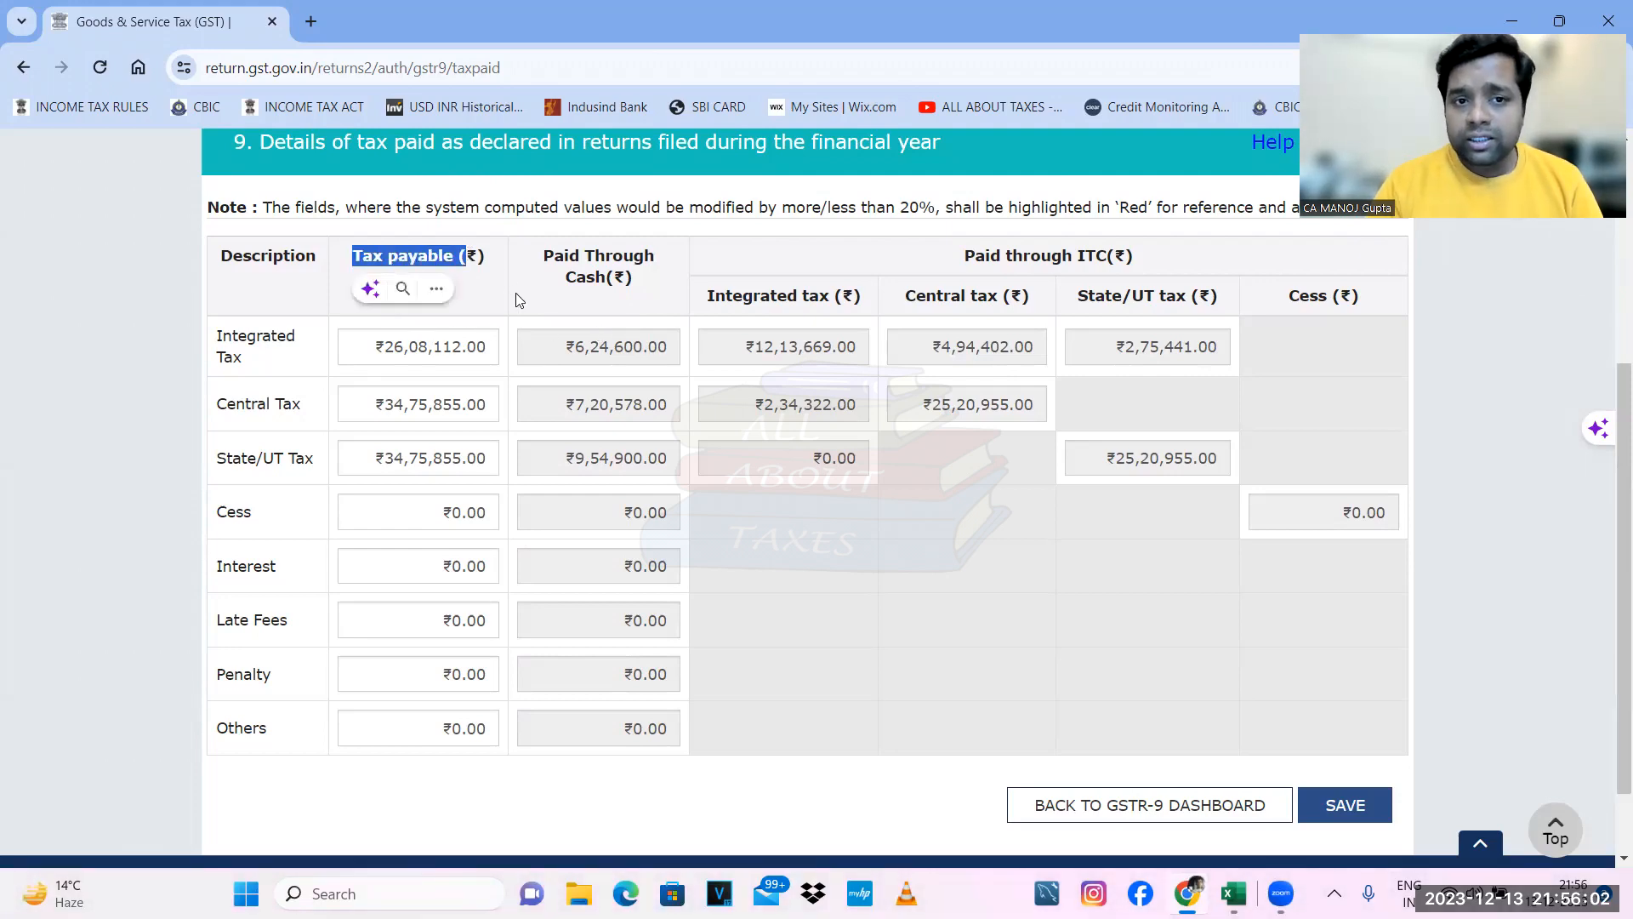
scroll(516, 295, up, 1)
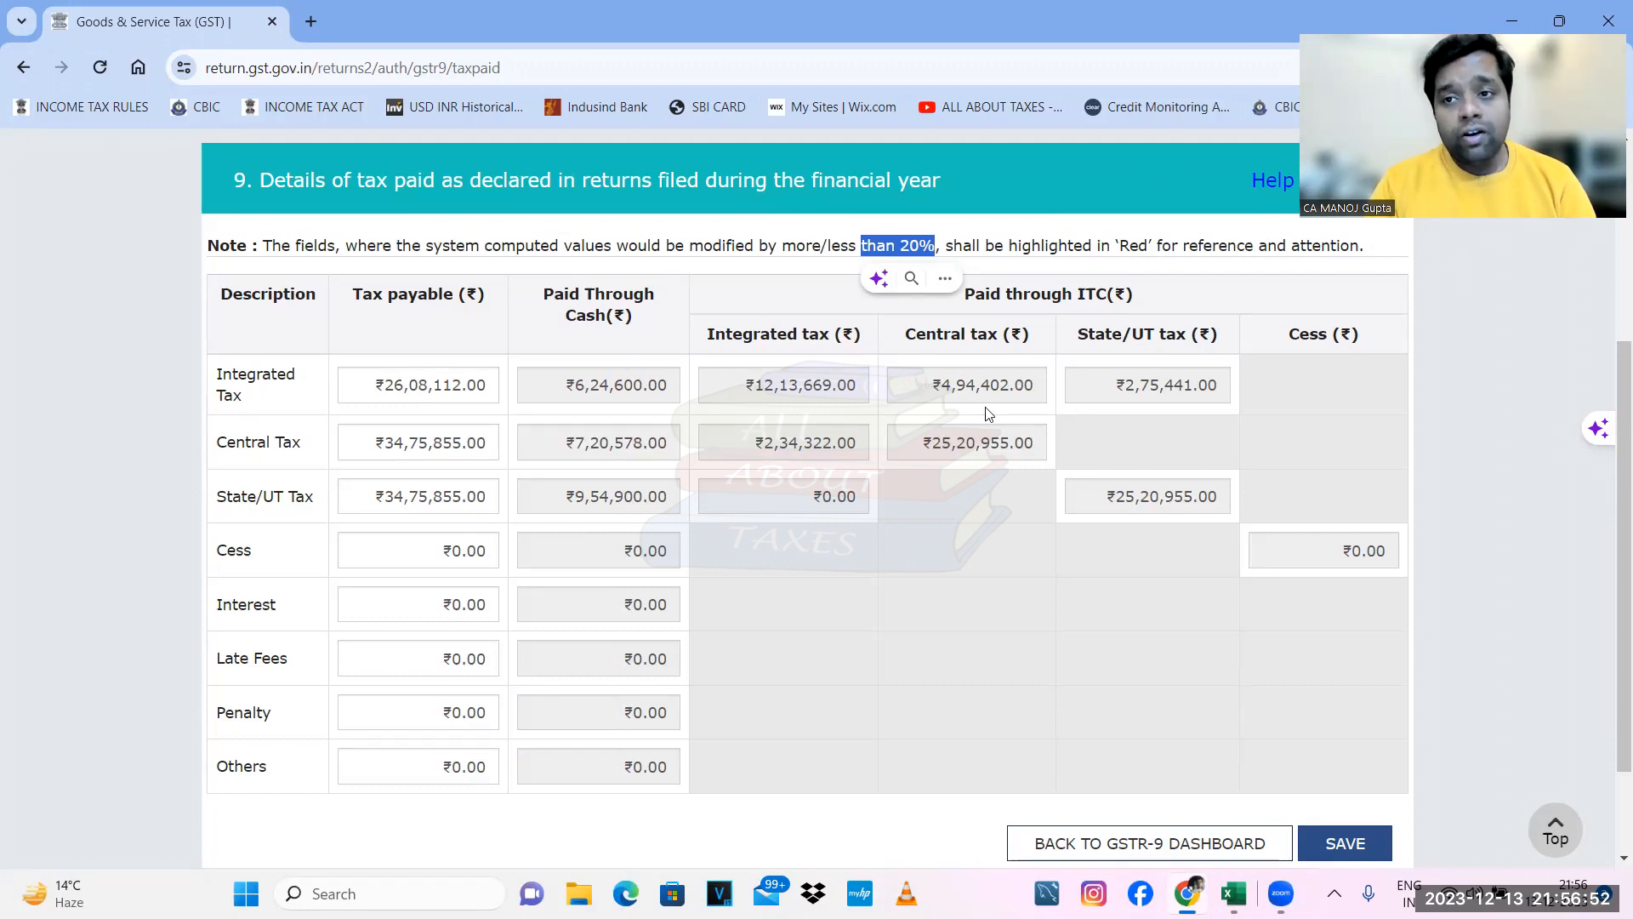
scroll(1150, 485, down, 3)
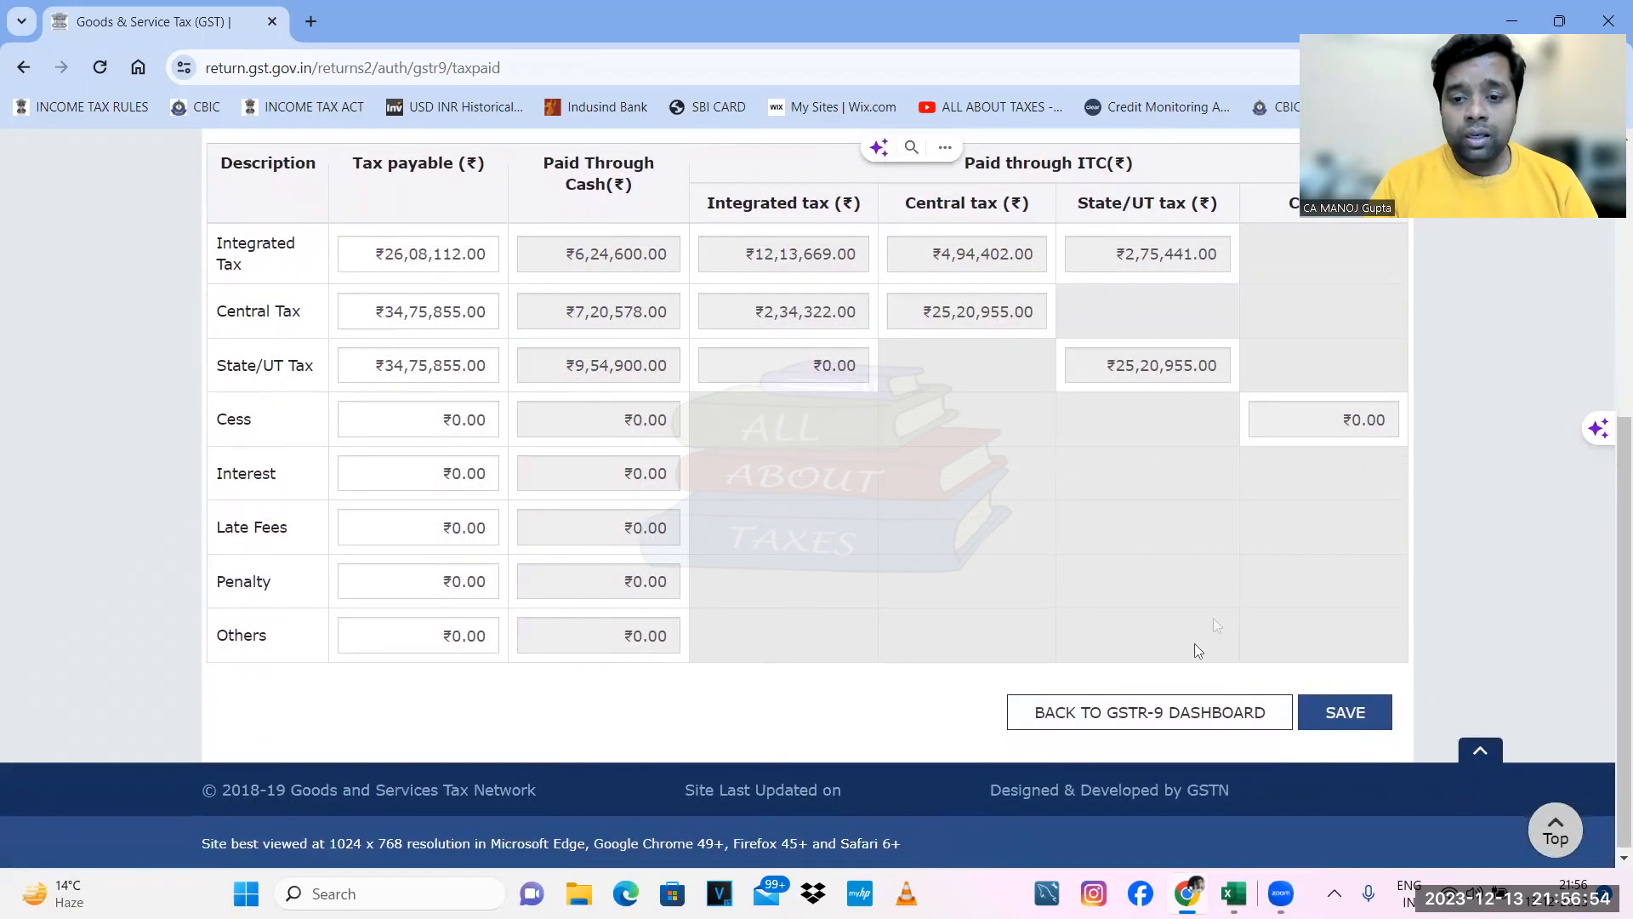
click(1102, 709)
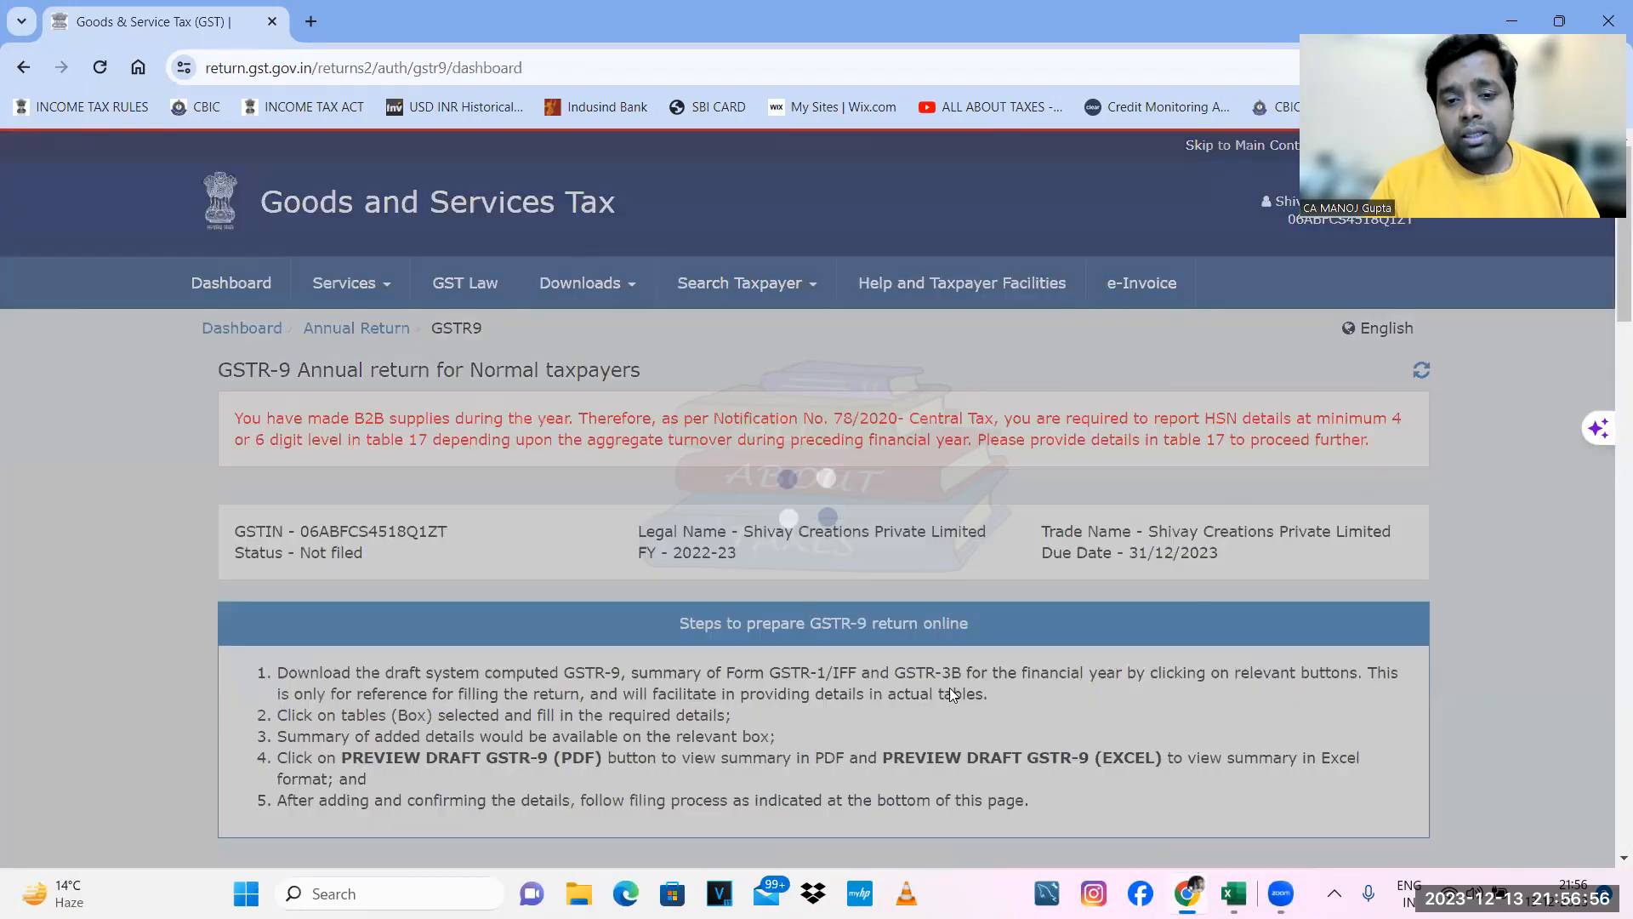
- Open the 10,11,12&13 table on transactions declared in the next financial year and highlight amendment rows 10 and 11 together
scroll(950, 688, down, 10)
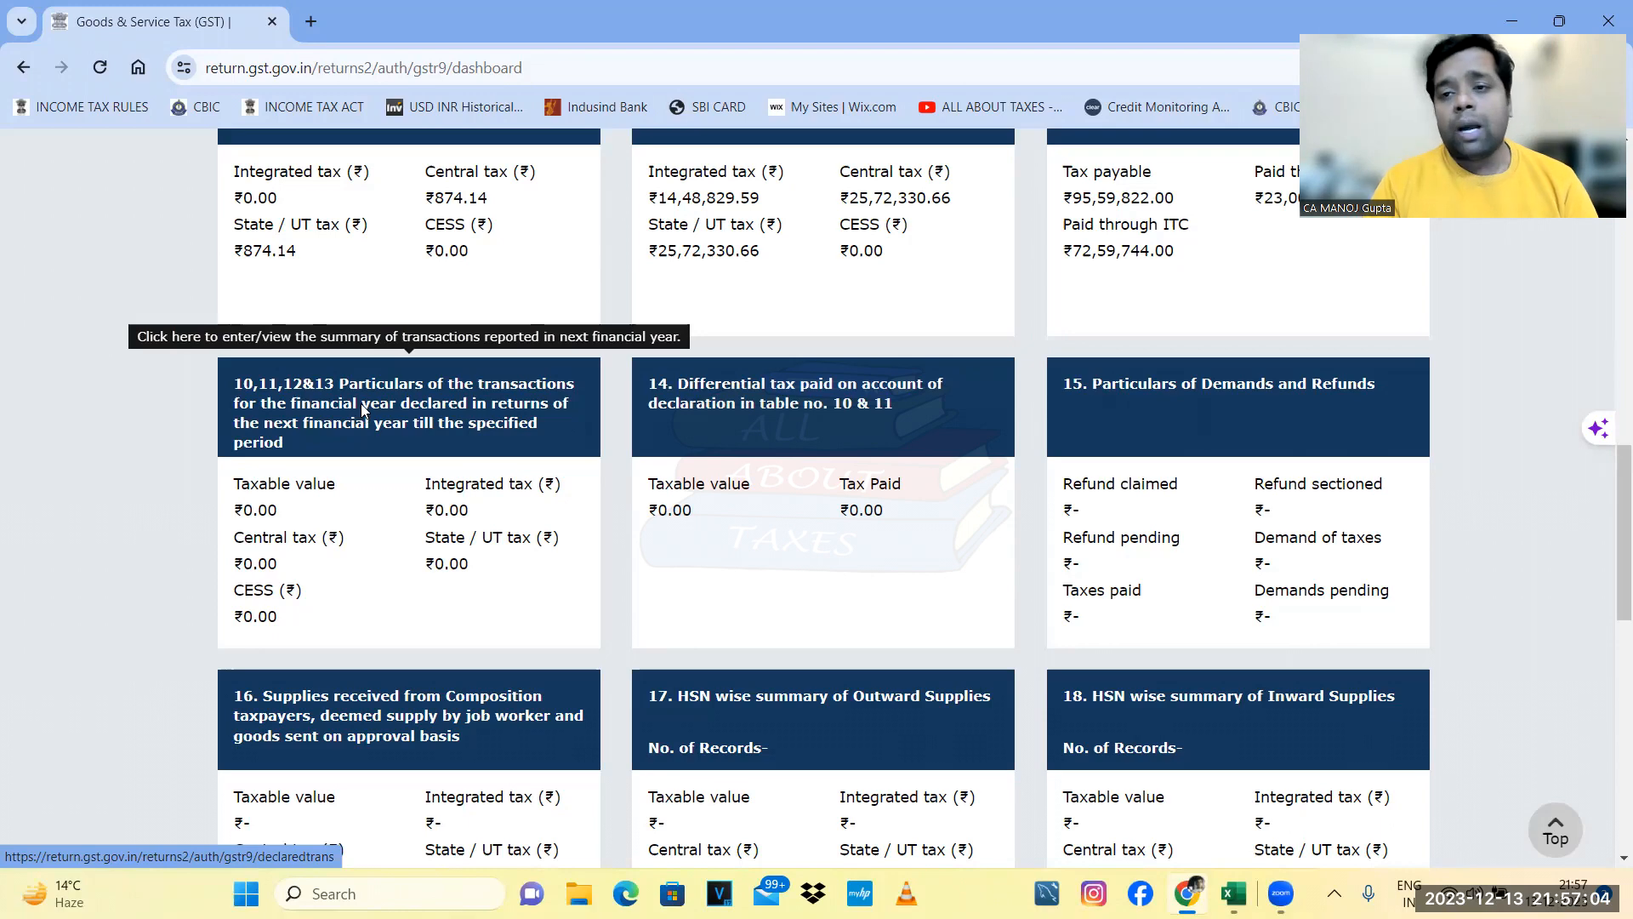
click(361, 411)
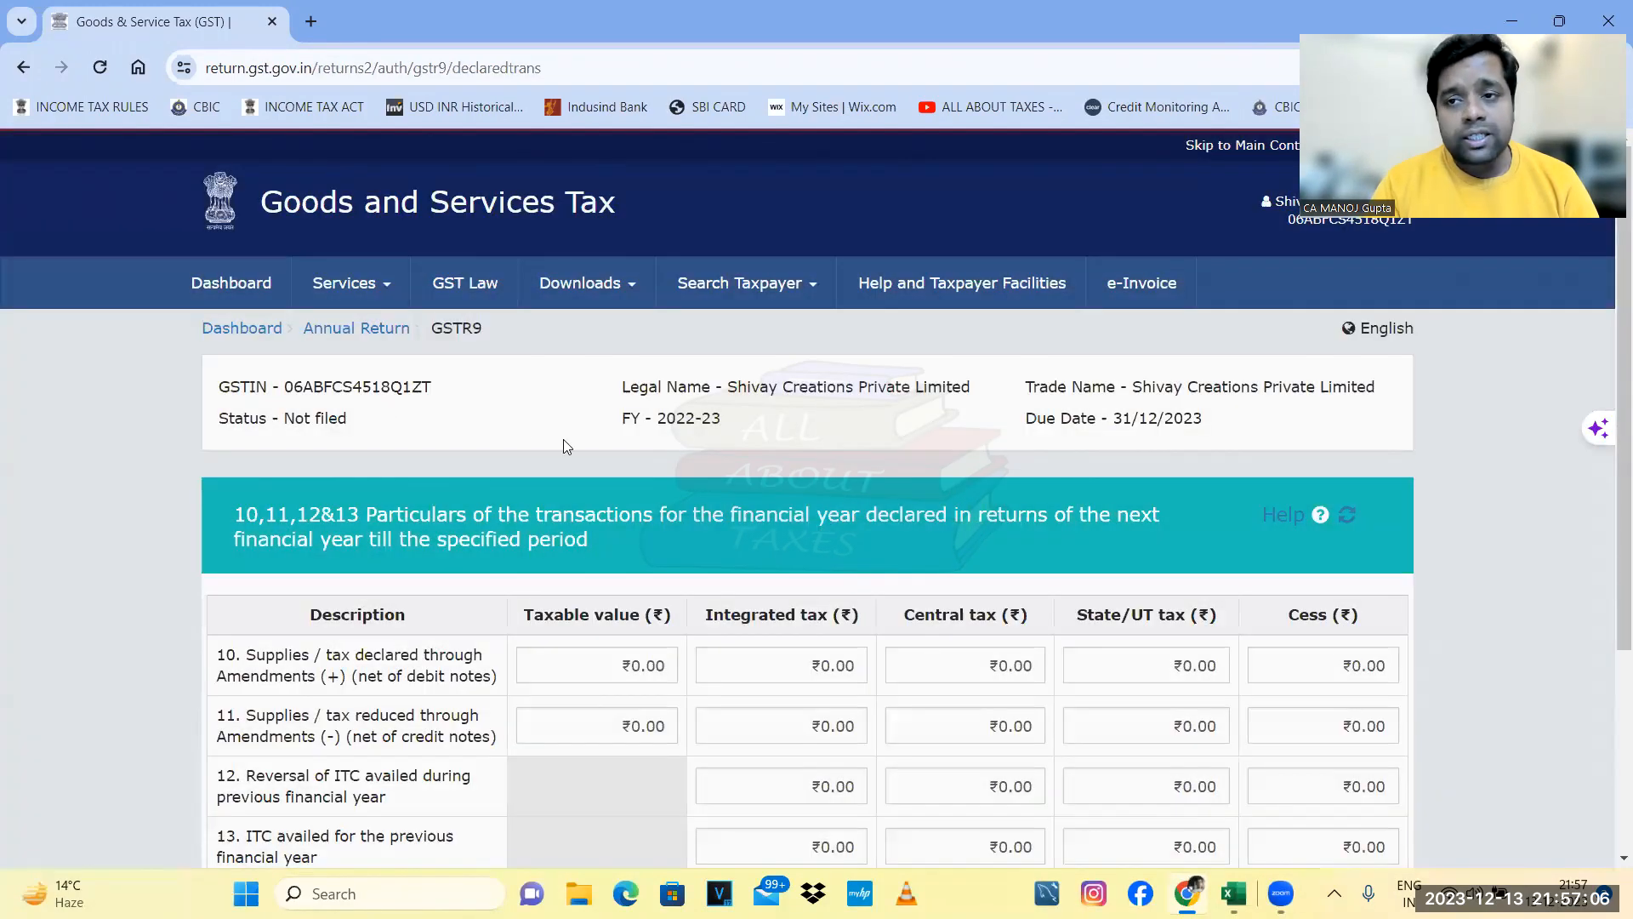
scroll(565, 439, down, 1)
scroll(565, 439, down, 1)
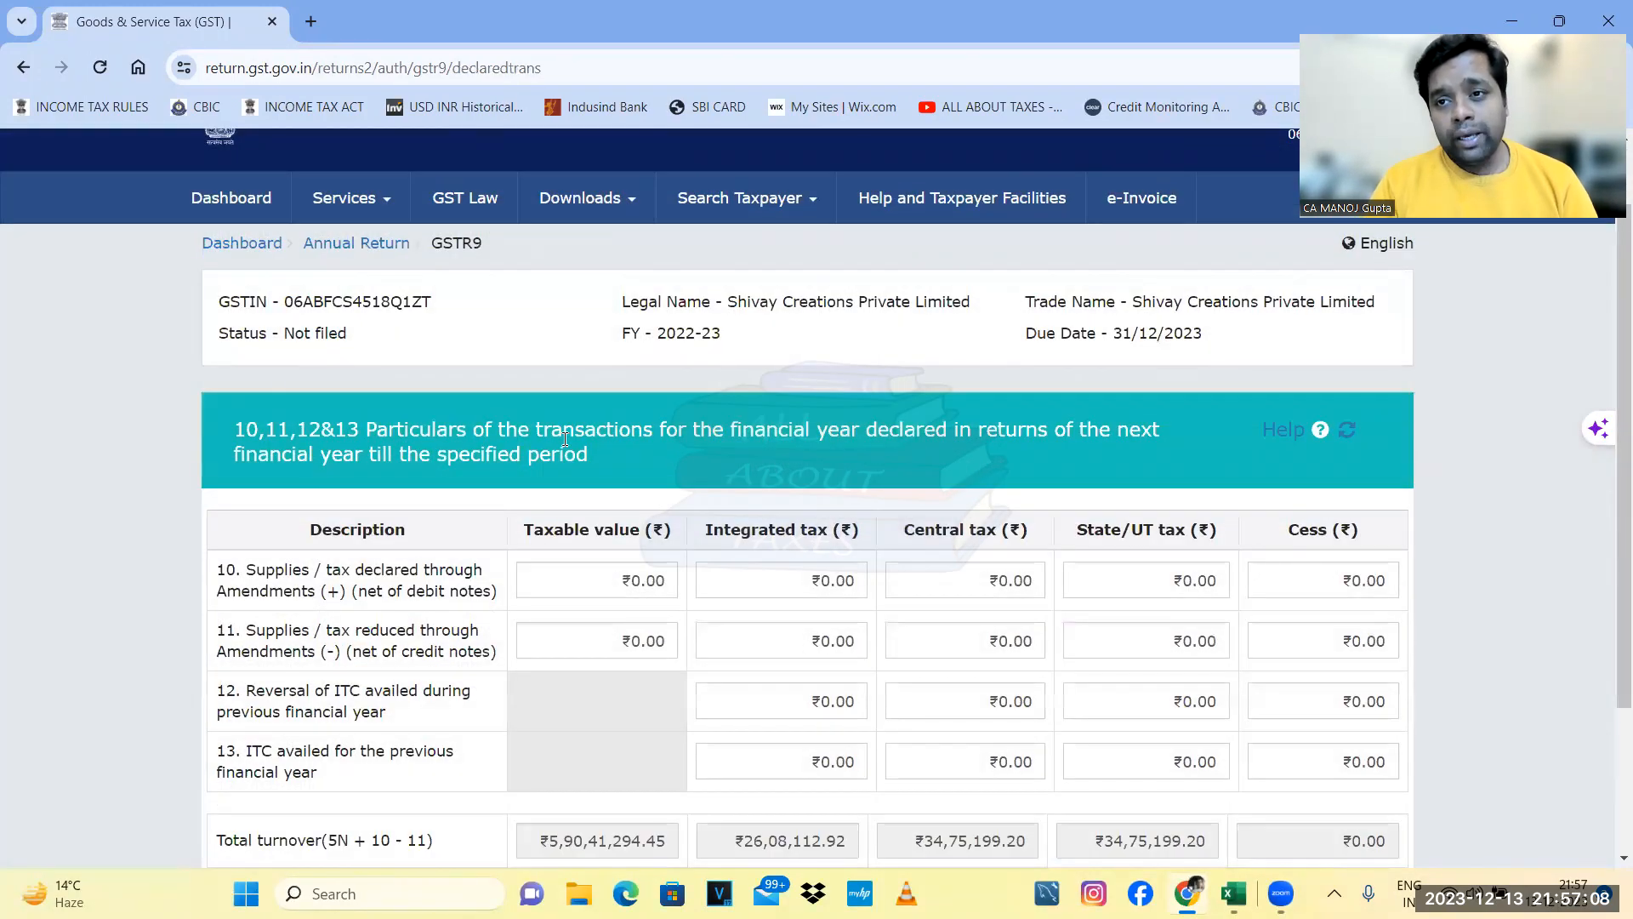
scroll(565, 439, down, 1)
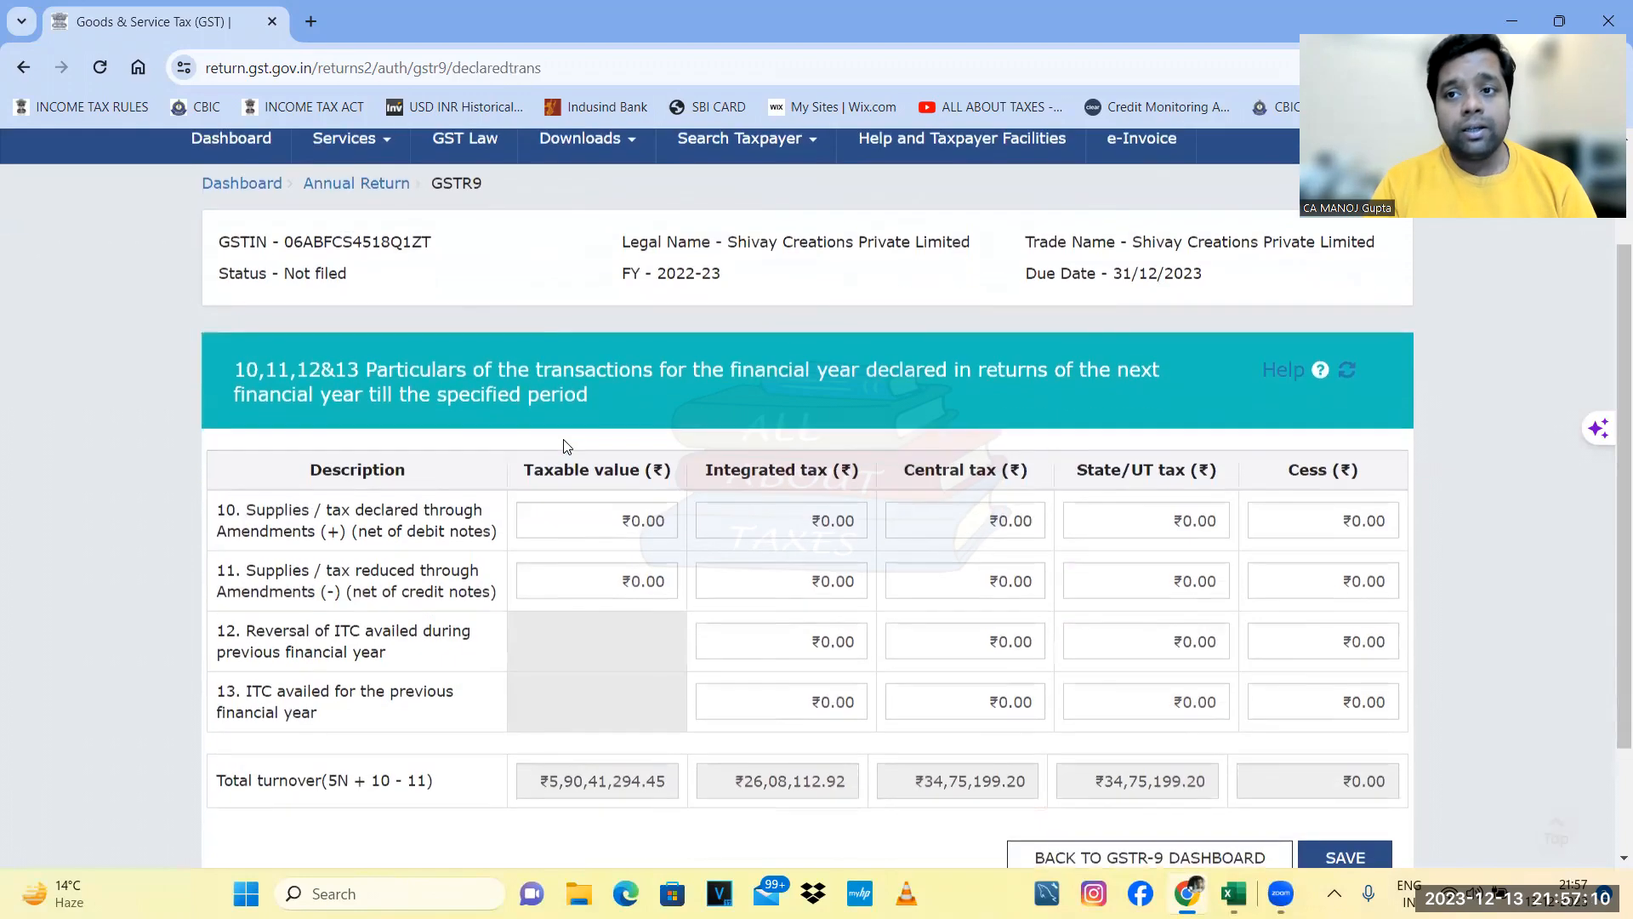
drag(216, 508, 510, 600)
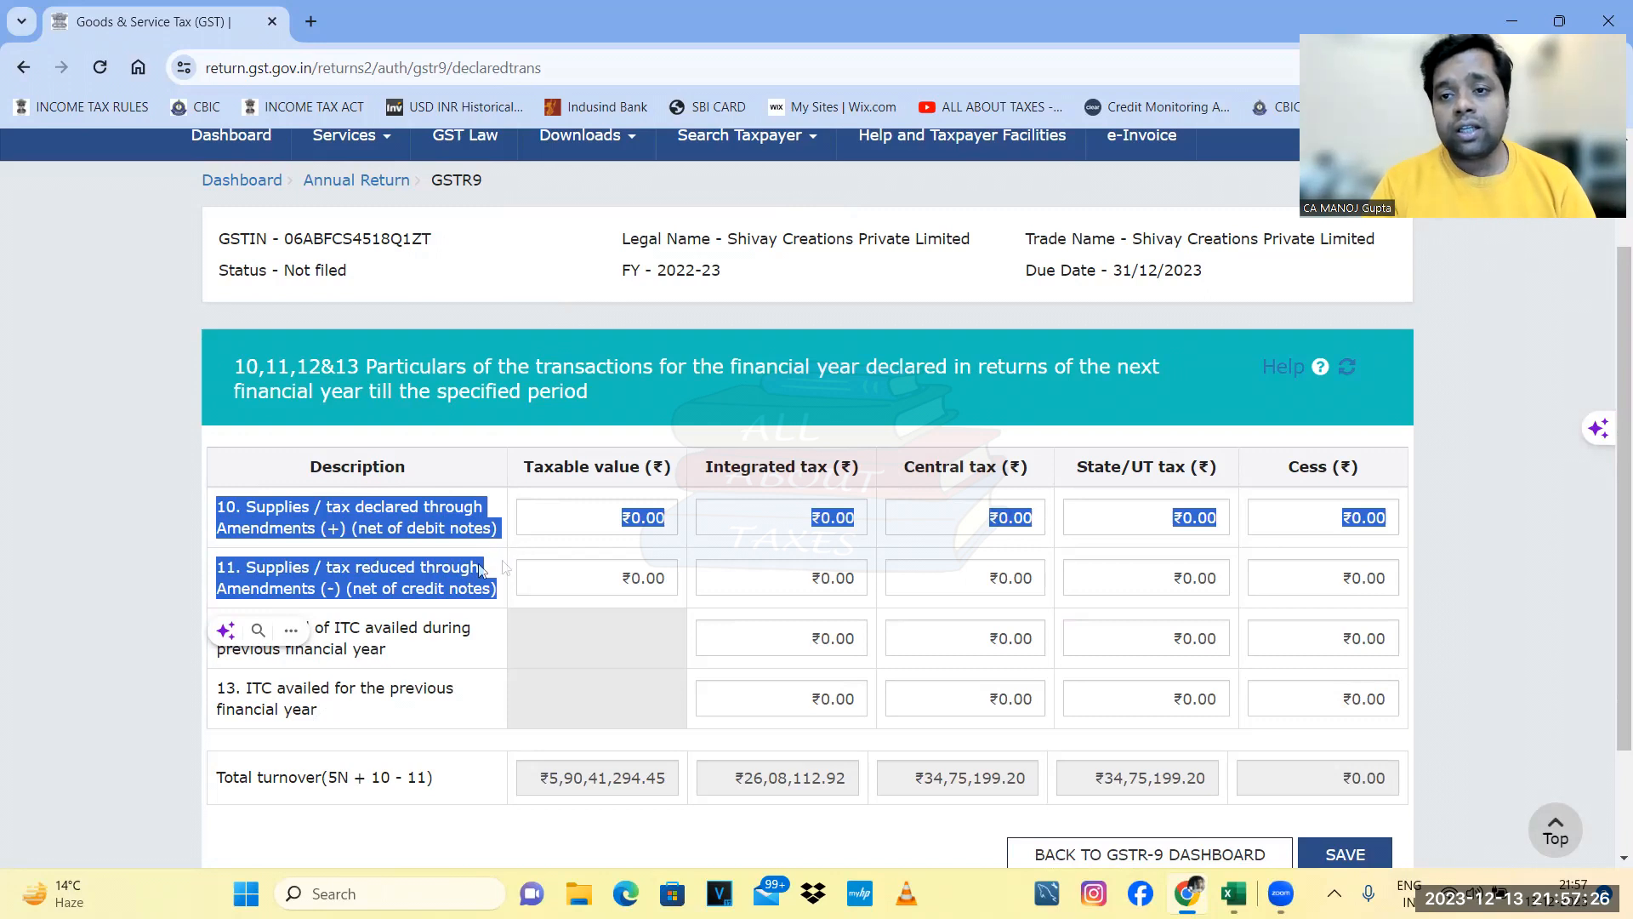
click(253, 591)
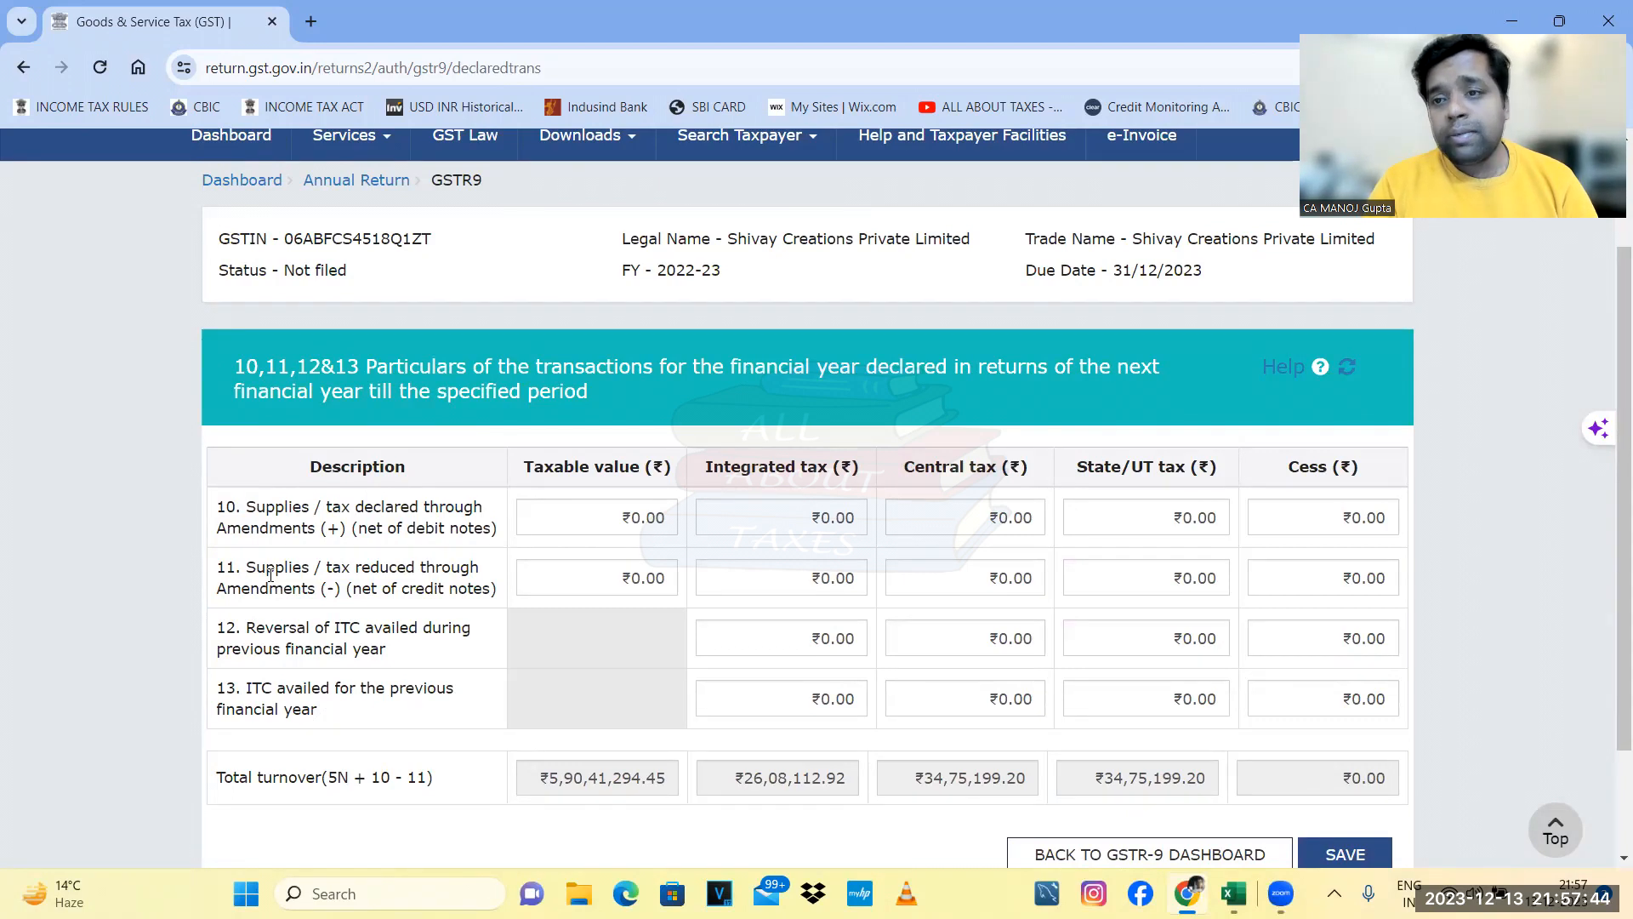
- Examine row 10 (net of debit notes) and row 11 (net of credit notes) individually, and both again together
drag(214, 505, 498, 538)
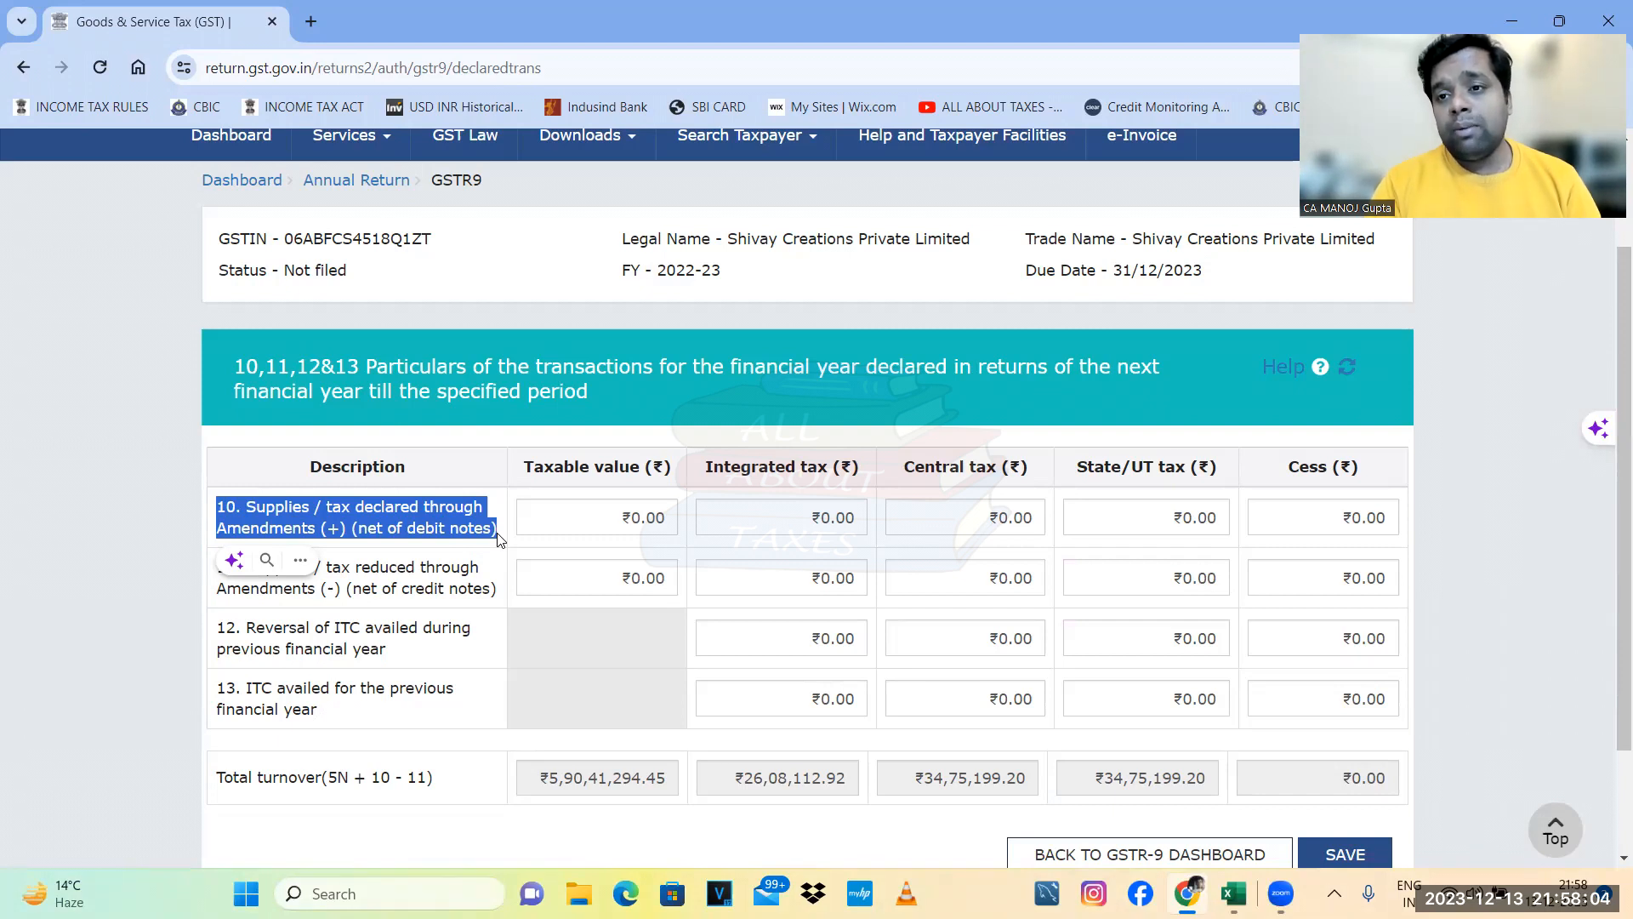
click(396, 580)
drag(218, 566, 510, 591)
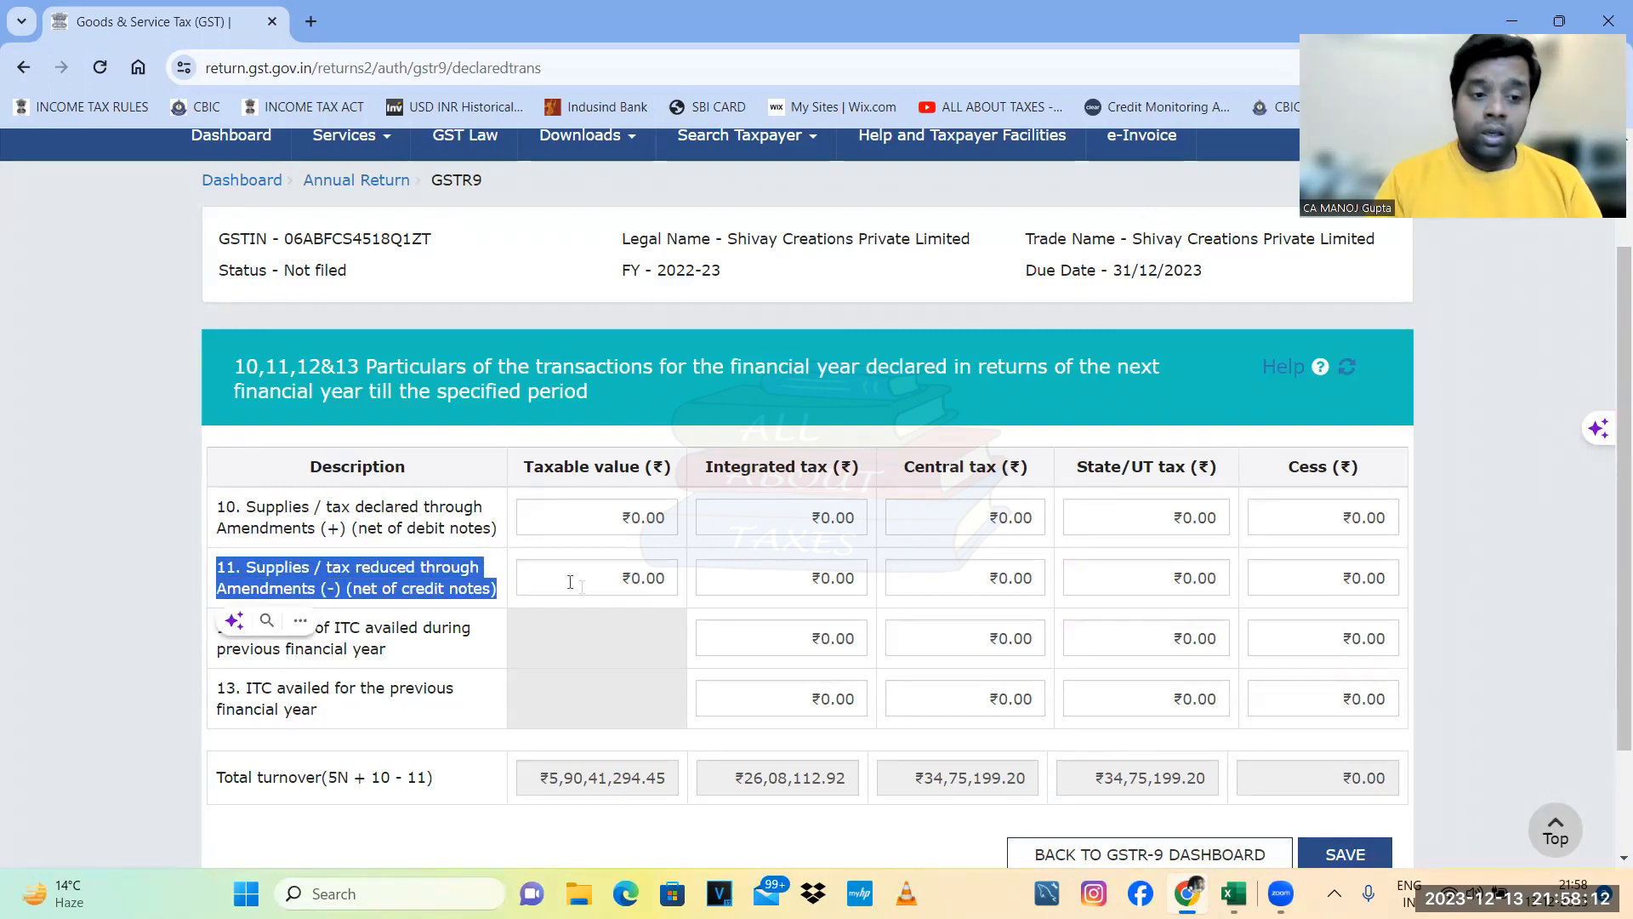
drag(218, 508, 500, 589)
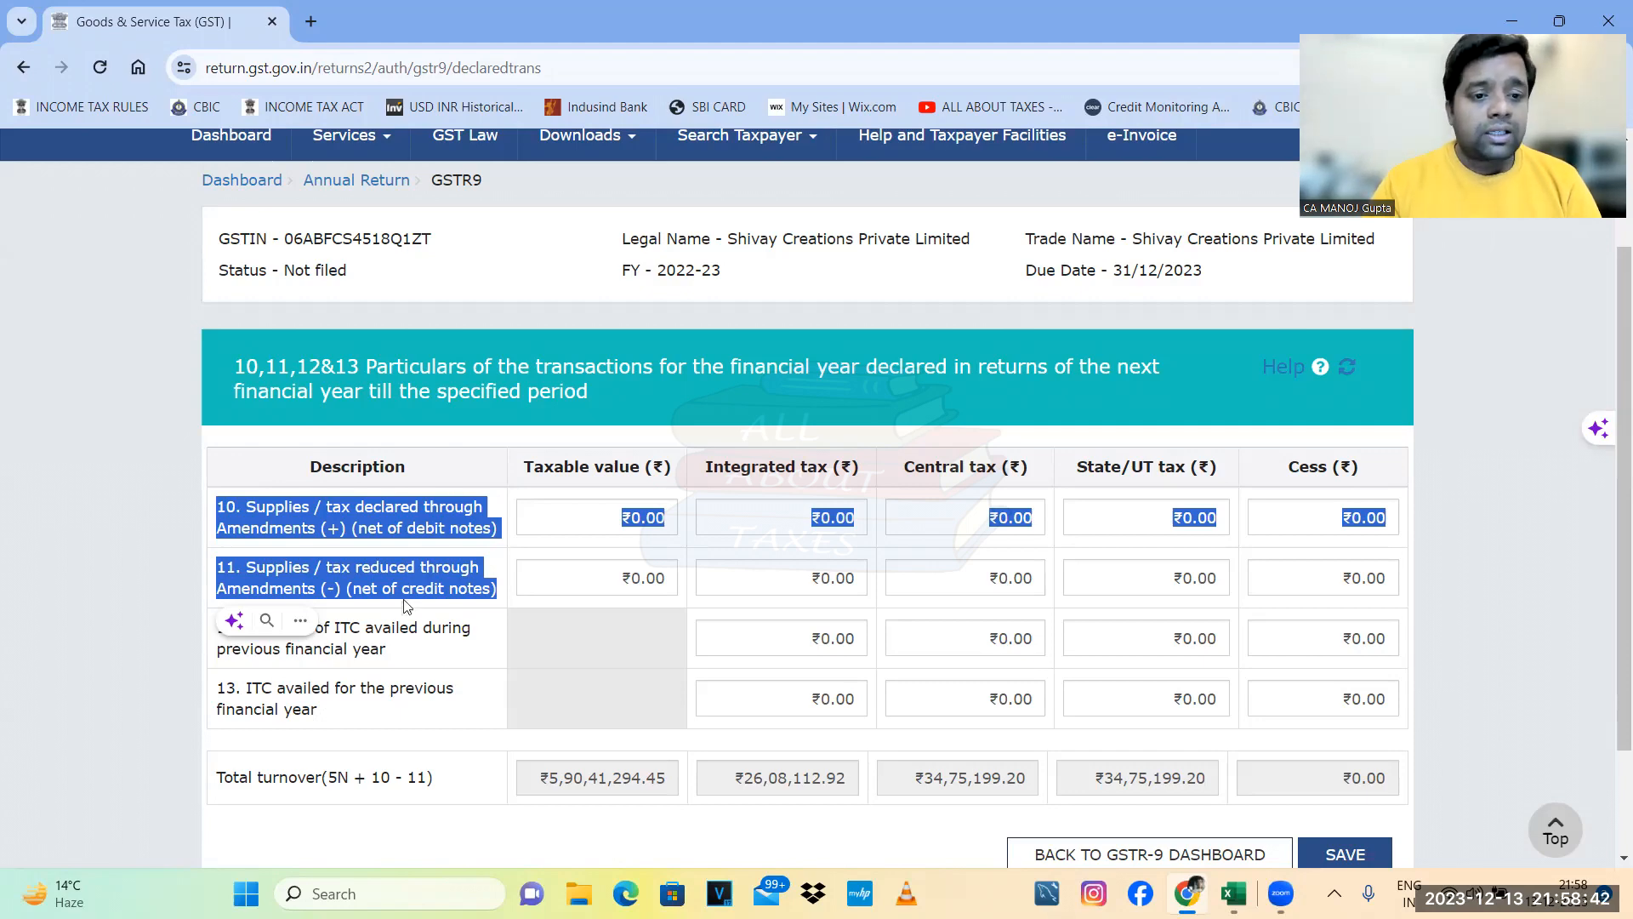
click(392, 633)
- Examine row 12 on reversal of ITC availed and row 13 on ITC availed for the previous financial year
scroll(391, 635, down, 1)
scroll(391, 635, down, 1)
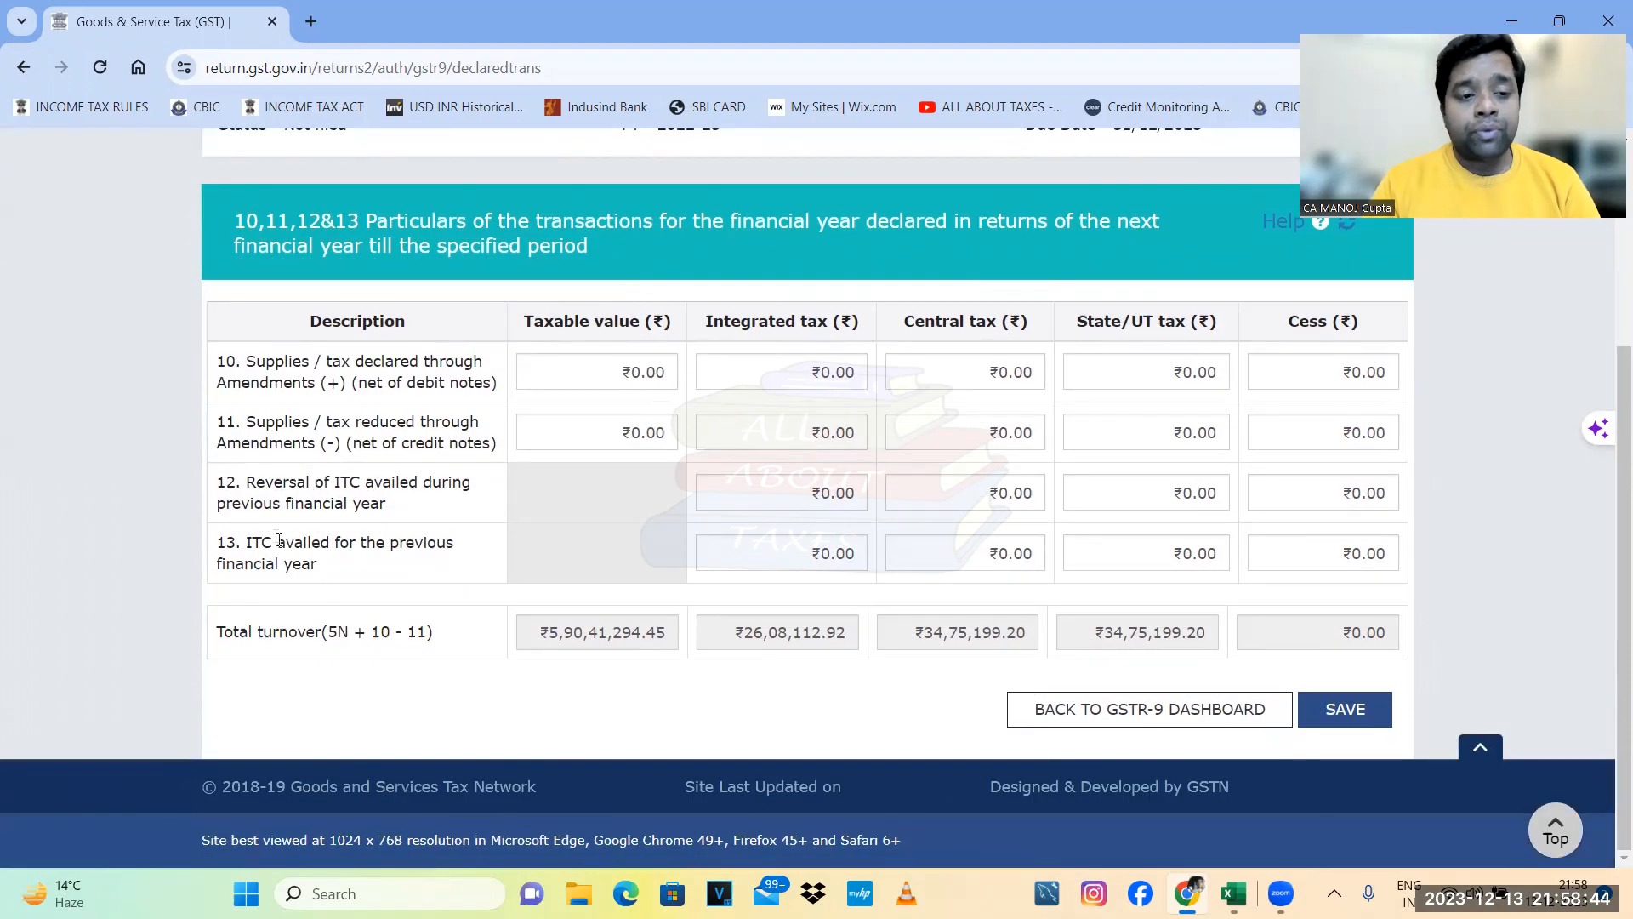
drag(219, 488, 340, 575)
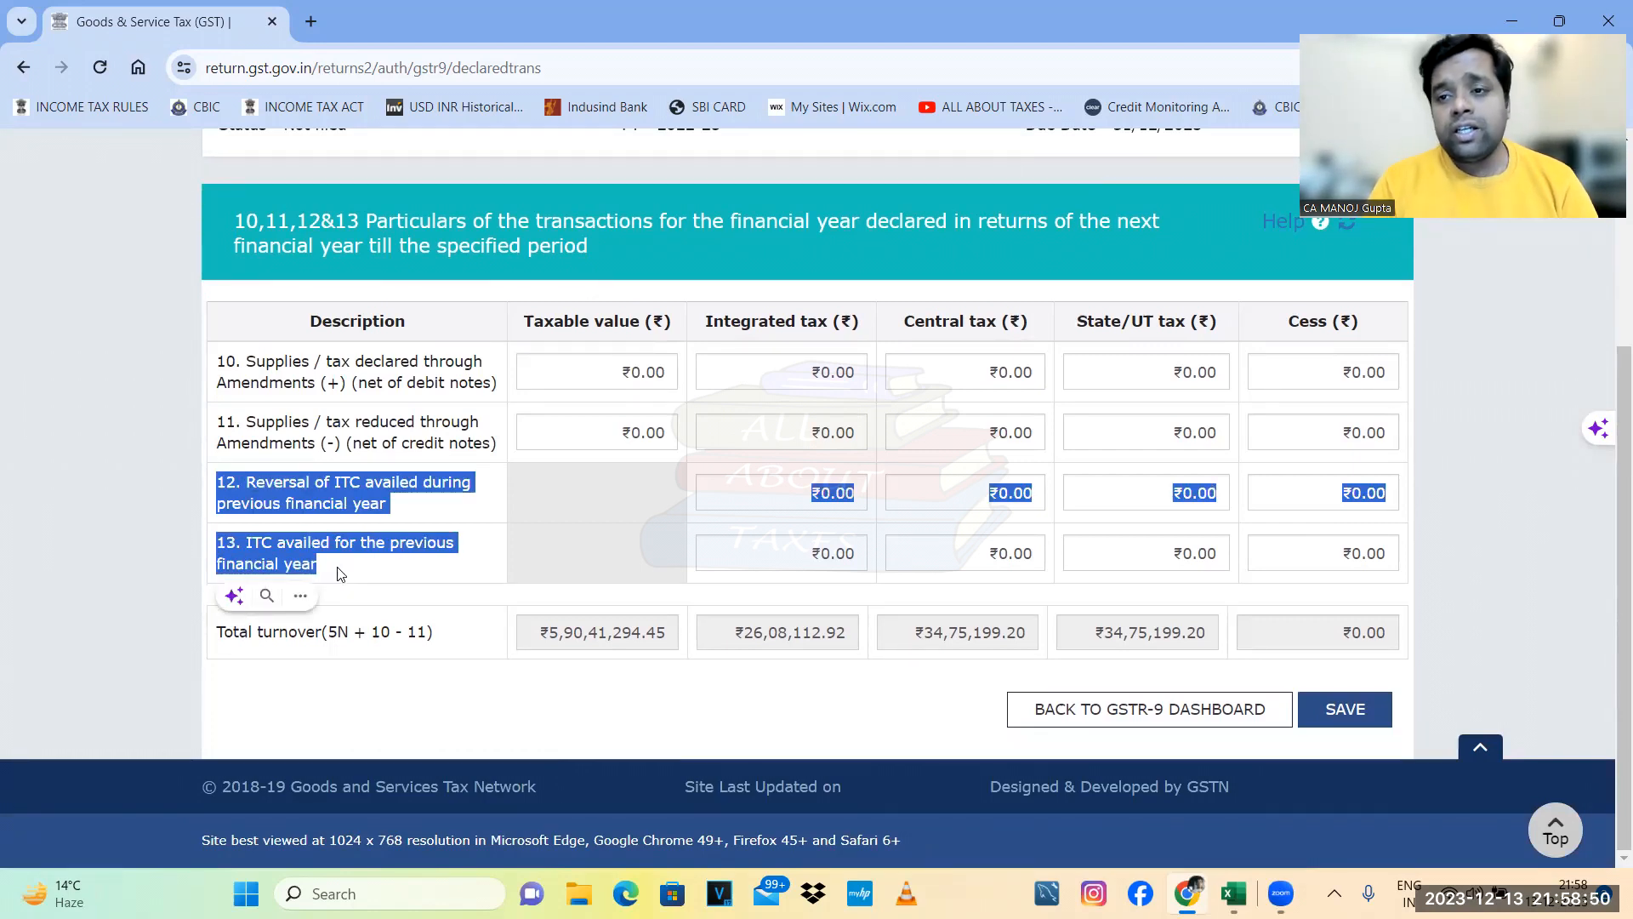
click(247, 501)
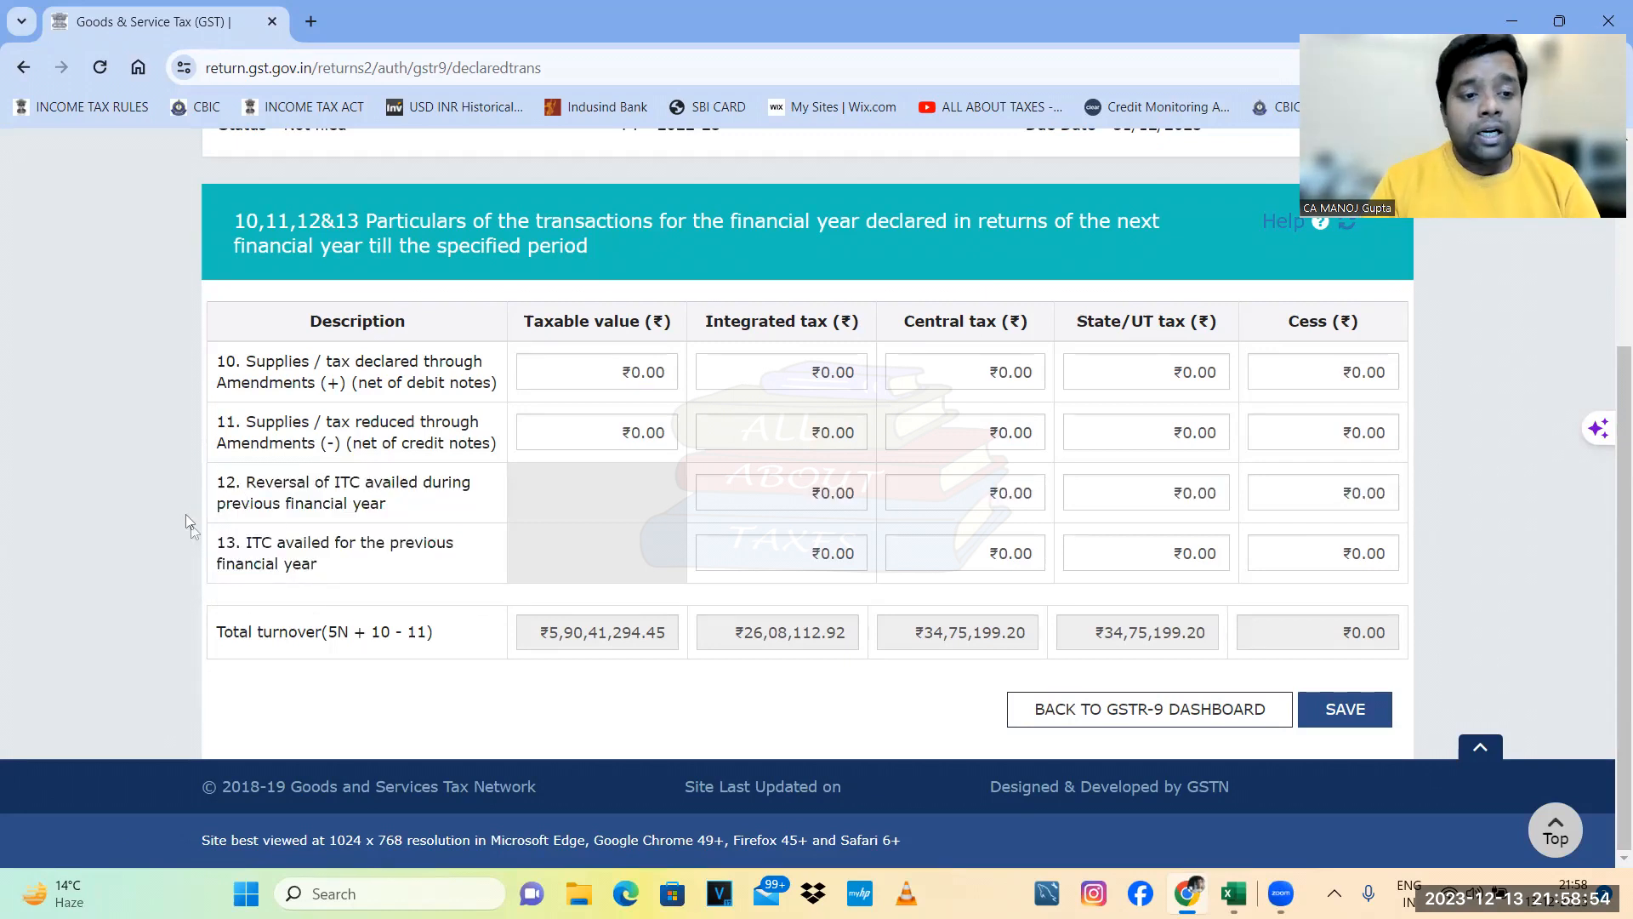
drag(223, 541, 340, 576)
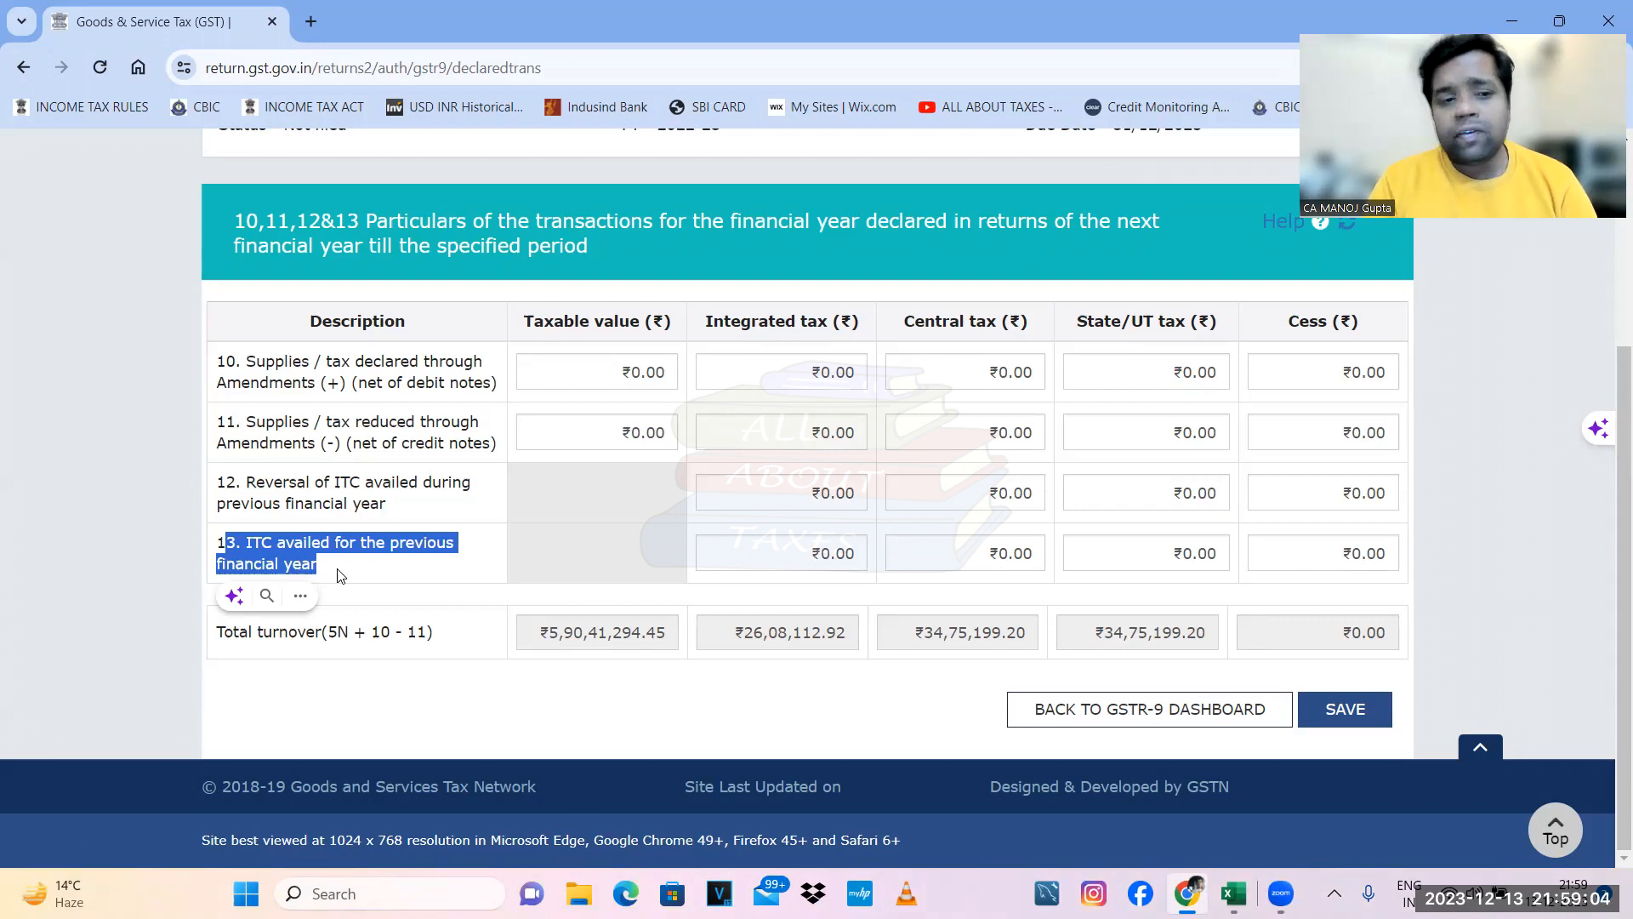
click(326, 568)
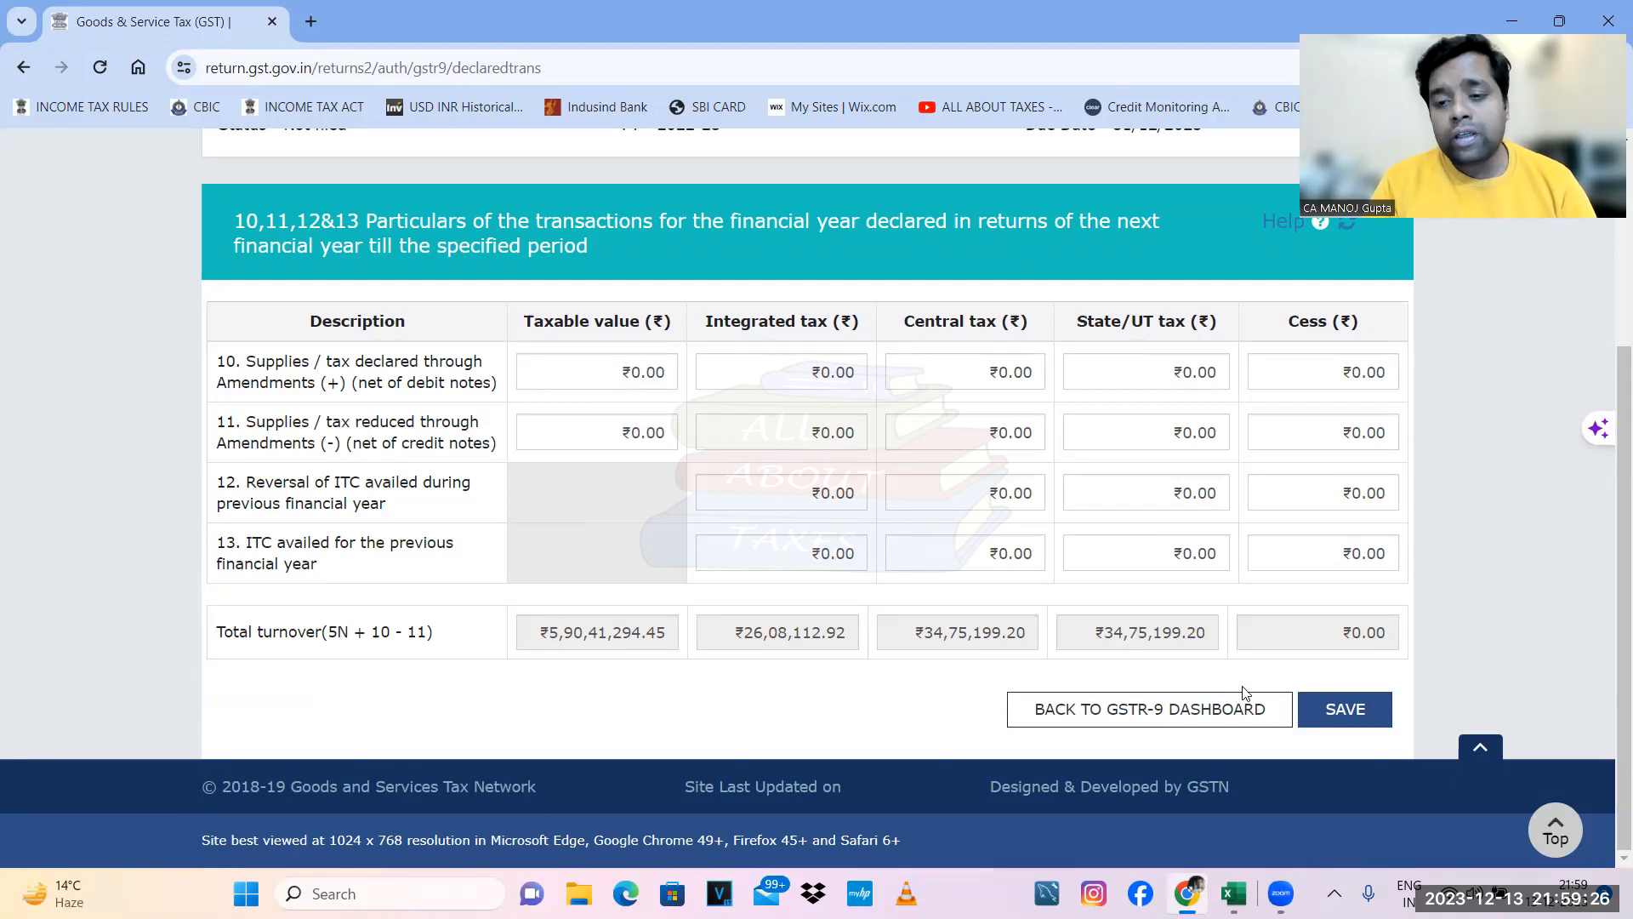
- Save the 10,11,12&13 table with its zero entries and acknowledge the save request
click(1331, 712)
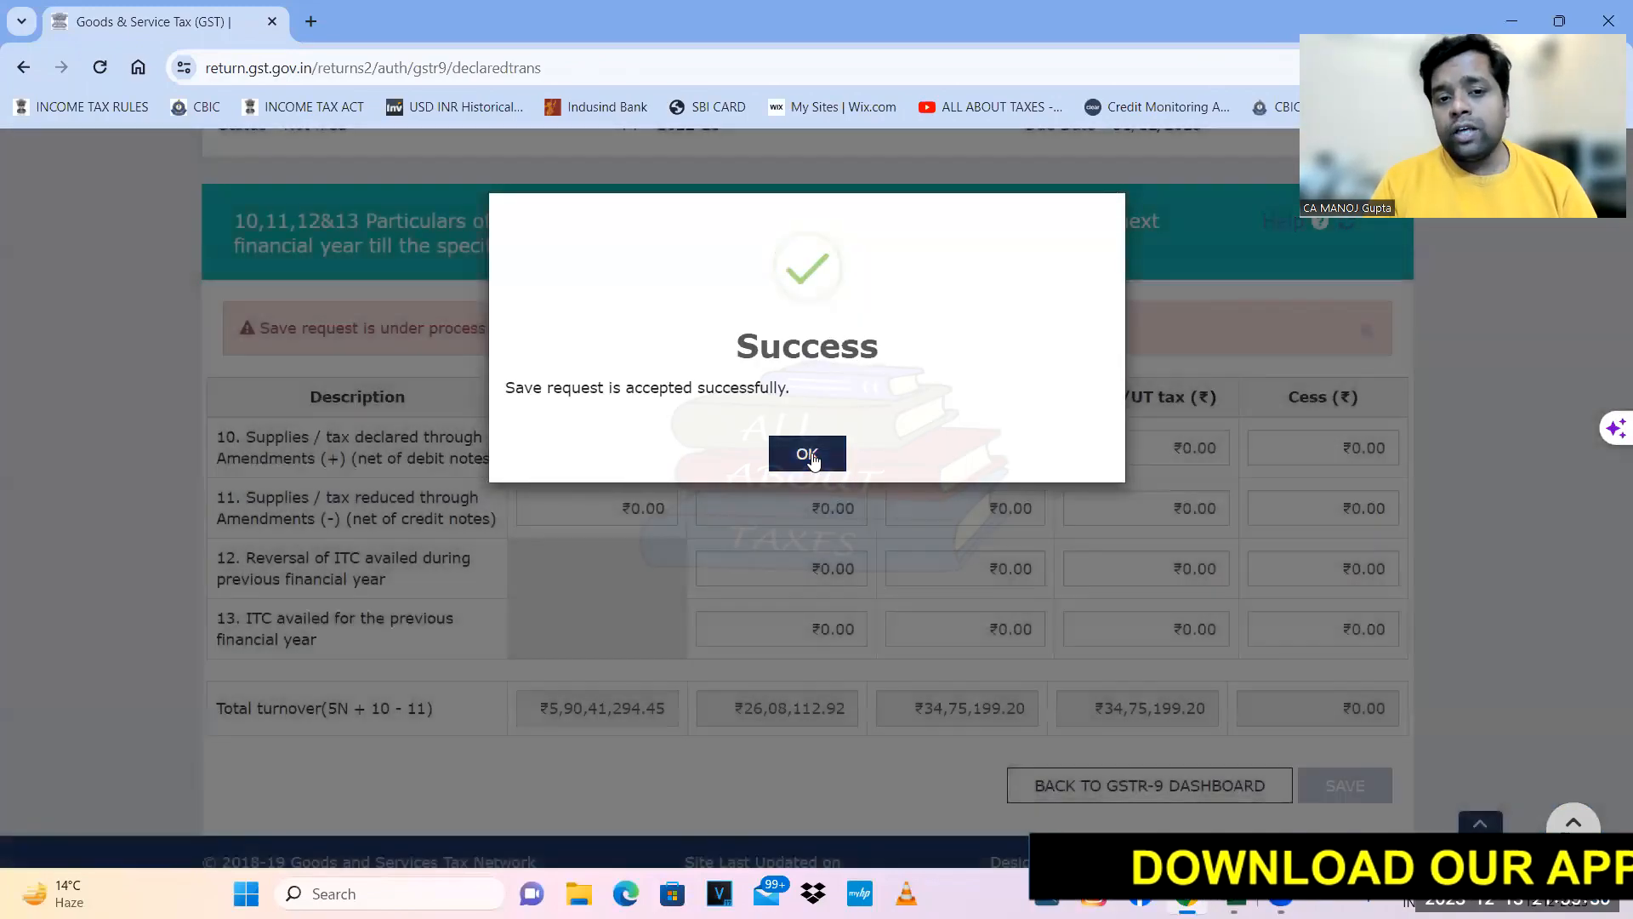
click(808, 456)
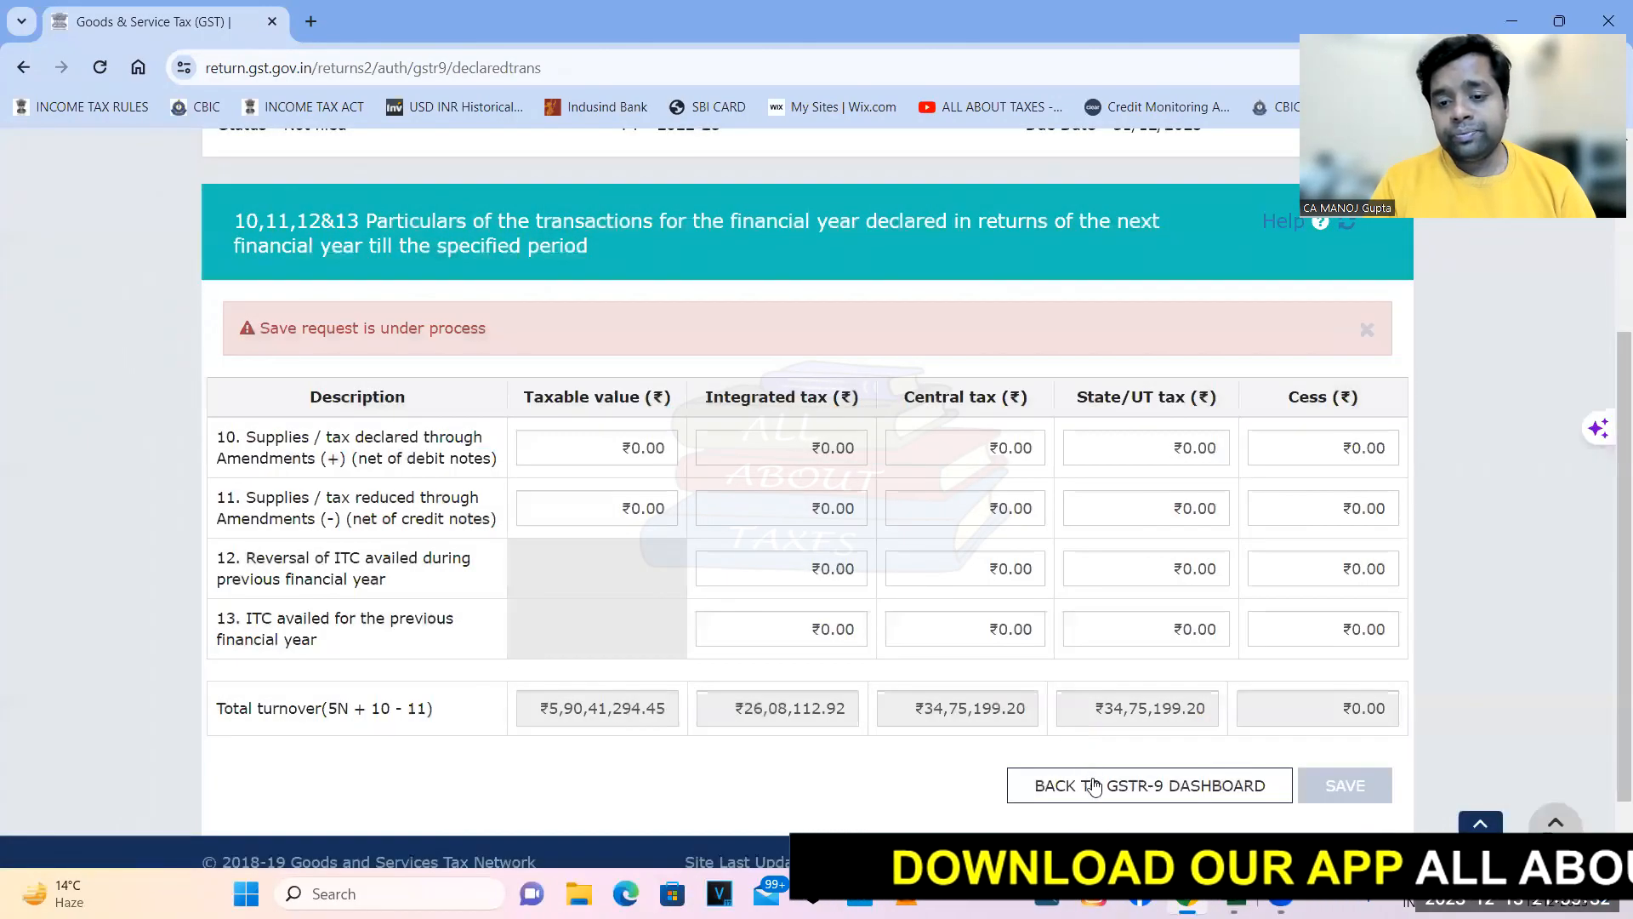
- Return to the GSTR-9 dashboard and open table 14 on differential tax paid for declarations in tables 10 and 11
click(1095, 786)
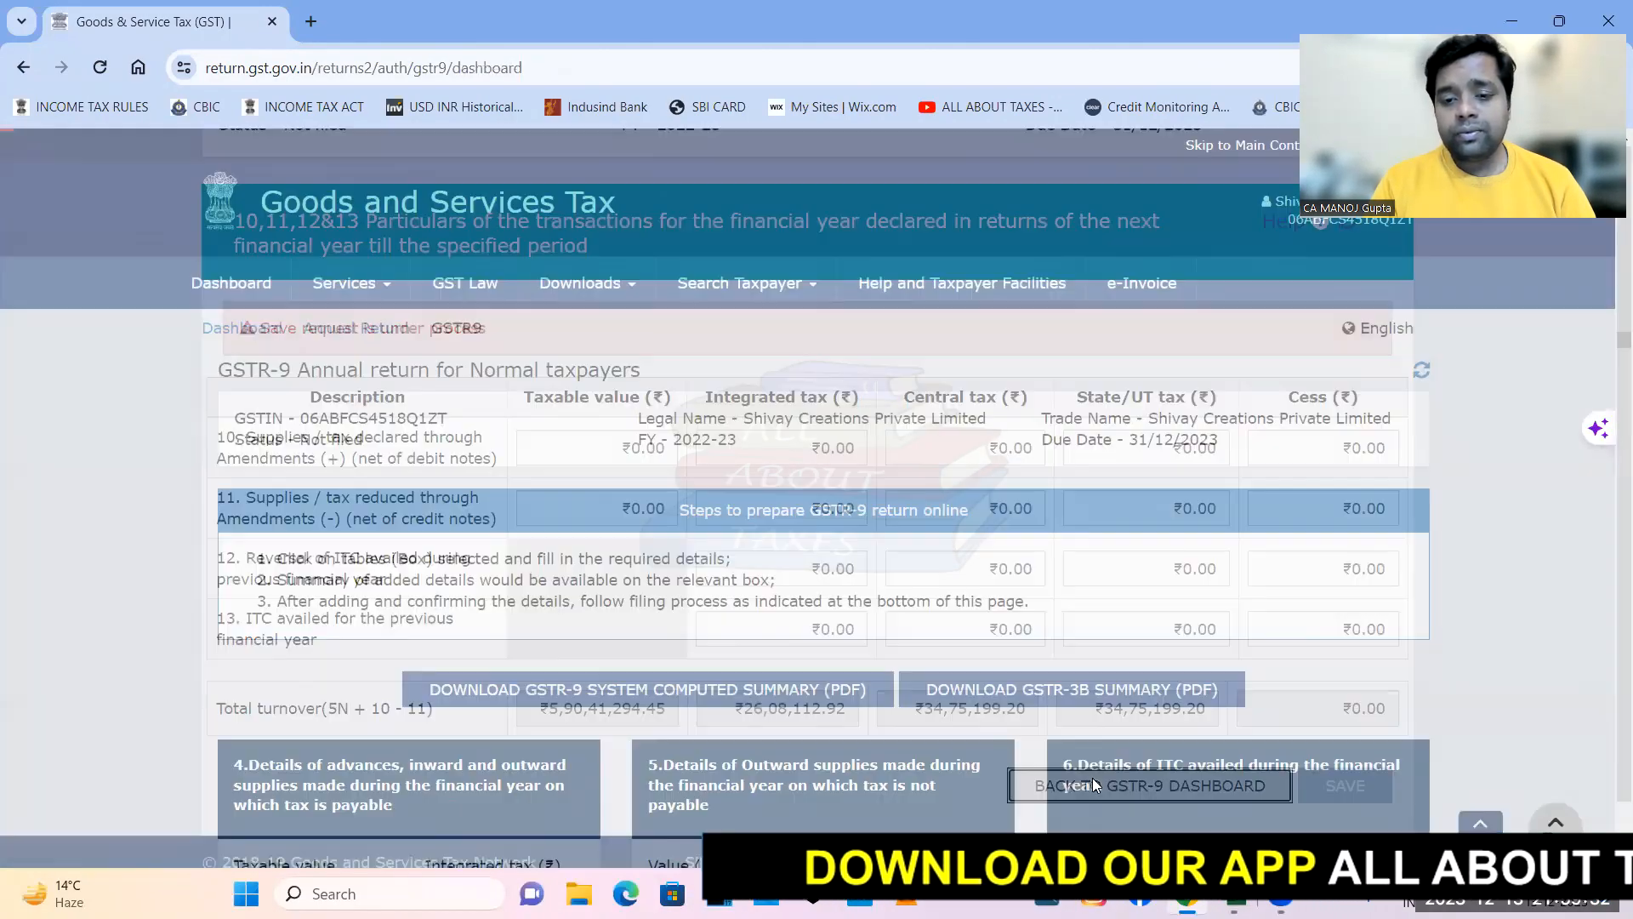
scroll(778, 566, down, 5)
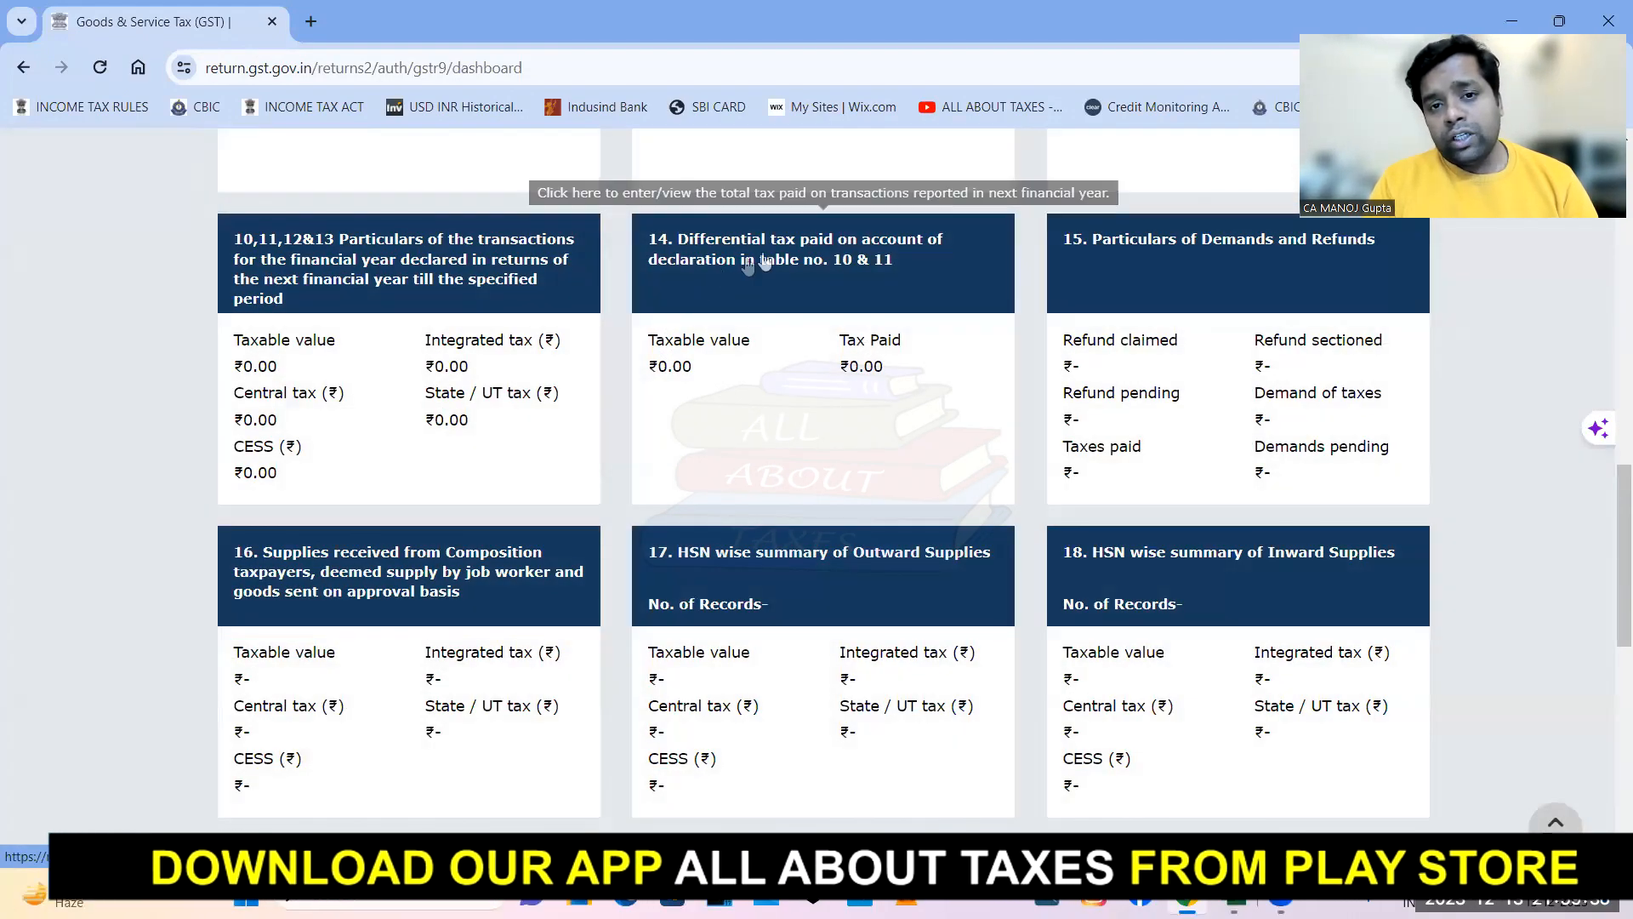
click(769, 259)
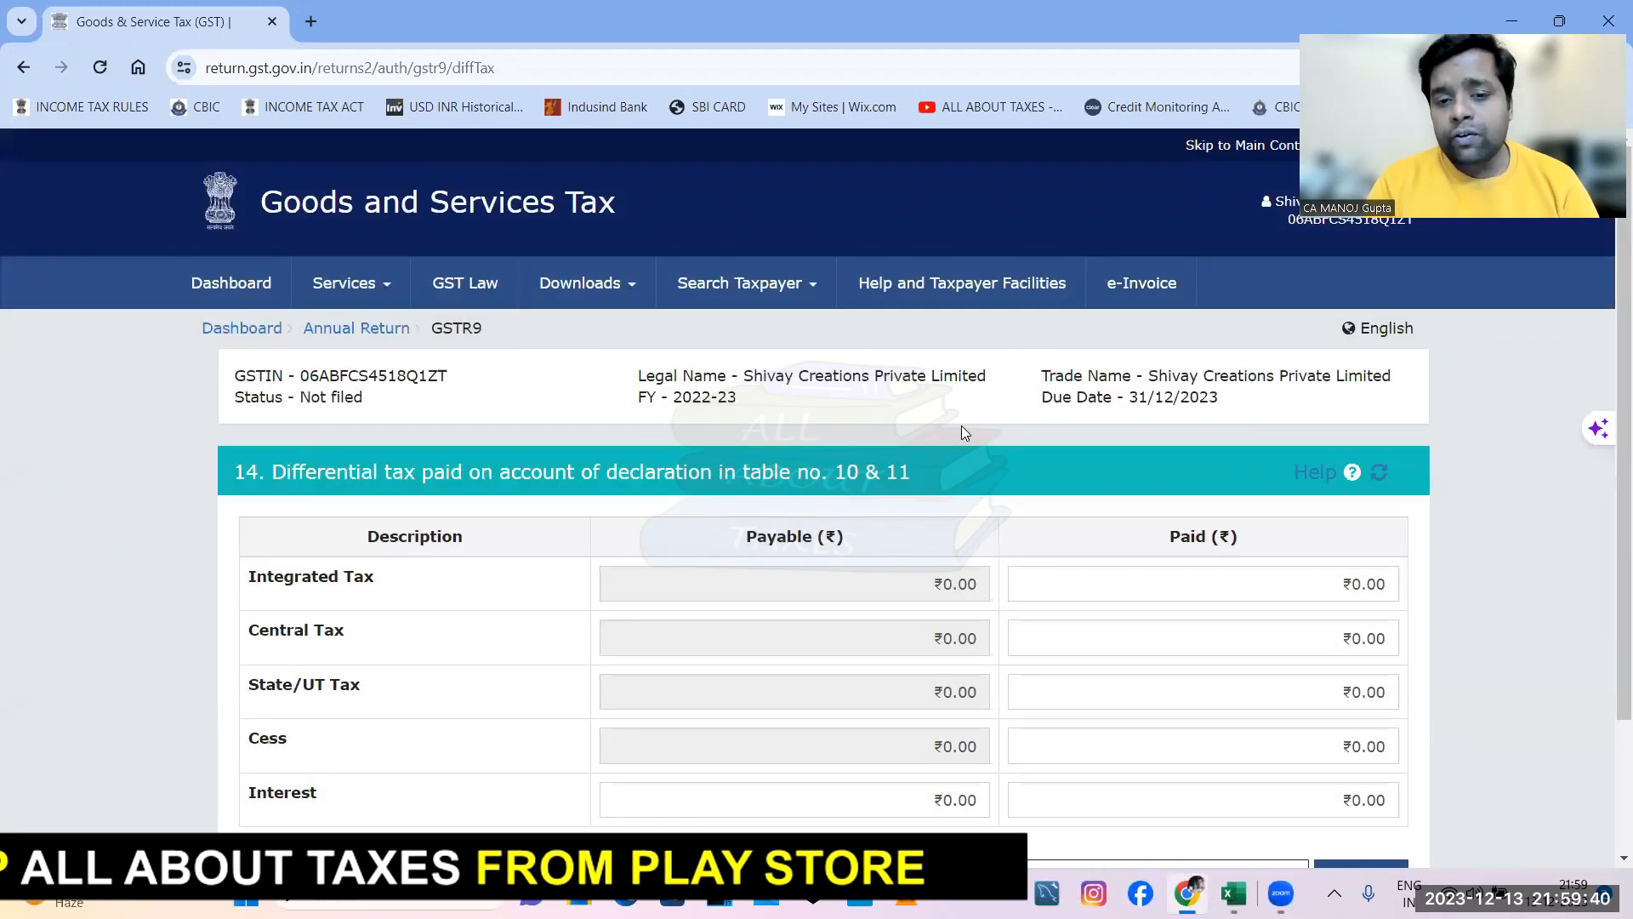
scroll(961, 425, down, 3)
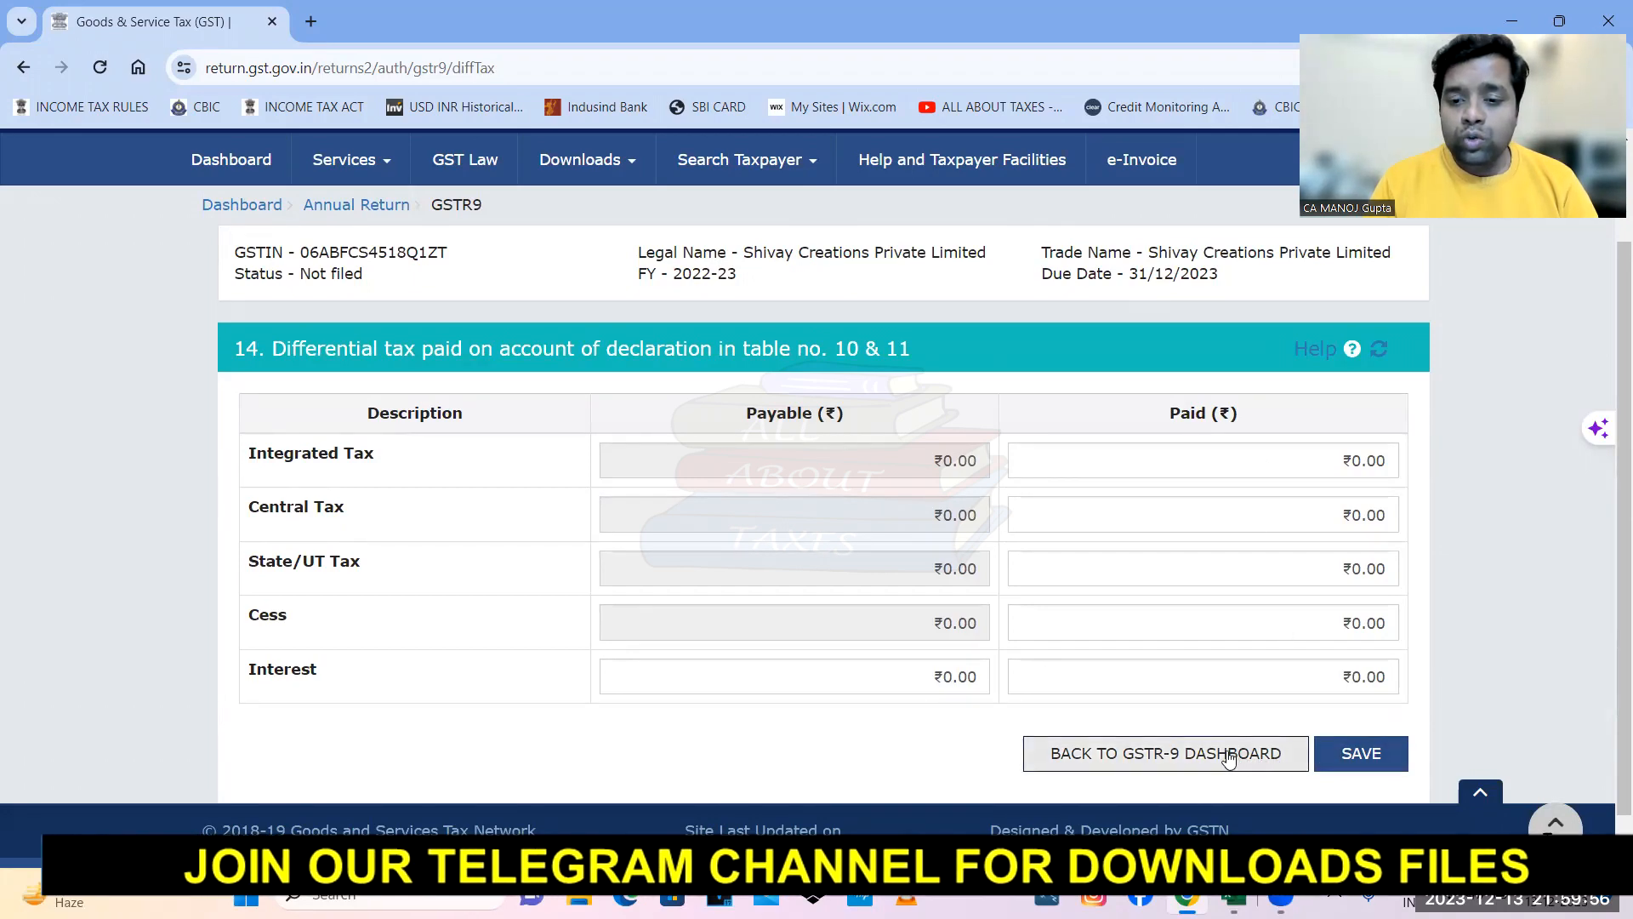
- Save table 14 with its zero entries, acknowledge the save request and return to the GSTR-9 dashboard
click(1354, 762)
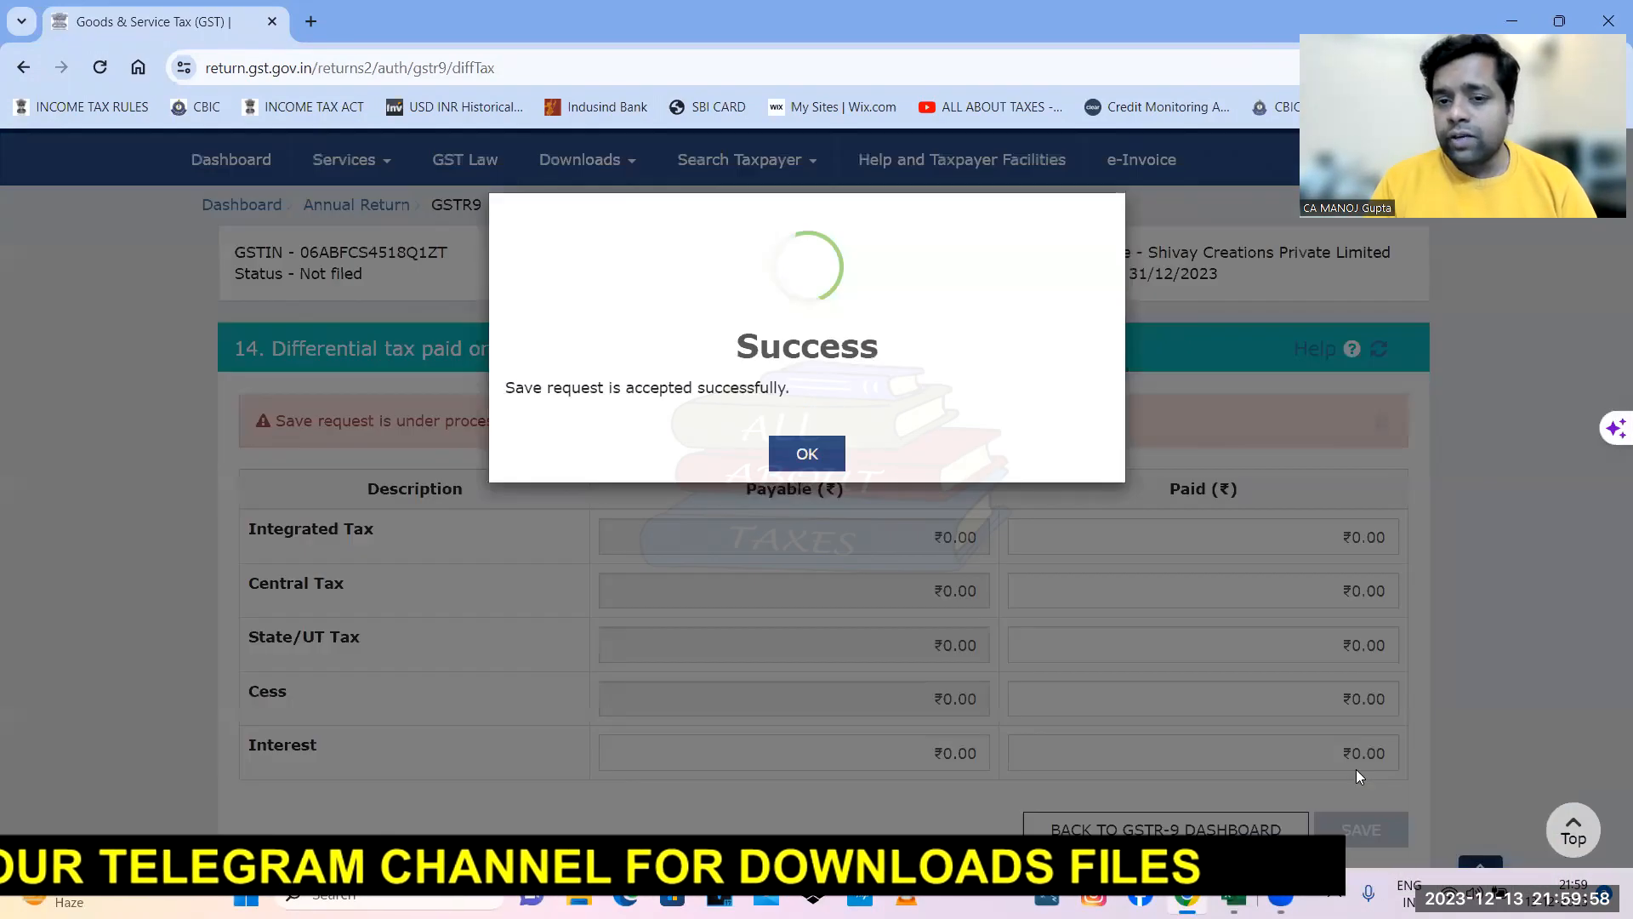
click(818, 455)
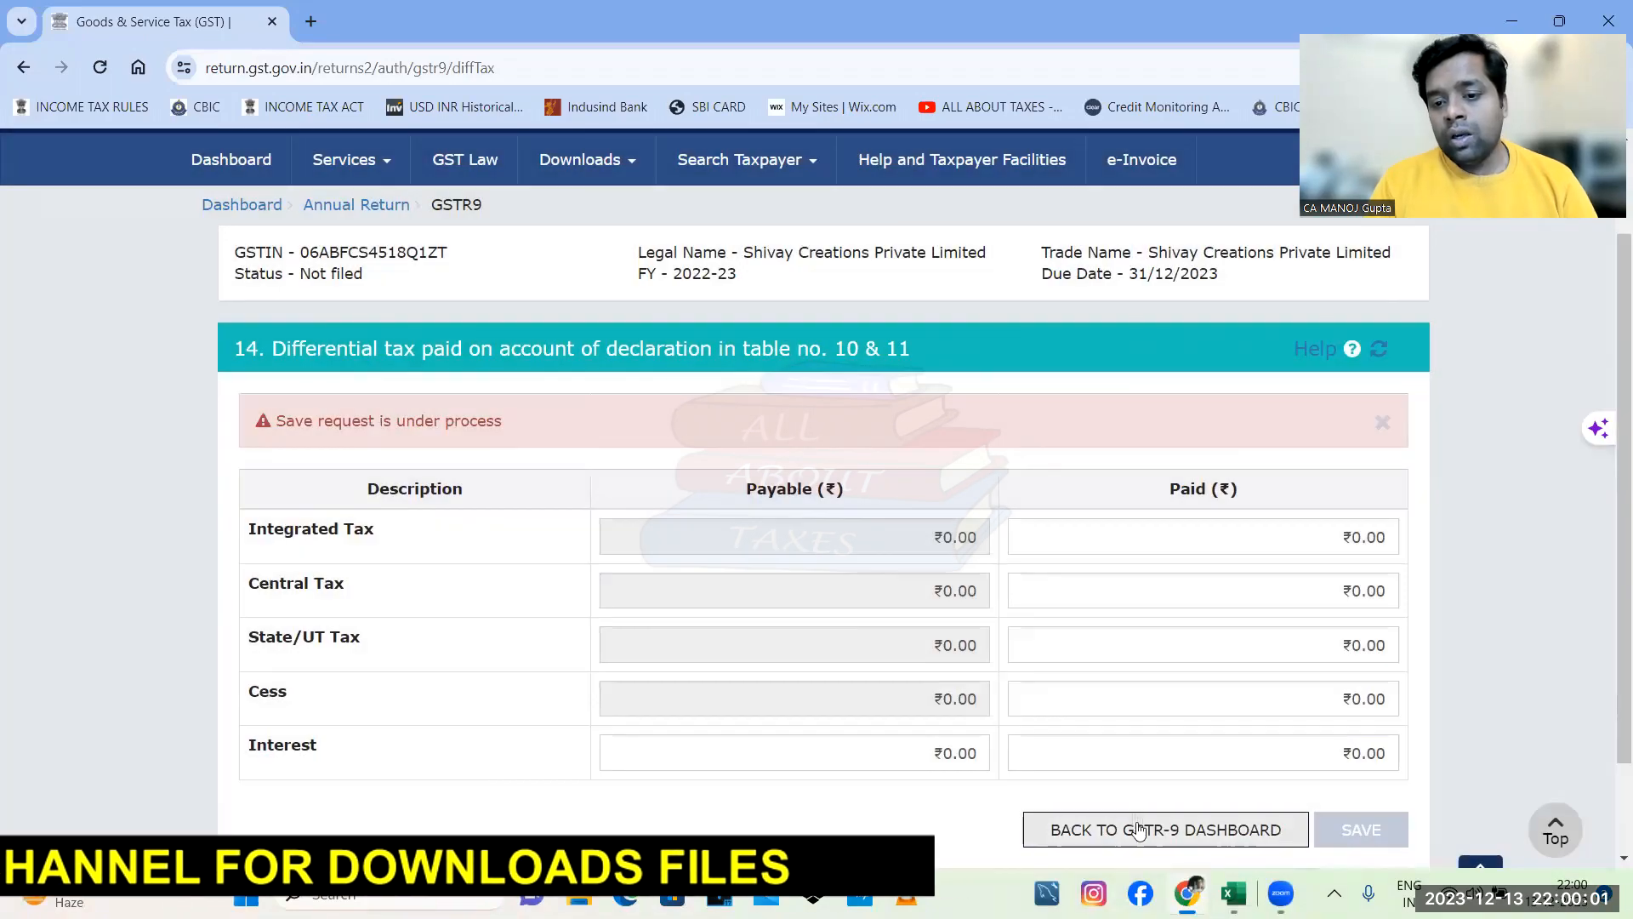
click(1138, 826)
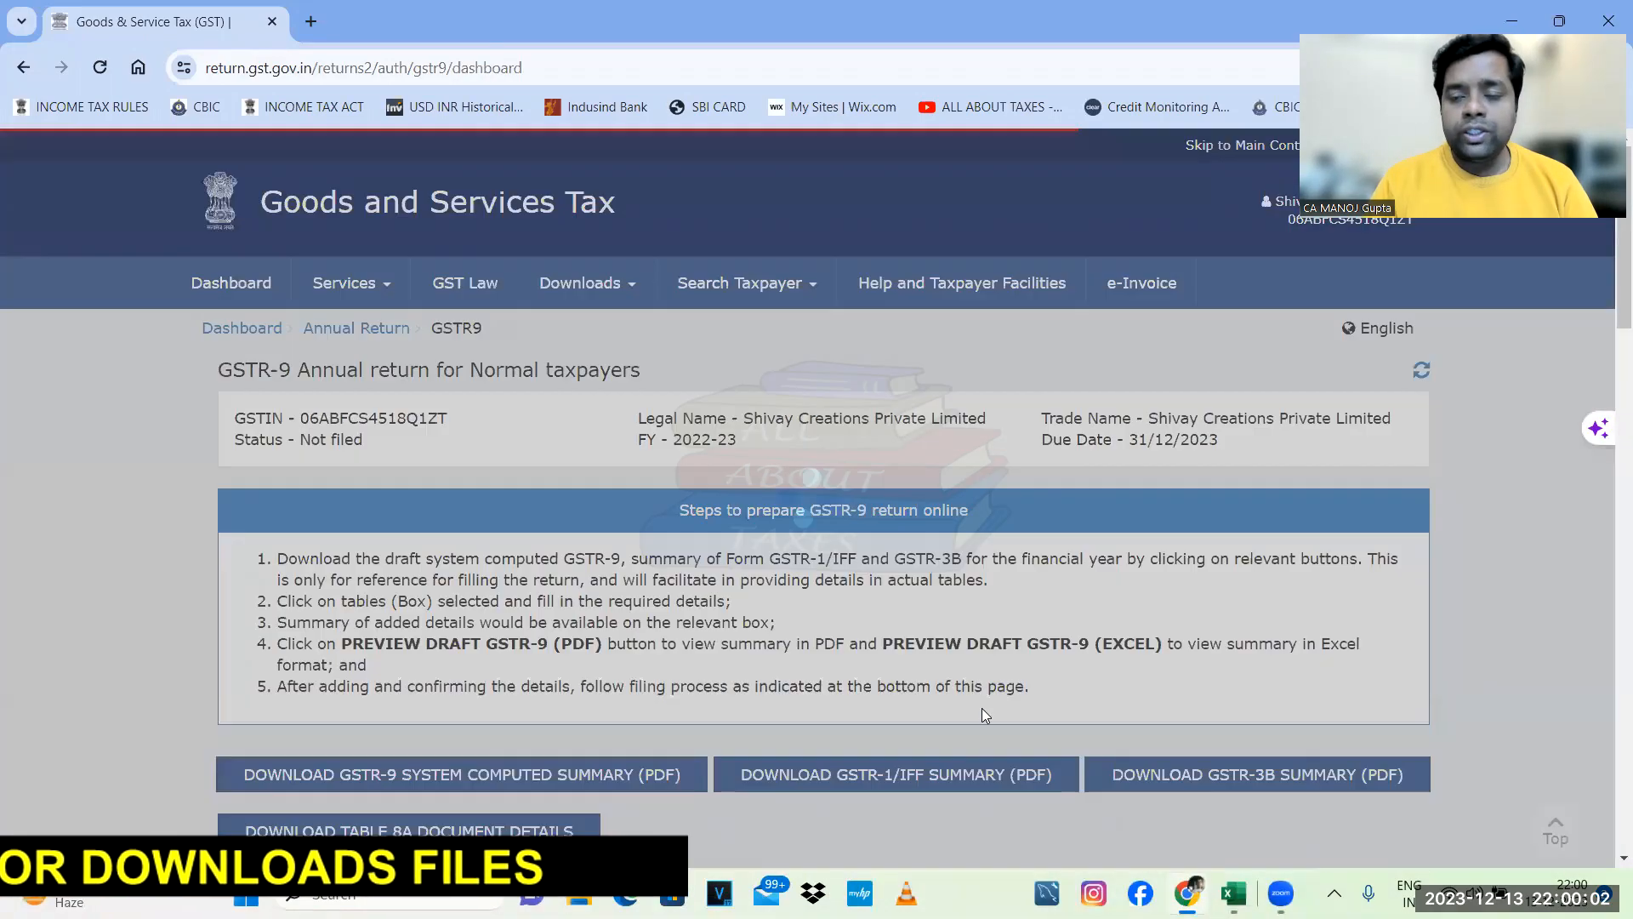
- Open table 15 on particulars of demands and refunds and review rows A to G
scroll(981, 708, down, 12)
scroll(974, 621, down, 3)
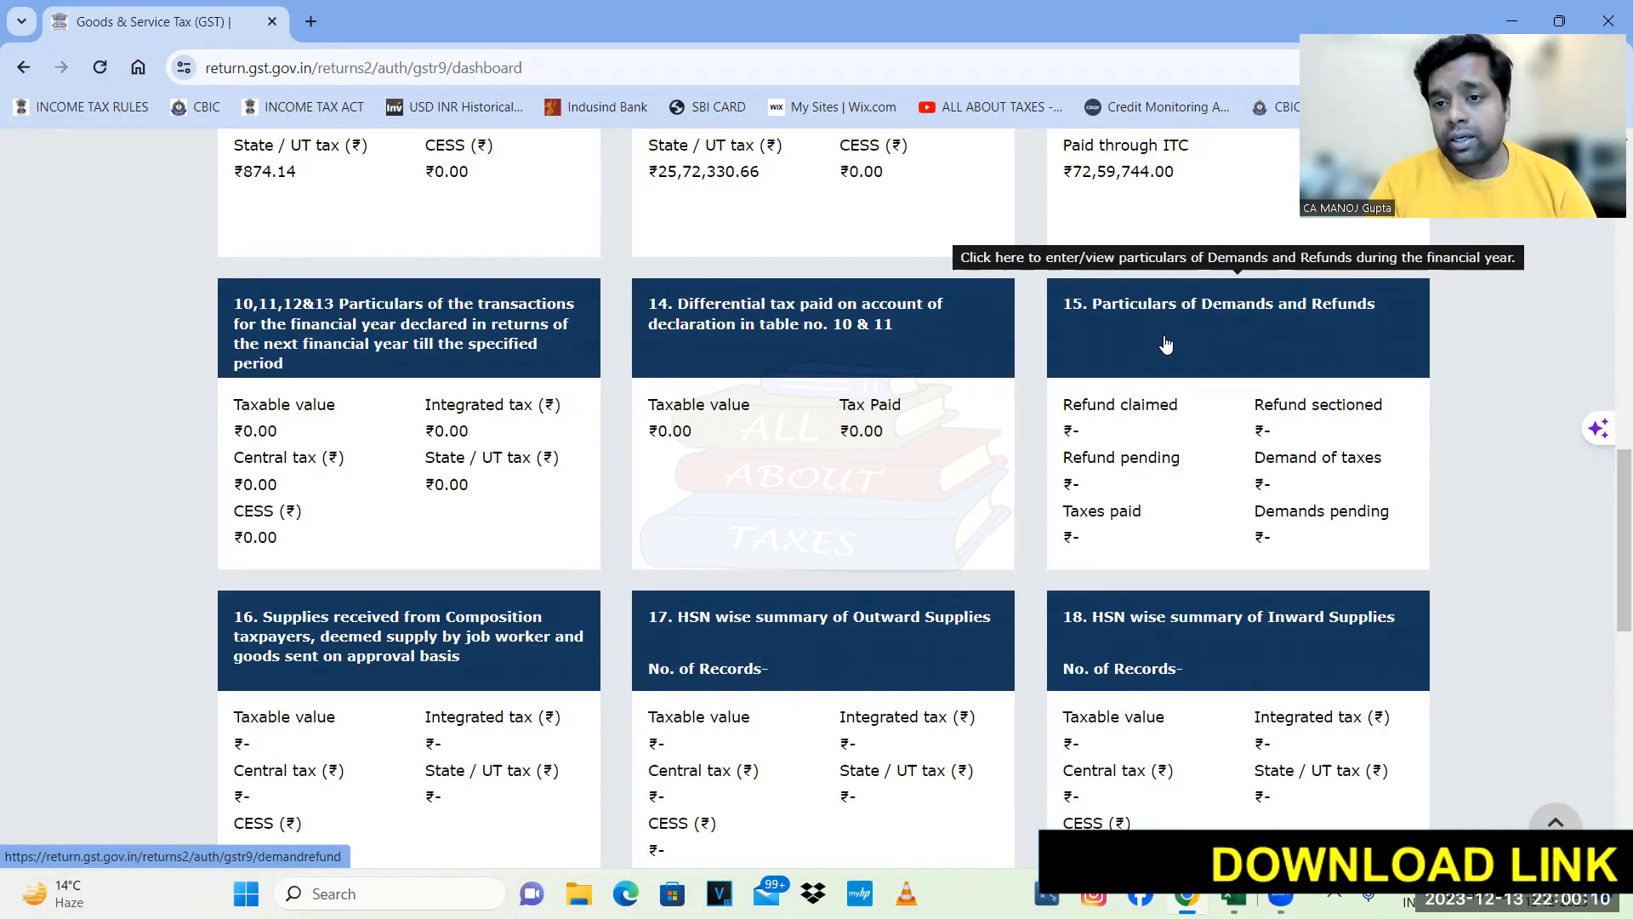
click(1165, 343)
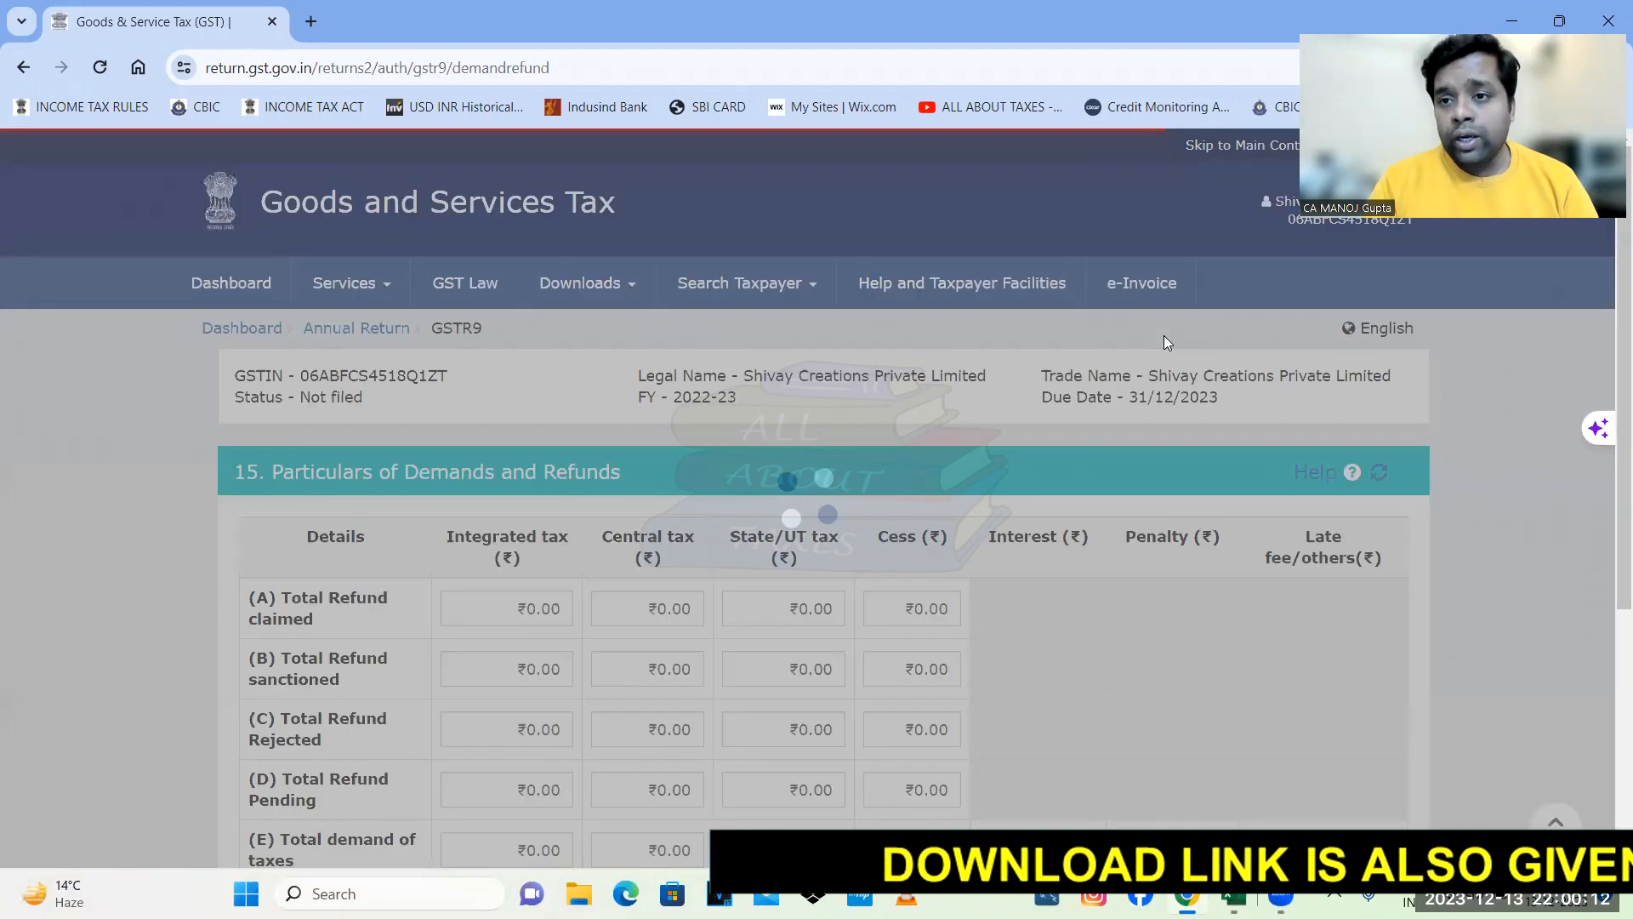
scroll(896, 344, down, 2)
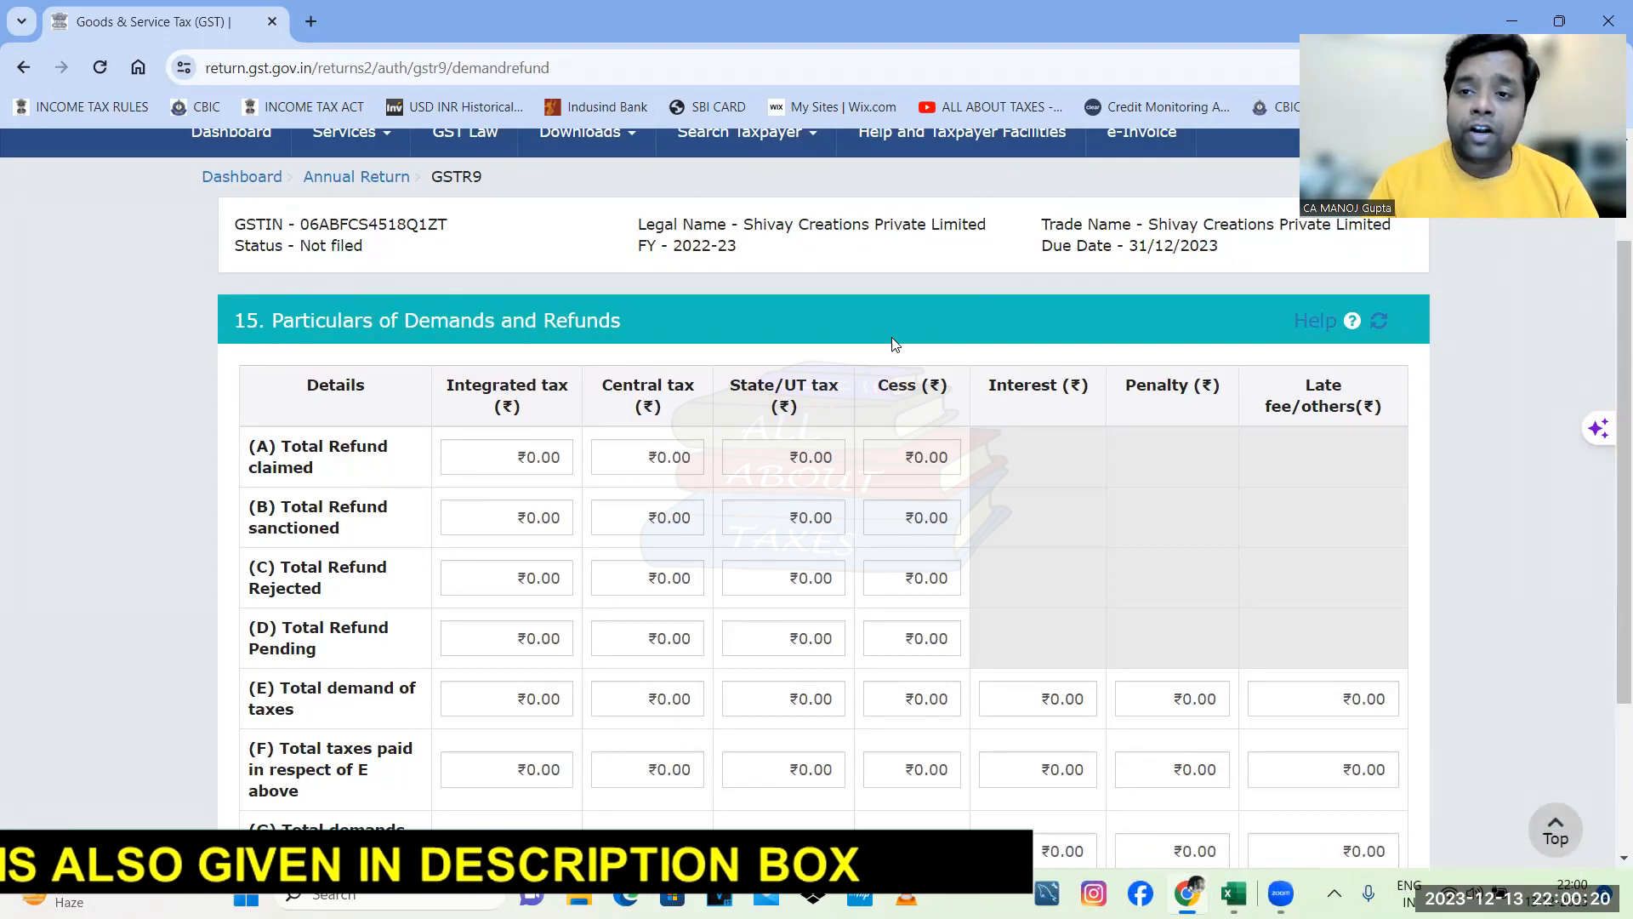
scroll(710, 412, down, 3)
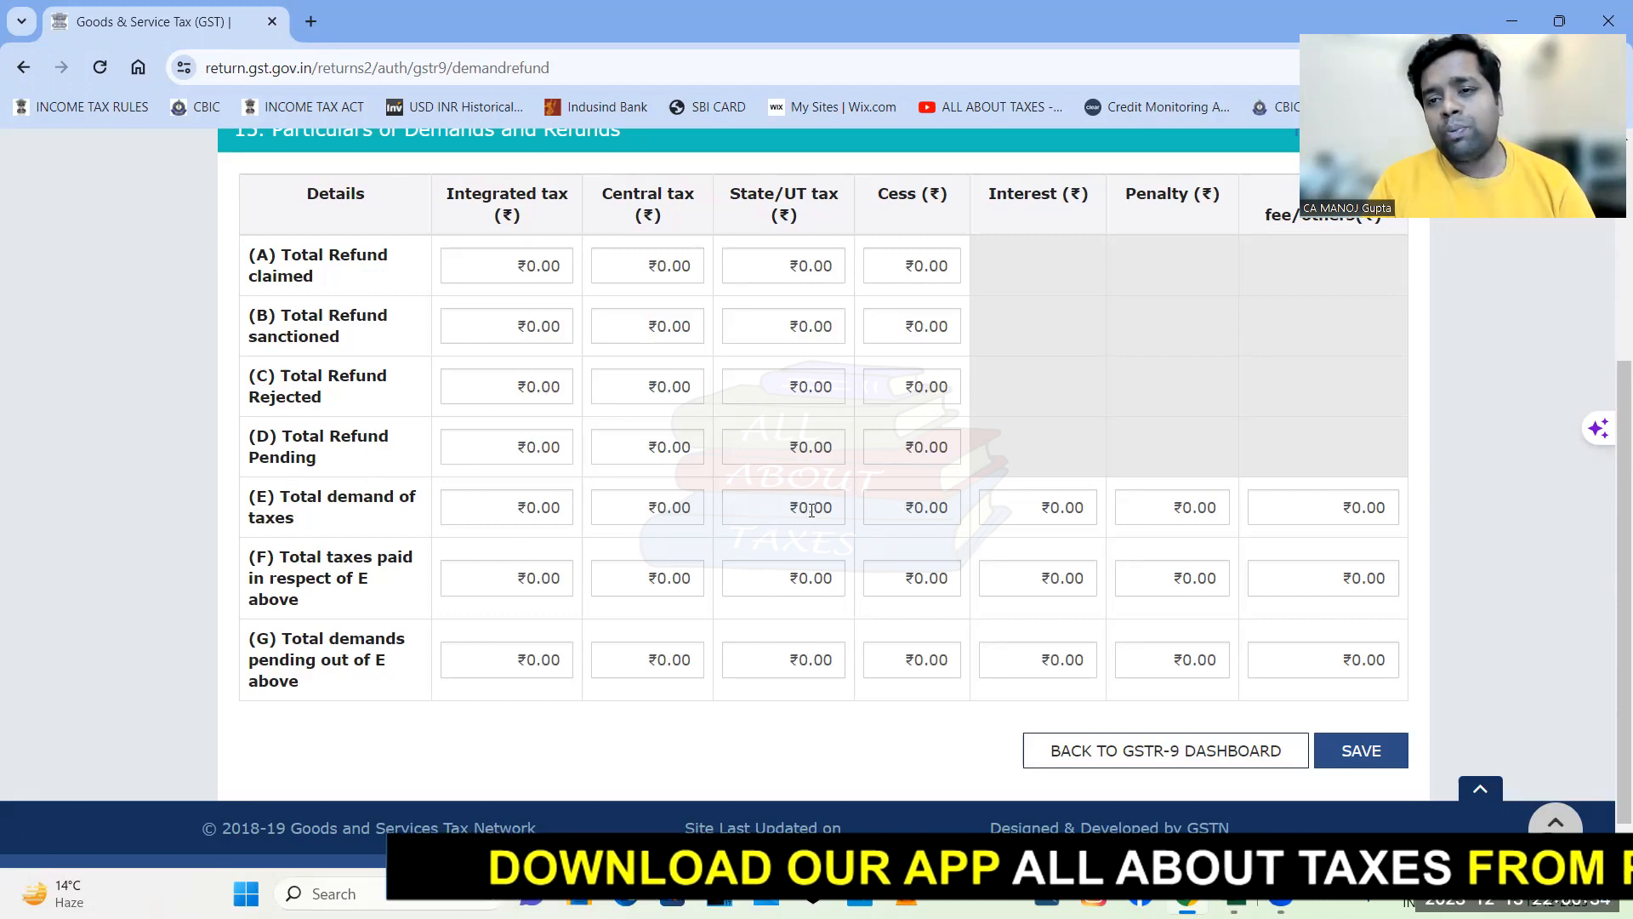
- Leave table 15 unsaved and open table 16 on composition supplies, deemed supply by job worker and goods sent on approval
click(1140, 751)
scroll(791, 625, down, 7)
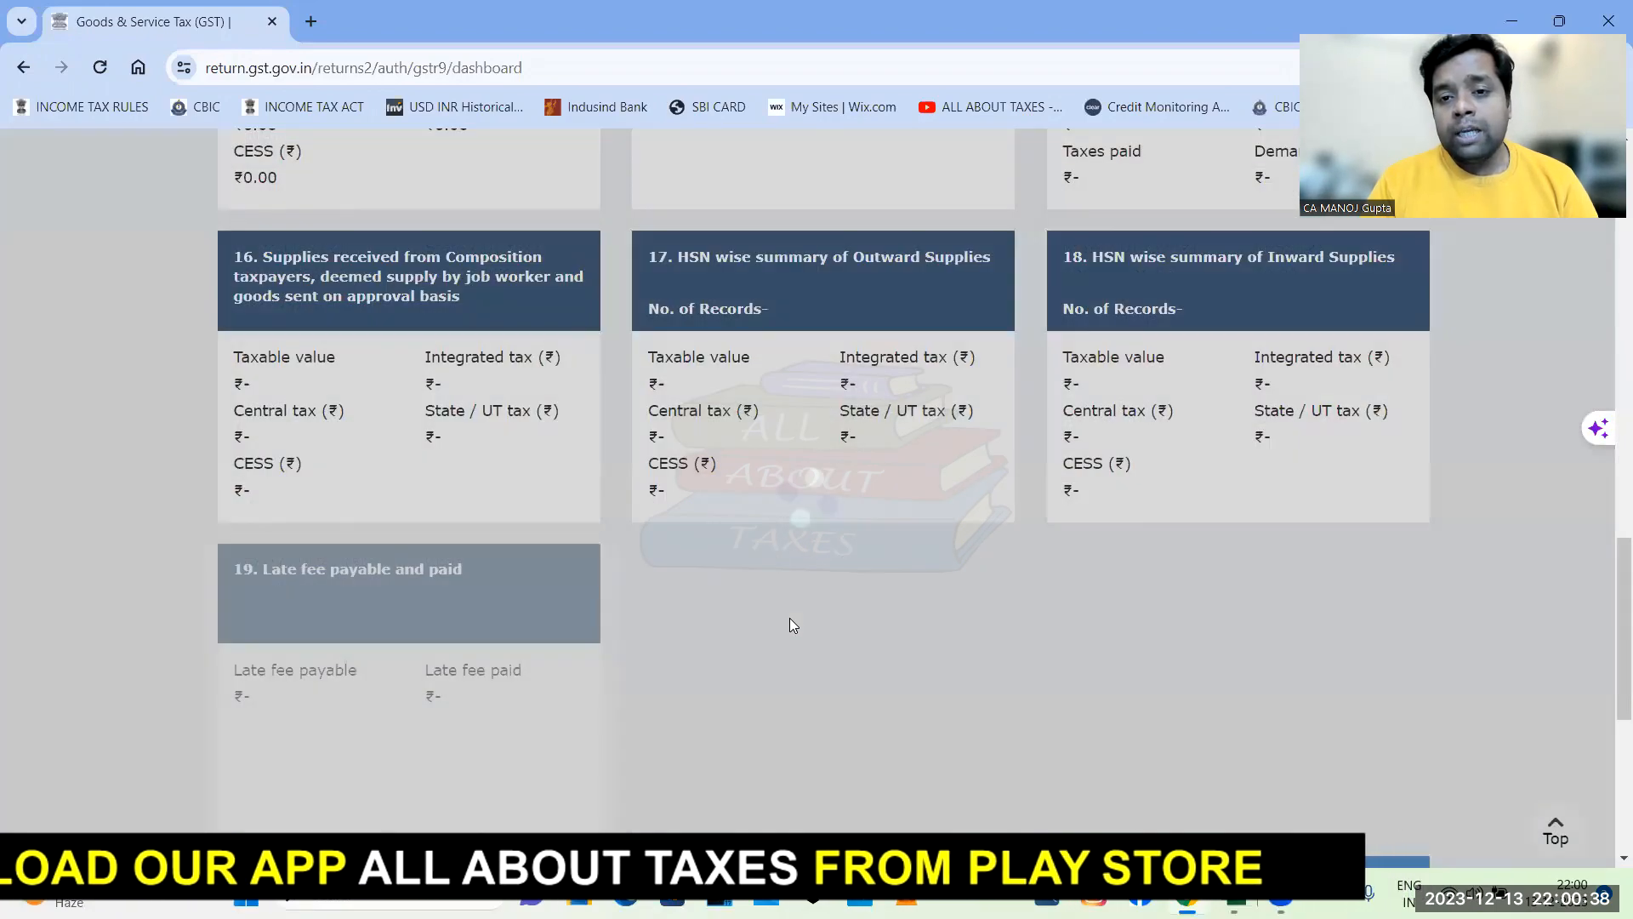
scroll(791, 625, up, 3)
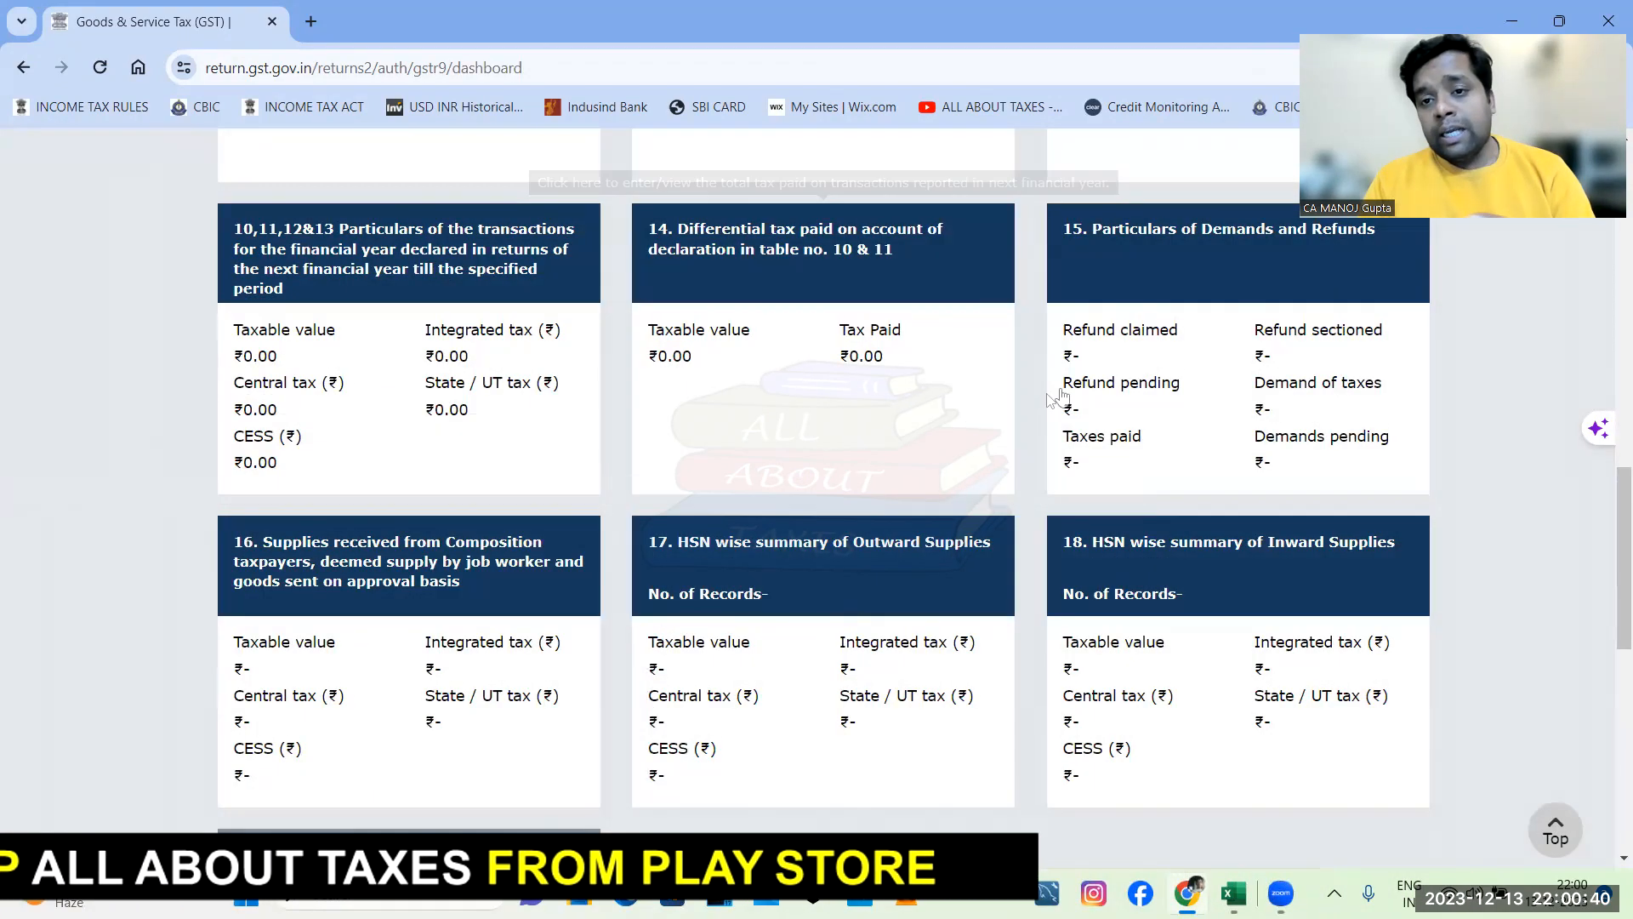
scroll(1097, 379, up, 1)
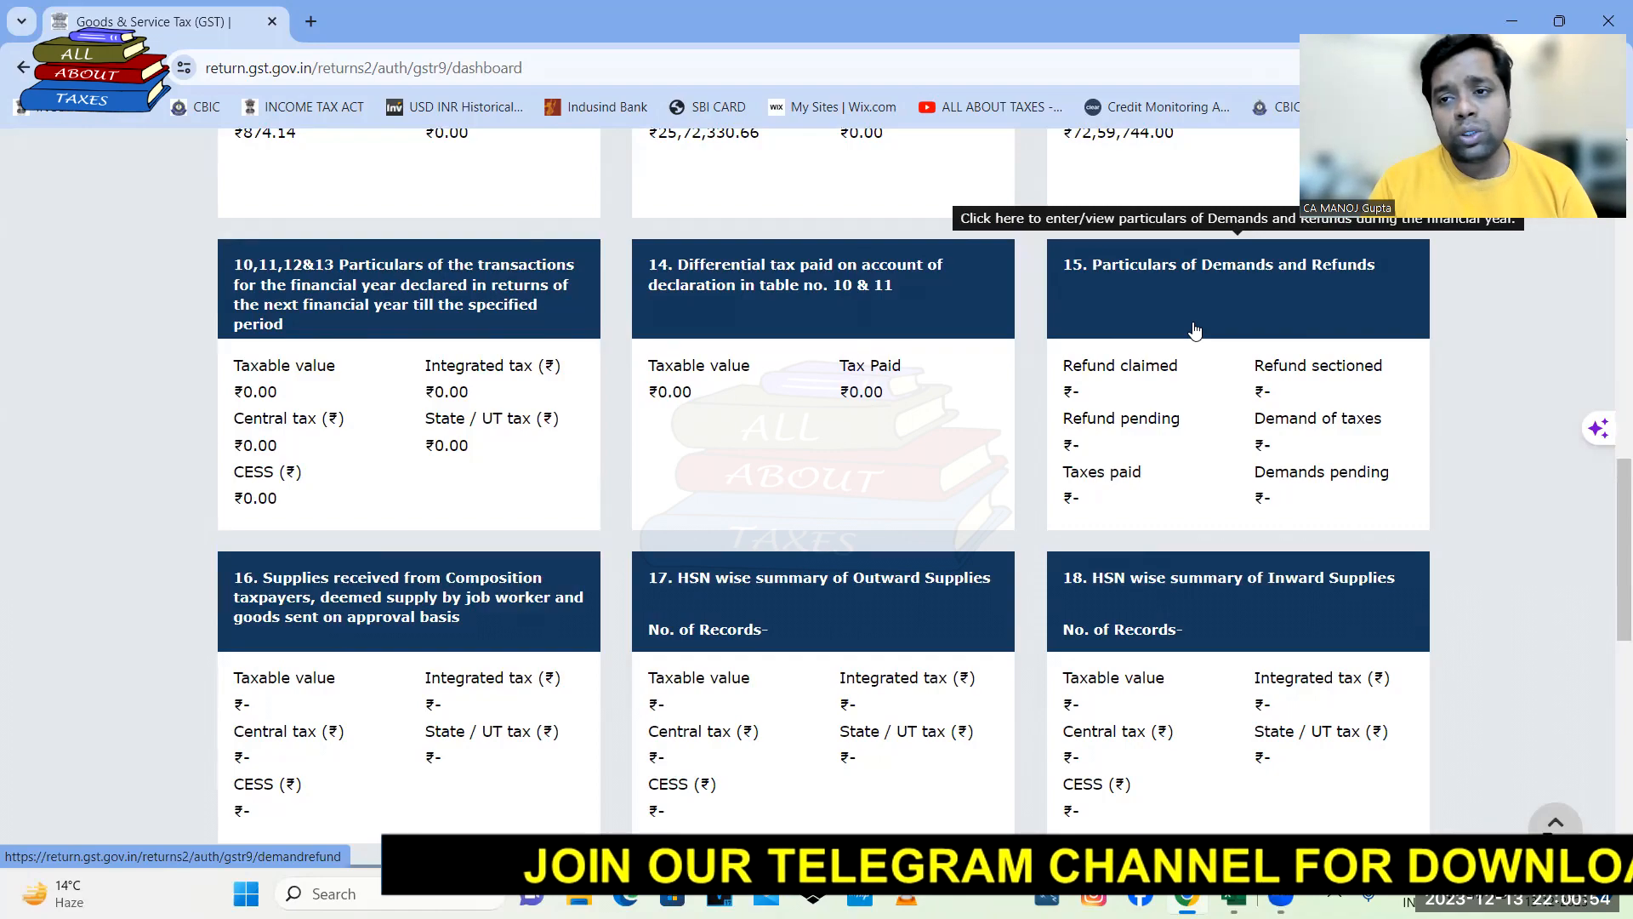
scroll(637, 502, down, 1)
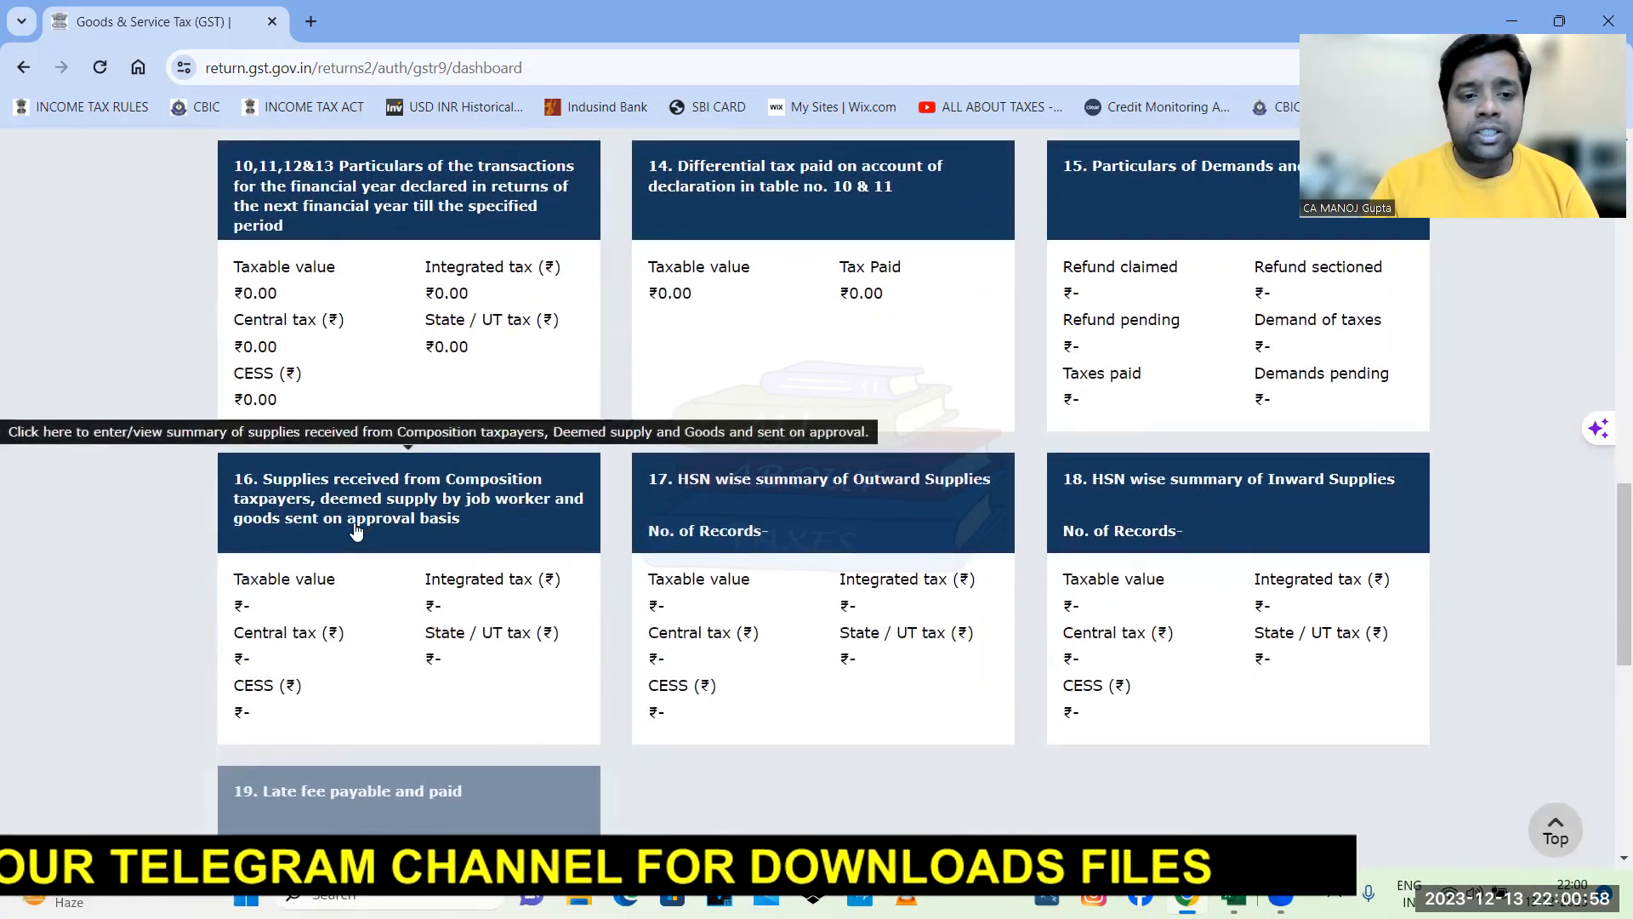
scroll(356, 529, down, 1)
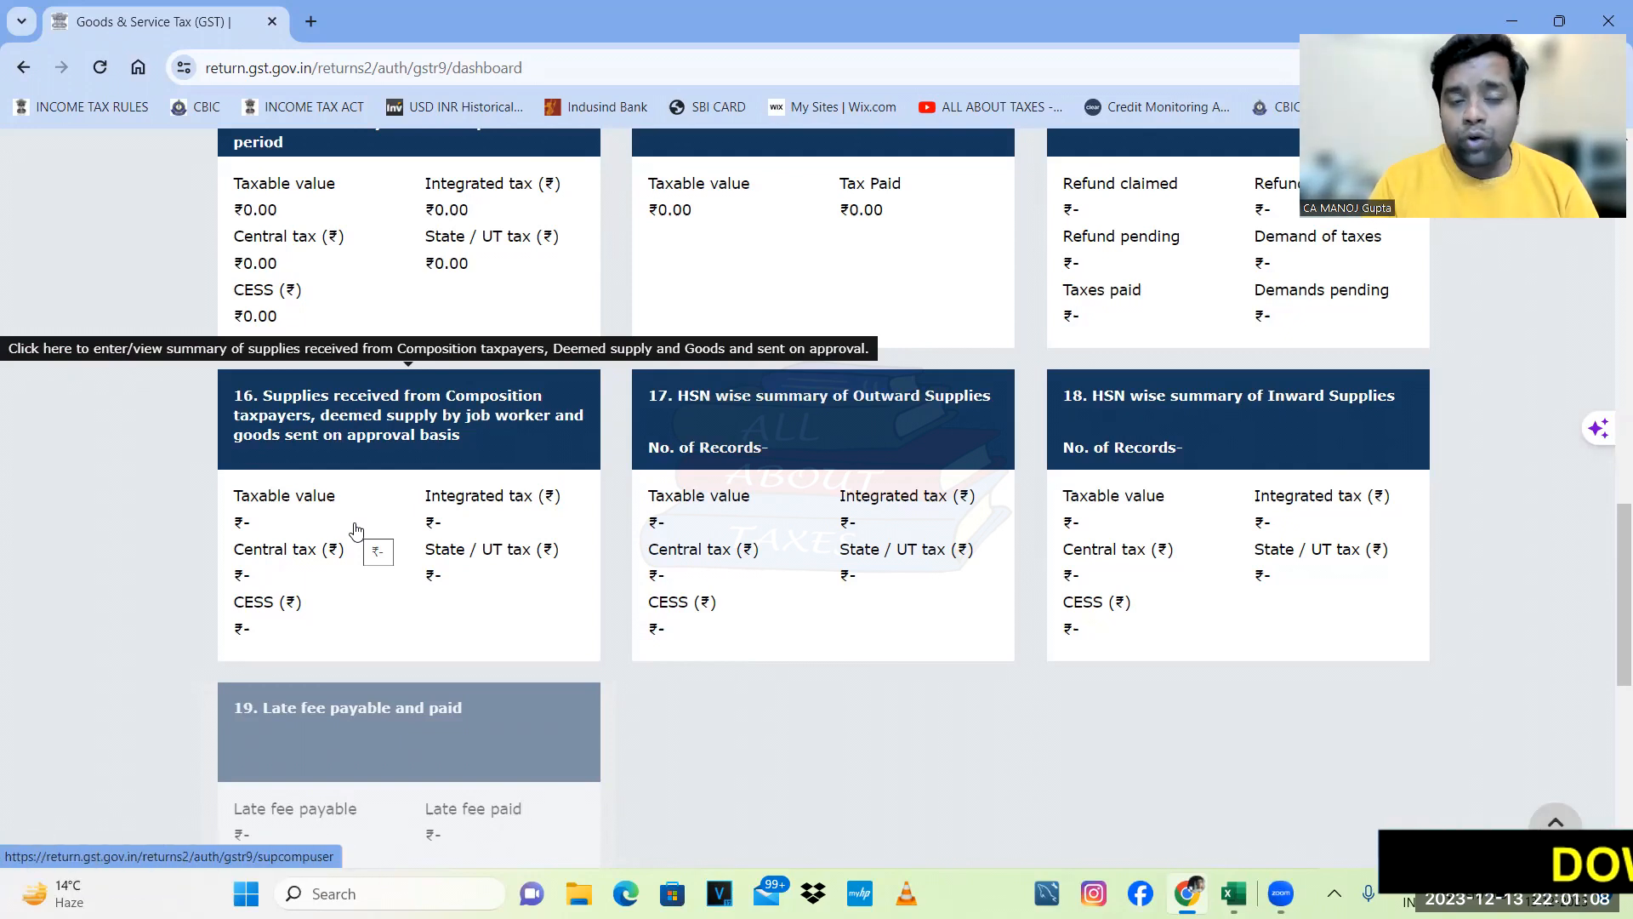
click(388, 468)
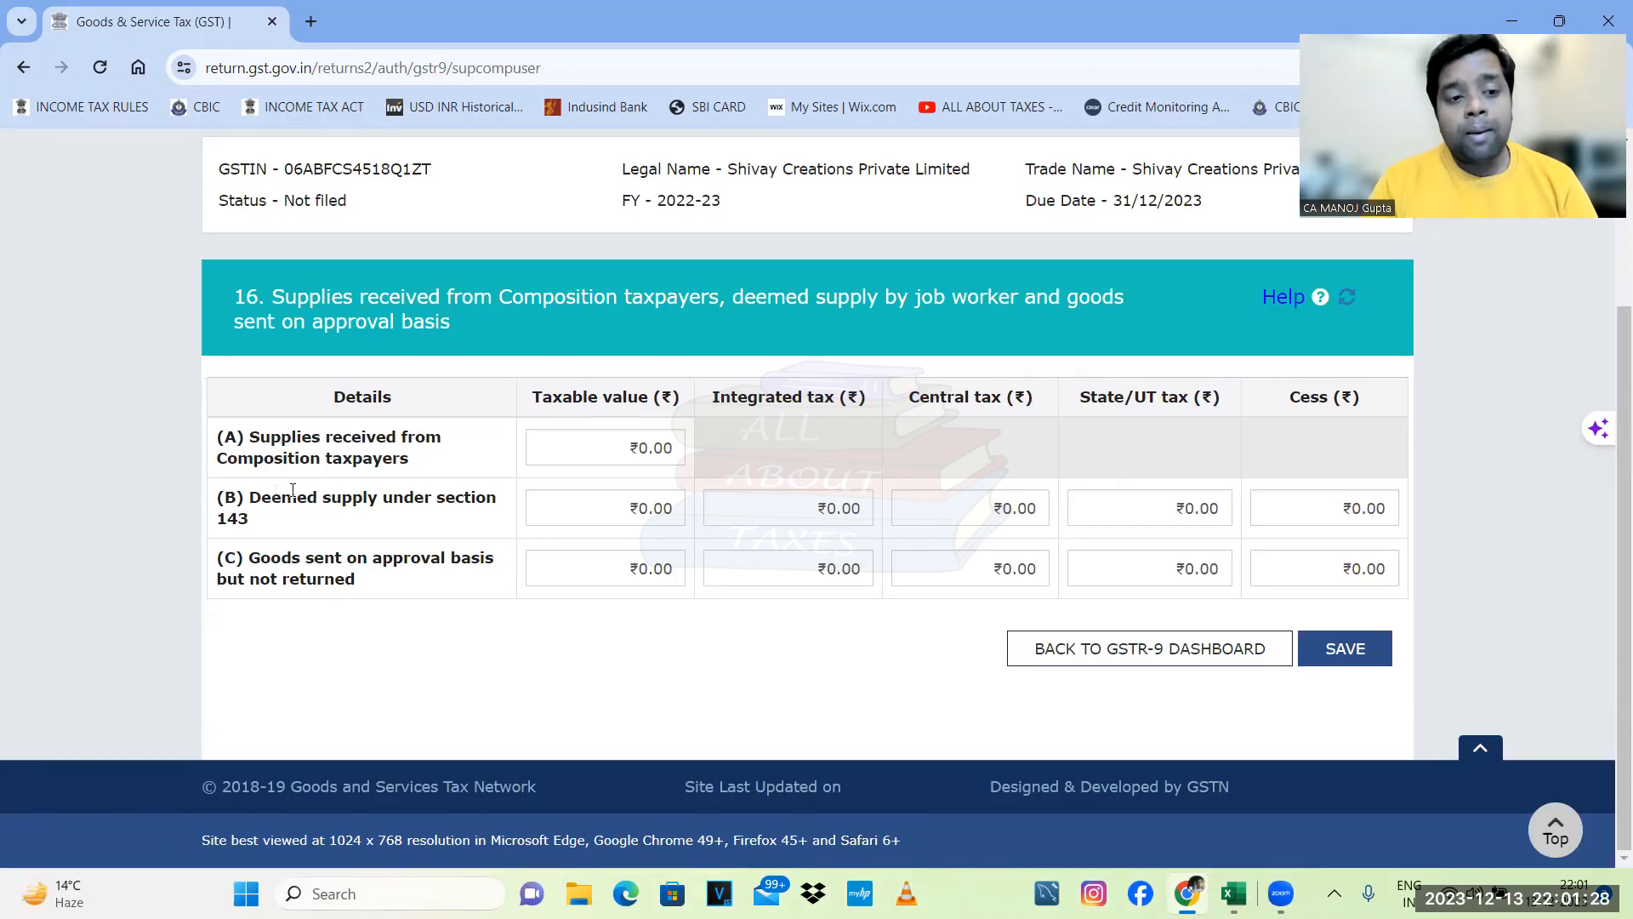
- Examine row B on deemed supply under section 143 and row C on goods sent on approval but not returned
drag(217, 502, 268, 523)
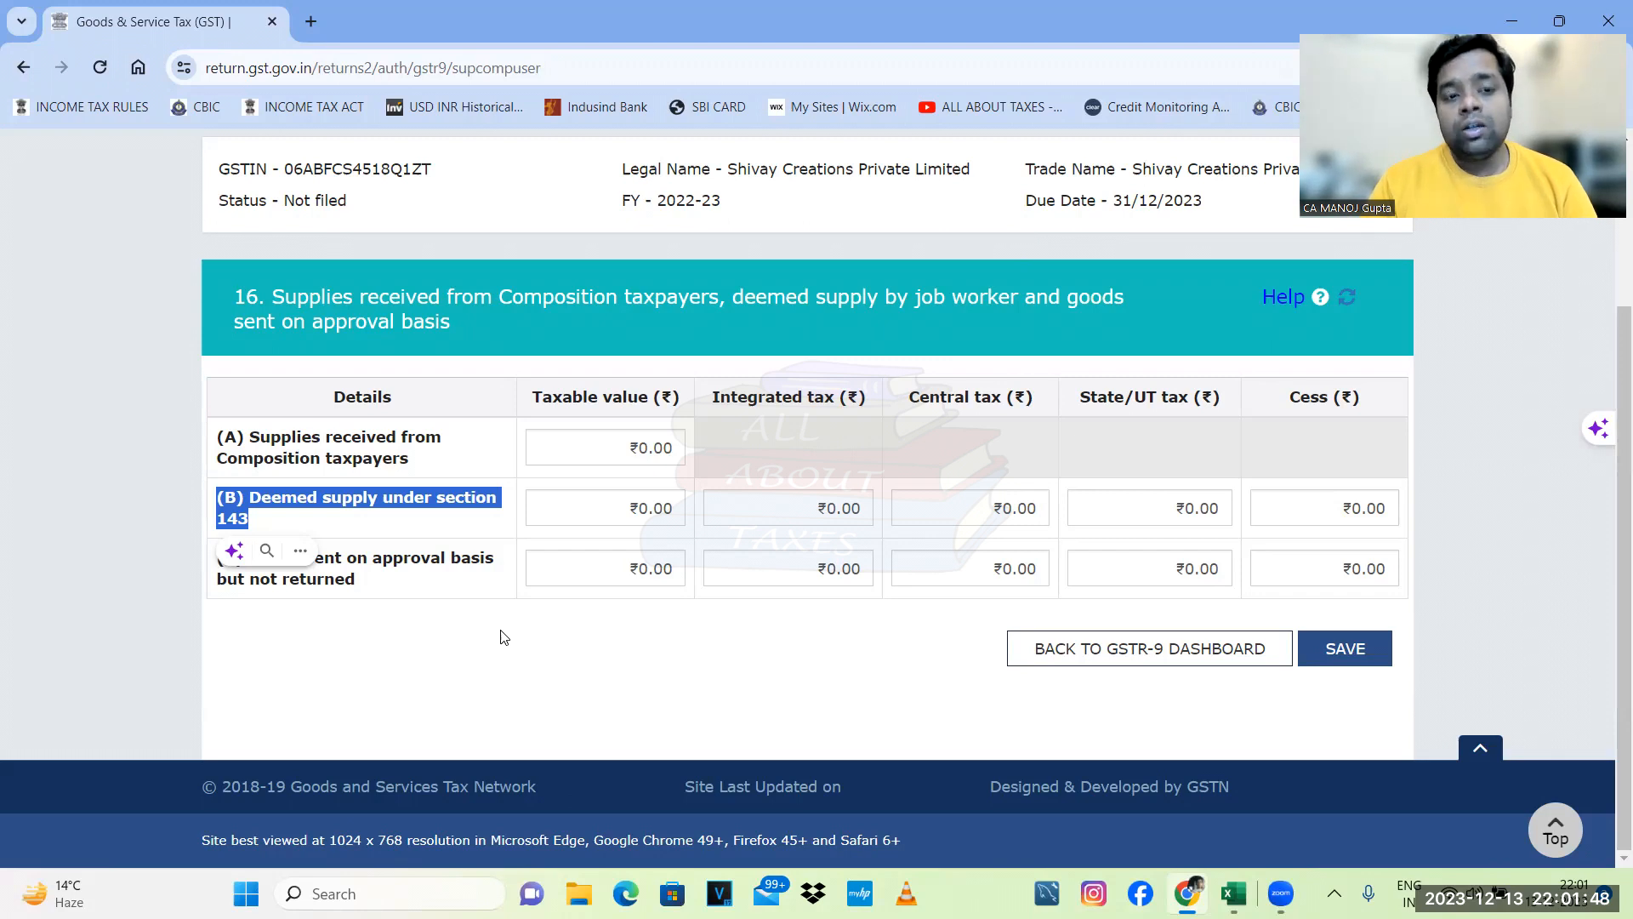
click(376, 646)
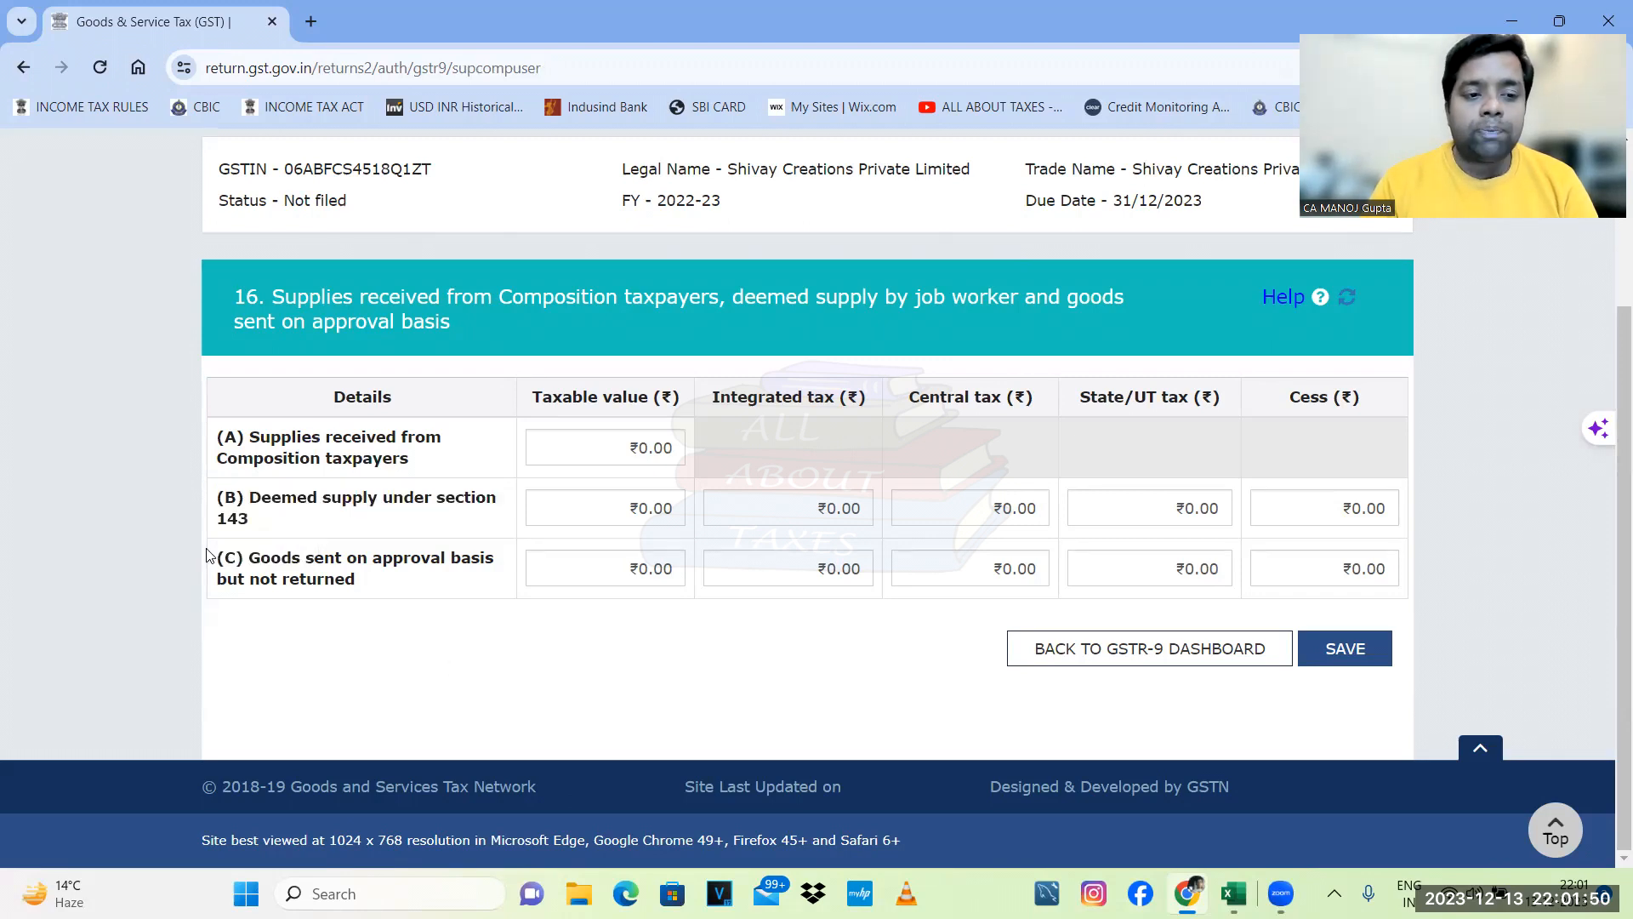
drag(247, 553, 385, 582)
click(728, 623)
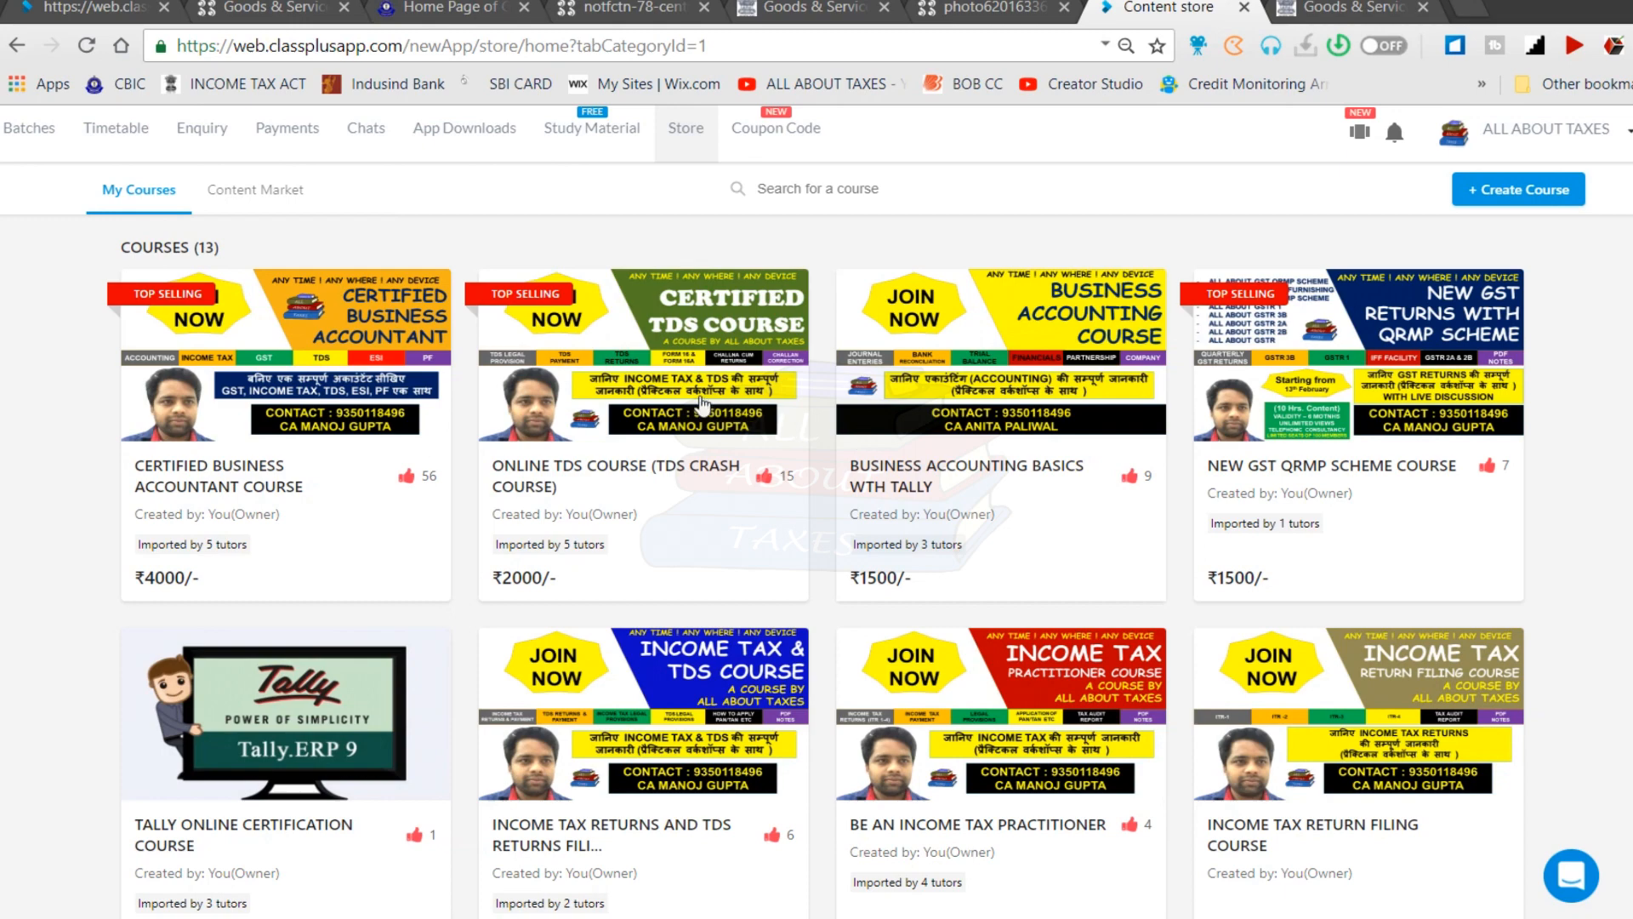
- Look through the course listings in the Classplus store and the message list in its chats
scroll(702, 407, down, 1)
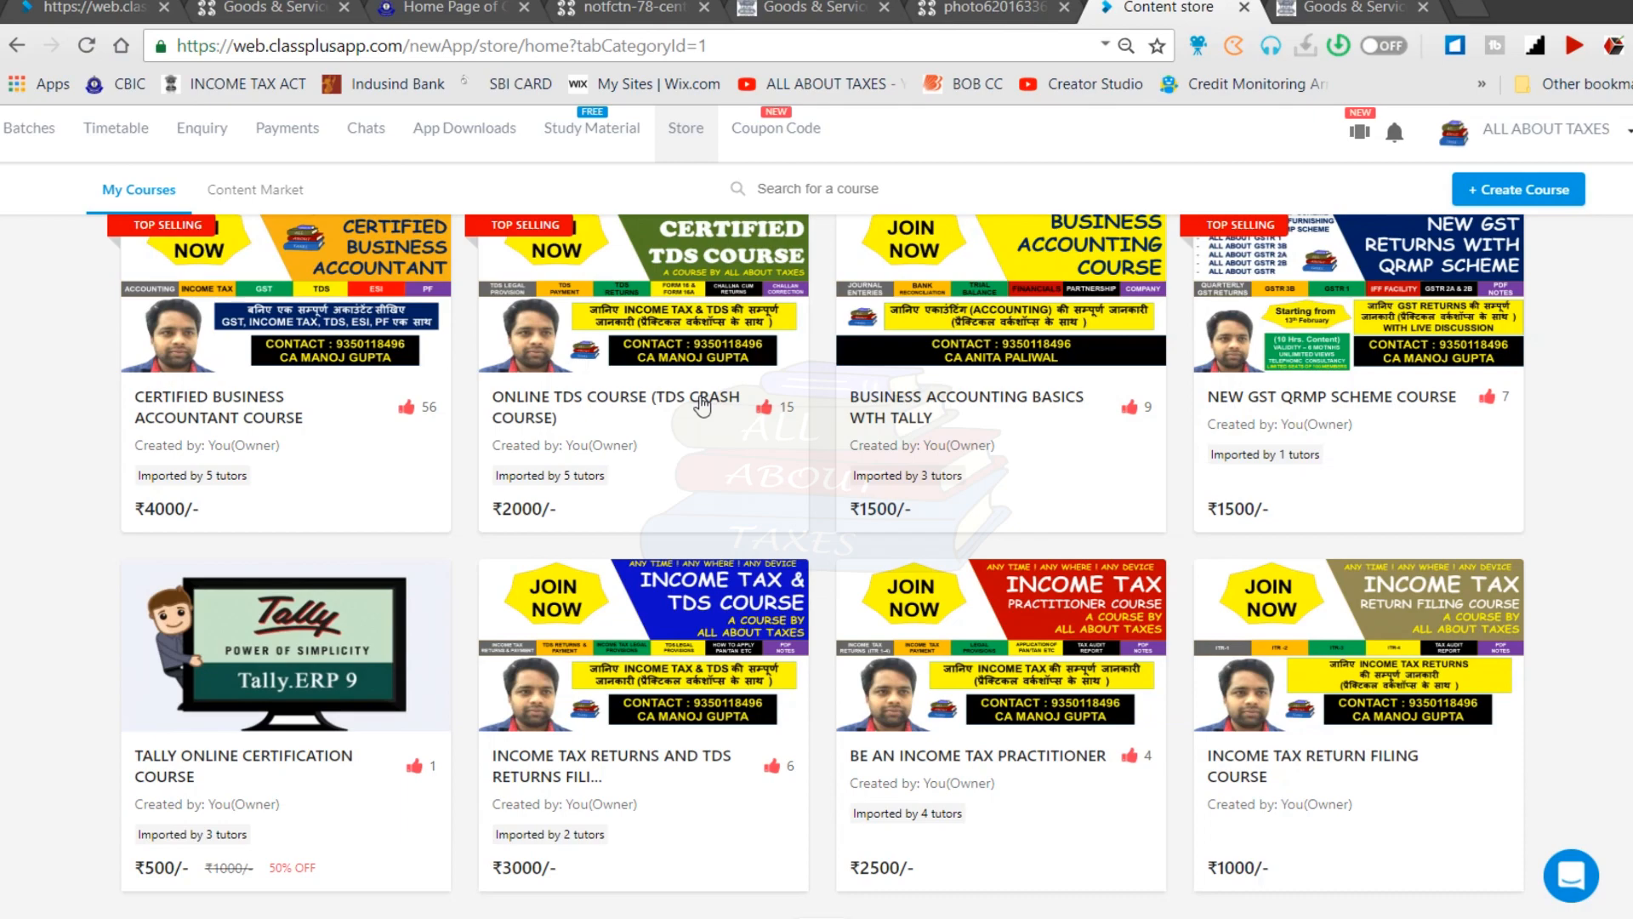
scroll(752, 410, up, 2)
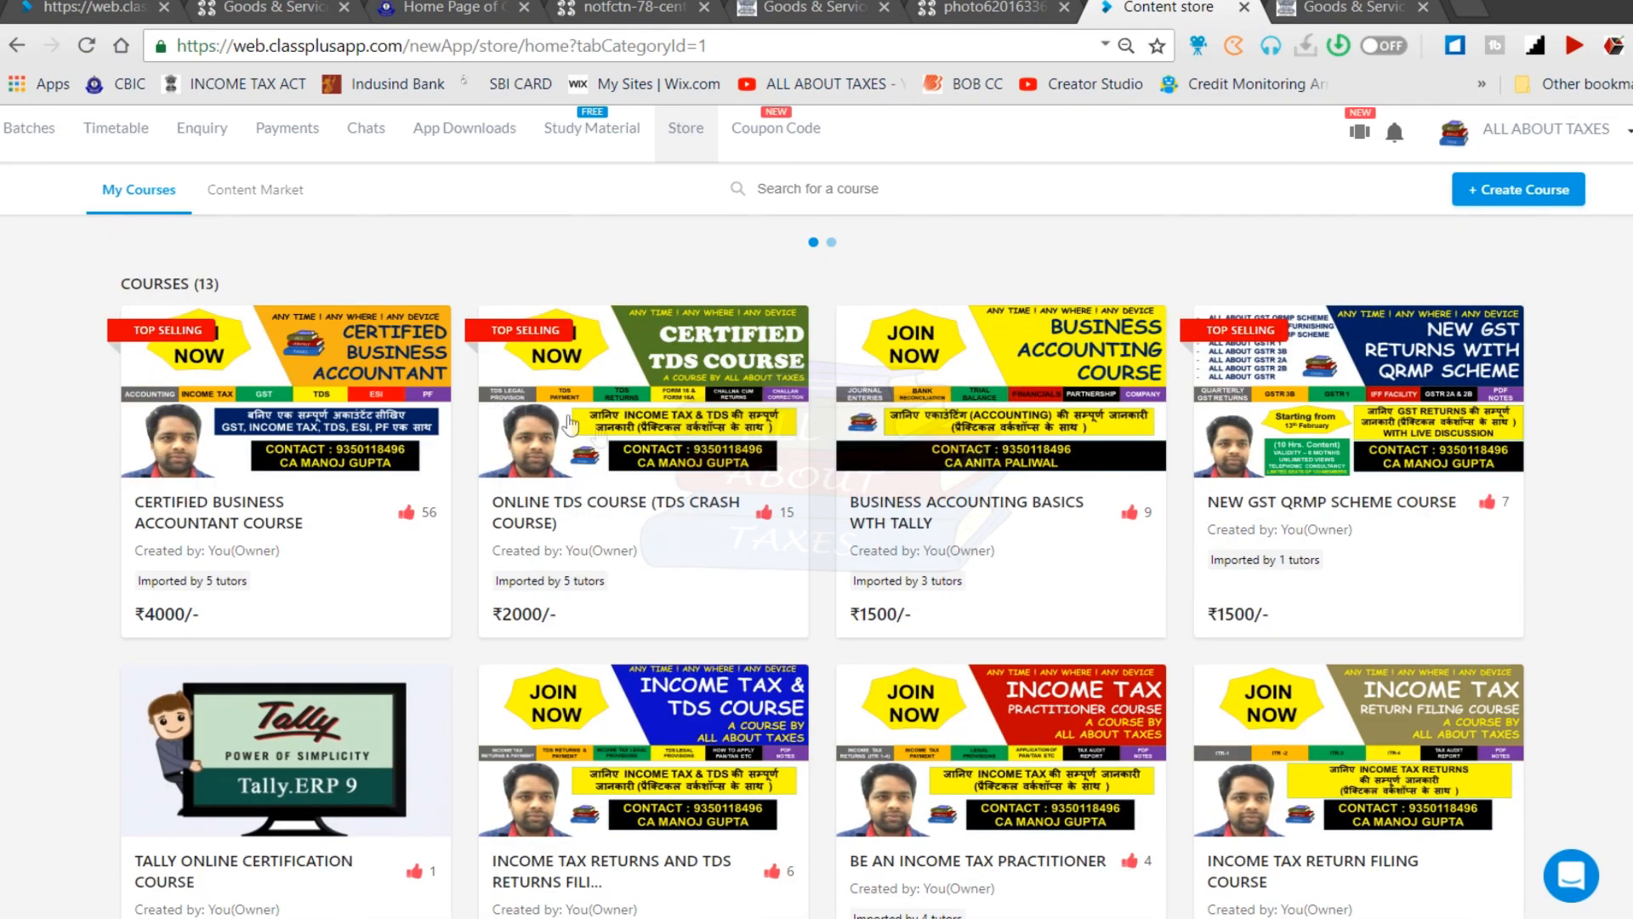
scroll(618, 457, down, 1)
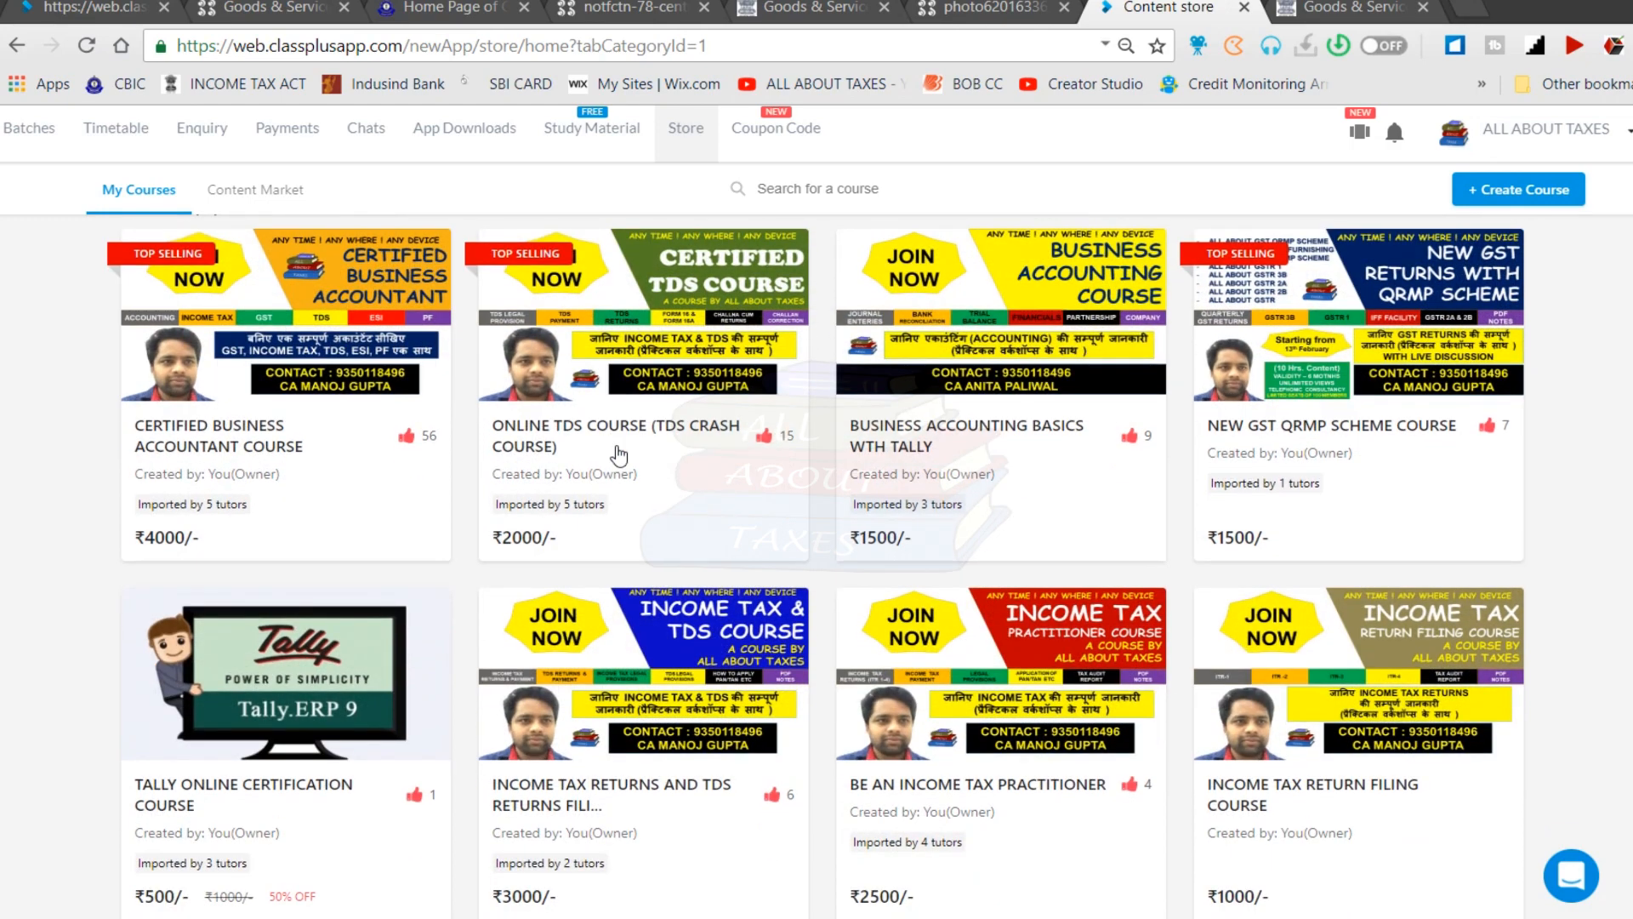
scroll(619, 457, down, 1)
scroll(618, 457, up, 1)
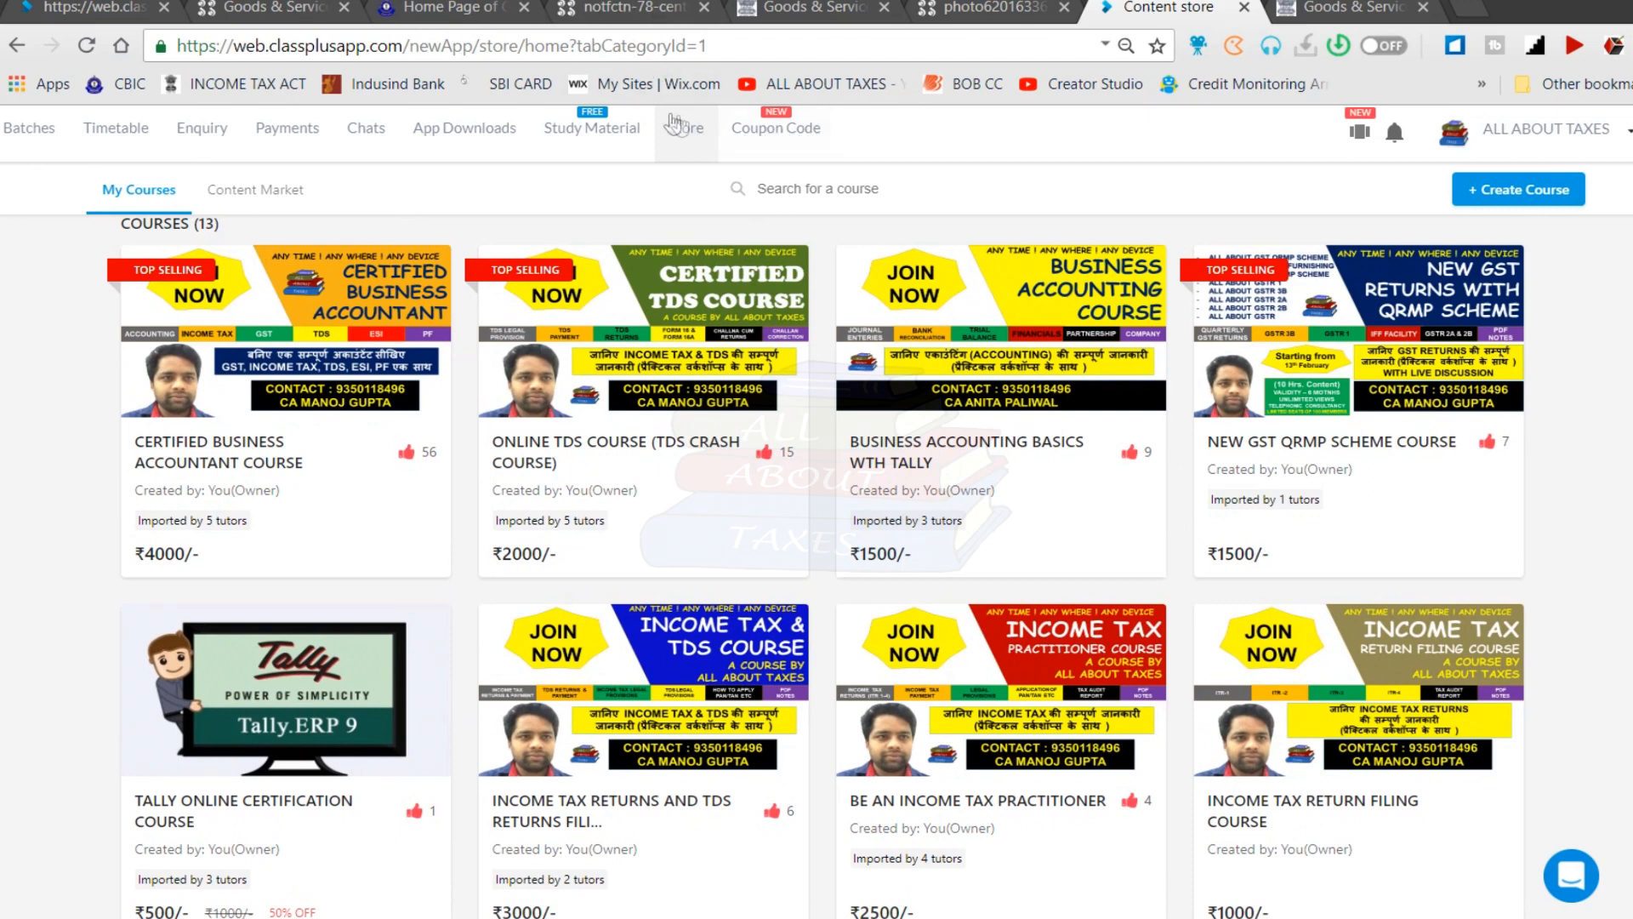
click(375, 136)
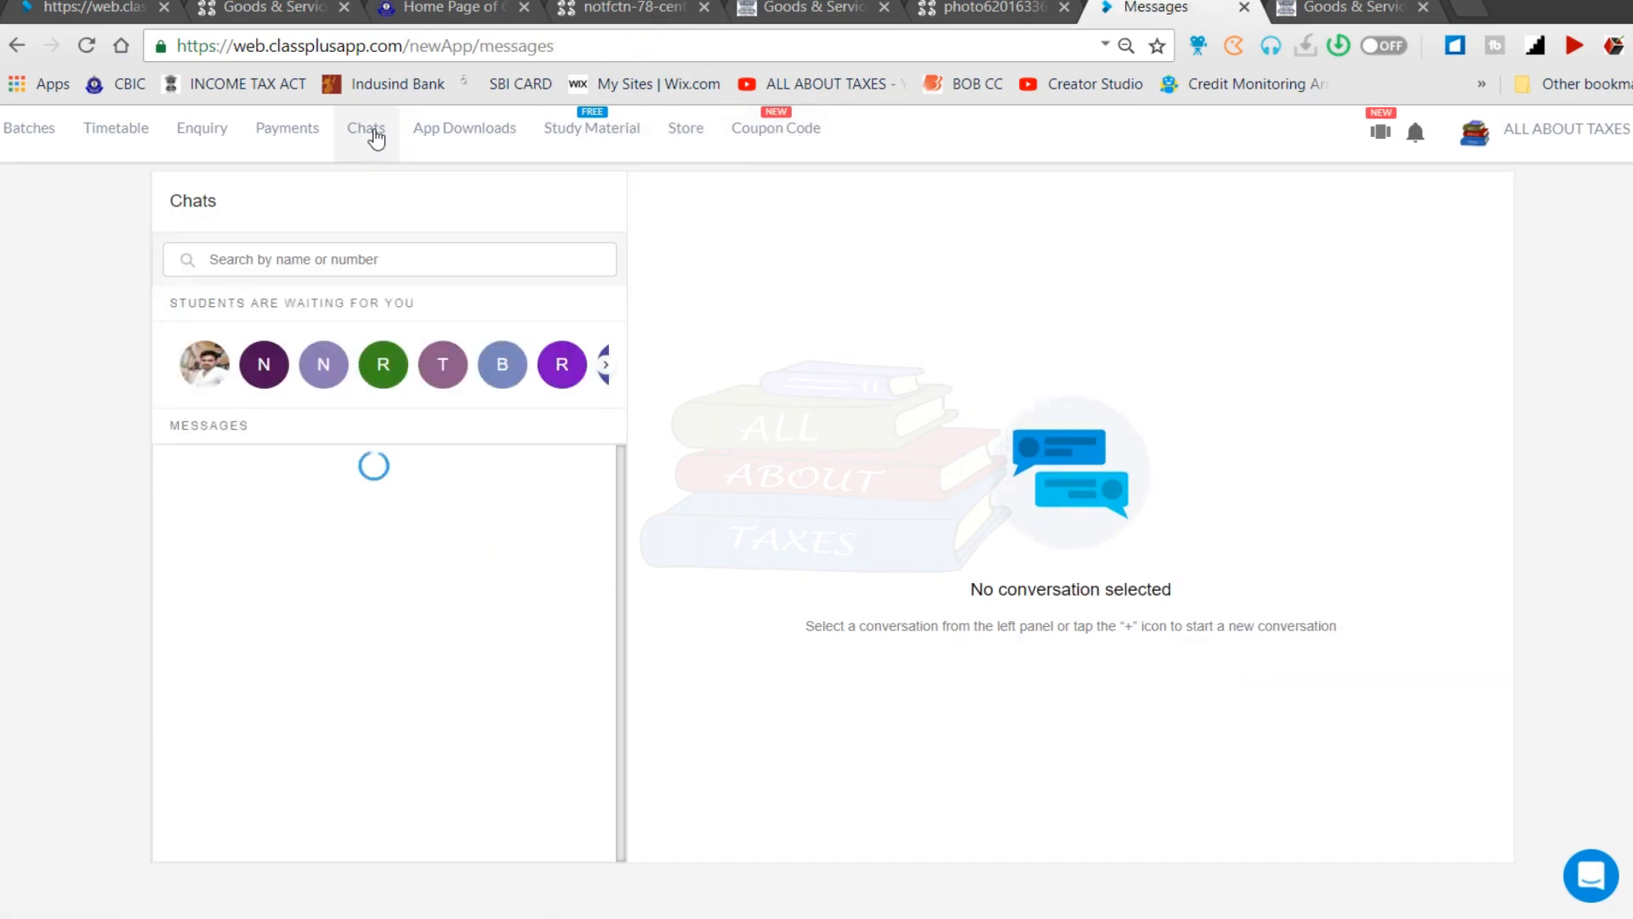
scroll(395, 572, down, 2)
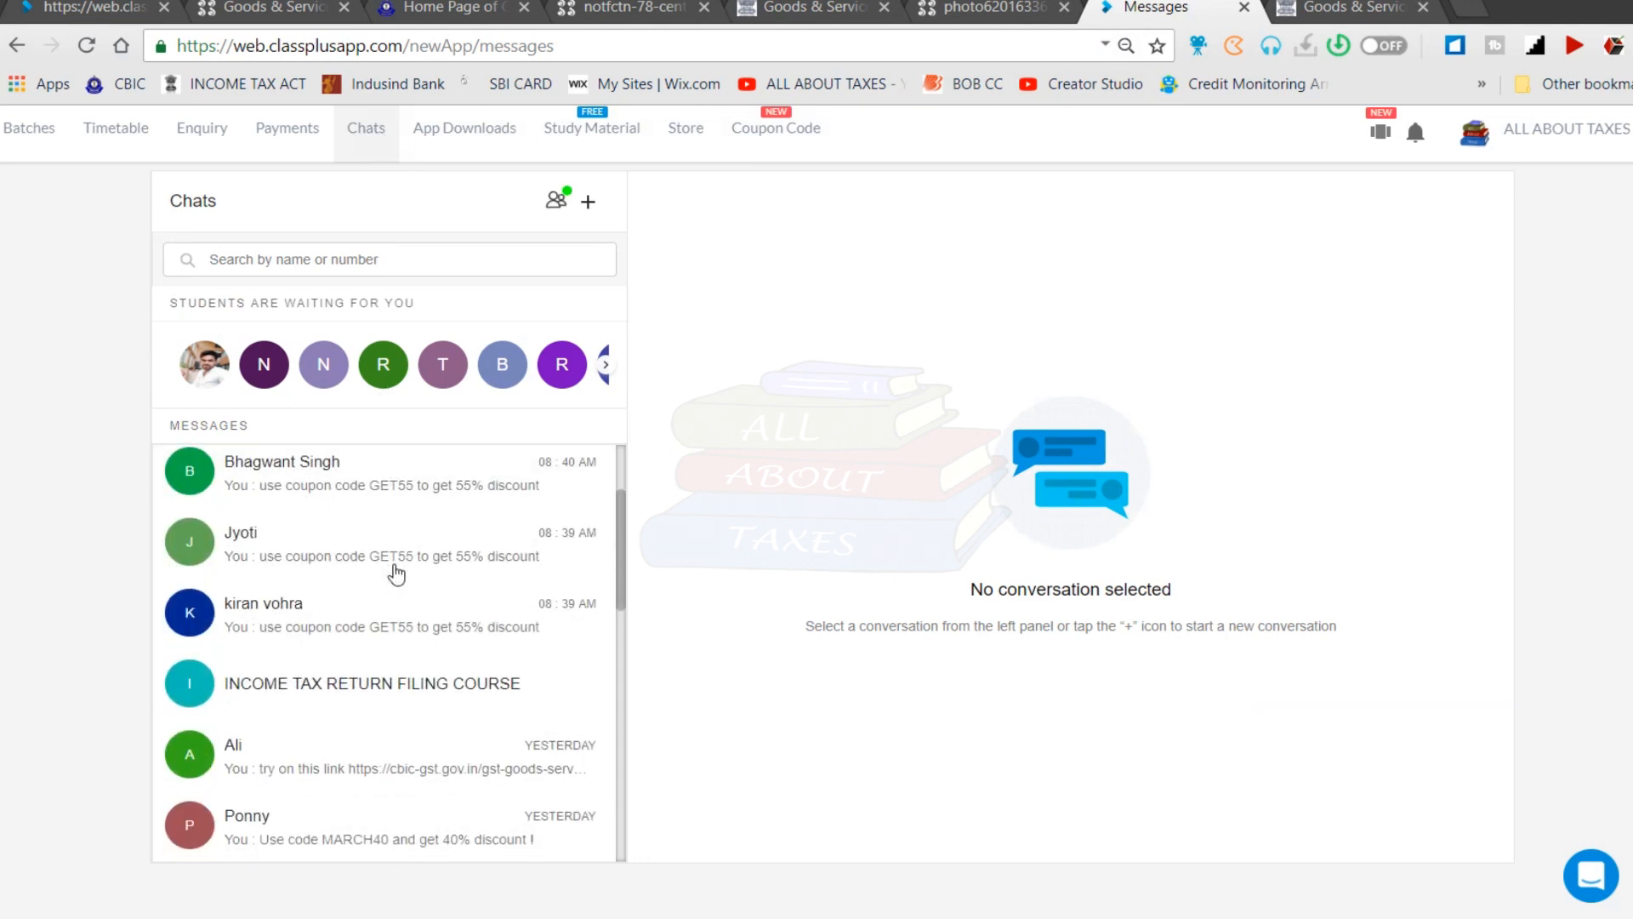
scroll(395, 575, up, 2)
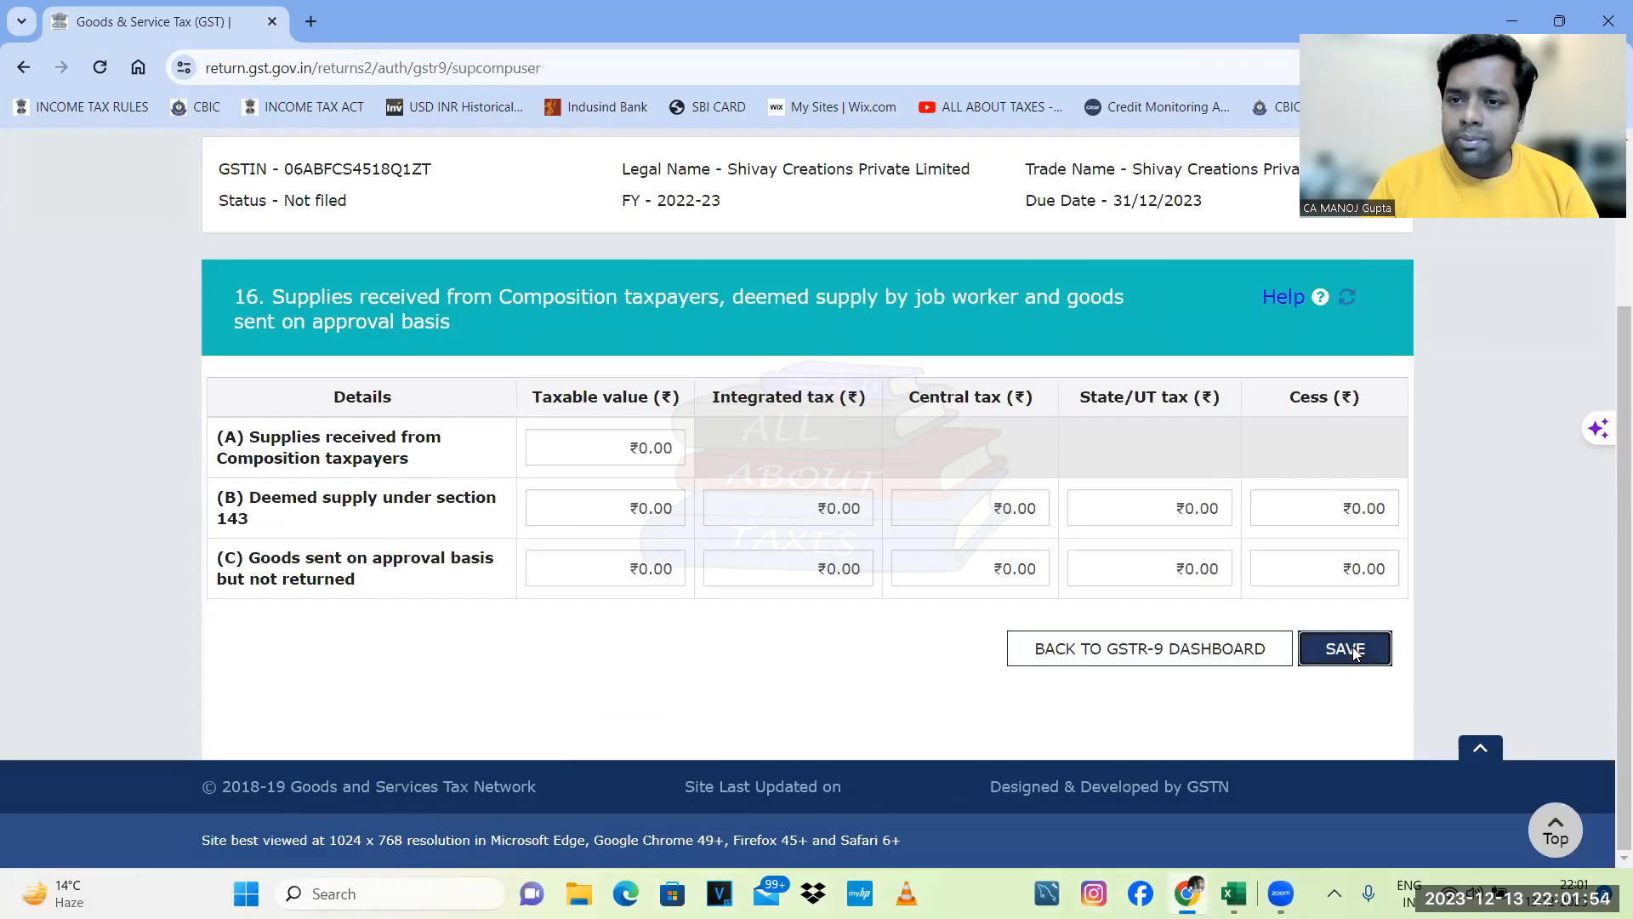
- Save table 16 with its zero entries, acknowledge the save request and return to the GSTR-9 dashboard
click(1353, 647)
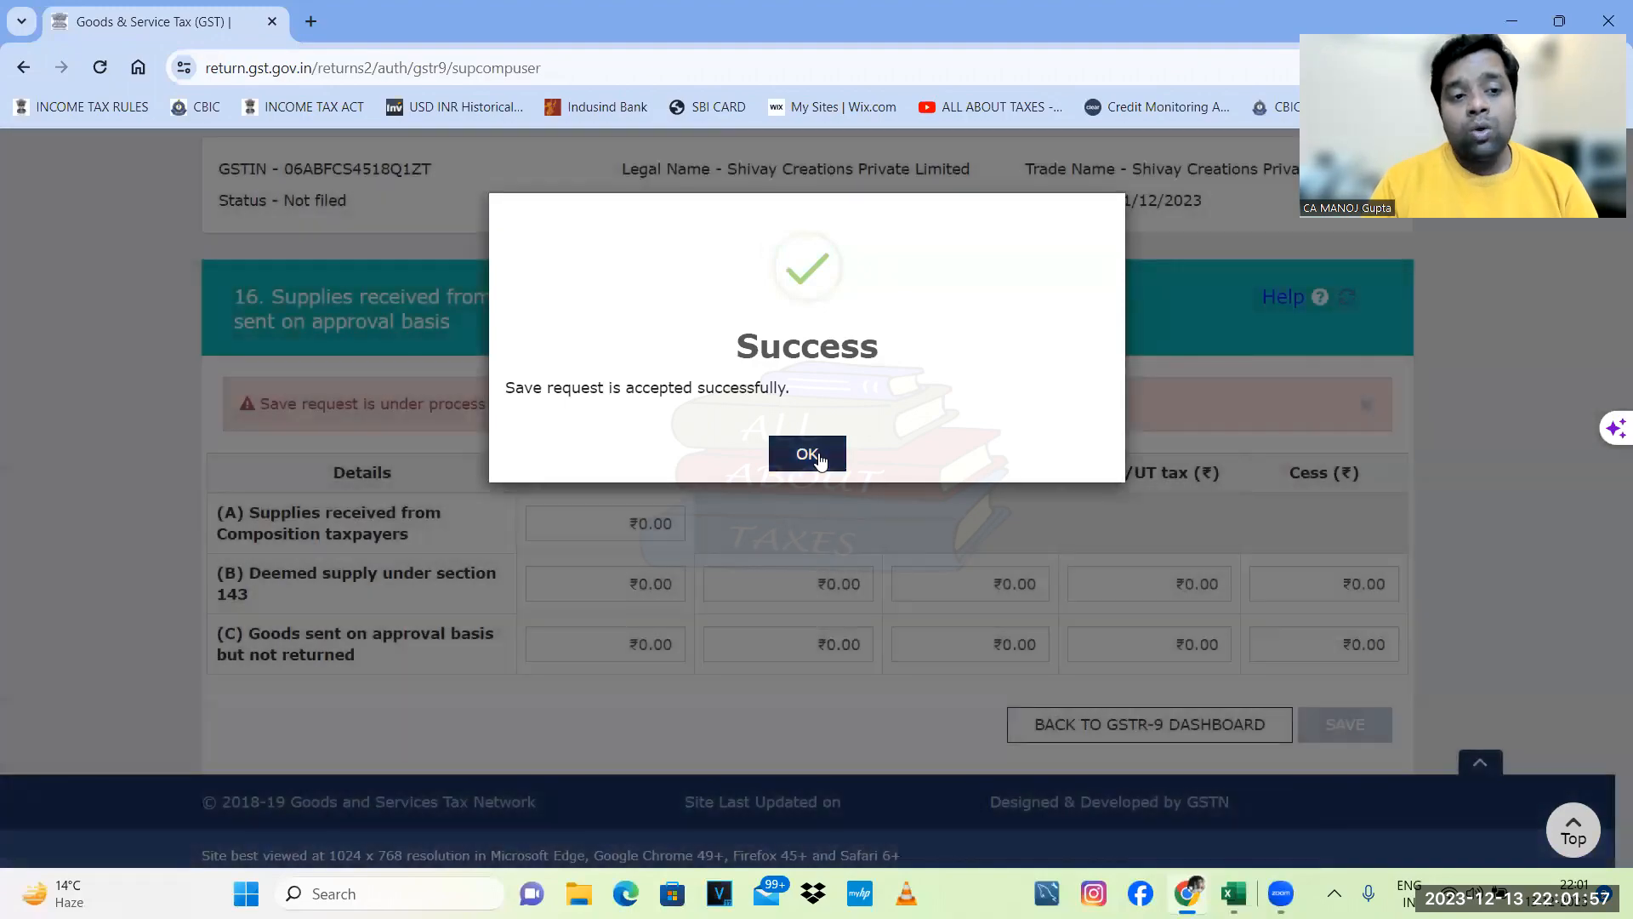
click(820, 461)
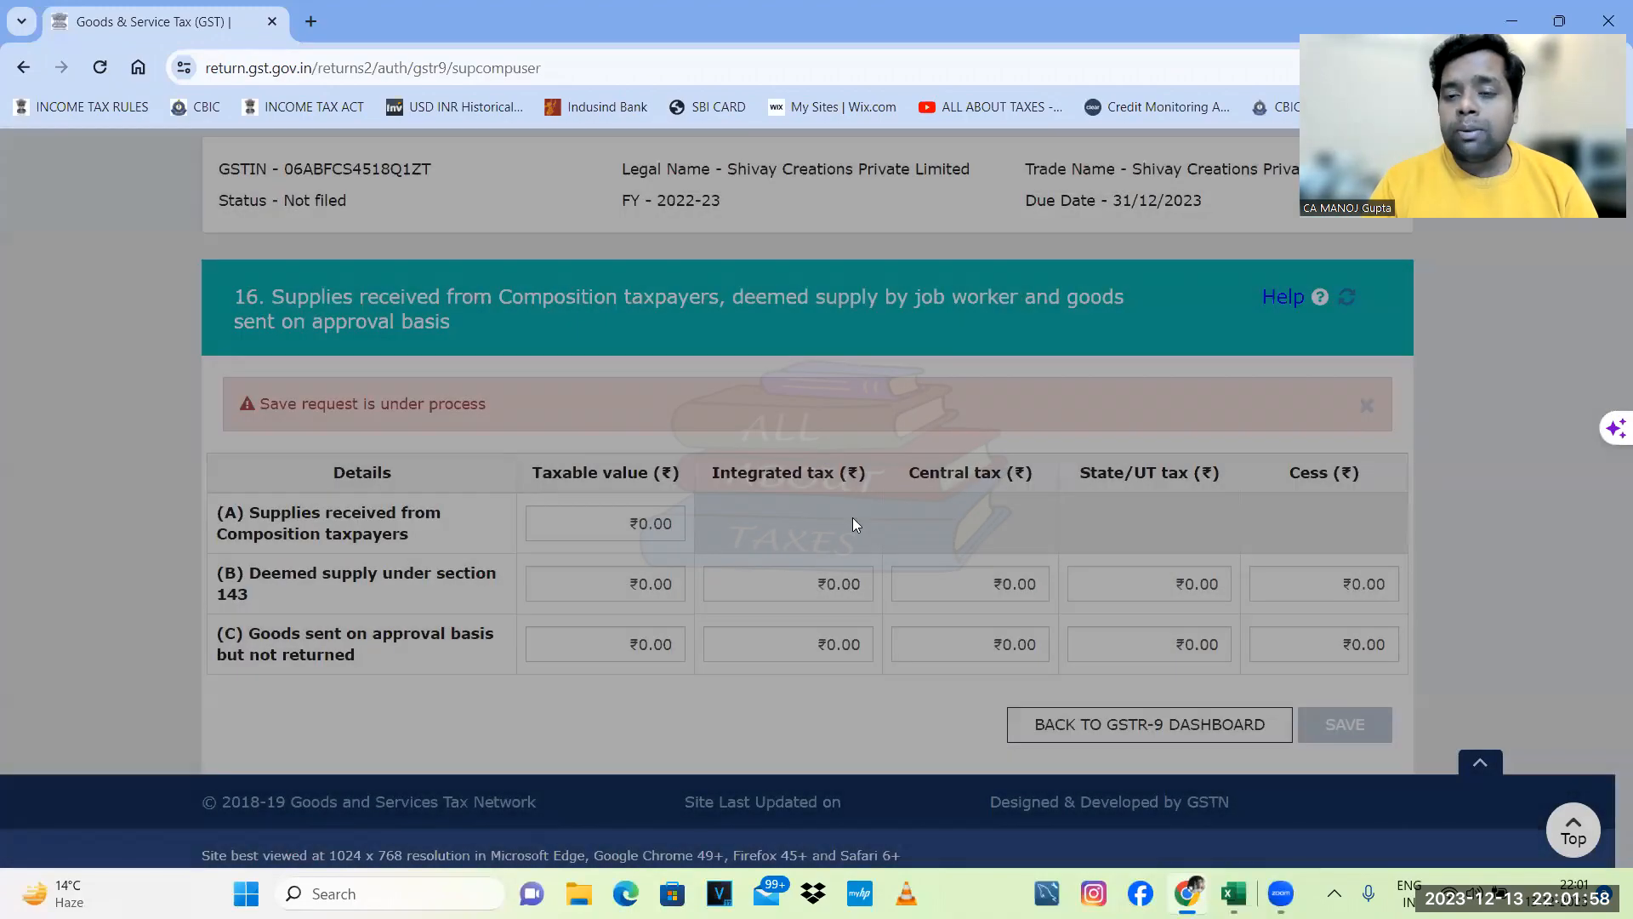
click(1104, 712)
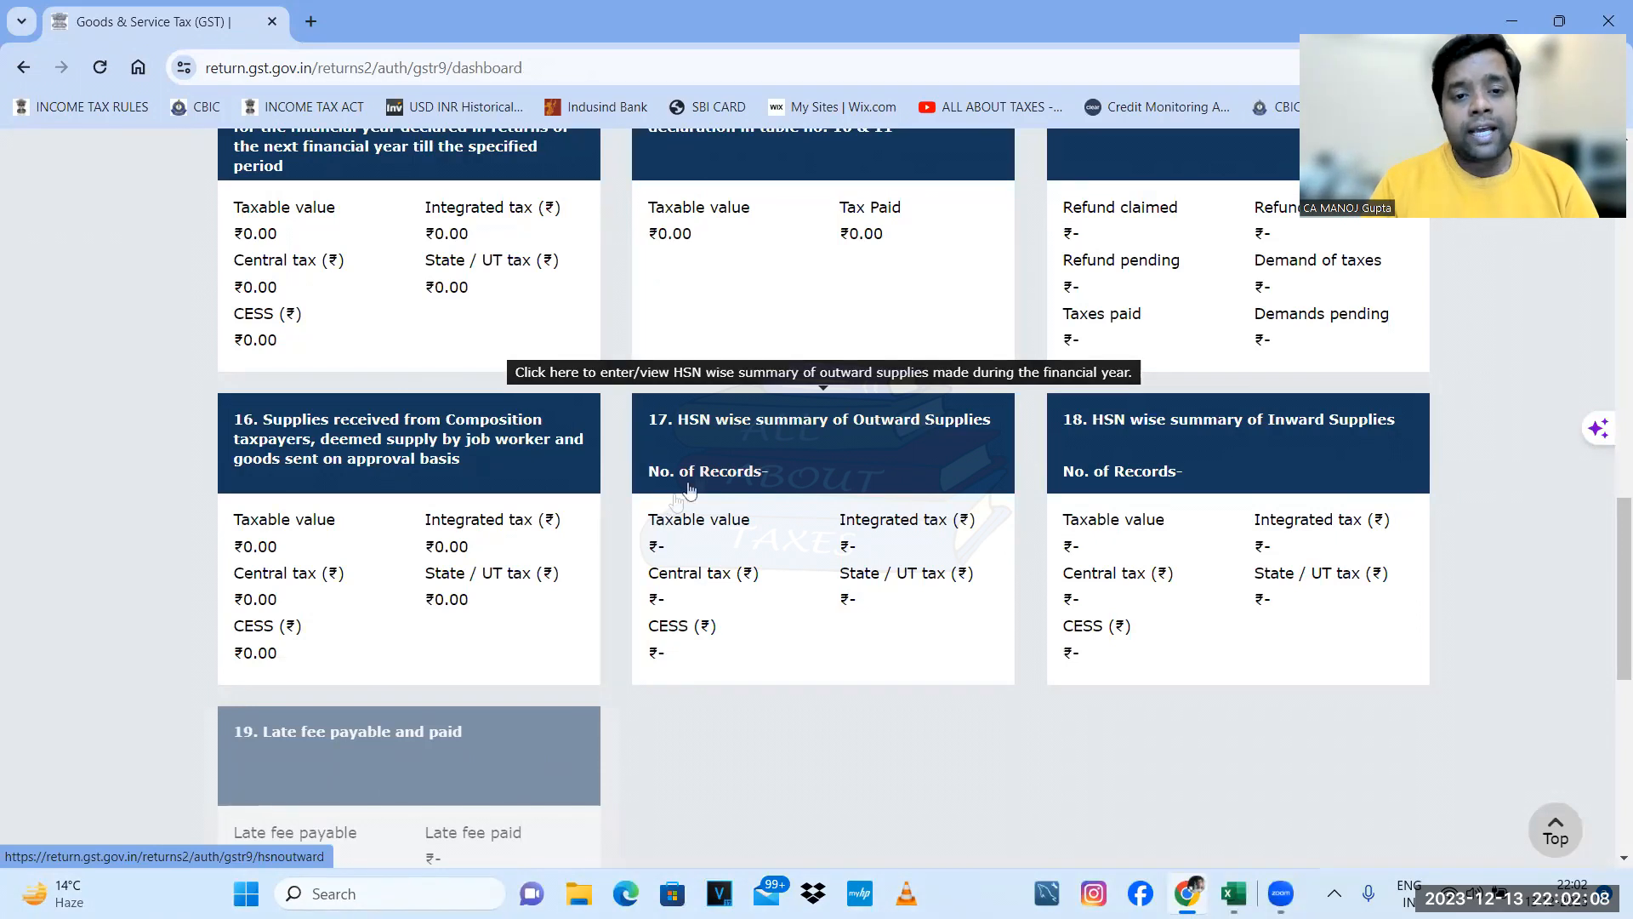
- Open table 17 on the HSN wise summary of outward supplies and view its Services and Goods sections
click(769, 440)
scroll(575, 524, down, 3)
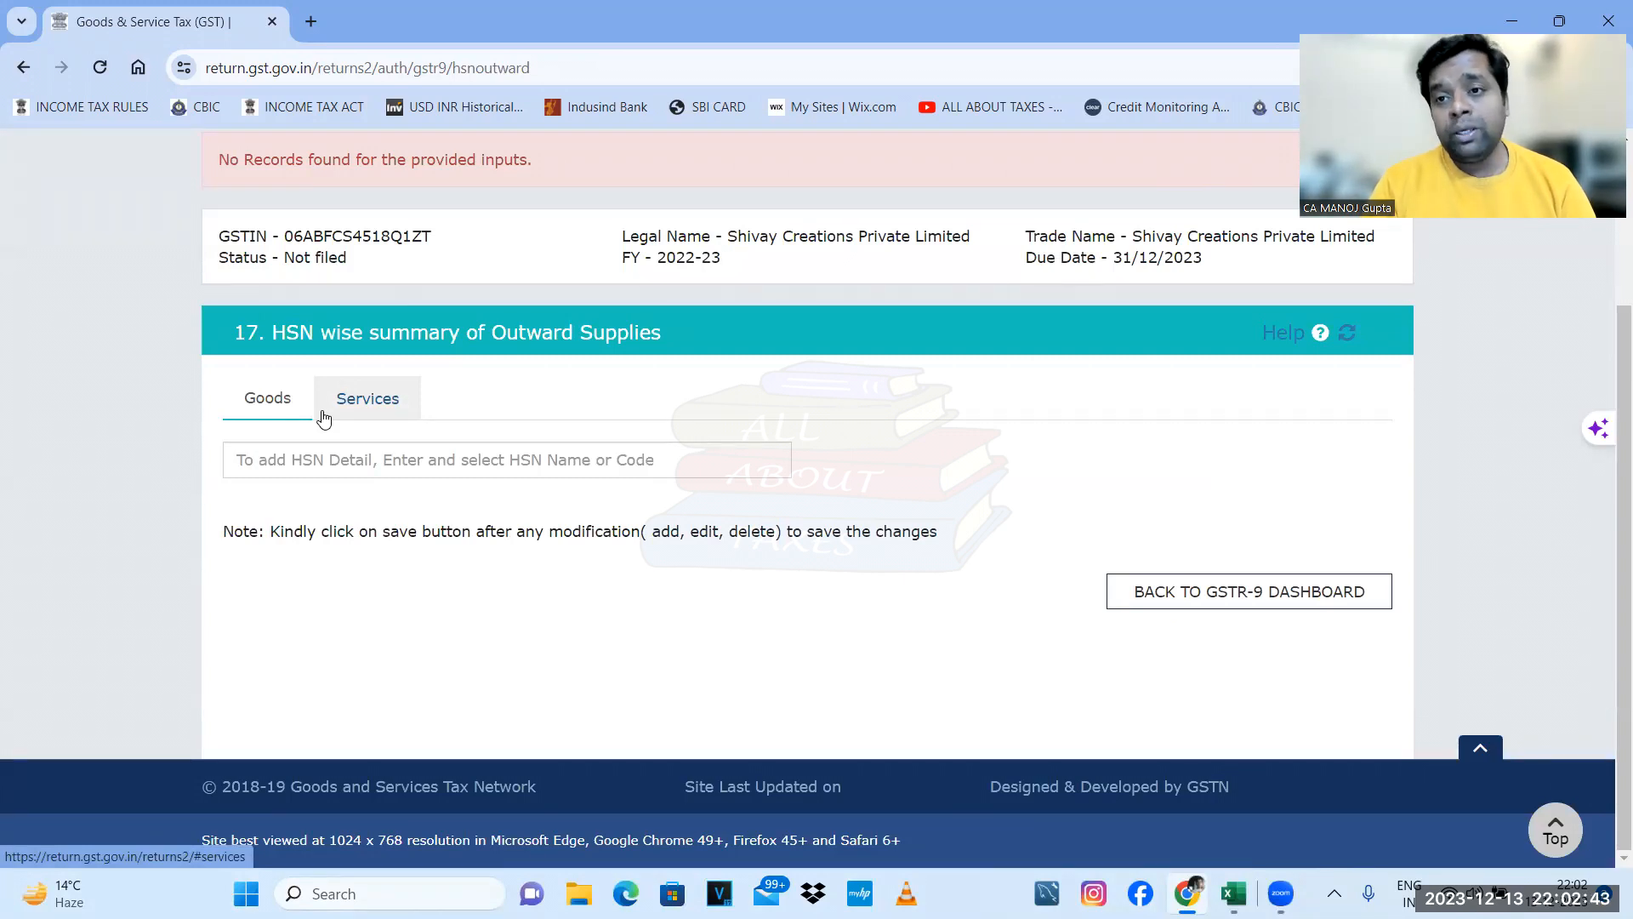
click(371, 401)
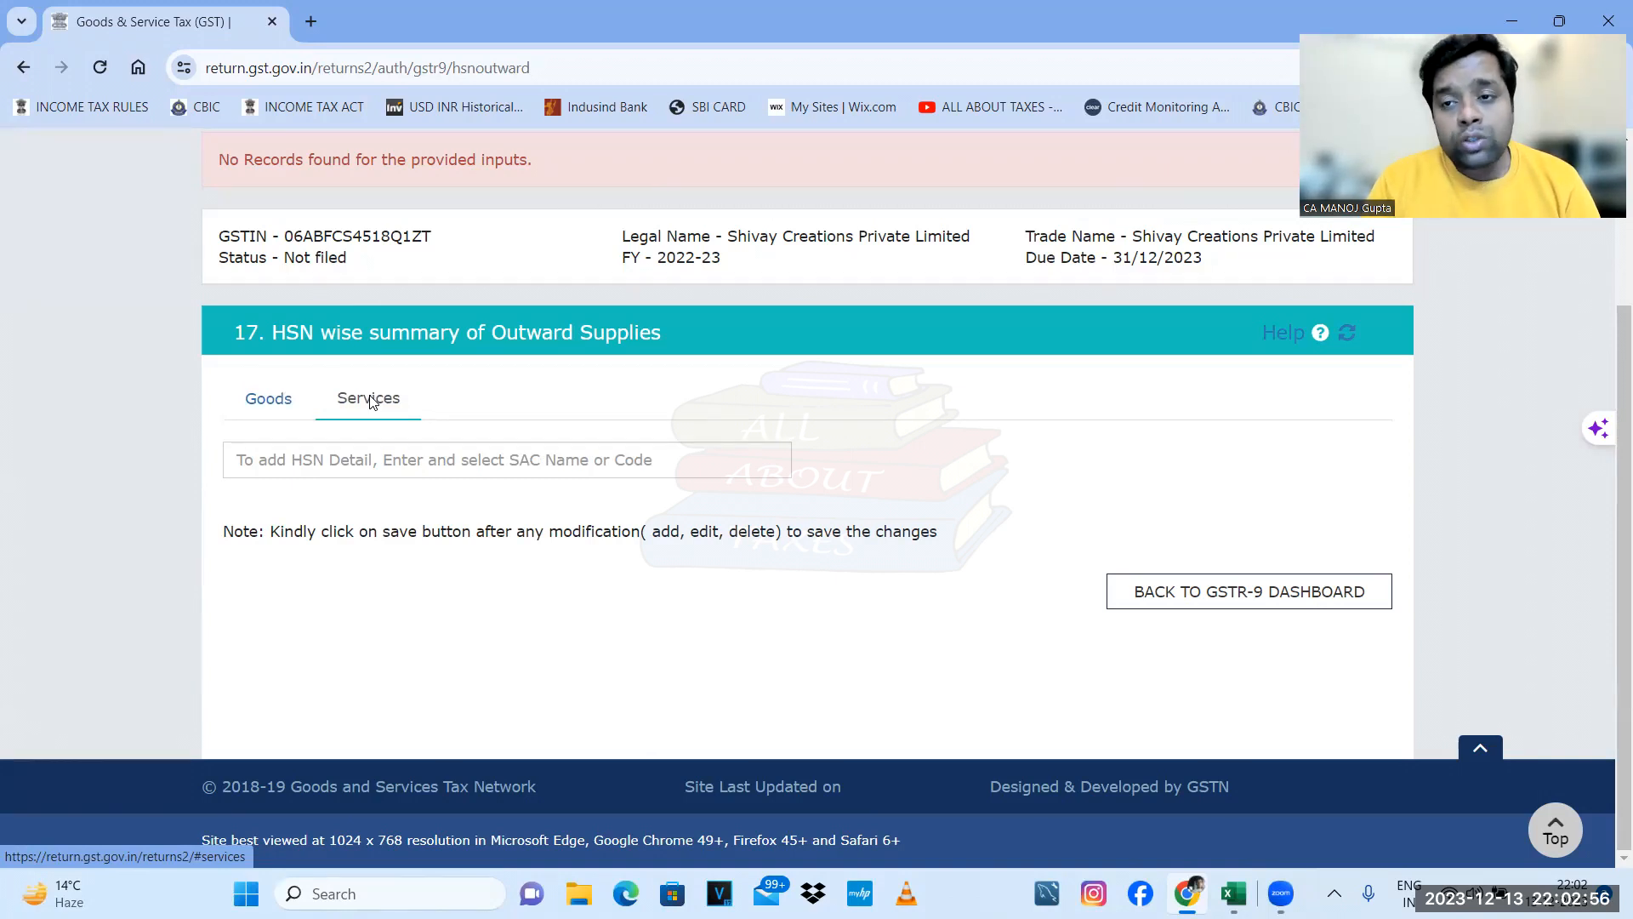
click(268, 398)
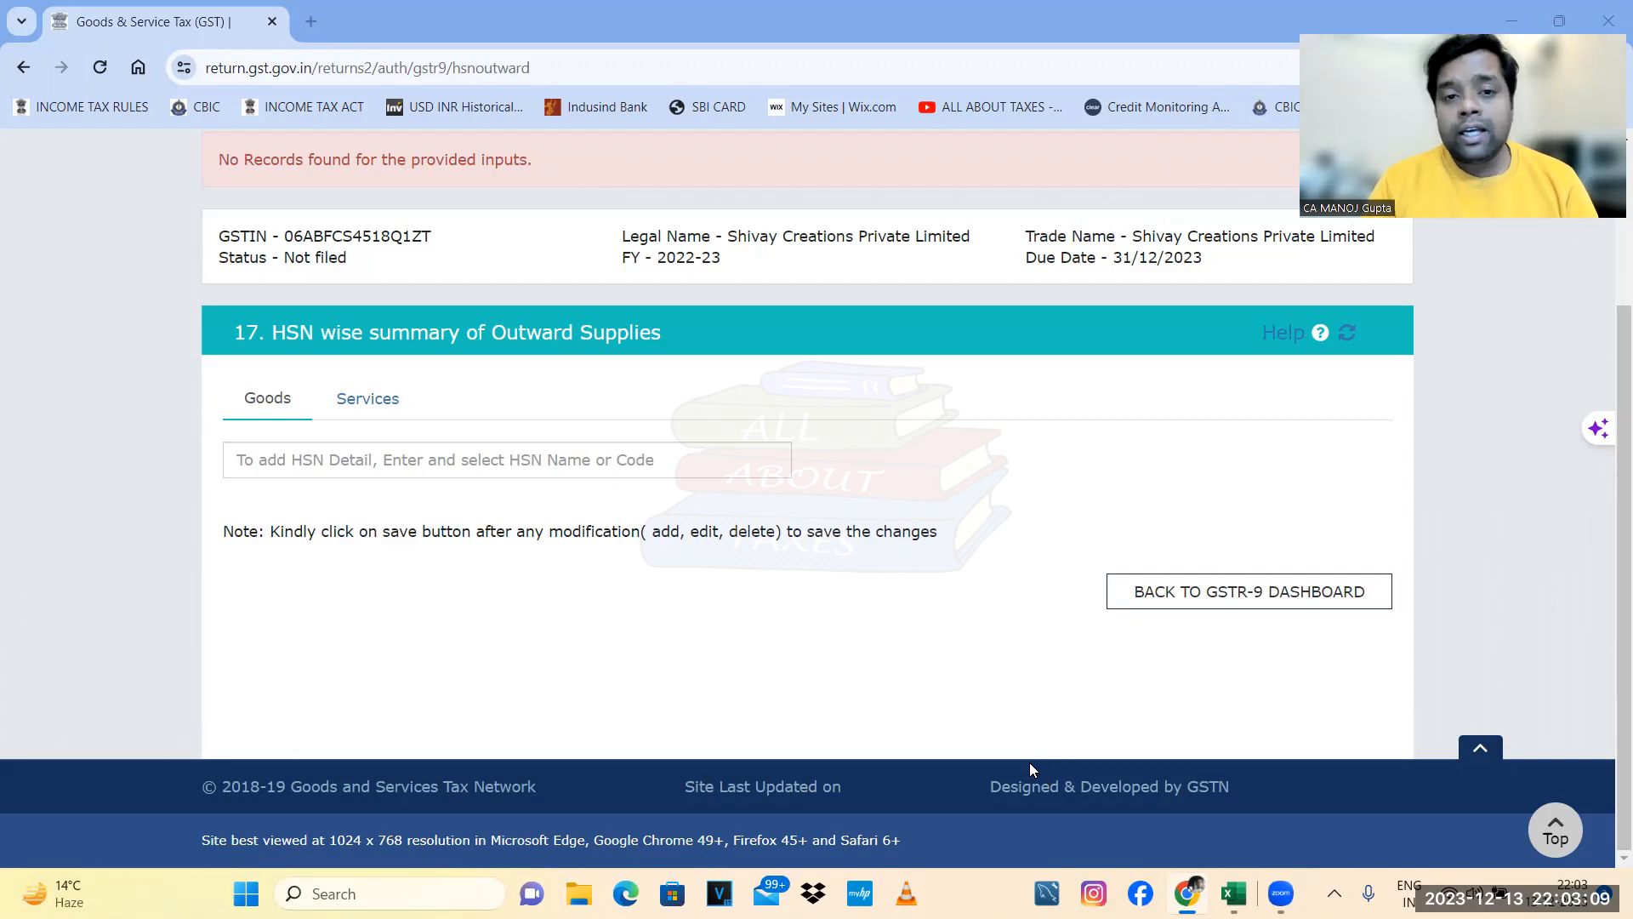
- Switch to TallyPrime and open the GSTR-1 report from the statutory GST reports
key(alt+Tab)
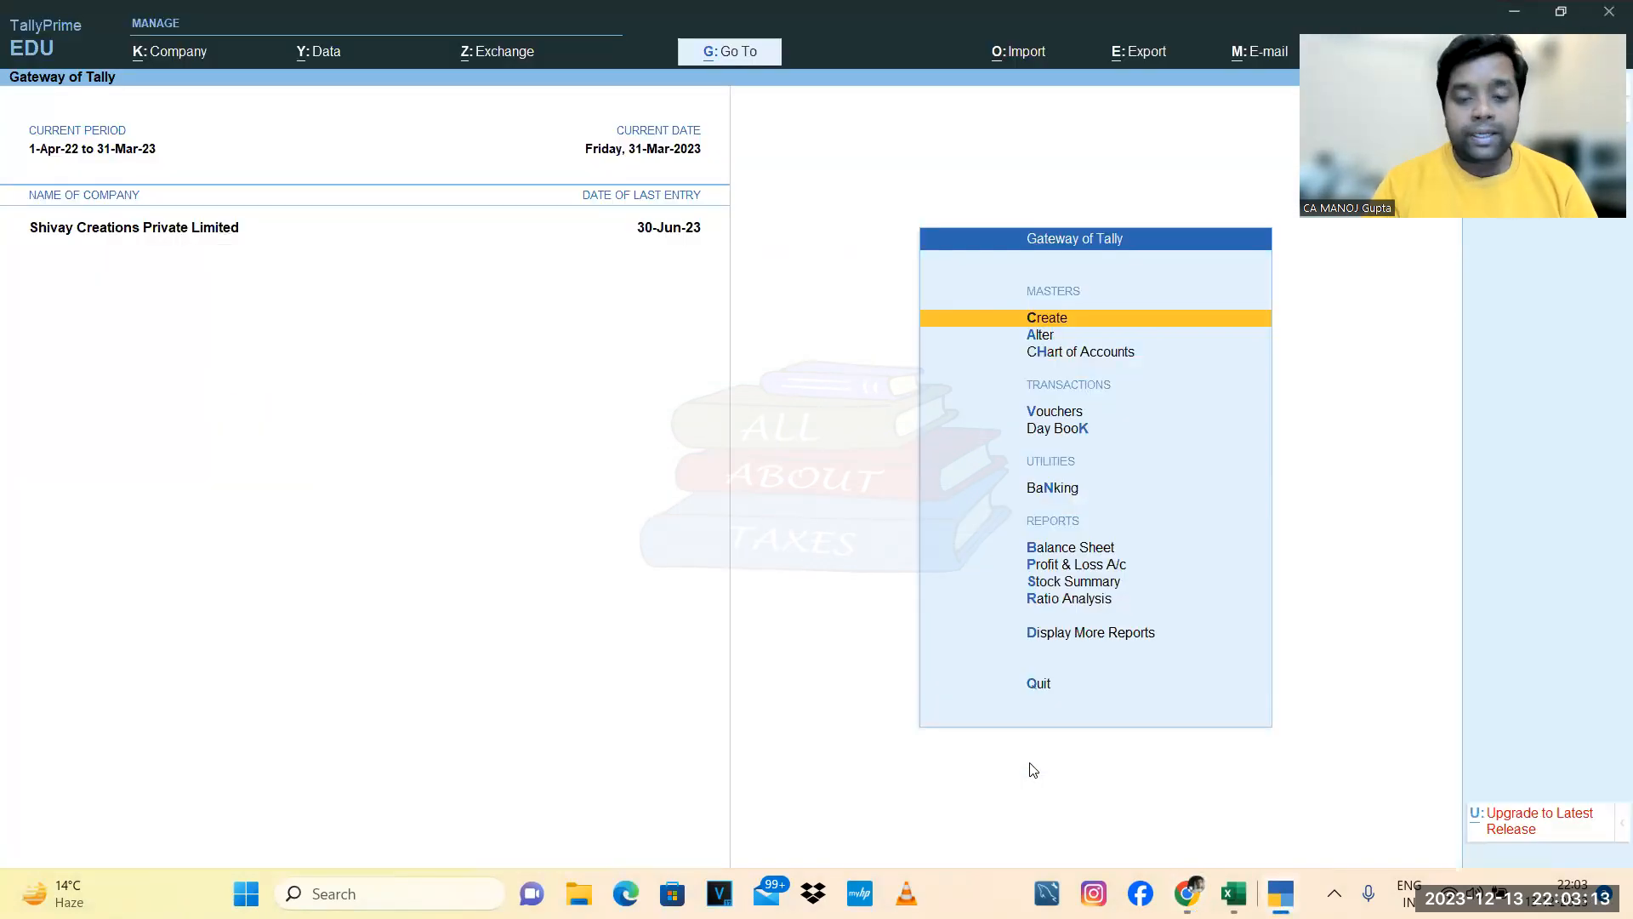
key(d)
key(Down)
key(Down)
key(Down)
key(Down)
key(Down)
key(Down)
key(Down)
key(Down)
key(Down)
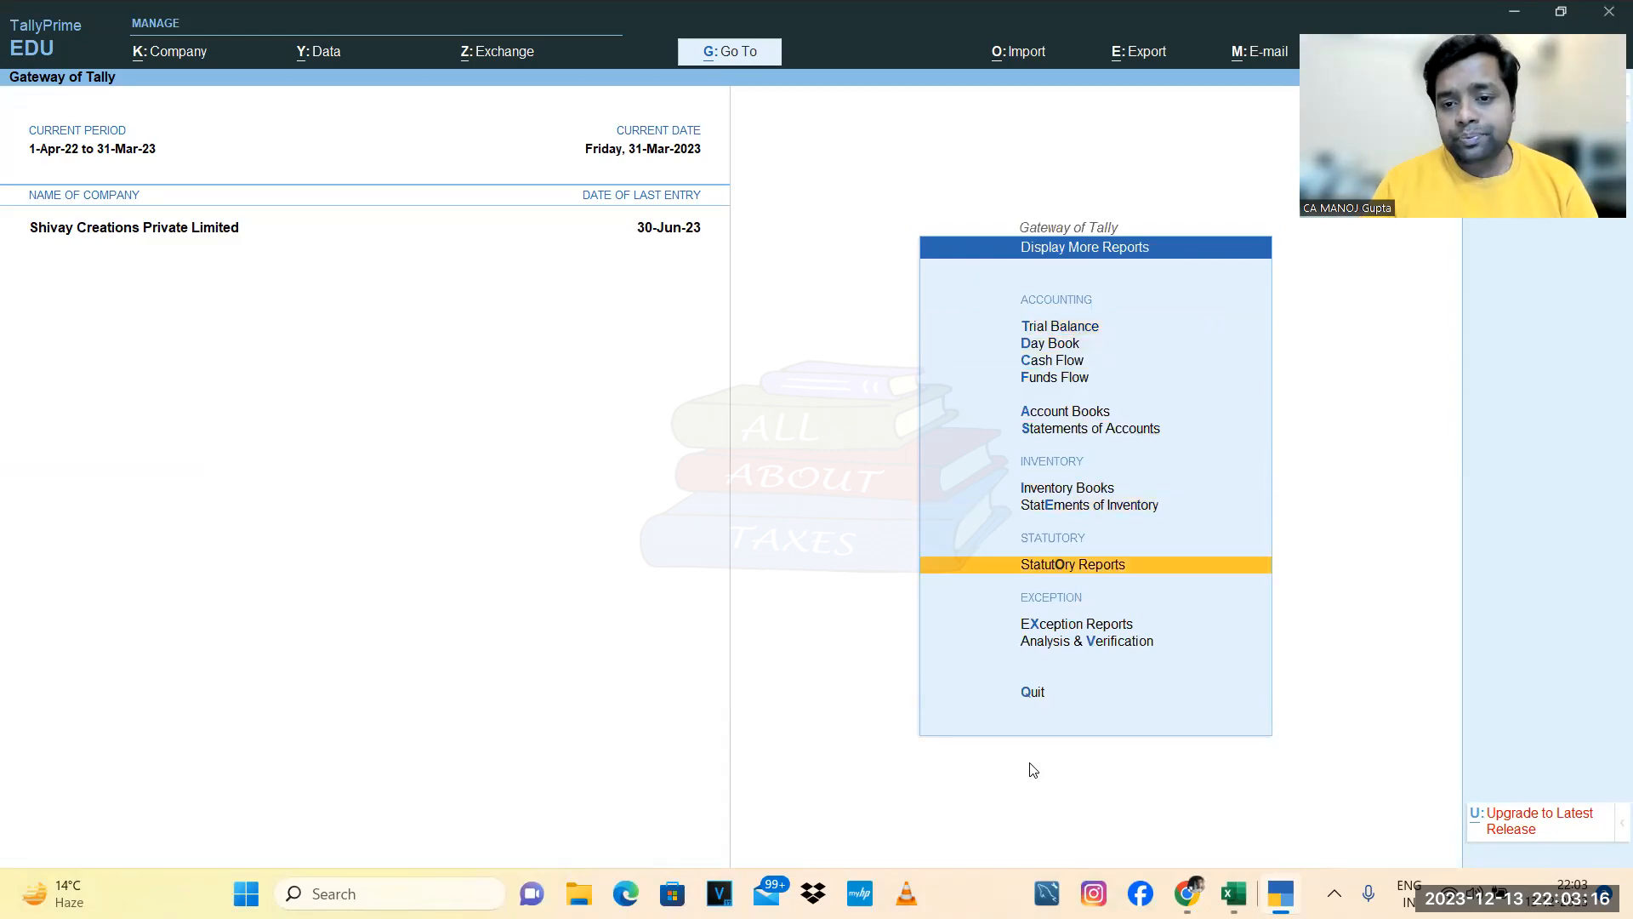
key(o)
key(Return)
key(Down)
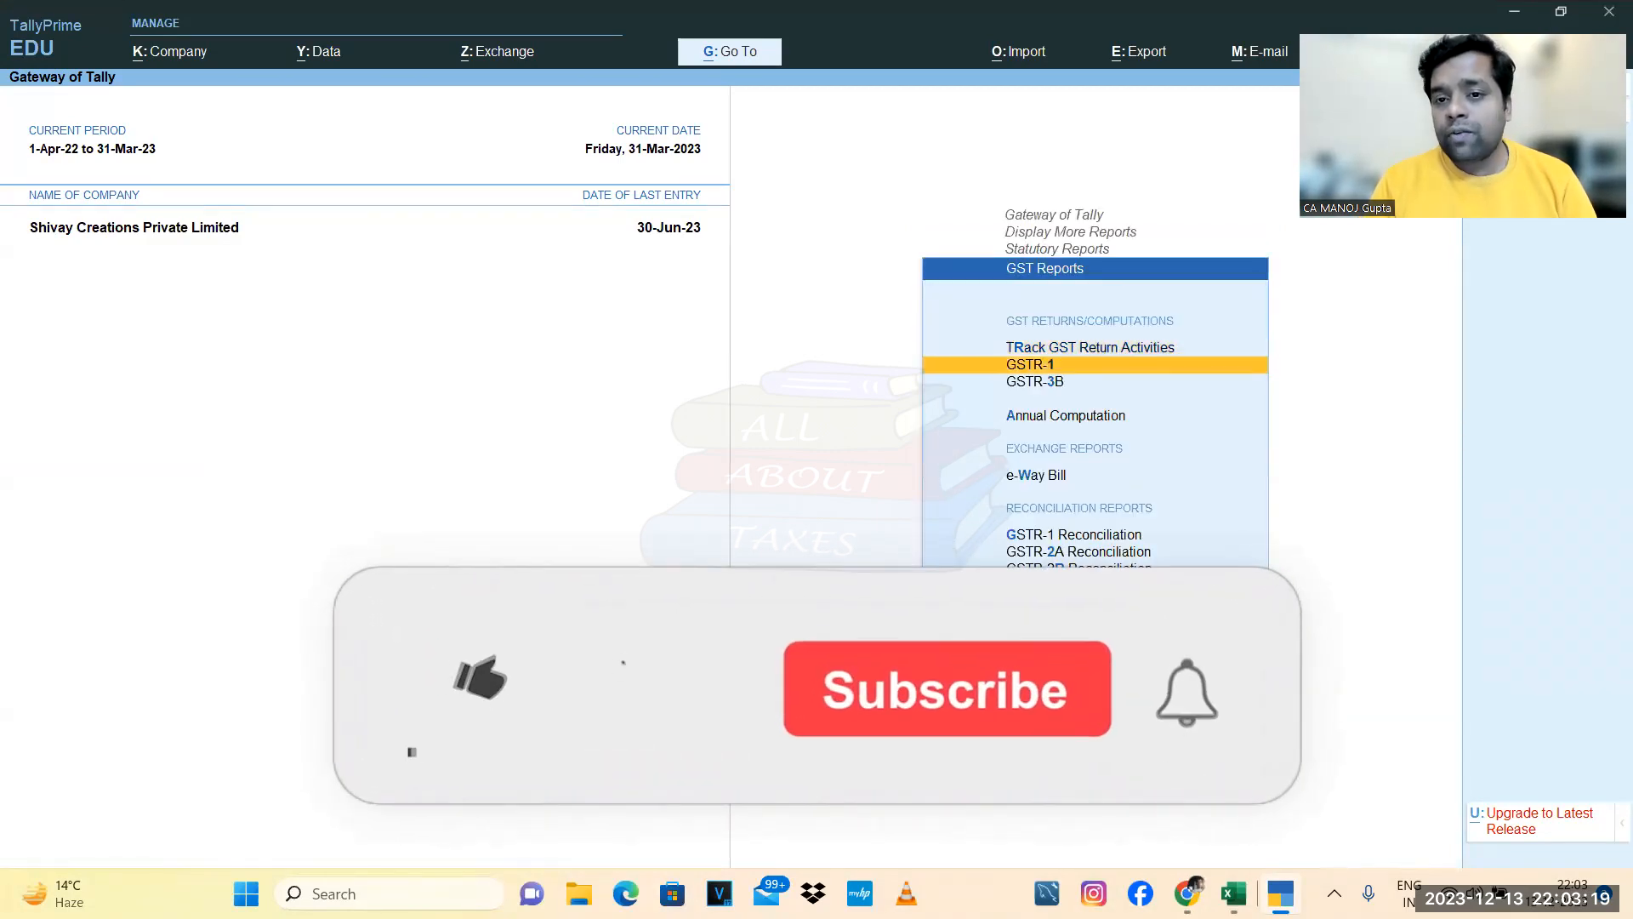
key(Return)
- Set the GSTR-1 report period from 1-4-2022 to March 2023
key(F2)
text(4-22)
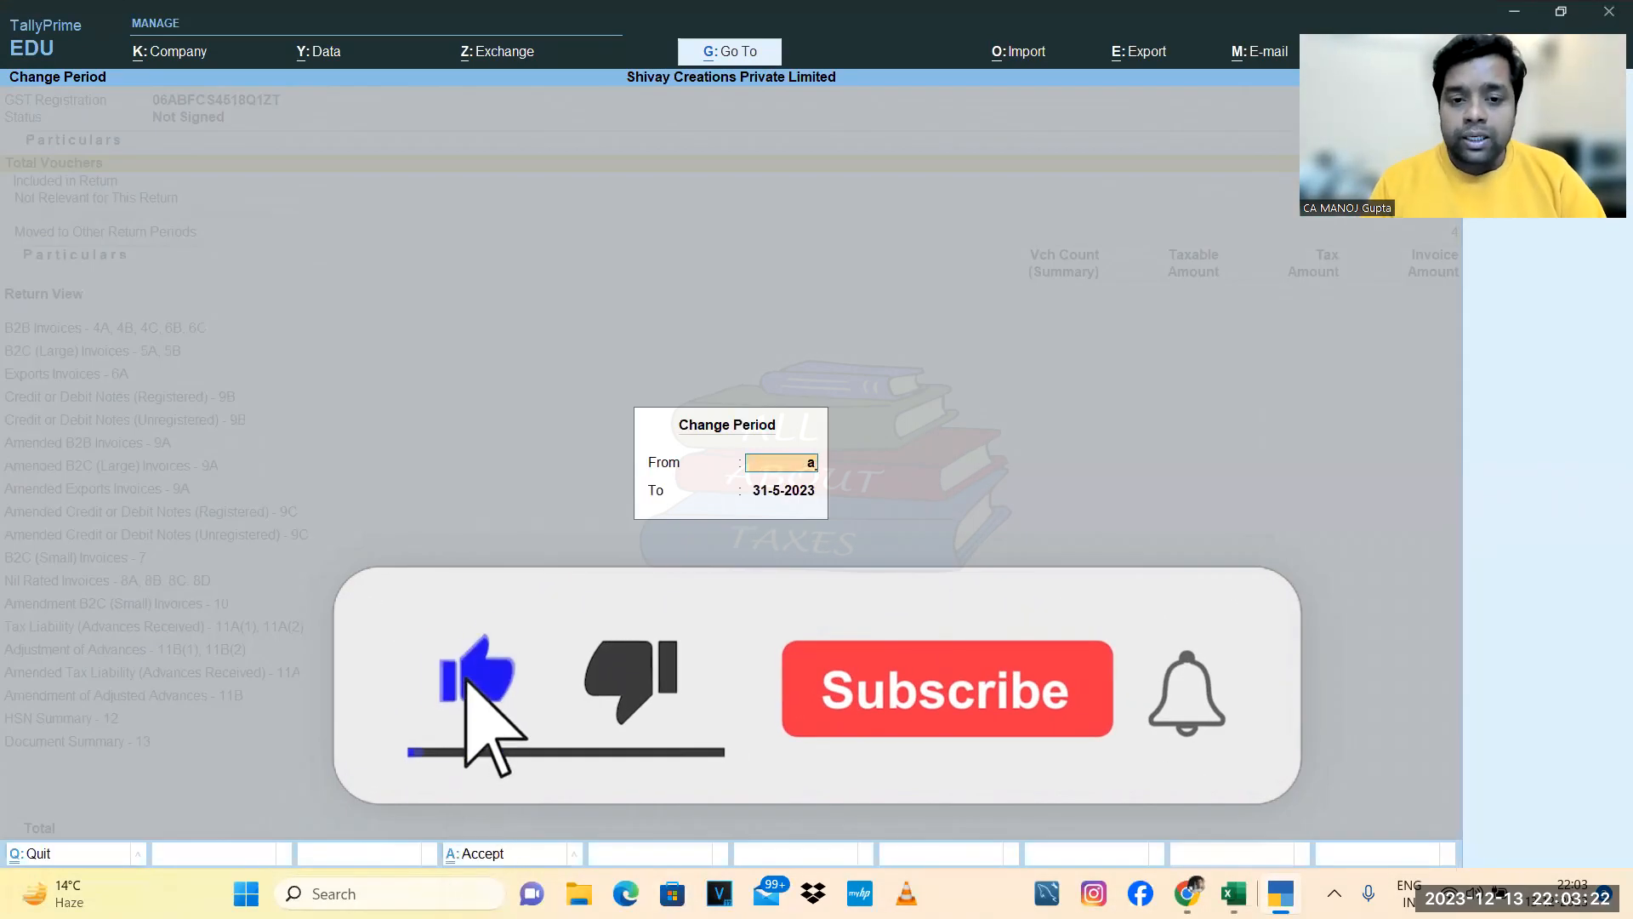
key(Return)
text(m23)
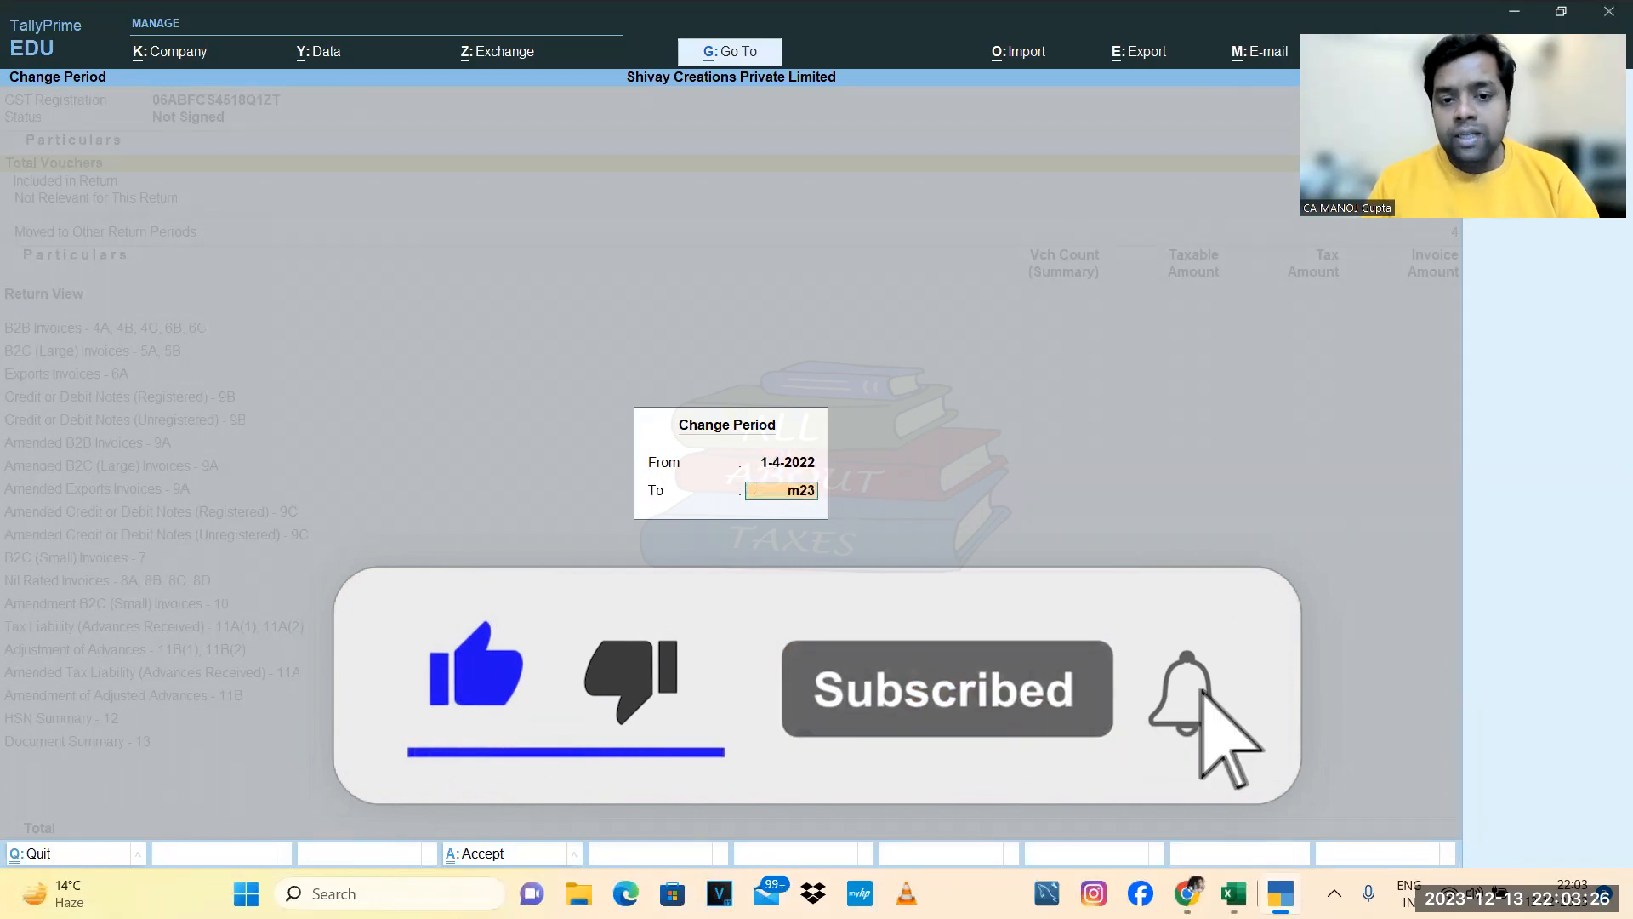
key(Return)
- Open the HSN Summary - 12 section of GSTR-1 and change it from the monthly breakup to the Summary View
key(Down)
key(Down)
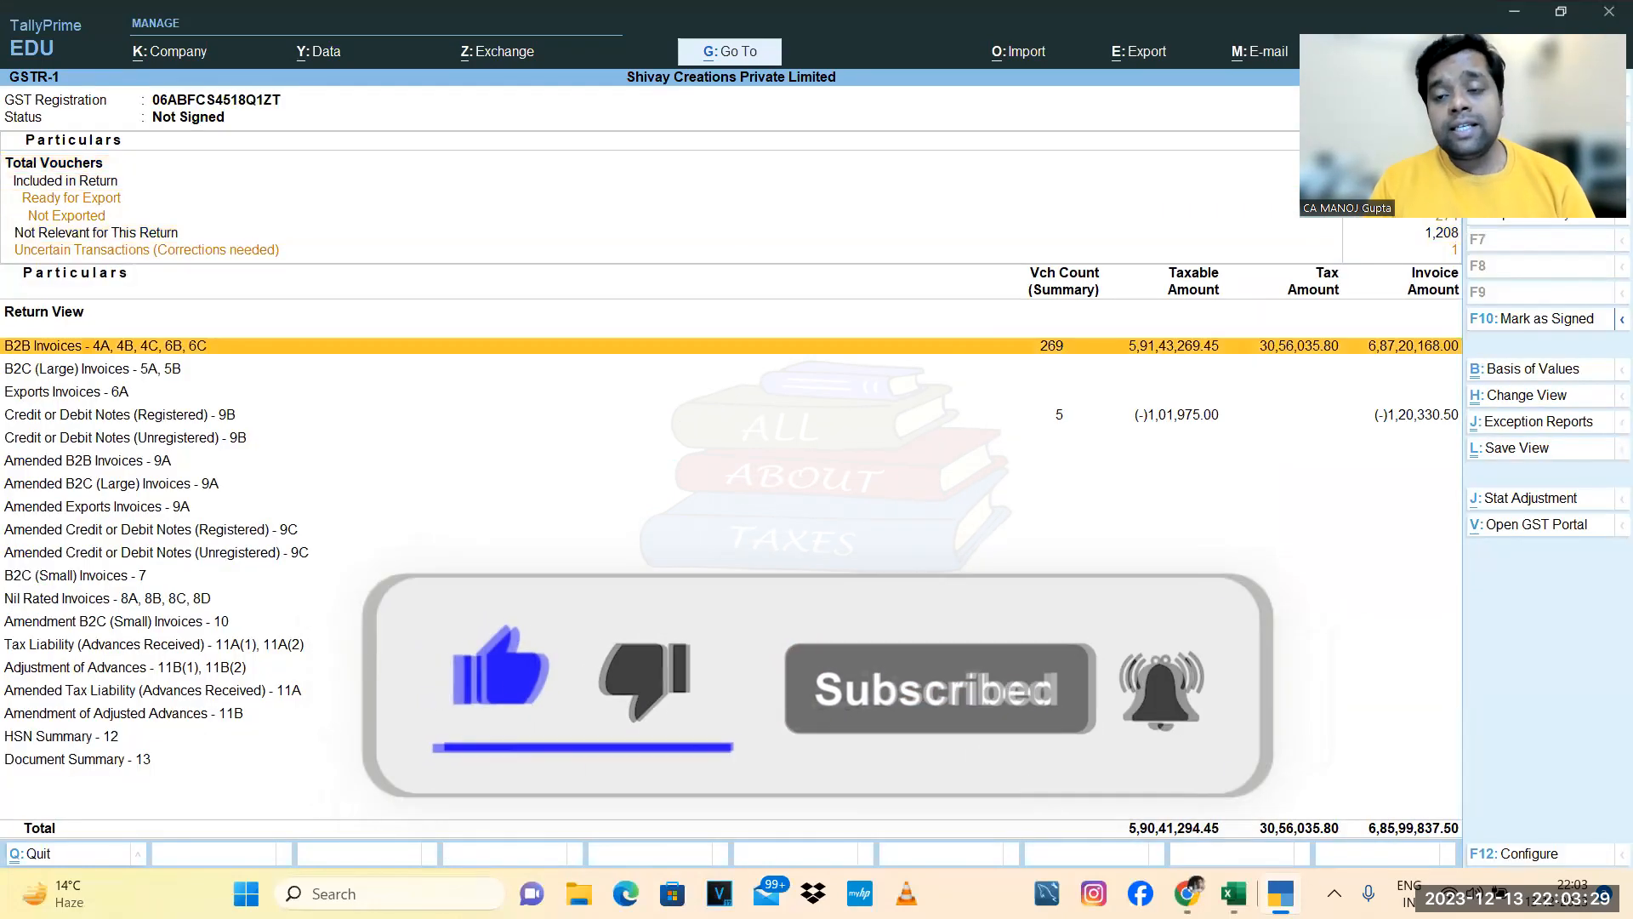
key(Down)
key(Down)
key(Down)
key(Down)
key(Down)
key(Down)
key(Down)
key(Down)
key(Down)
key(Down)
key(Down)
key(Down)
key(Down)
key(Down)
key(Down)
key(Down)
key(Down)
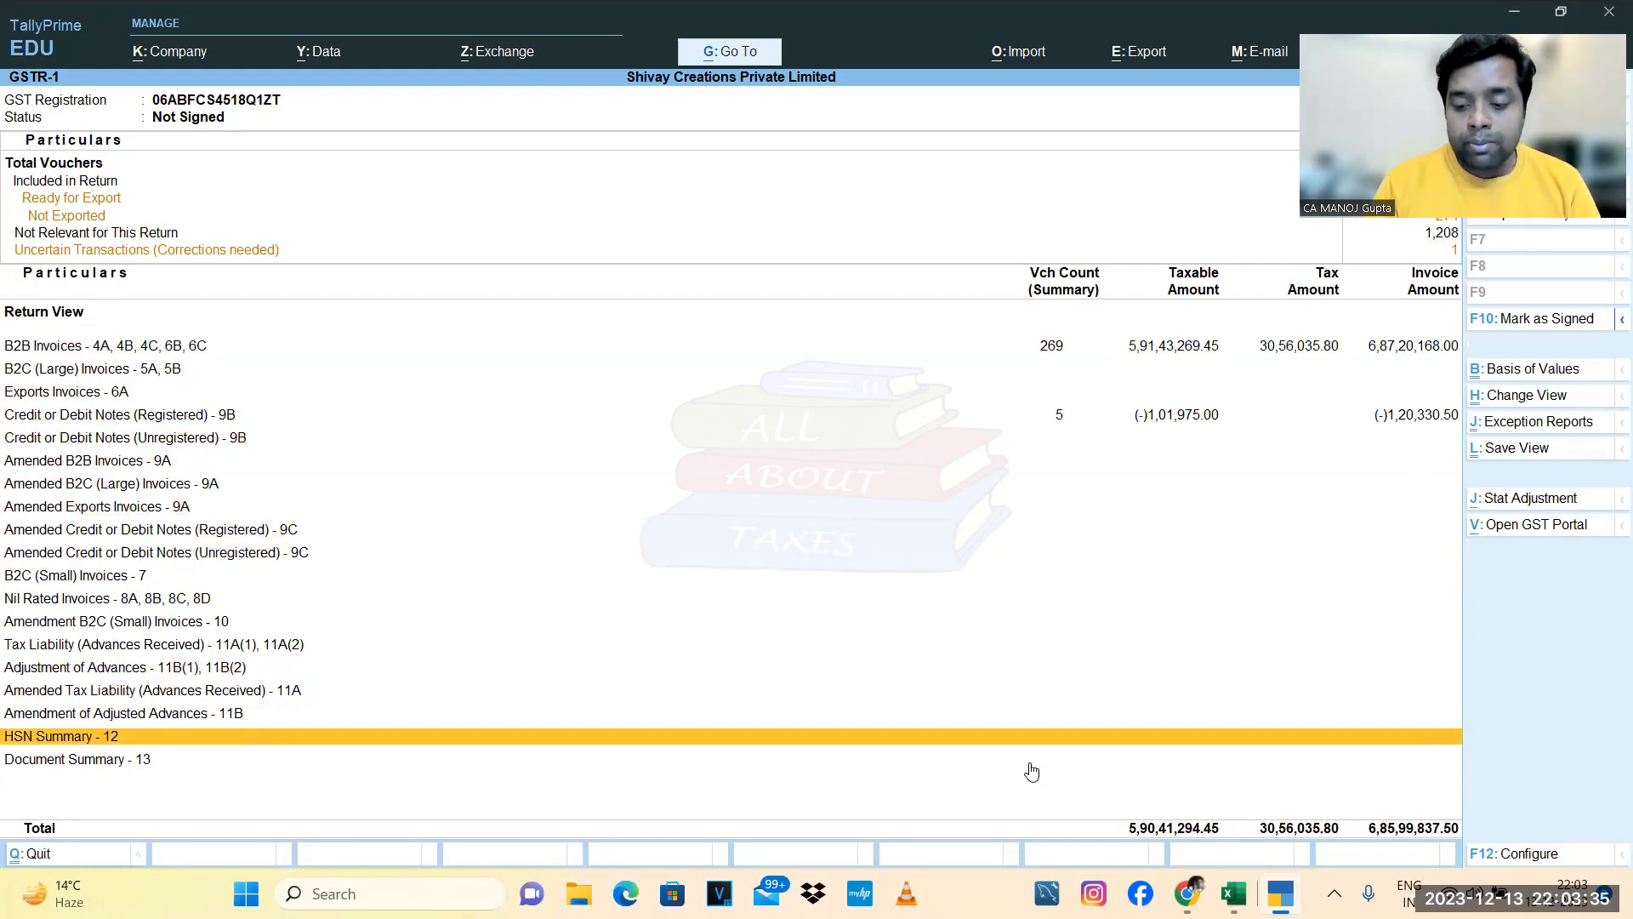
key(Return)
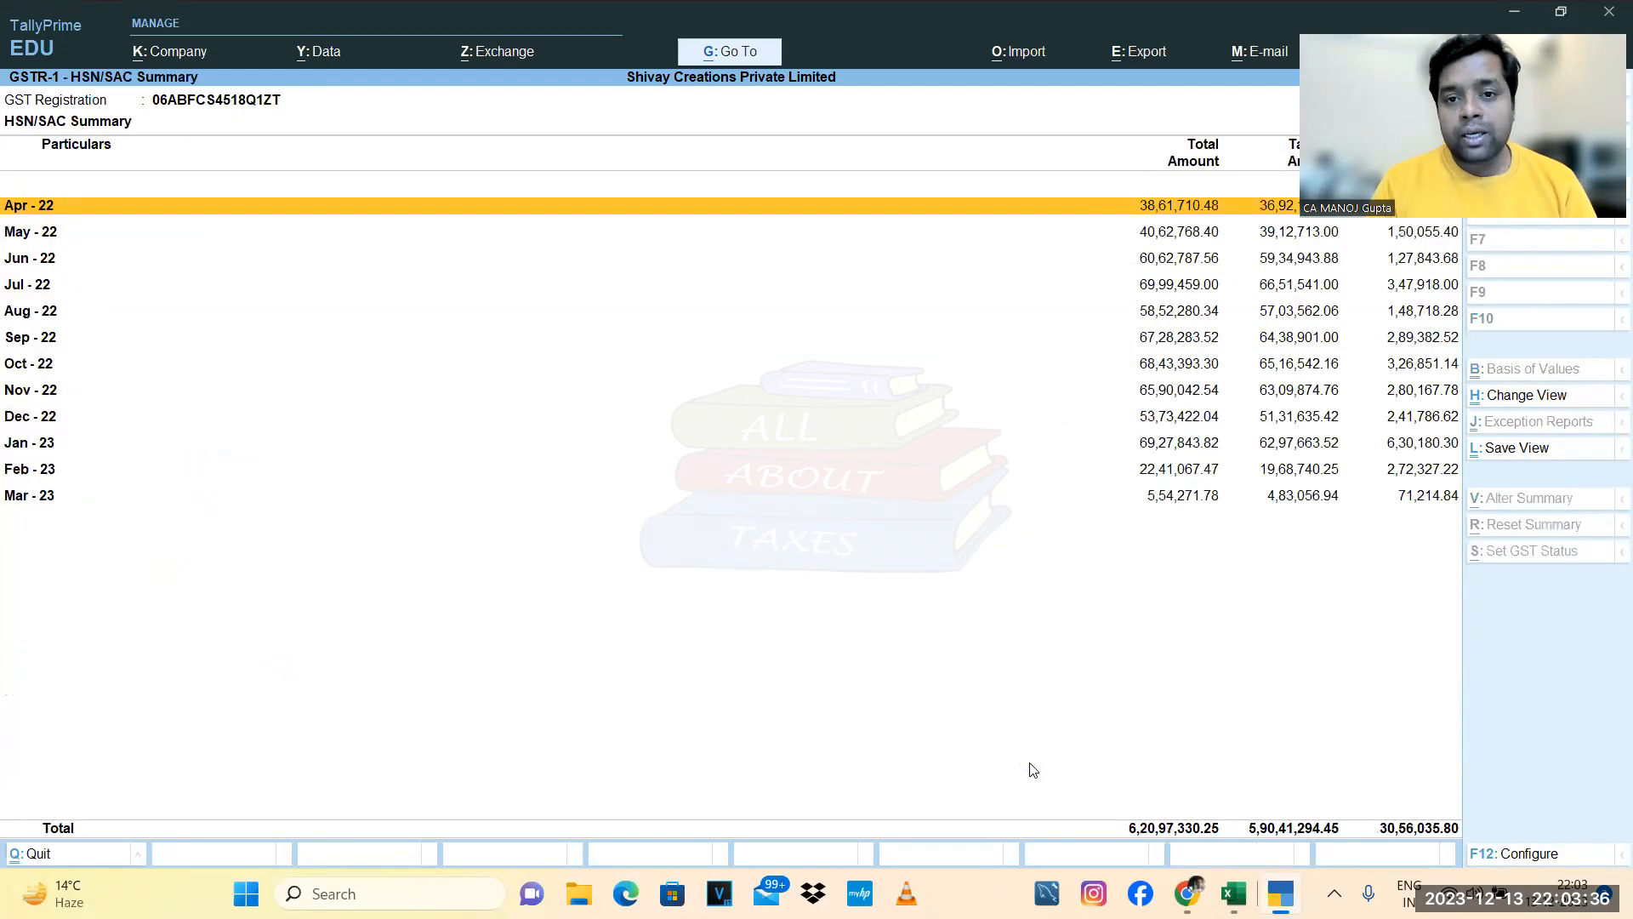
click(1509, 403)
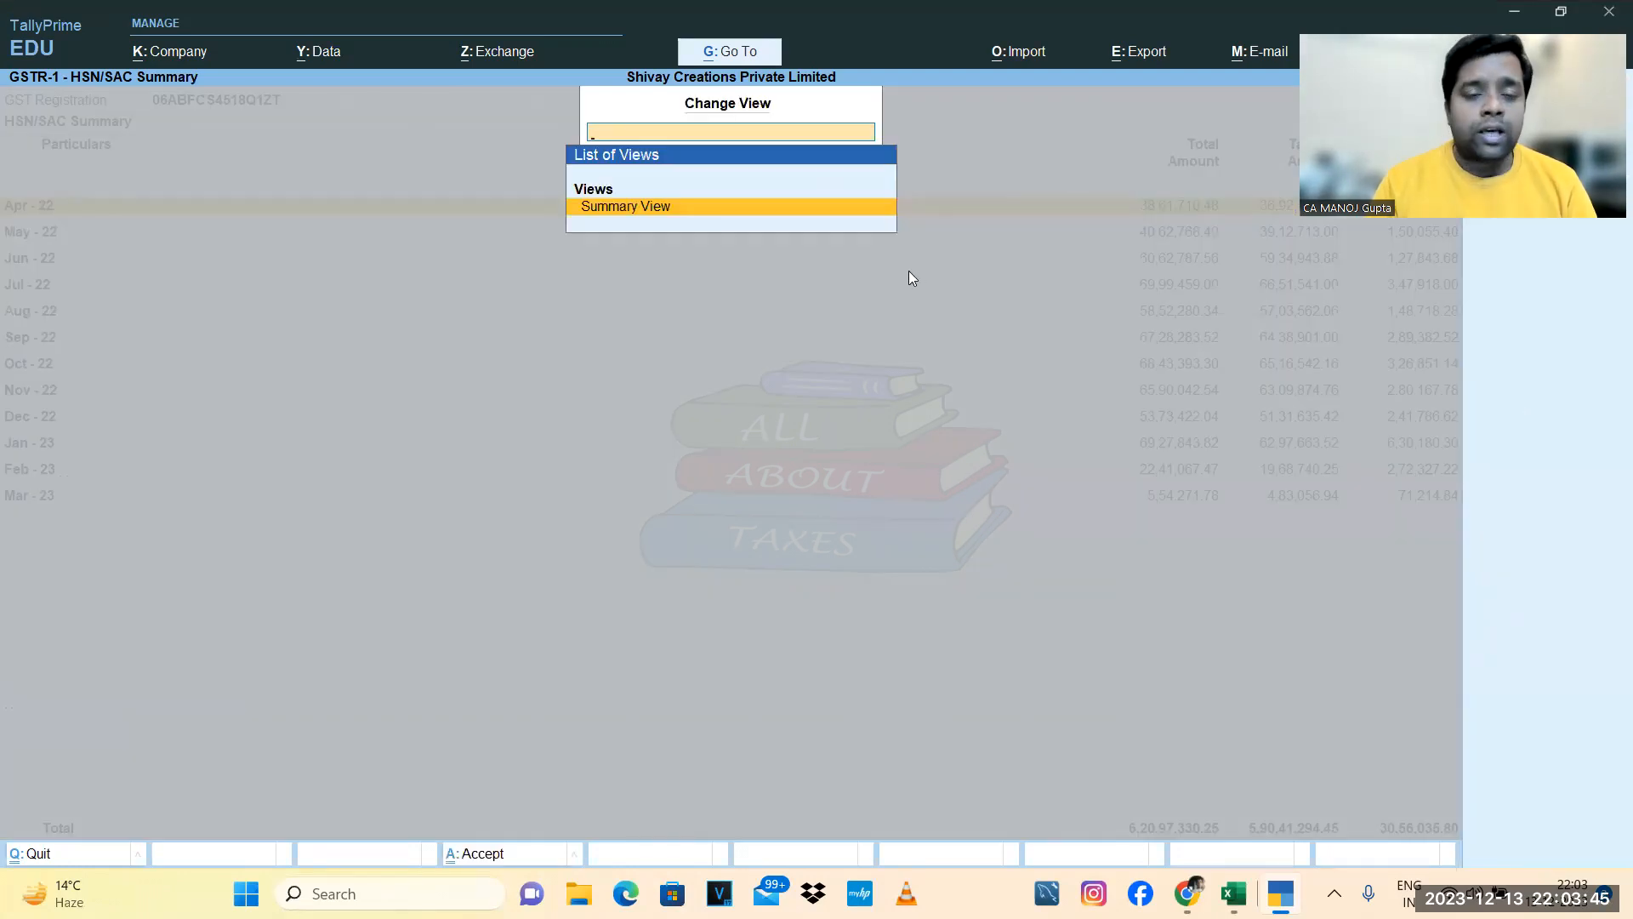
key(Return)
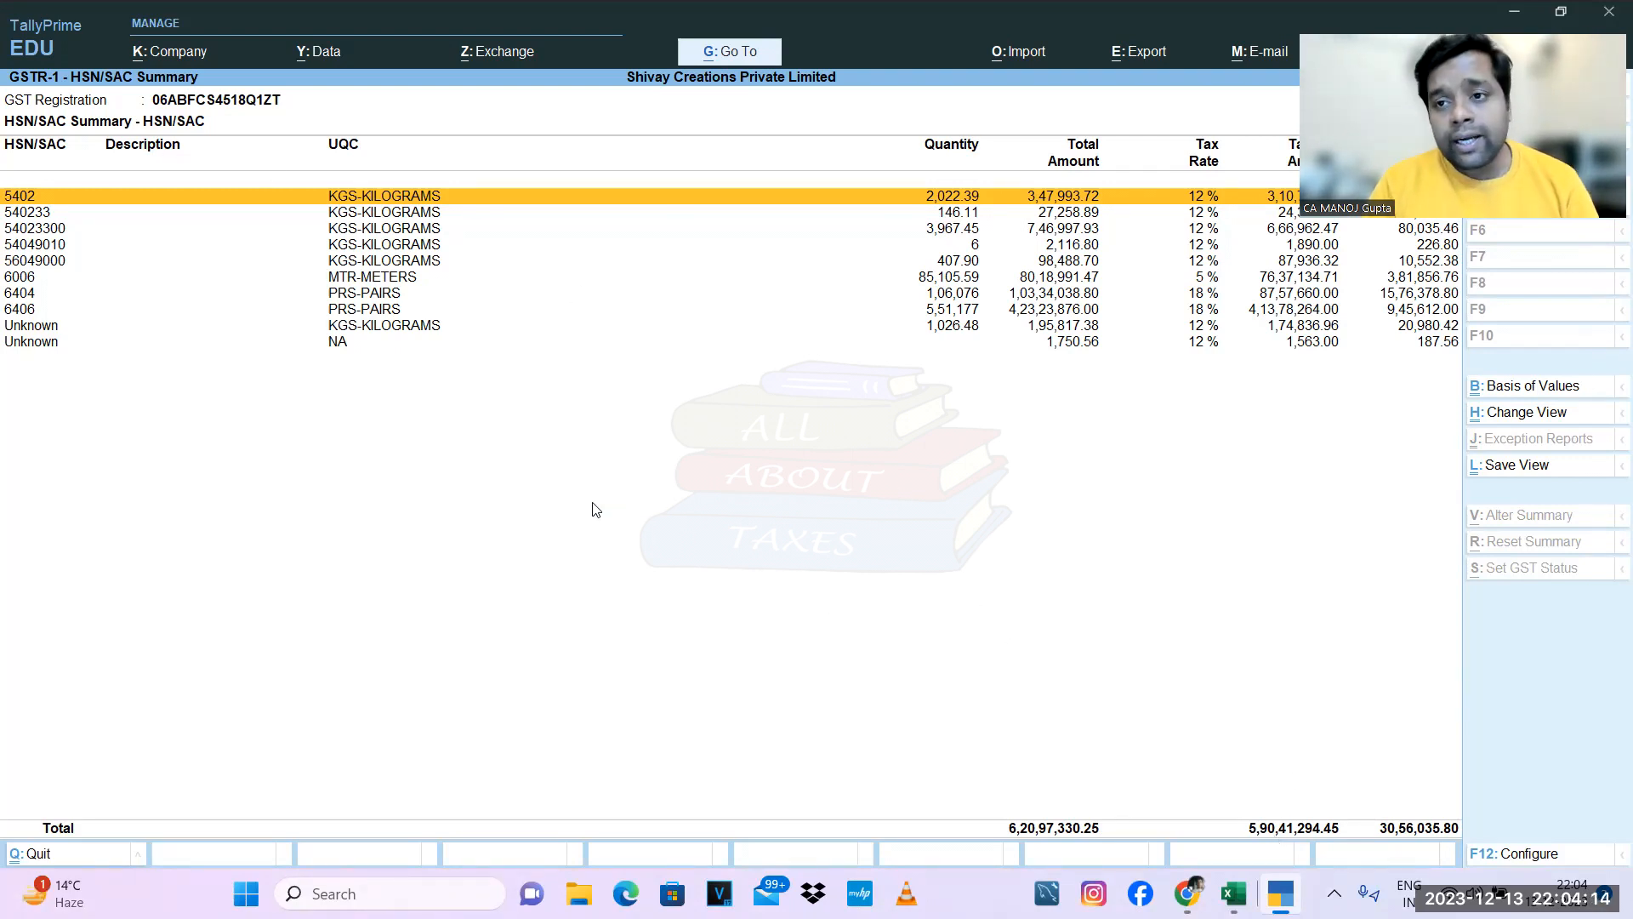
- Switch to the HSN SUMMARY workbook in Excel and autofit the Quantity column so its values fit
click(1234, 893)
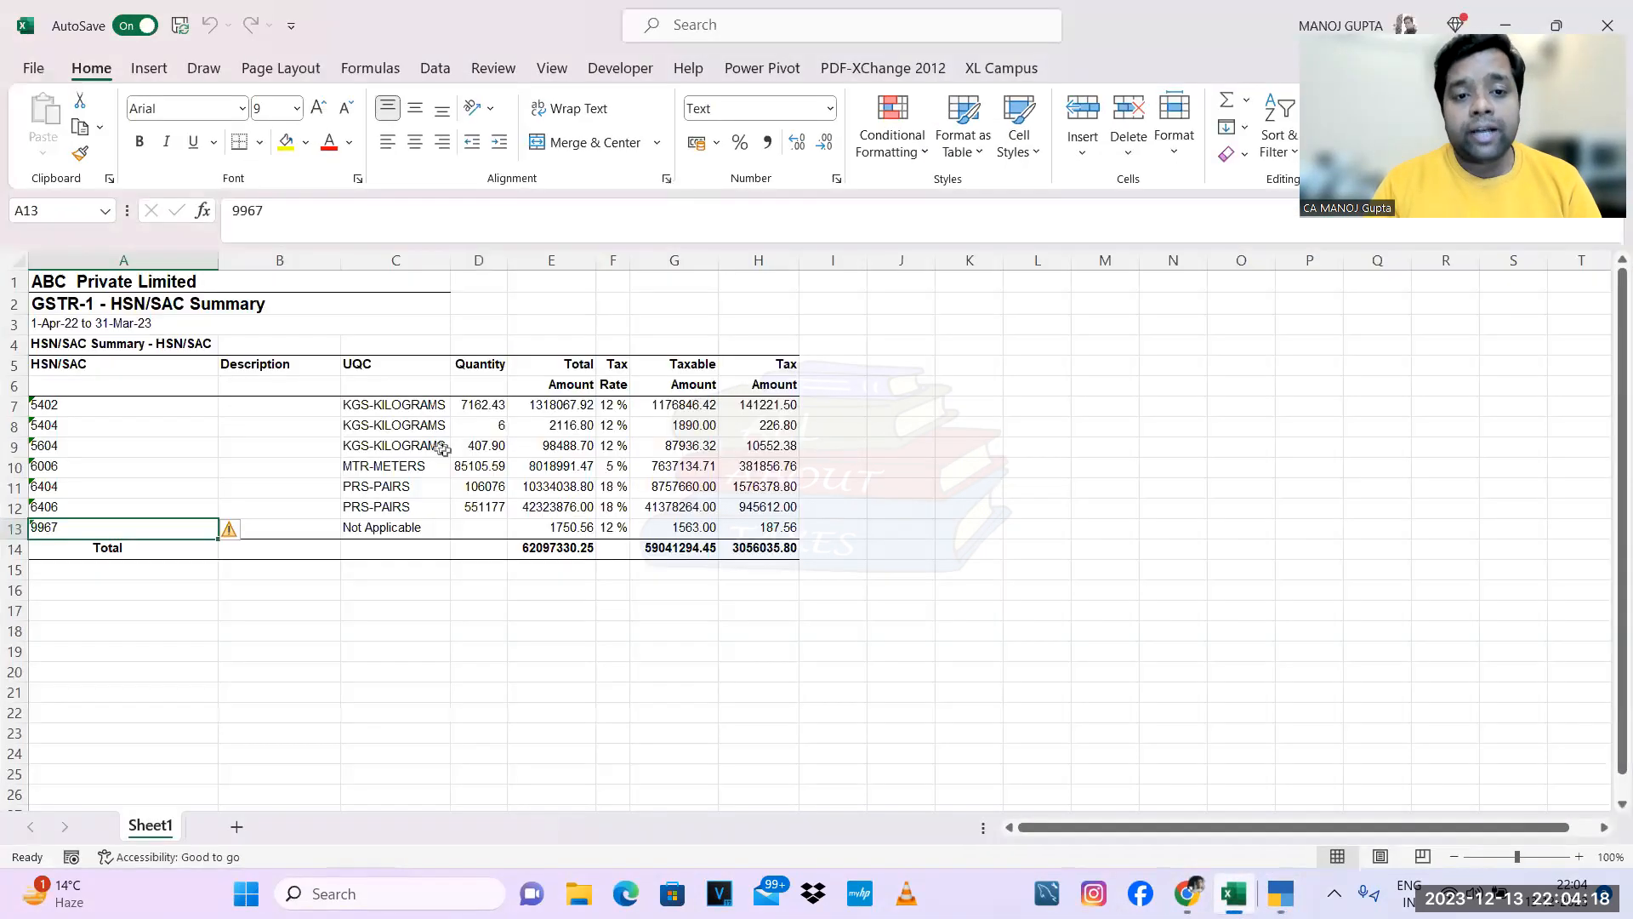
scroll(440, 449, up, 3)
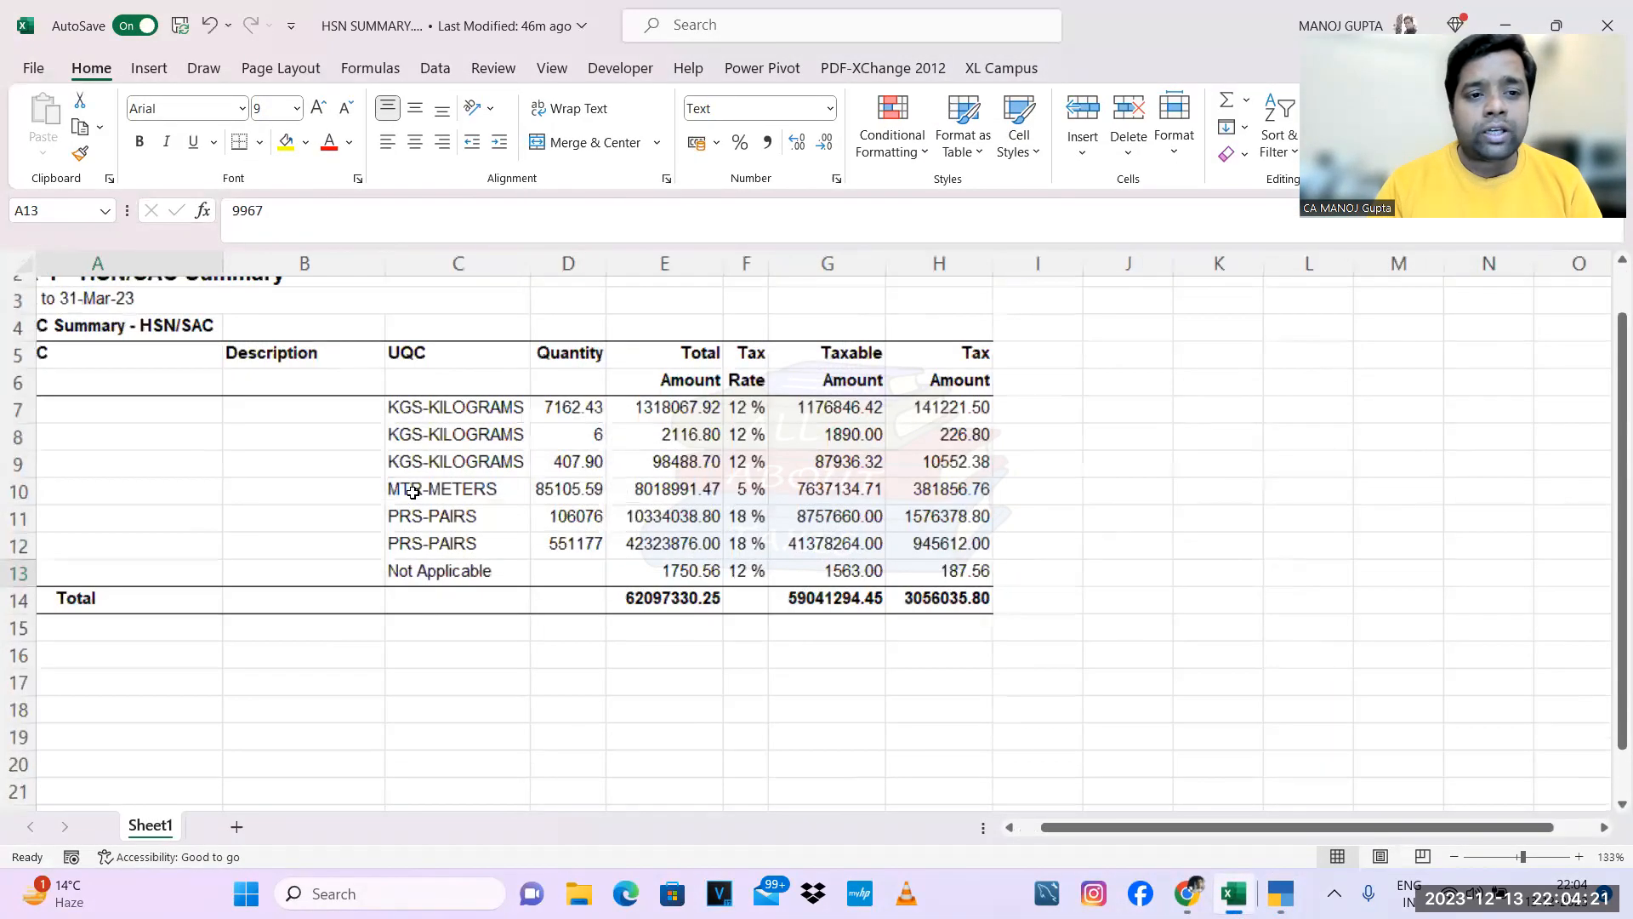
click(640, 264)
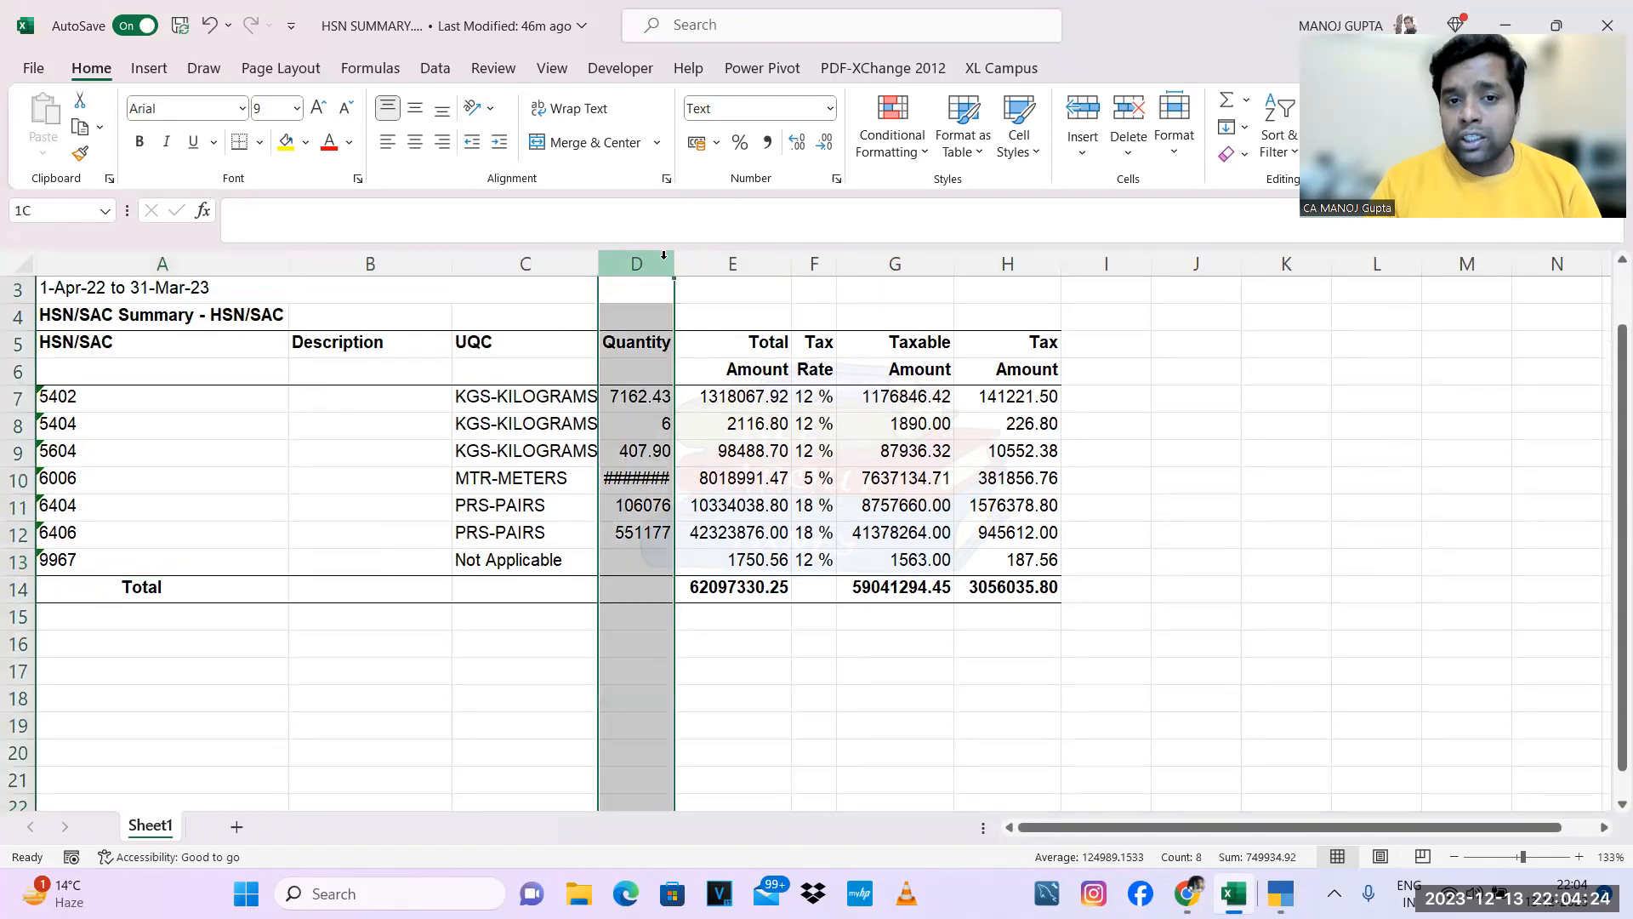
double_click(675, 263)
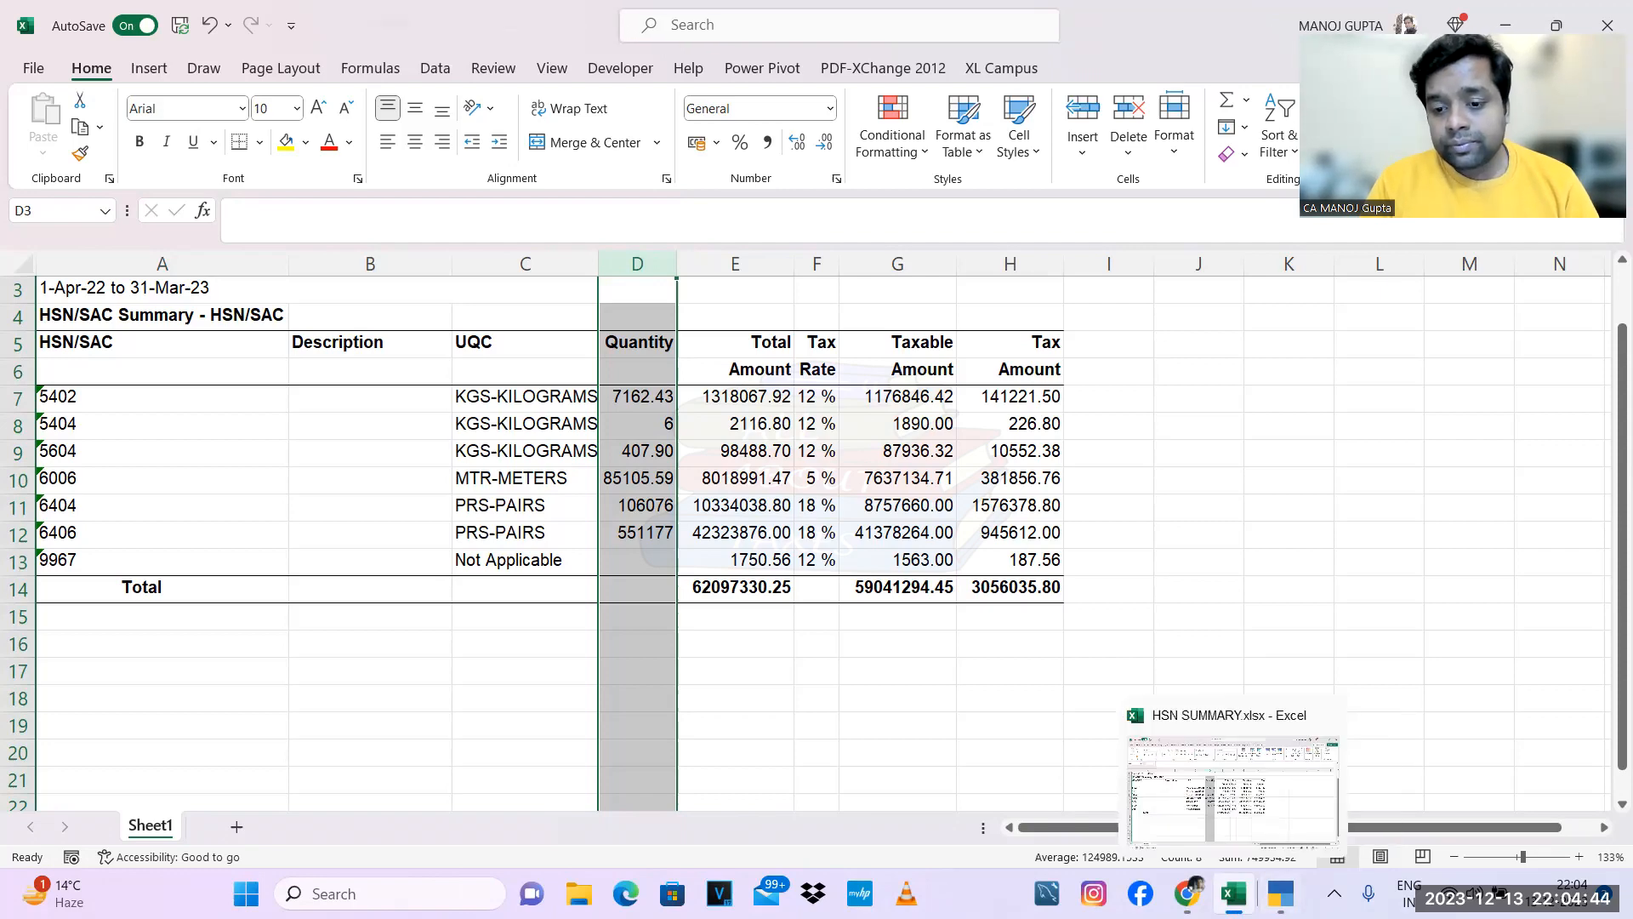
- Compare the GST portal's table 17 page with the Excel HSN summary and examine the UQC and quantity of HSN 5402
click(1187, 893)
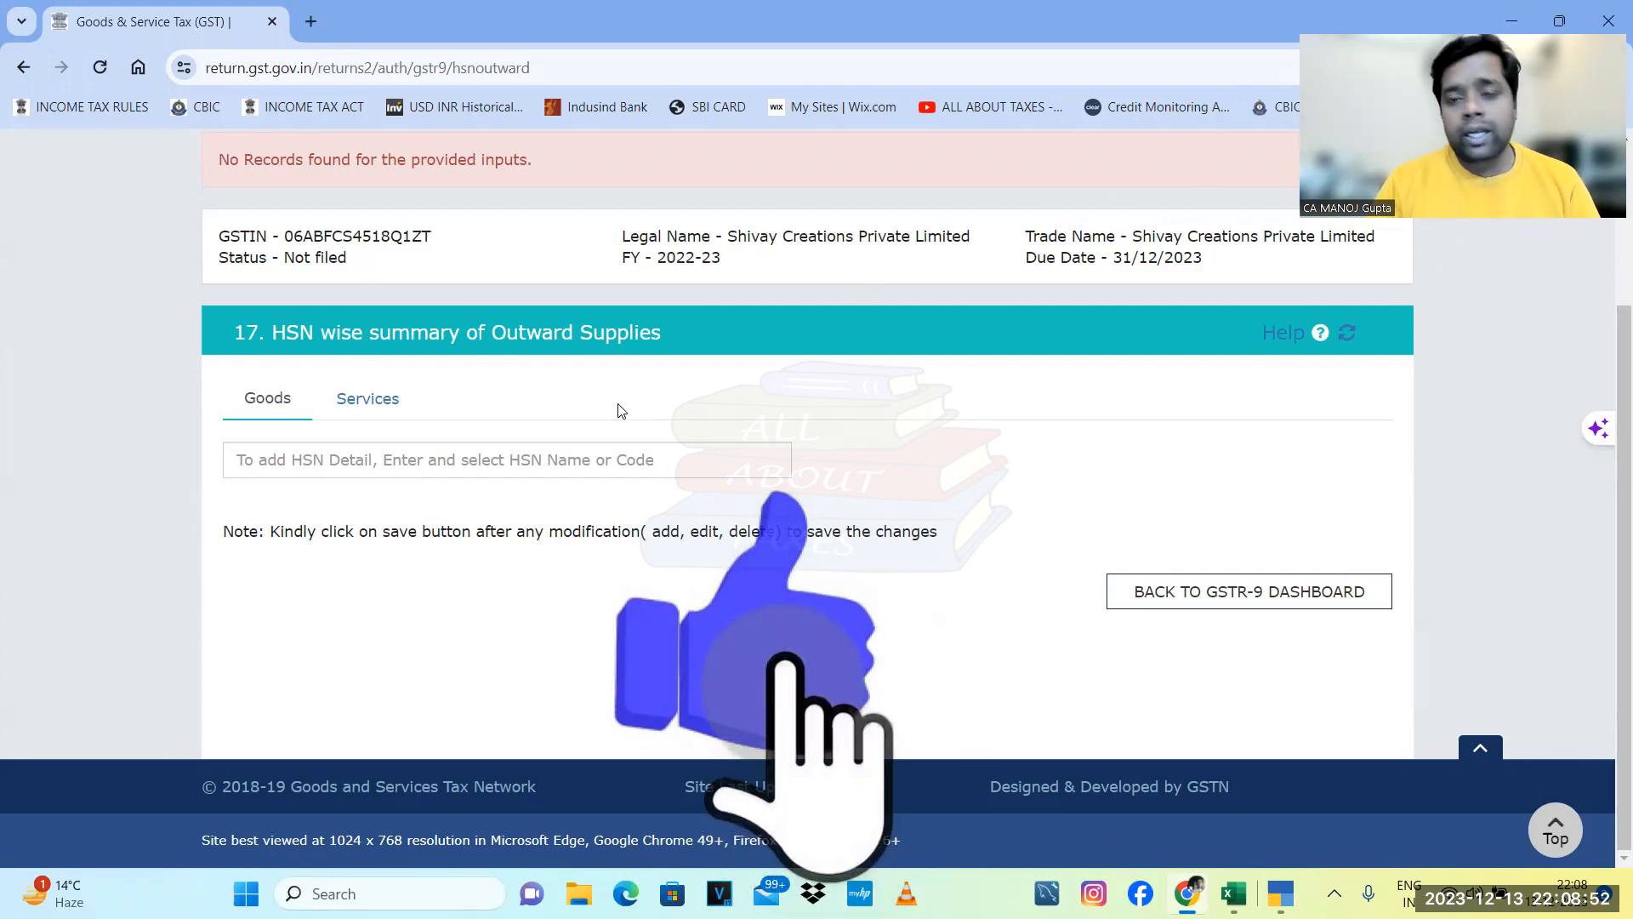
key(alt+Tab)
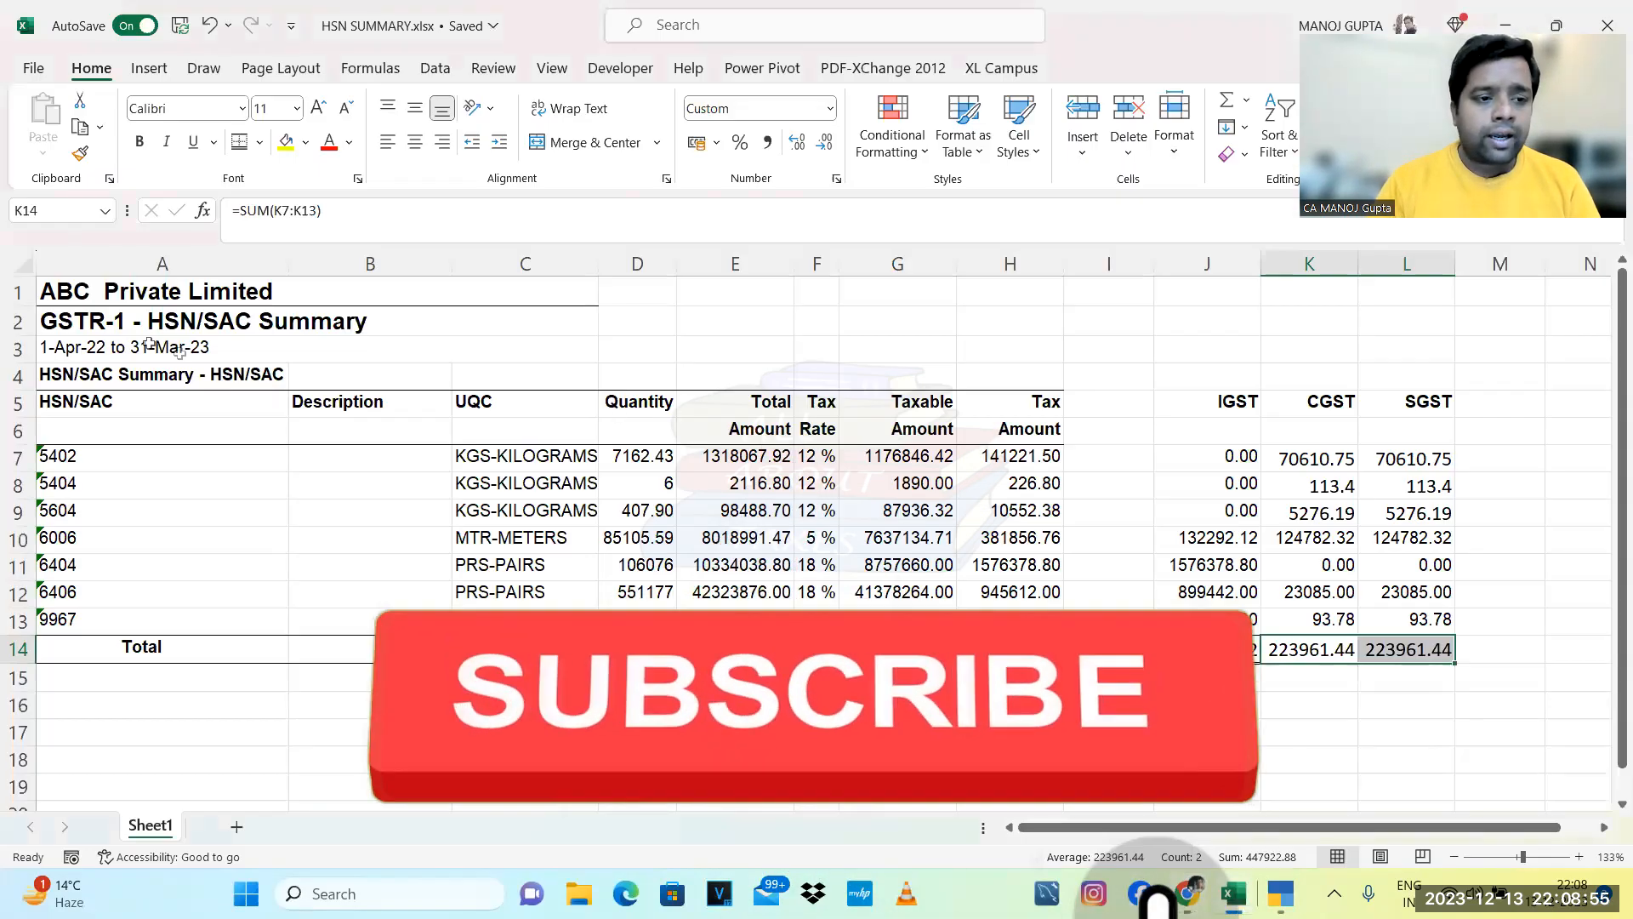
click(83, 459)
key(Right)
key(Right)
key(Right)
key(Left)
key(Left)
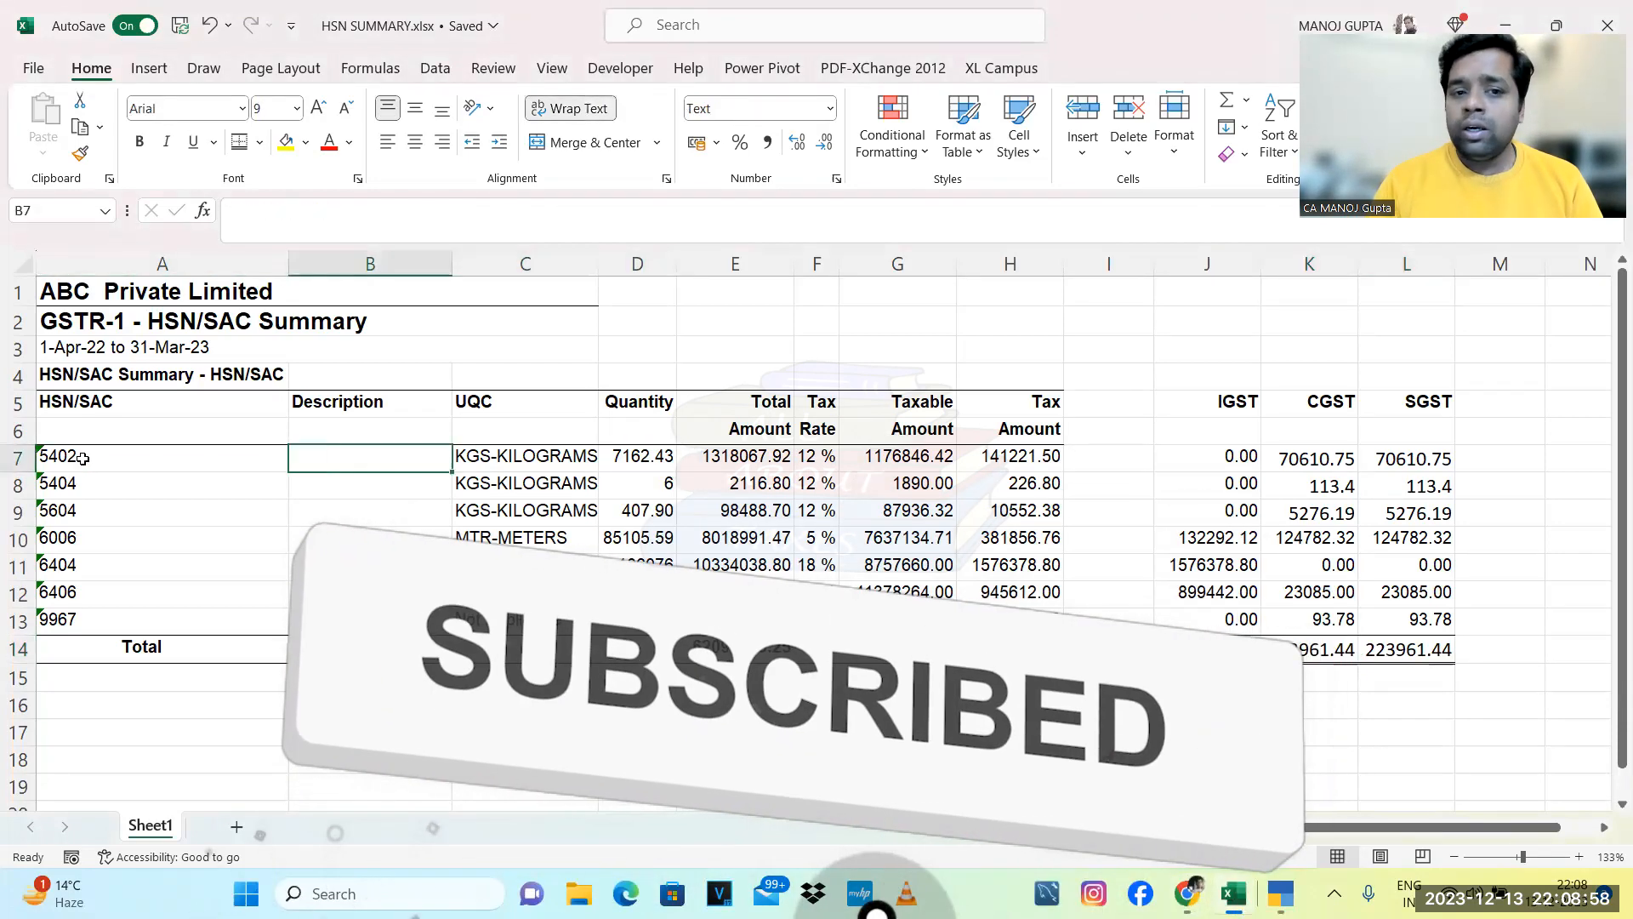
key(Right)
key(Right)
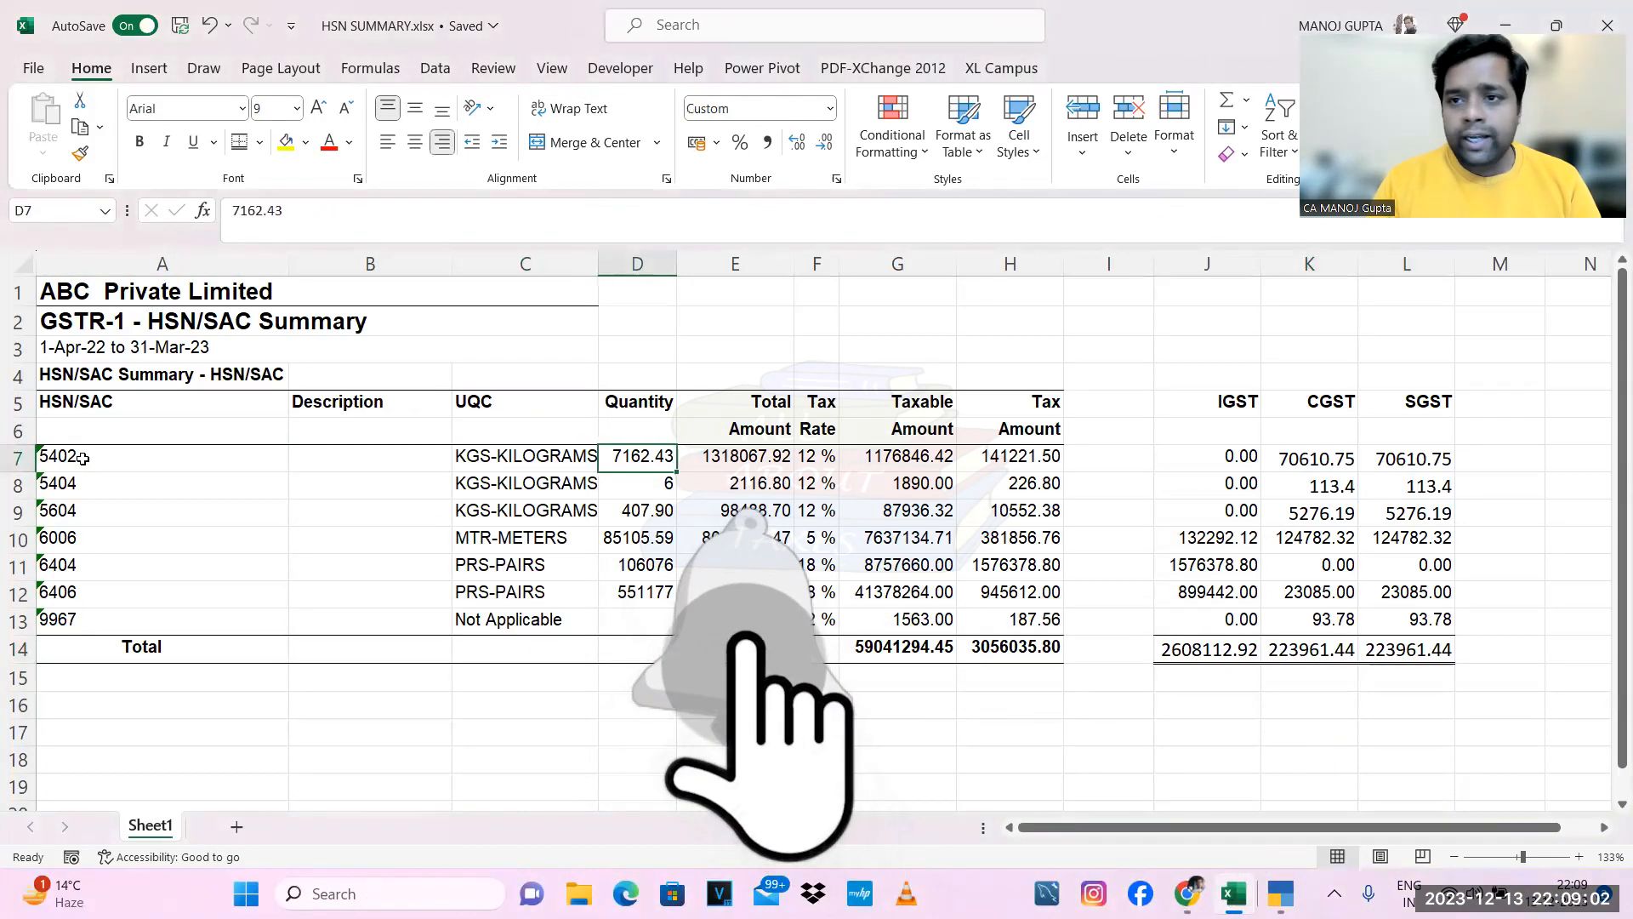
key(Left)
key(Left)
key(Left)
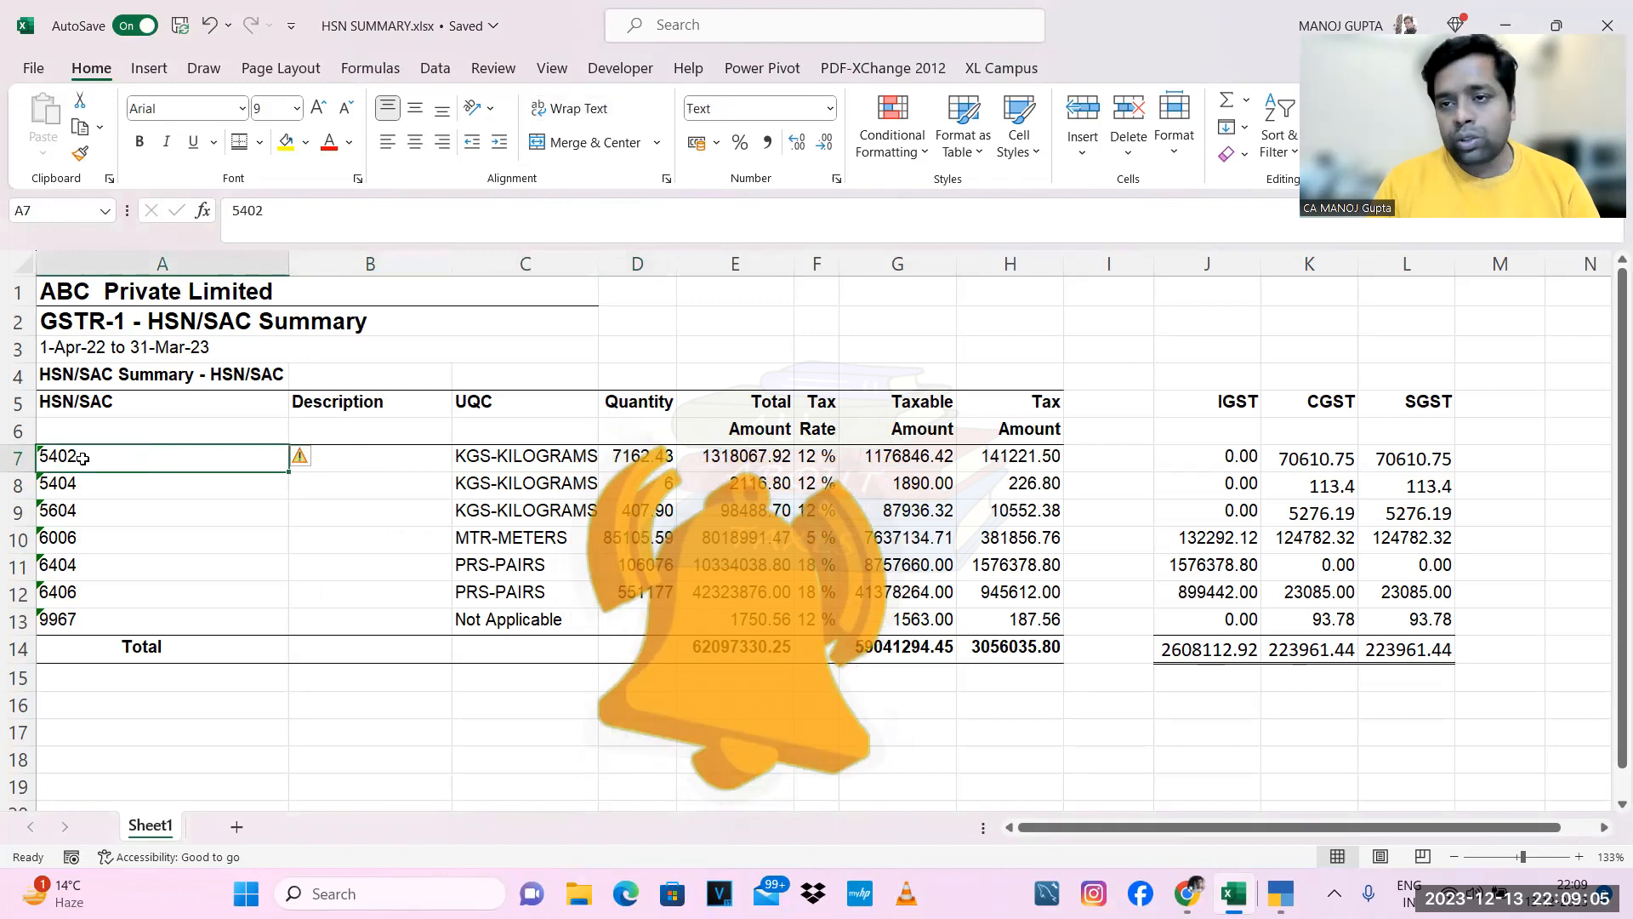
- On the GST portal, search for HSN 5402 under Goods, select code 54021010 and set its UQC to KGS-KILOGRAMS
key(alt+Tab)
click(266, 455)
text(5402)
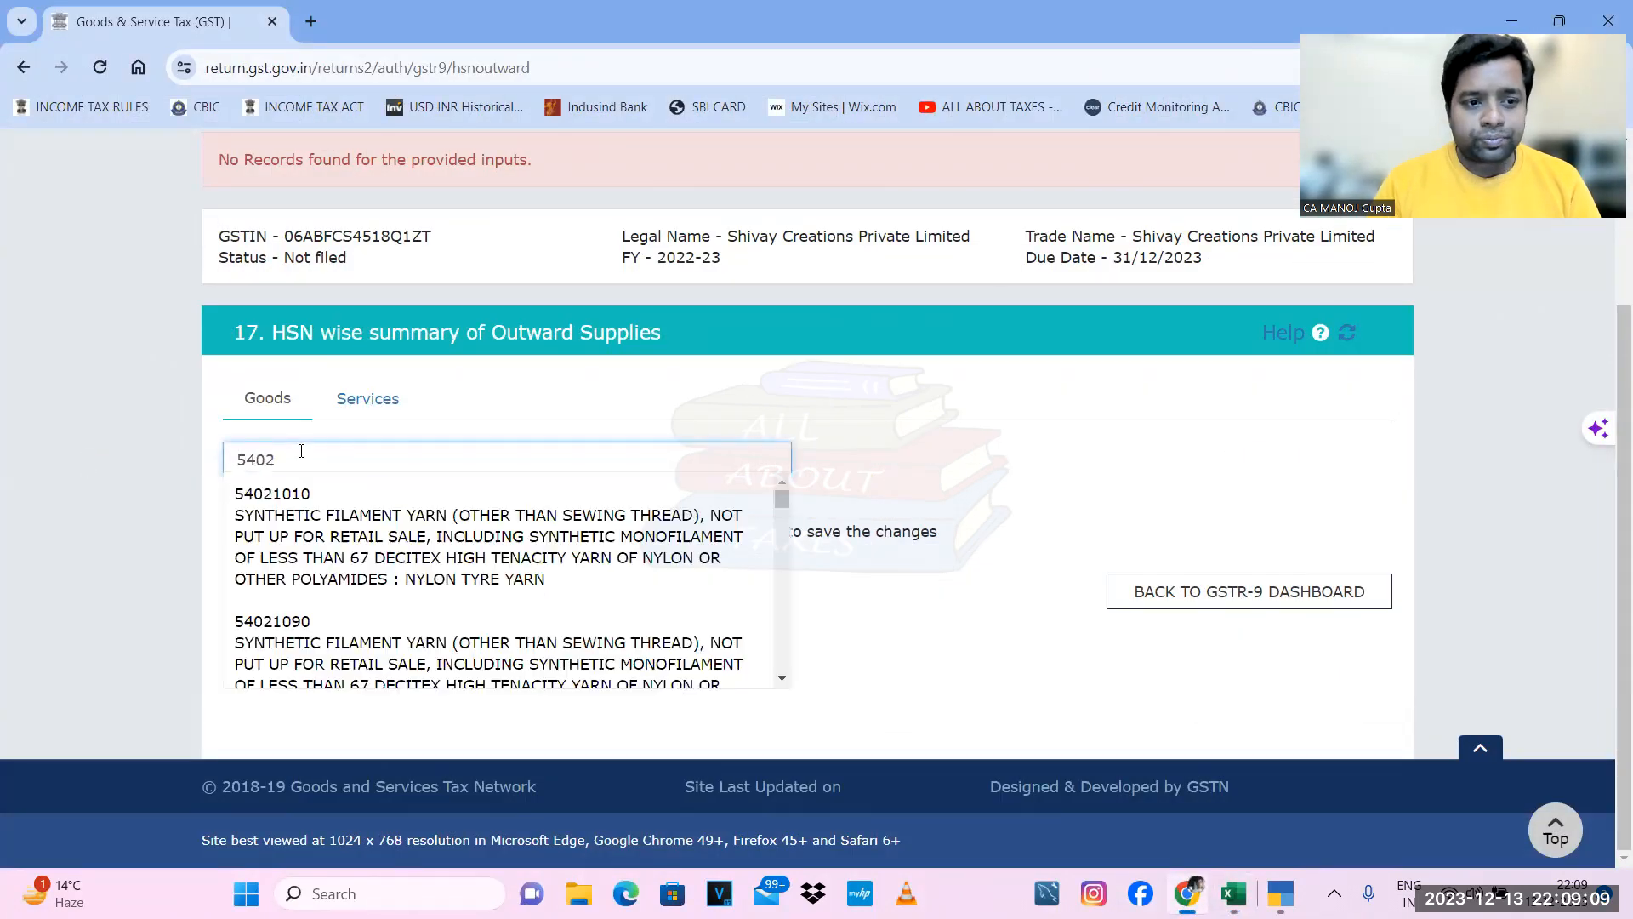
click(359, 517)
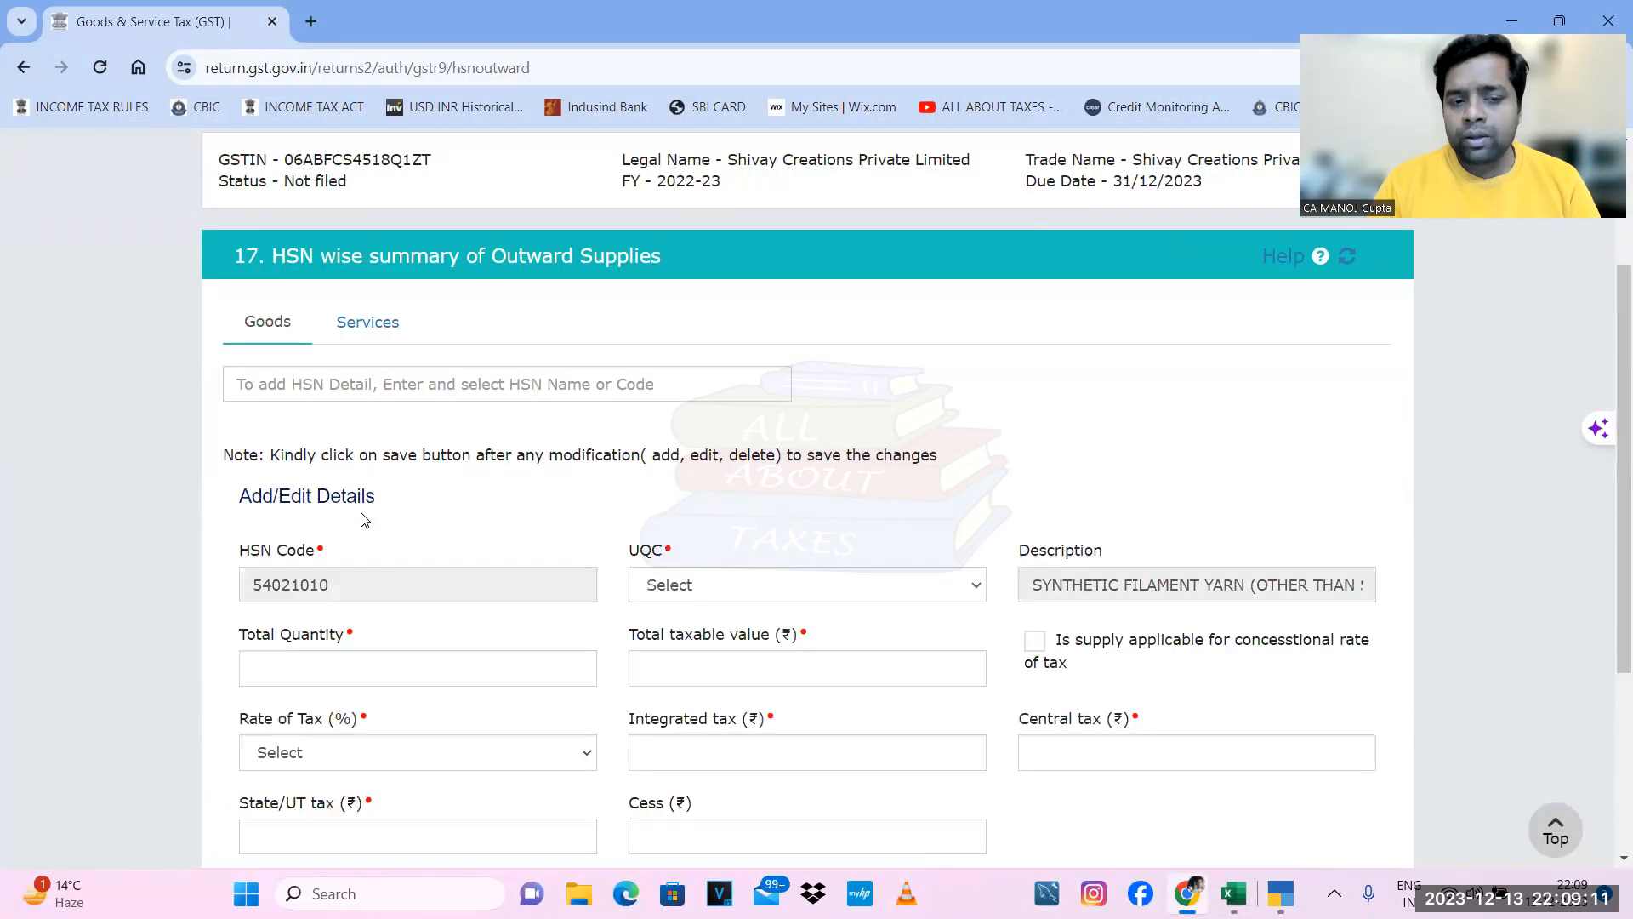
scroll(690, 496, down, 2)
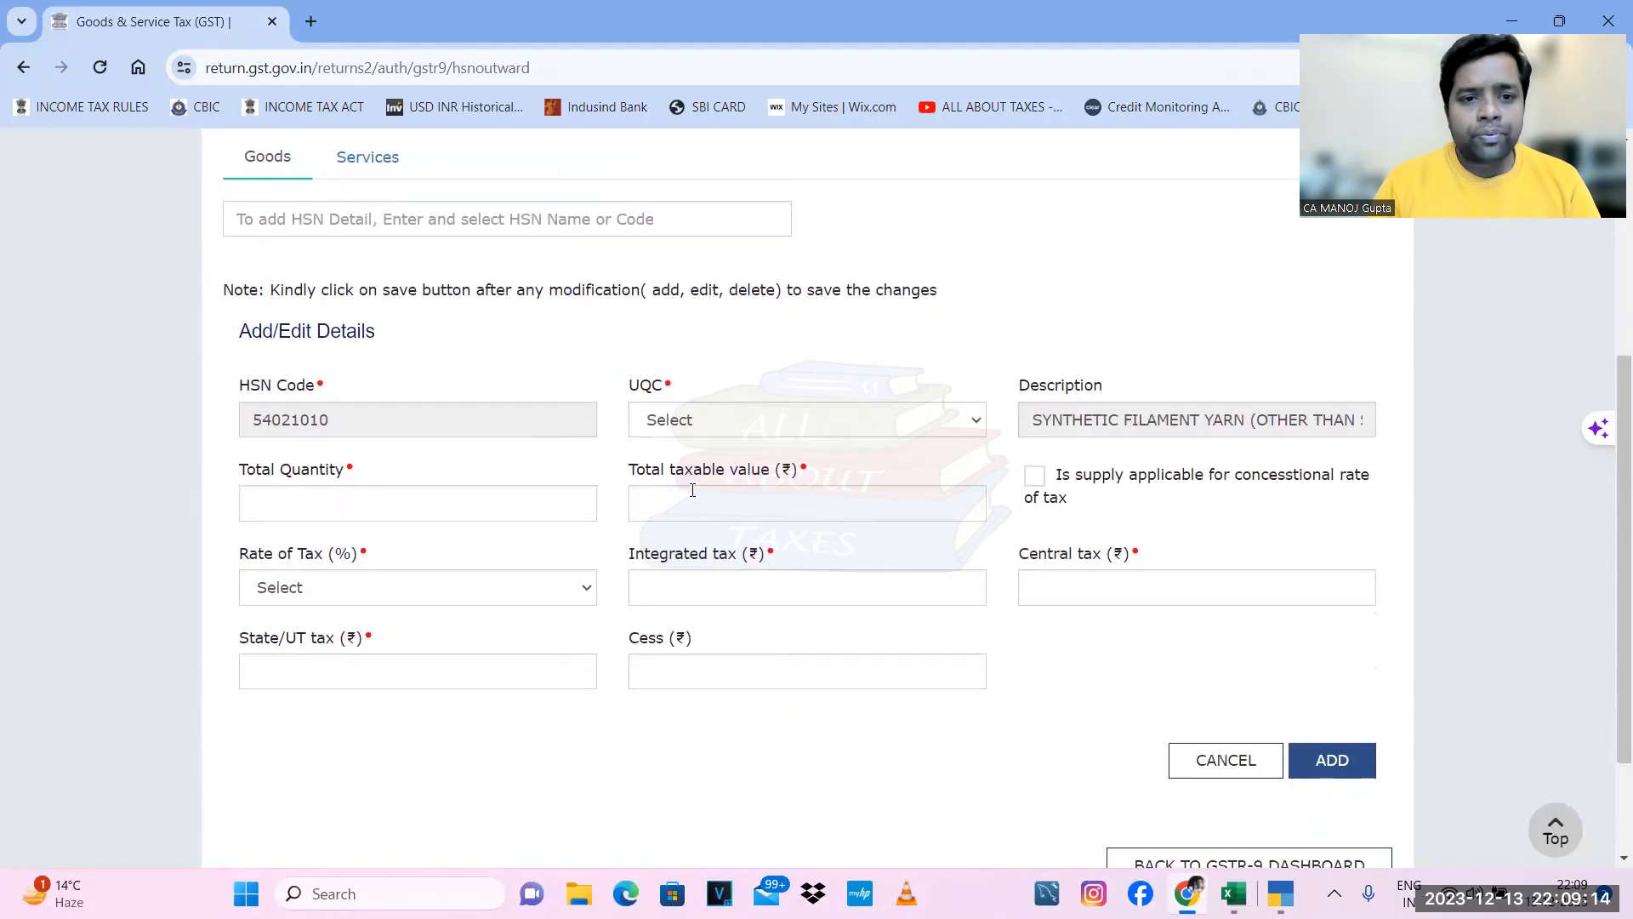
click(665, 425)
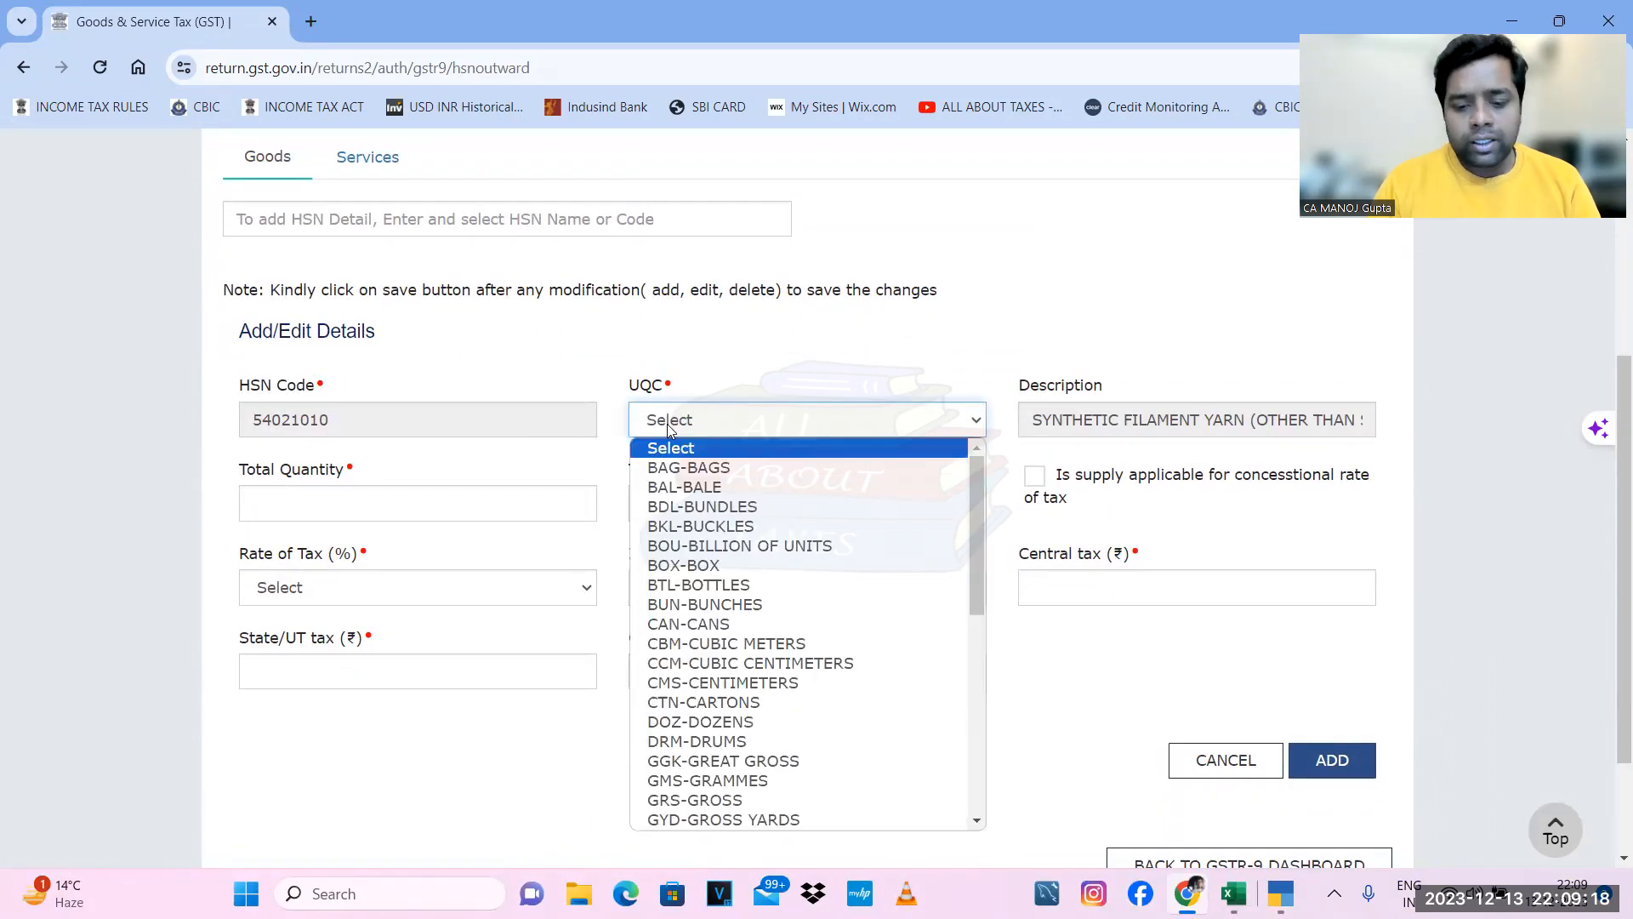
key(k)
key(Return)
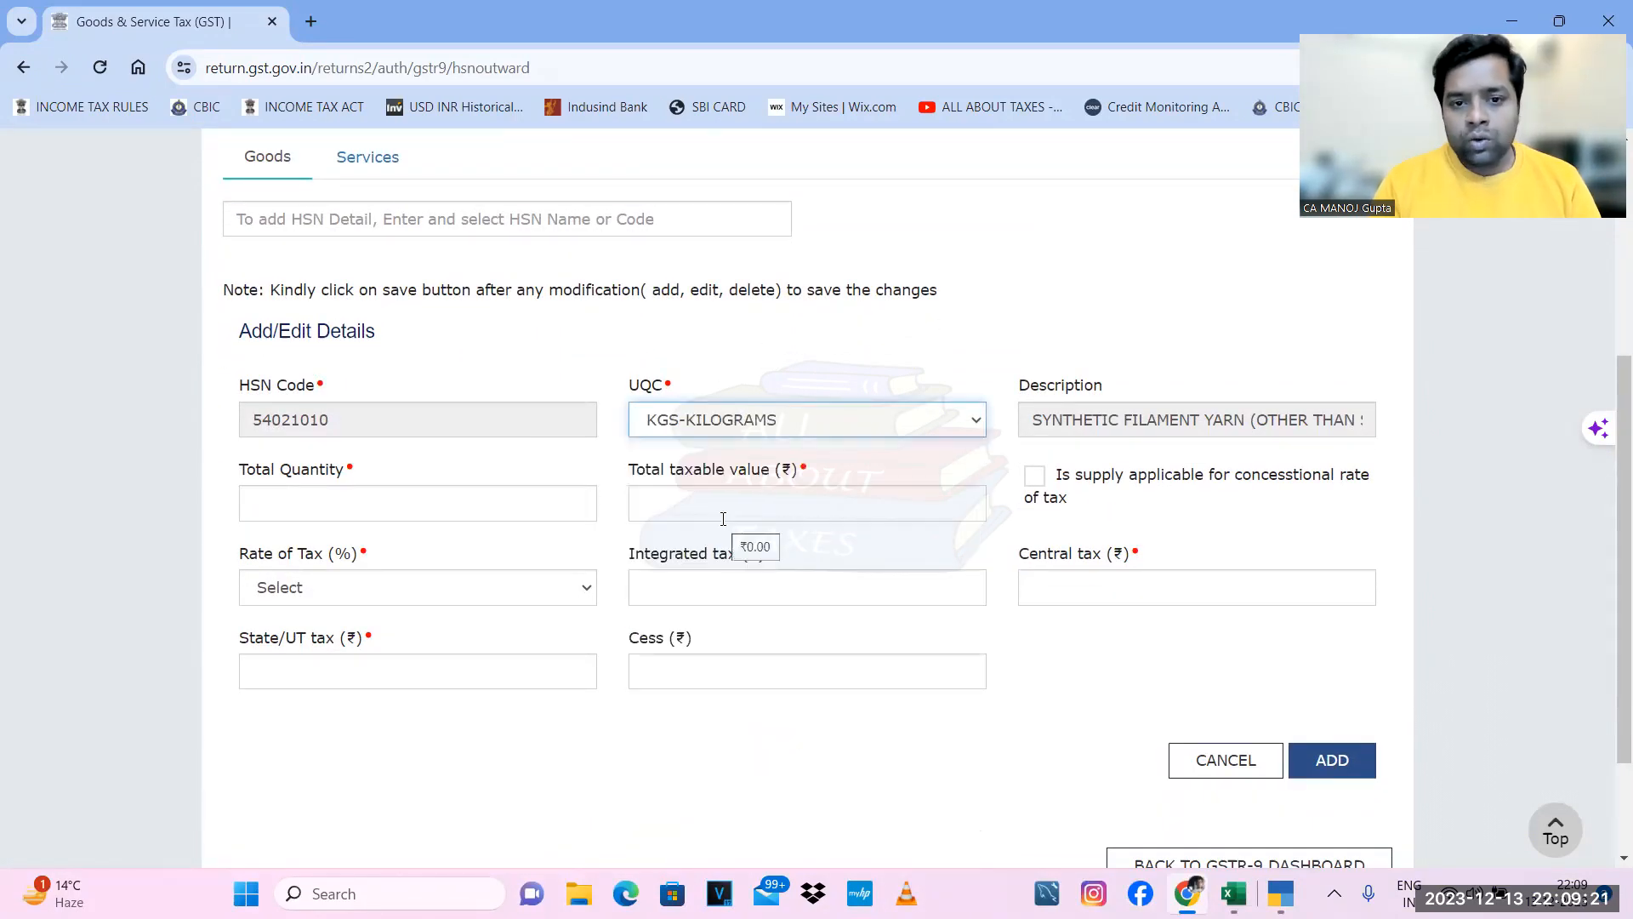
- Look up the quantity of HSN 5402 in the Excel summary and enter 7162.43 as the total quantity
click(430, 501)
key(alt+Tab)
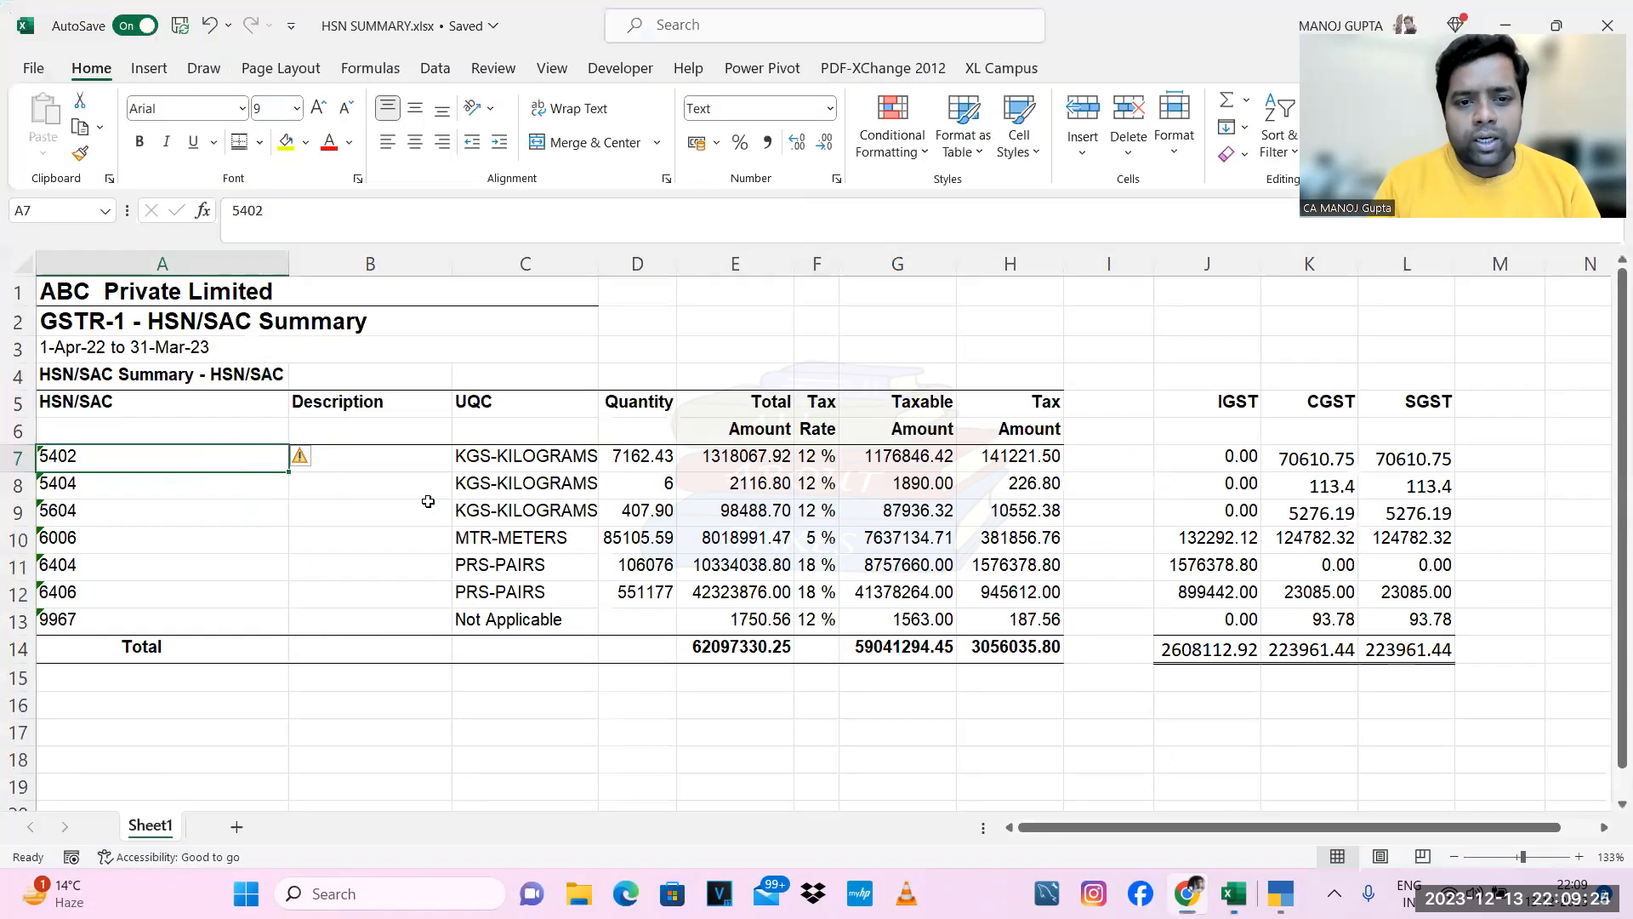
key(alt+Tab)
text(7162.43)
key(Tab)
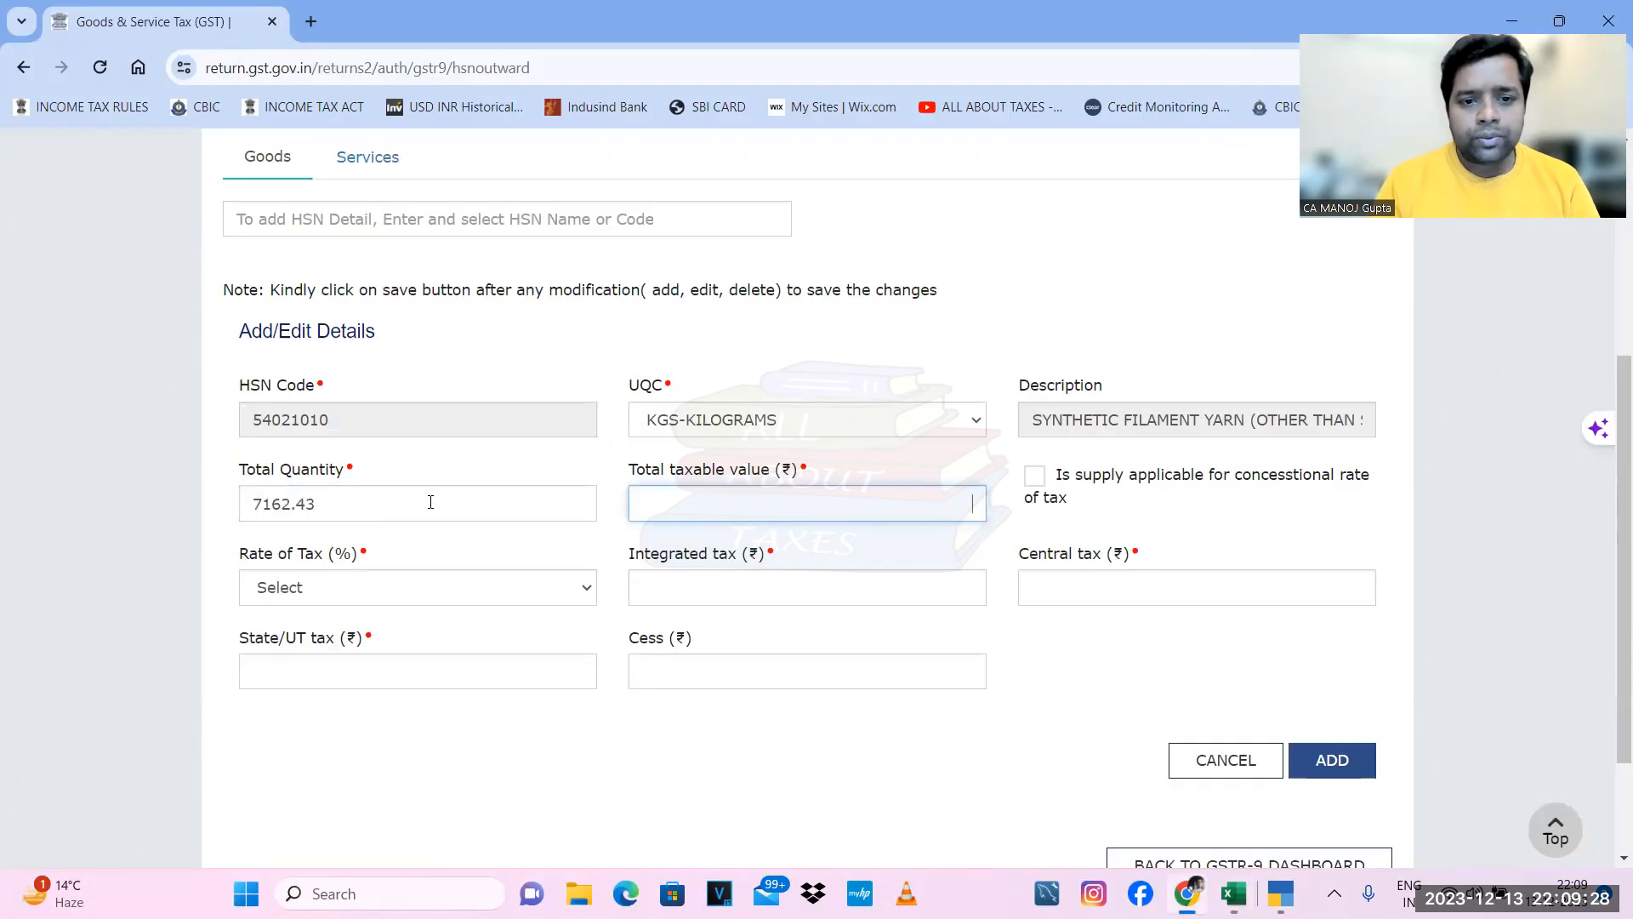
- Enter the total taxable value of 1176846.42 from the Excel summary, checking and correcting the digits against the sheet
key(alt+Tab)
key(alt+Tab)
text(1176846.42)
key(alt+Tab)
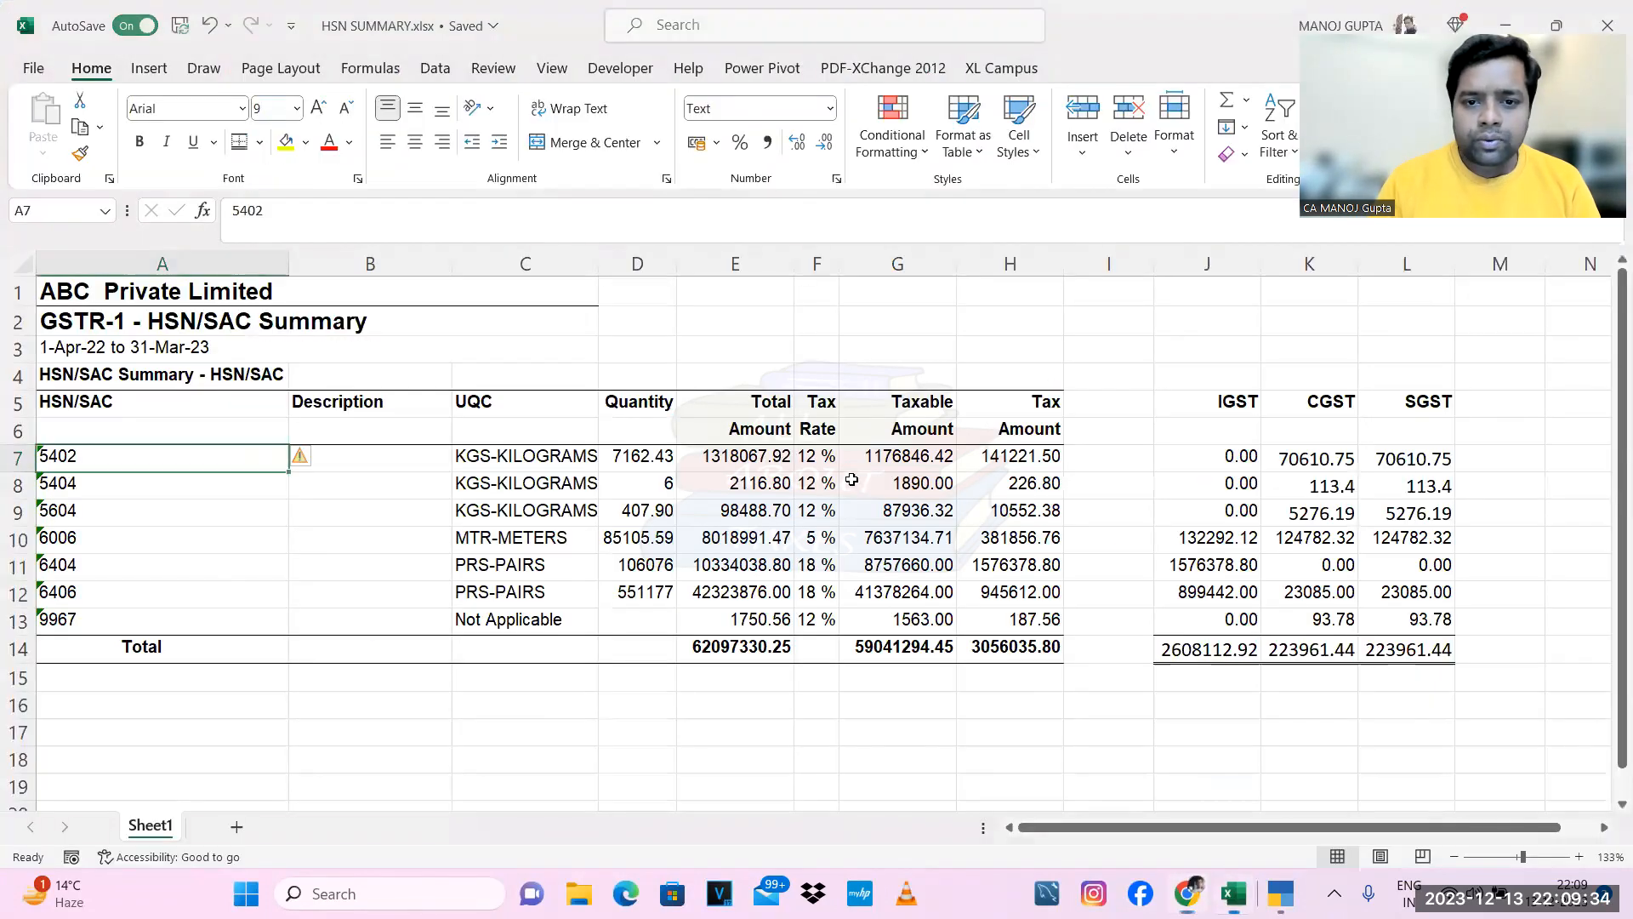
key(alt+Tab)
key(BackSpace)
key(BackSpace)
key(BackSpace)
key(BackSpace)
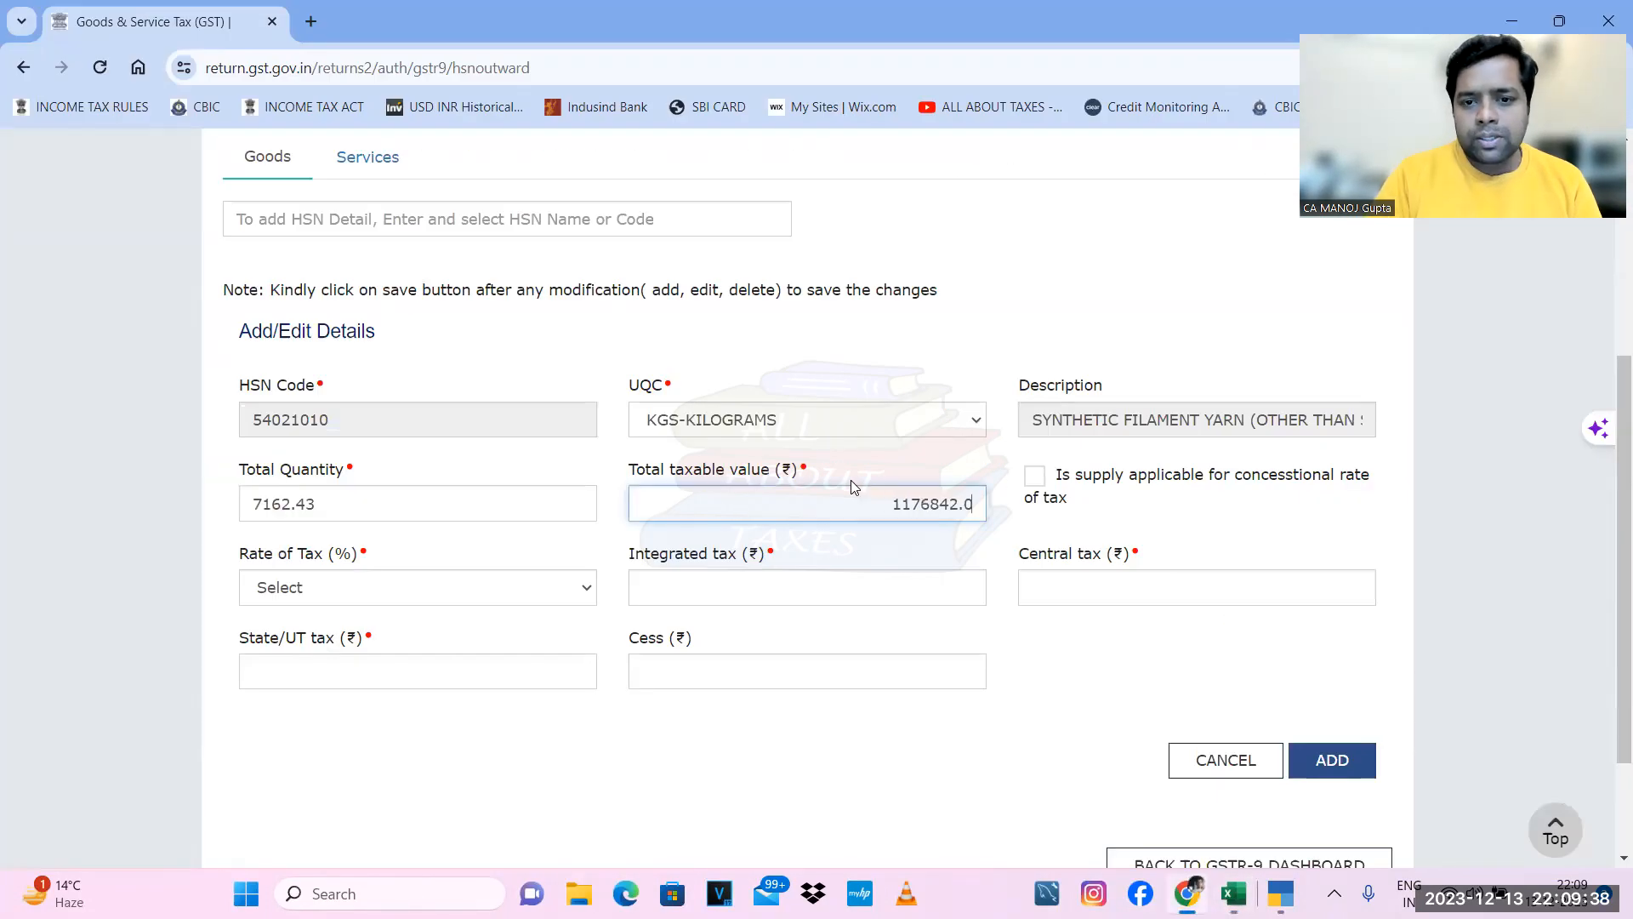
text(6.42)
key(Tab)
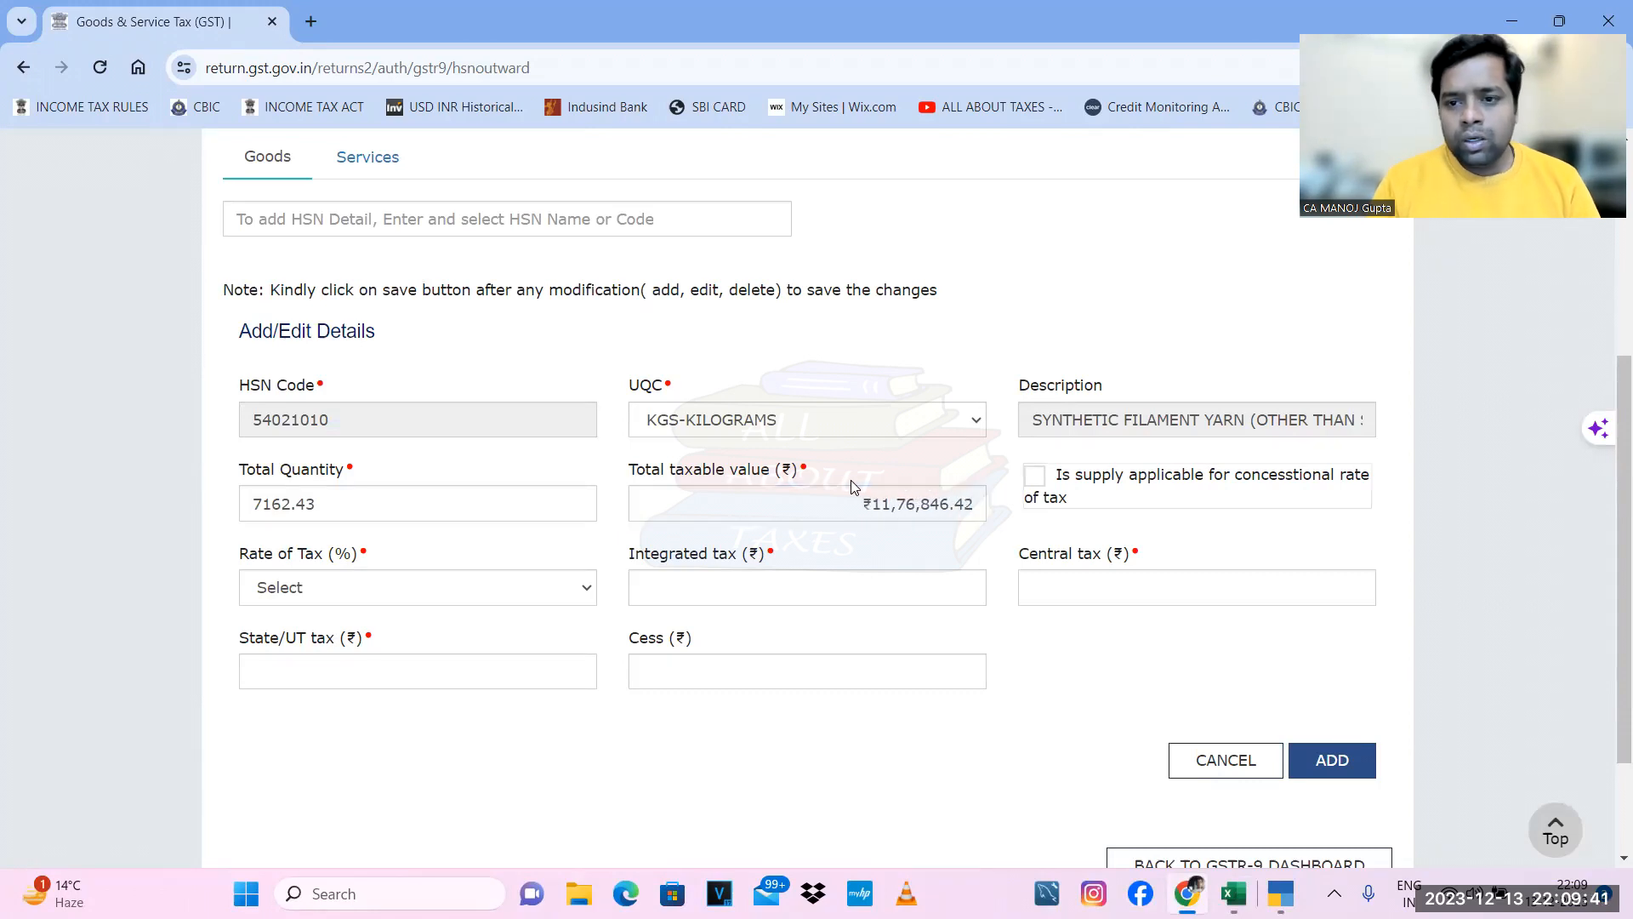
- Tick and untick the concessional rate of tax option, and set the rate of tax to 12%
click(1034, 482)
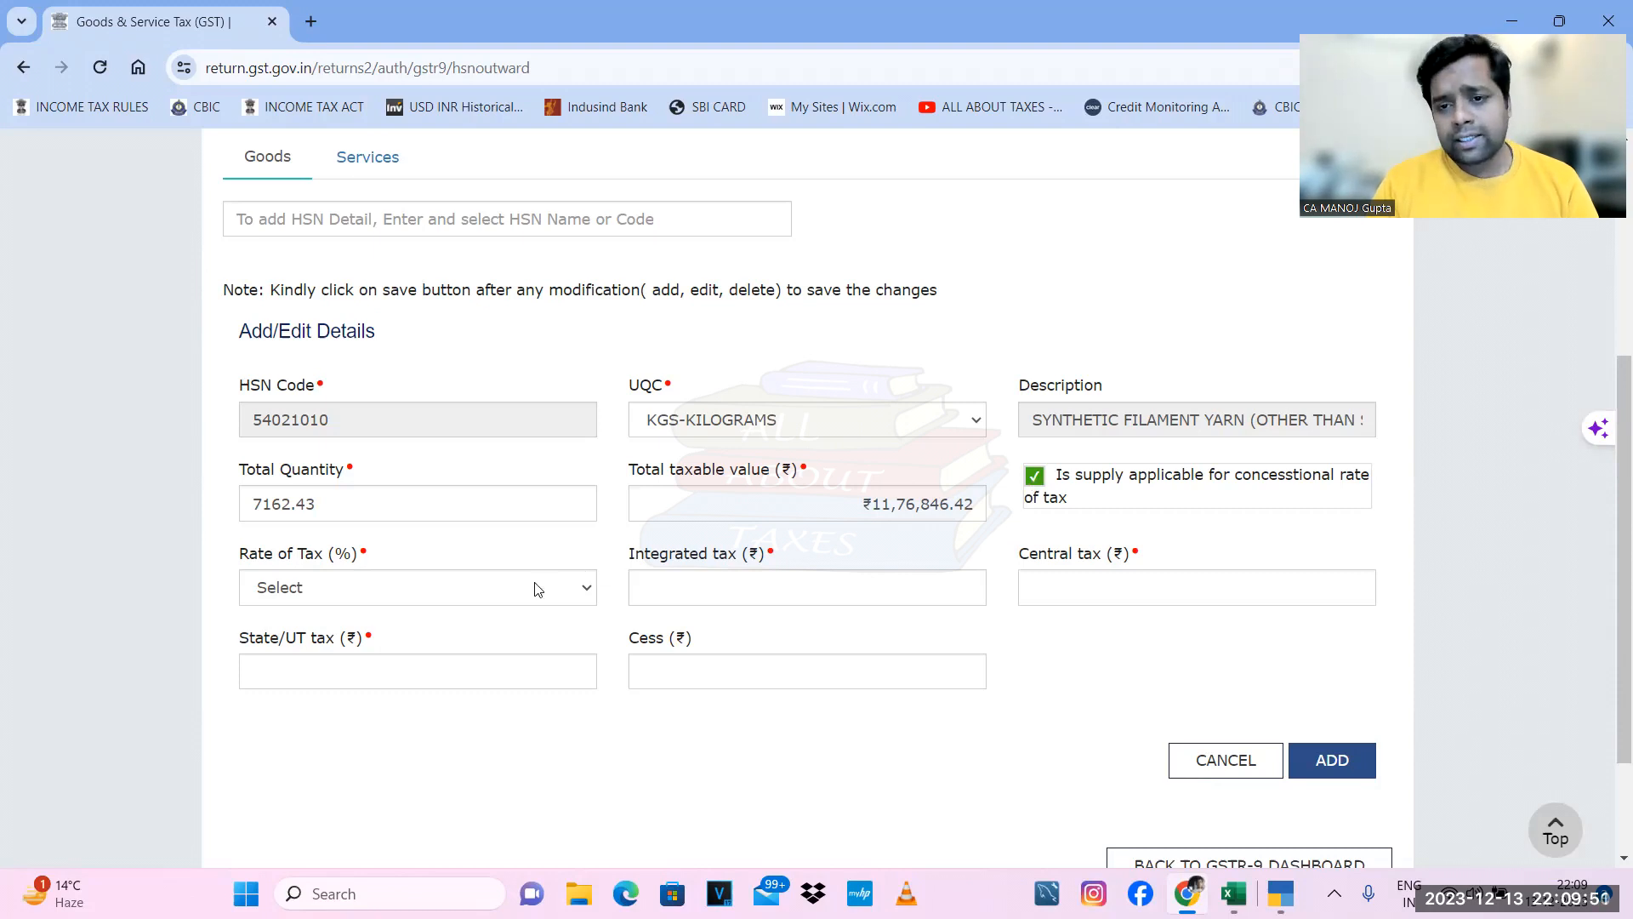
click(1036, 479)
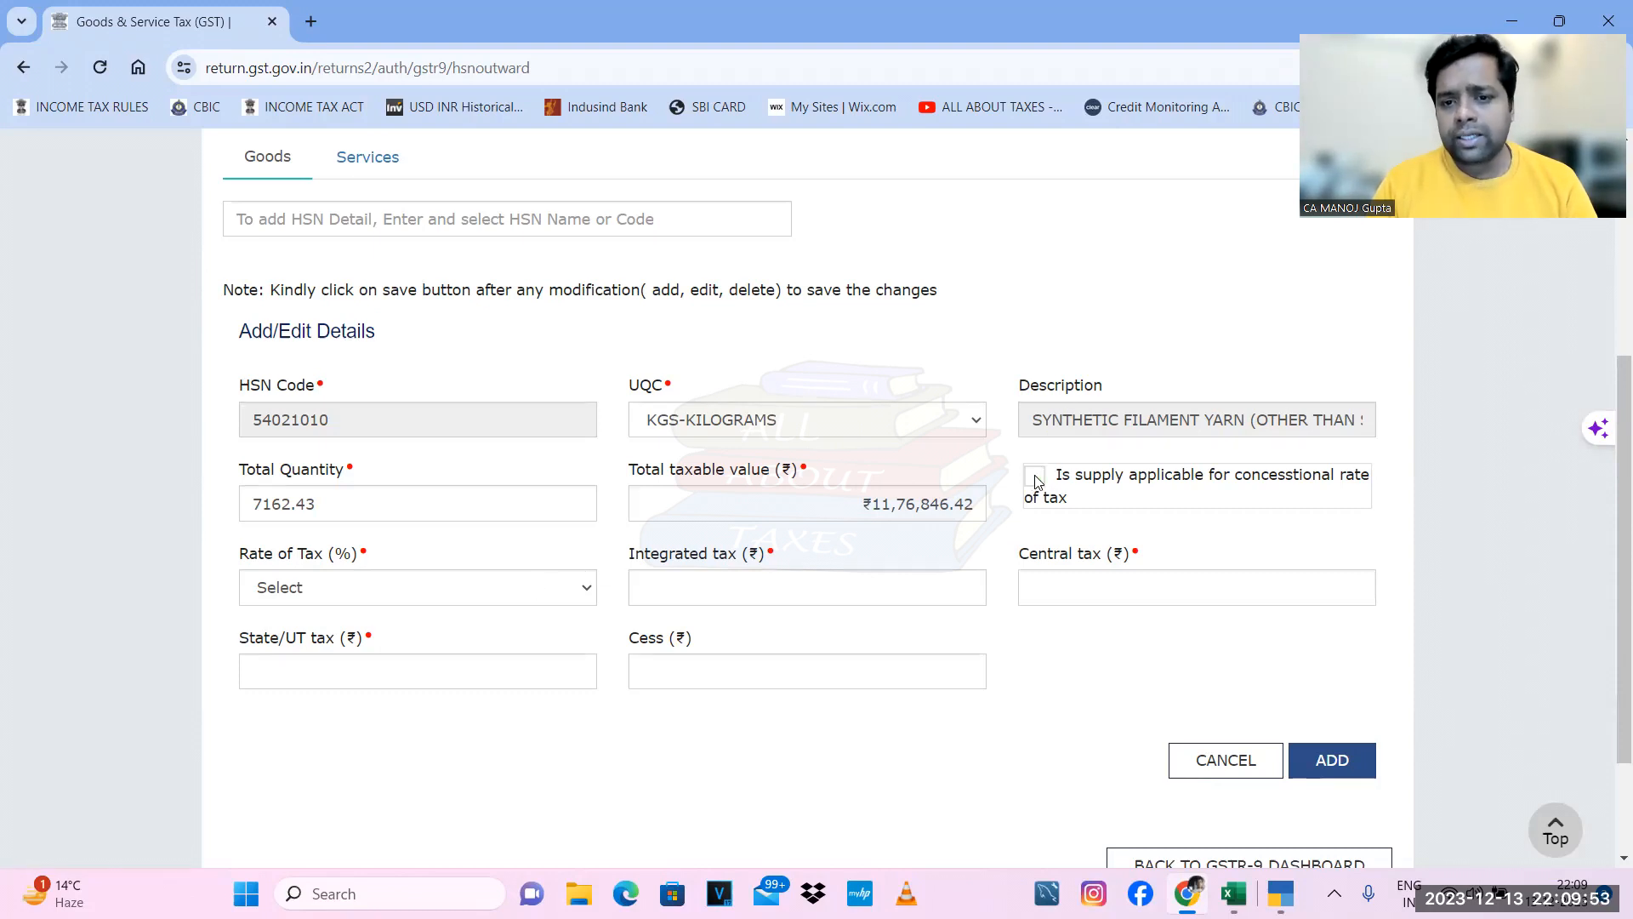
click(435, 599)
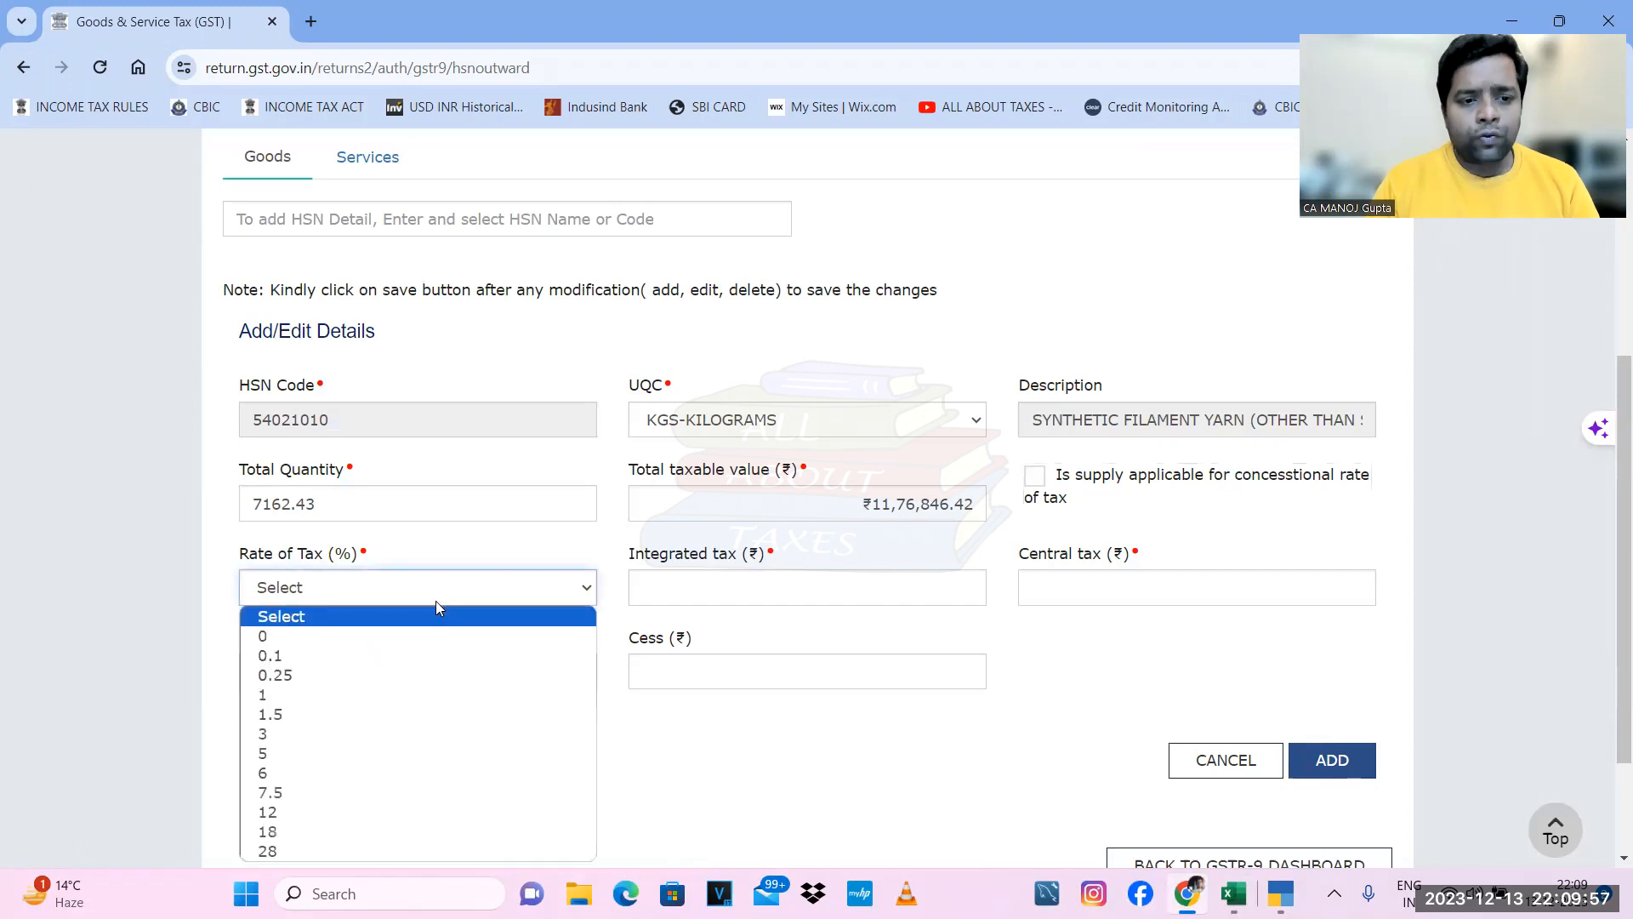
click(324, 812)
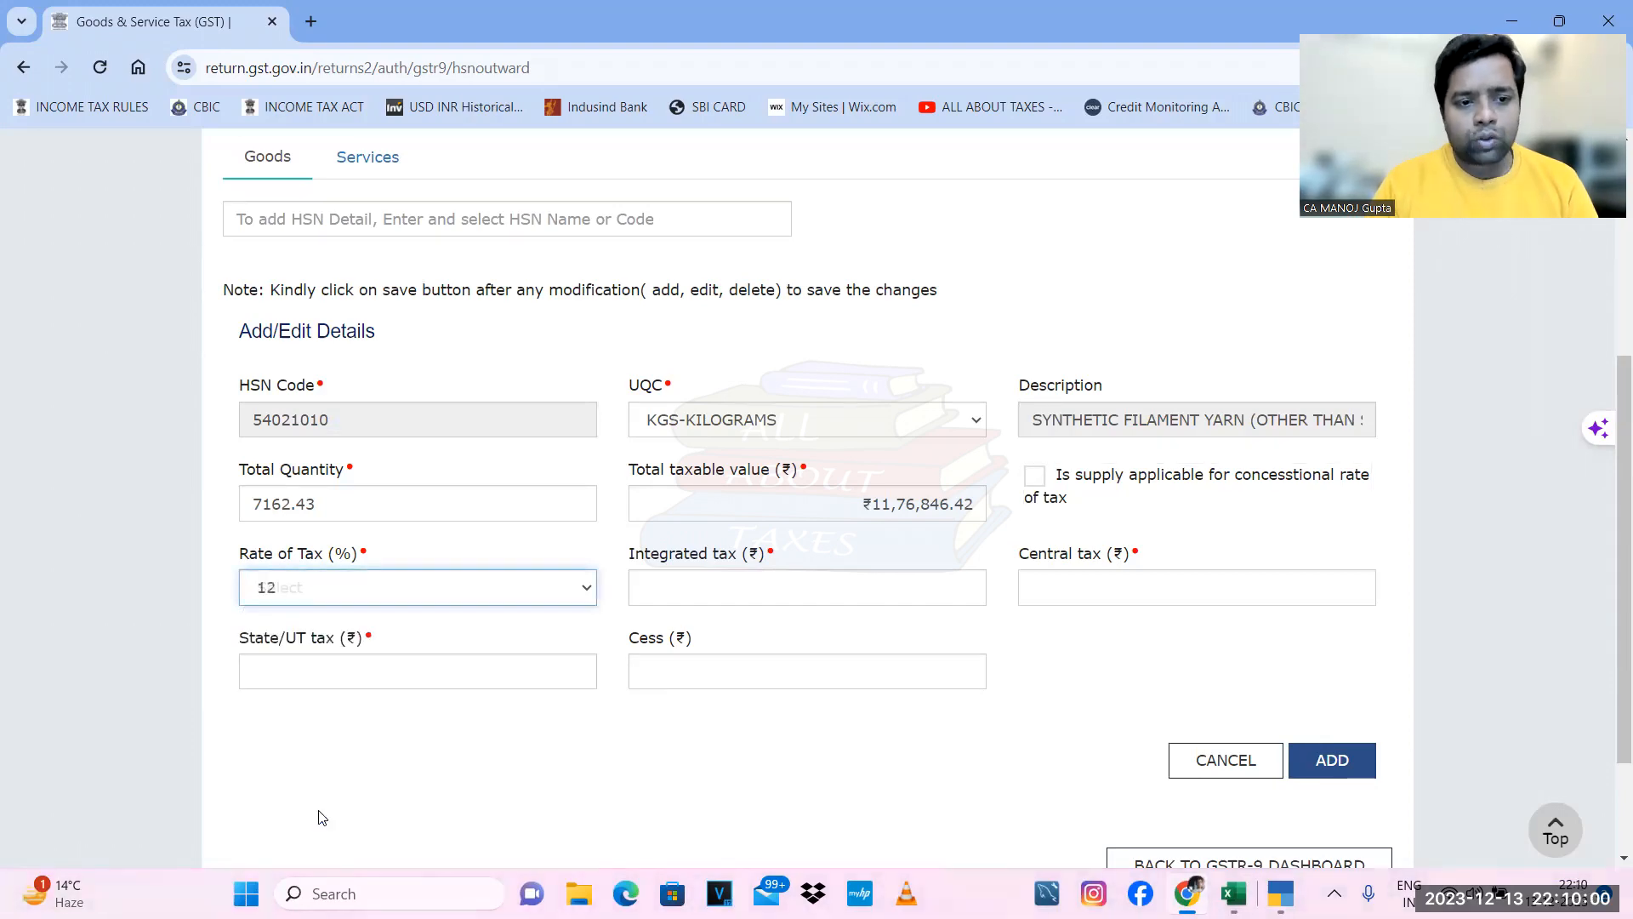
- Check the IGST of HSN 5402 in the Excel summary and set the integrated tax to 0.00
click(690, 612)
key(alt+Tab)
key(alt+Tab)
click(807, 585)
key(Tab)
key(alt+Tab)
key(alt+Tab)
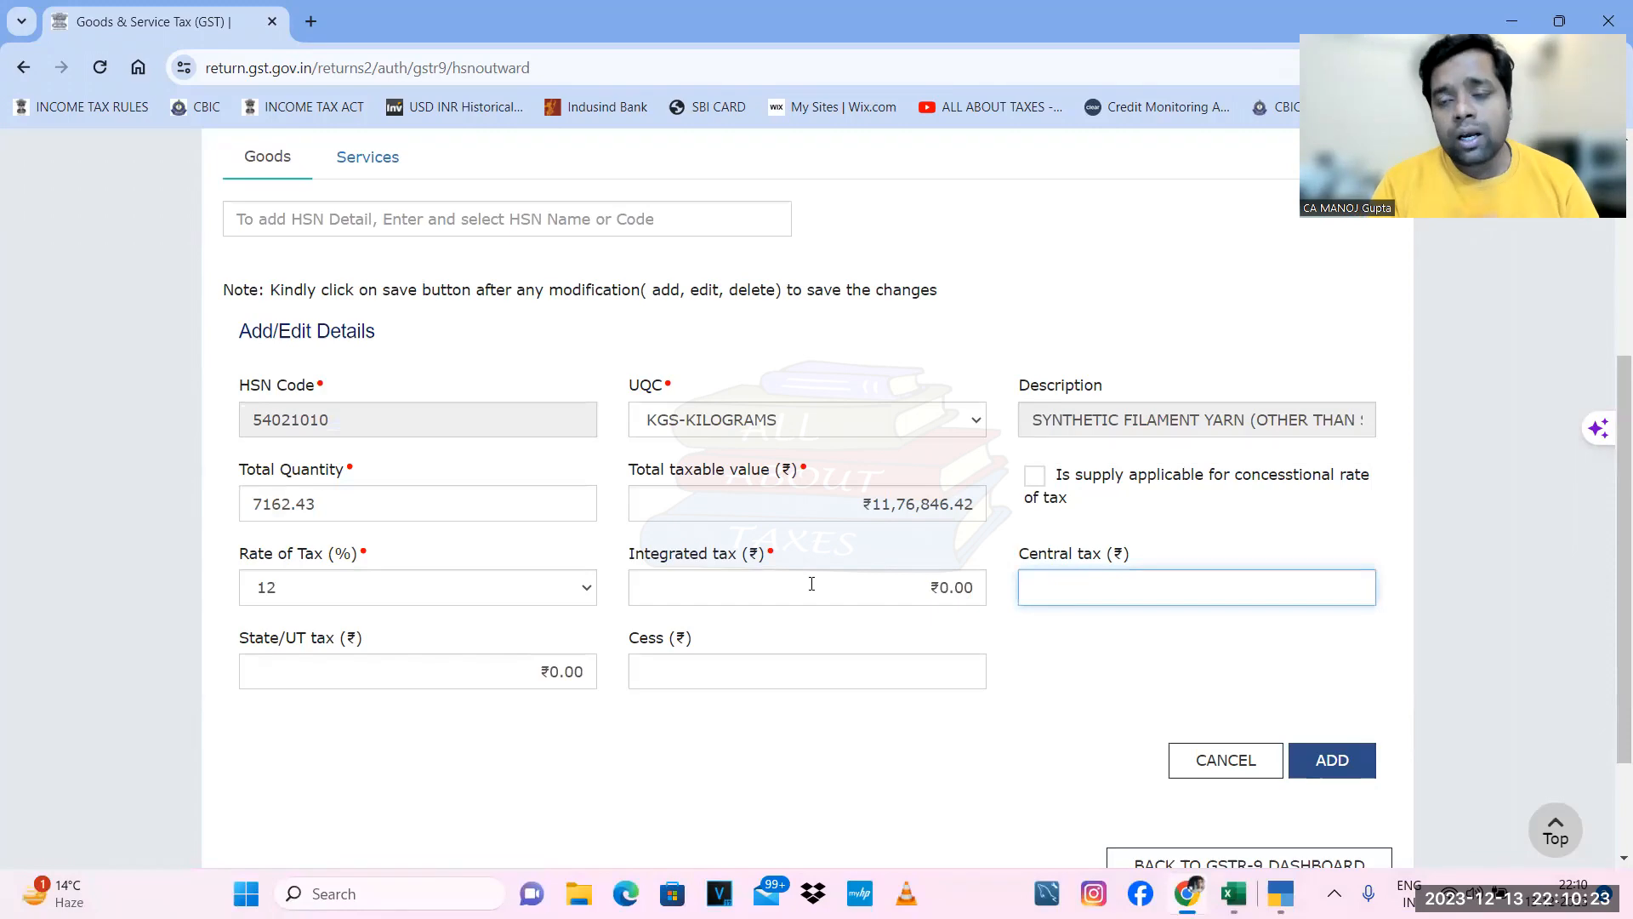
- Check the CGST of HSN 5402 in the Excel summary and enter 70610.75 as the central tax
key(alt+Tab)
key(alt+Tab)
key(alt+Tab)
key(alt+Tab)
text(70610.75)
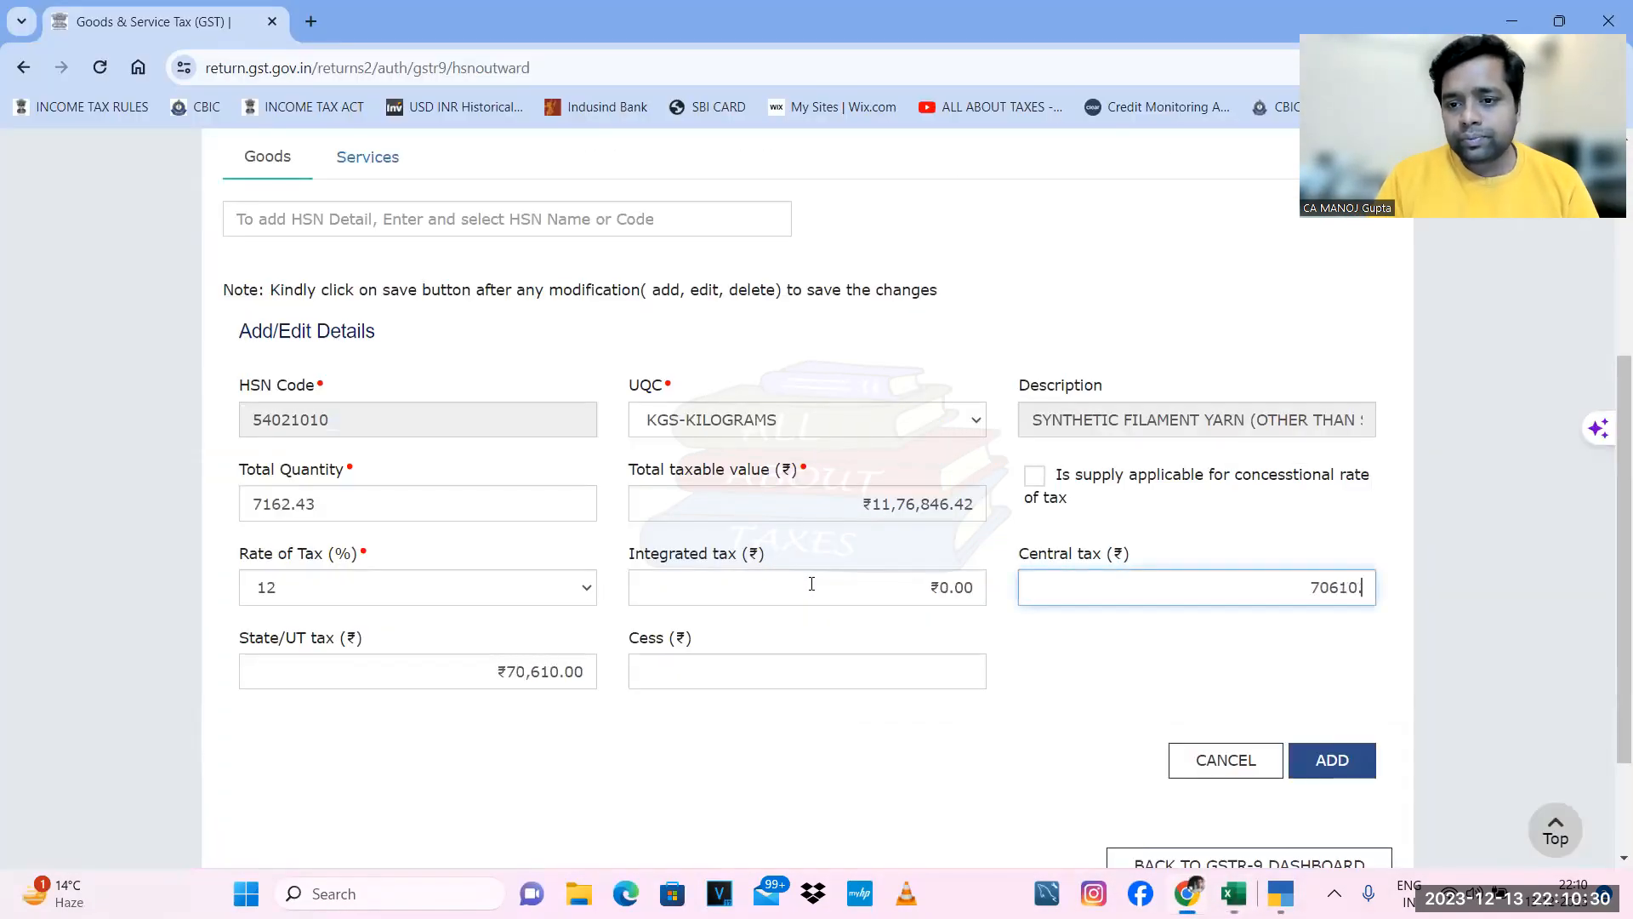
- Set the cess to 0 and add the HSN 54021010 entry to the outward supplies table
key(Tab)
click(959, 675)
text(0)
click(1191, 632)
click(1333, 761)
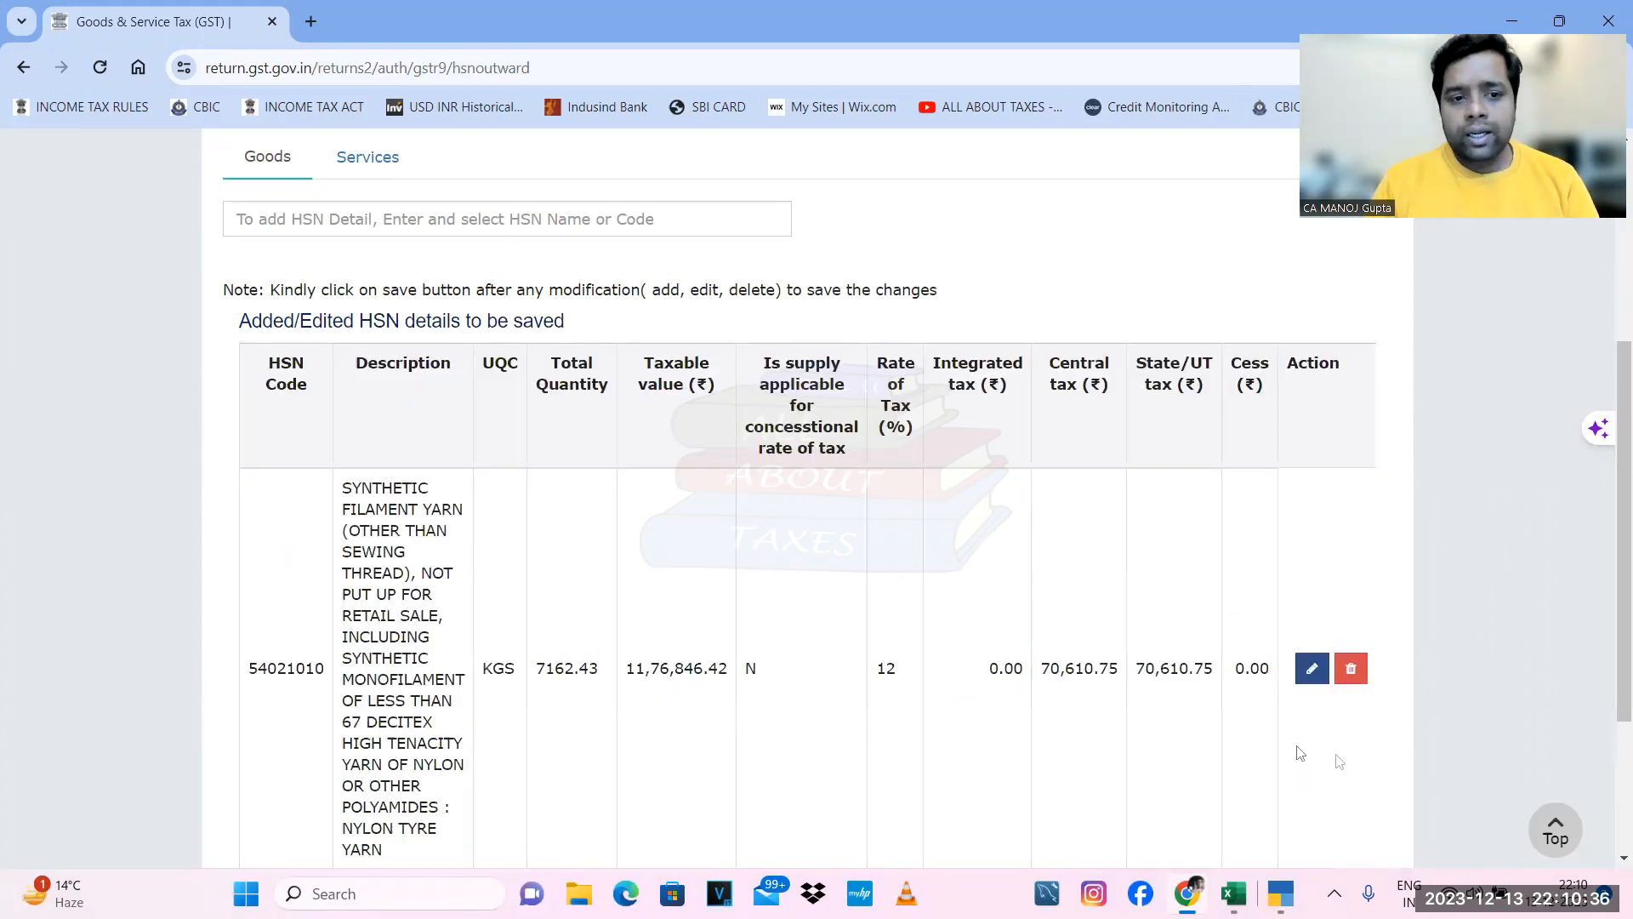
scroll(1052, 681, down, 2)
scroll(1047, 667, up, 3)
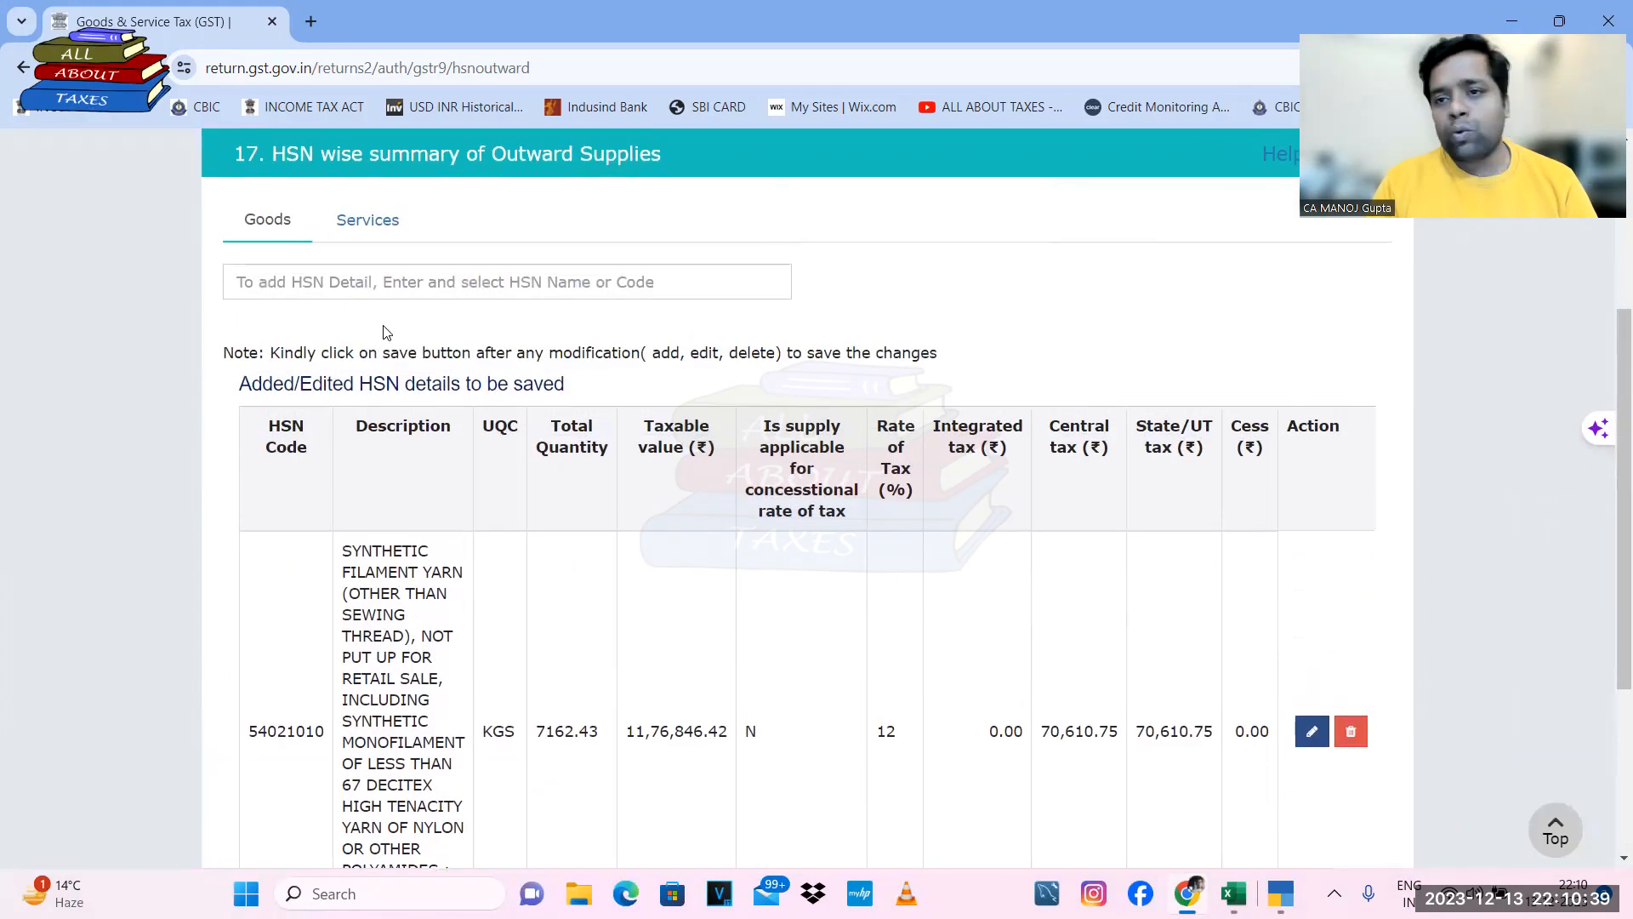
- Find the next HSN in the Excel summary, select code 54041000 on the GST portal, and set its UQC to KGS-KILOGRAMS
key(alt+Tab)
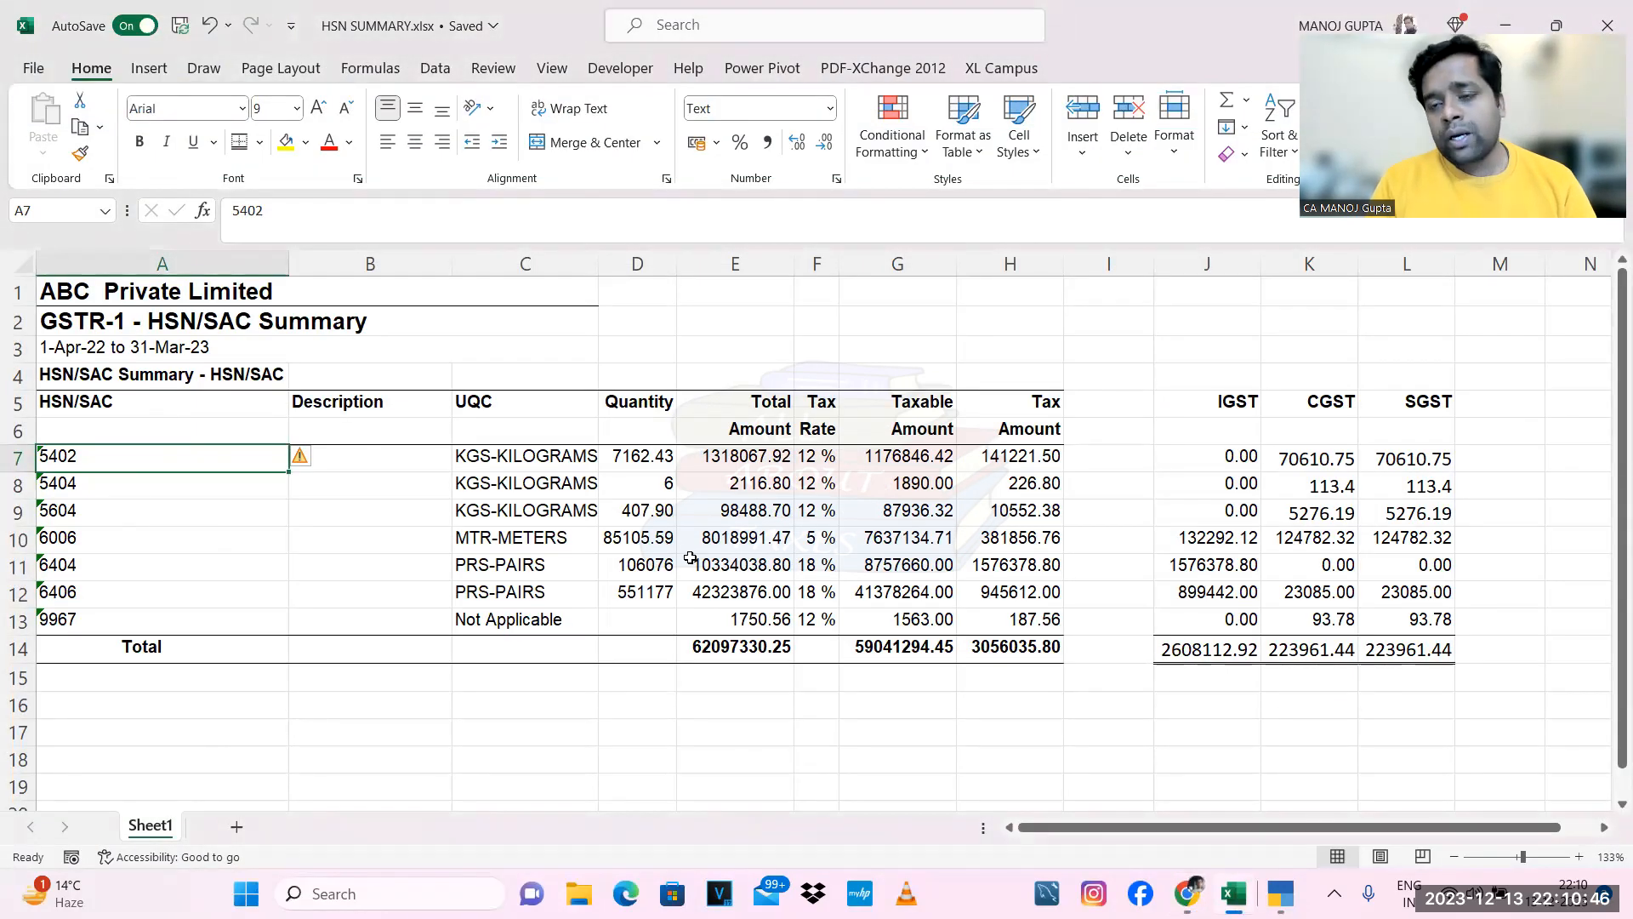
key(alt+Tab)
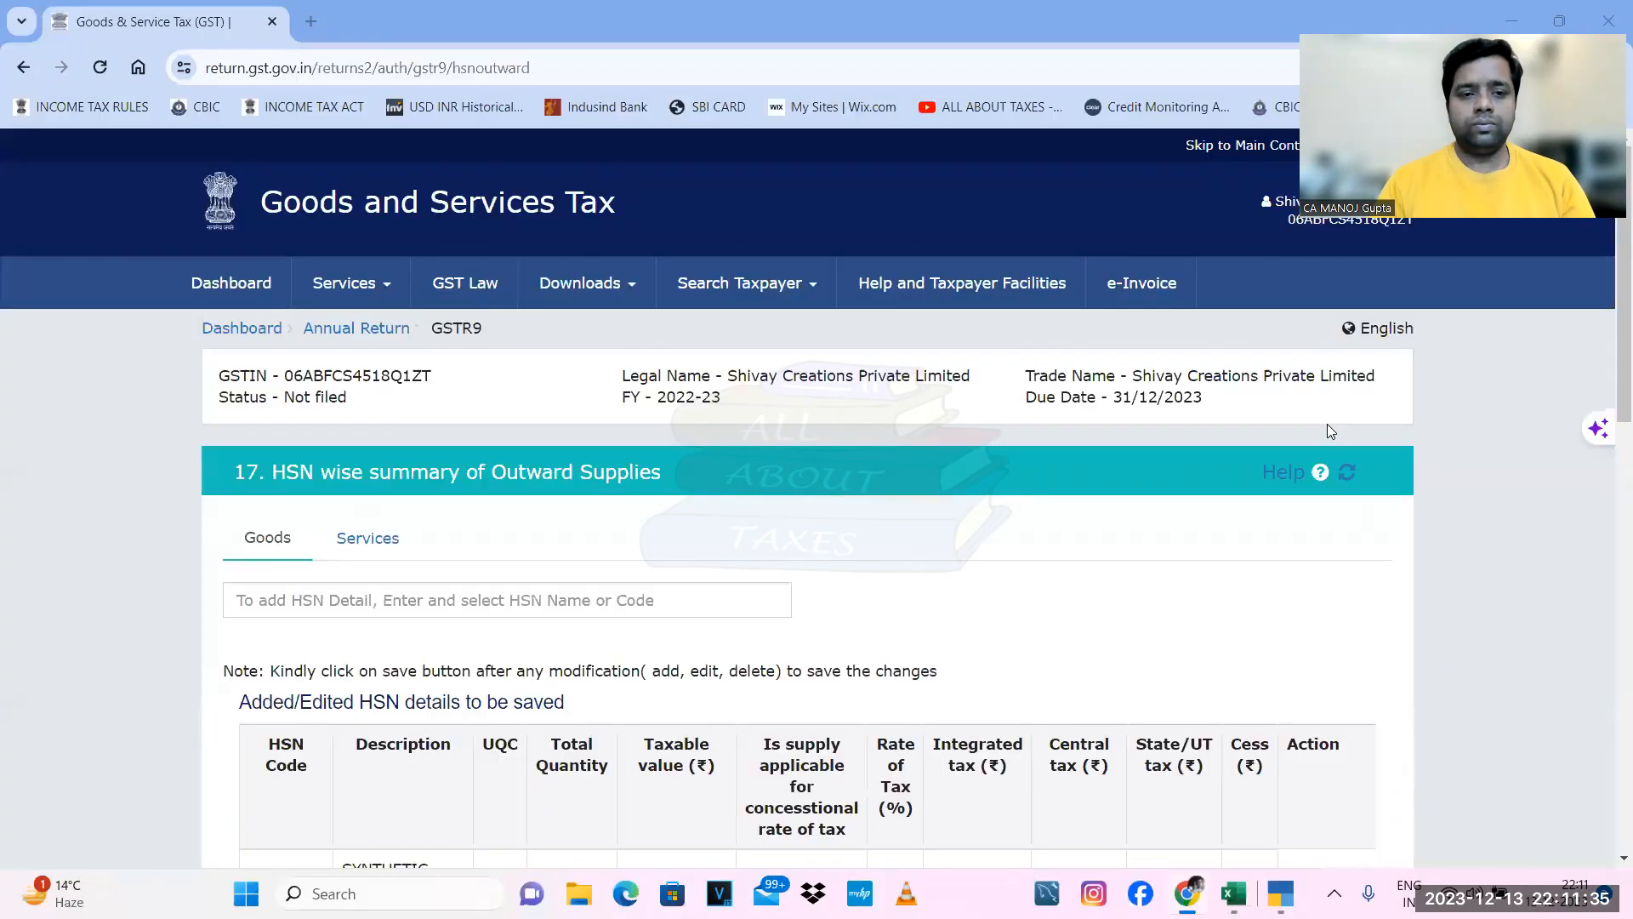
key(alt+Tab)
key(Down)
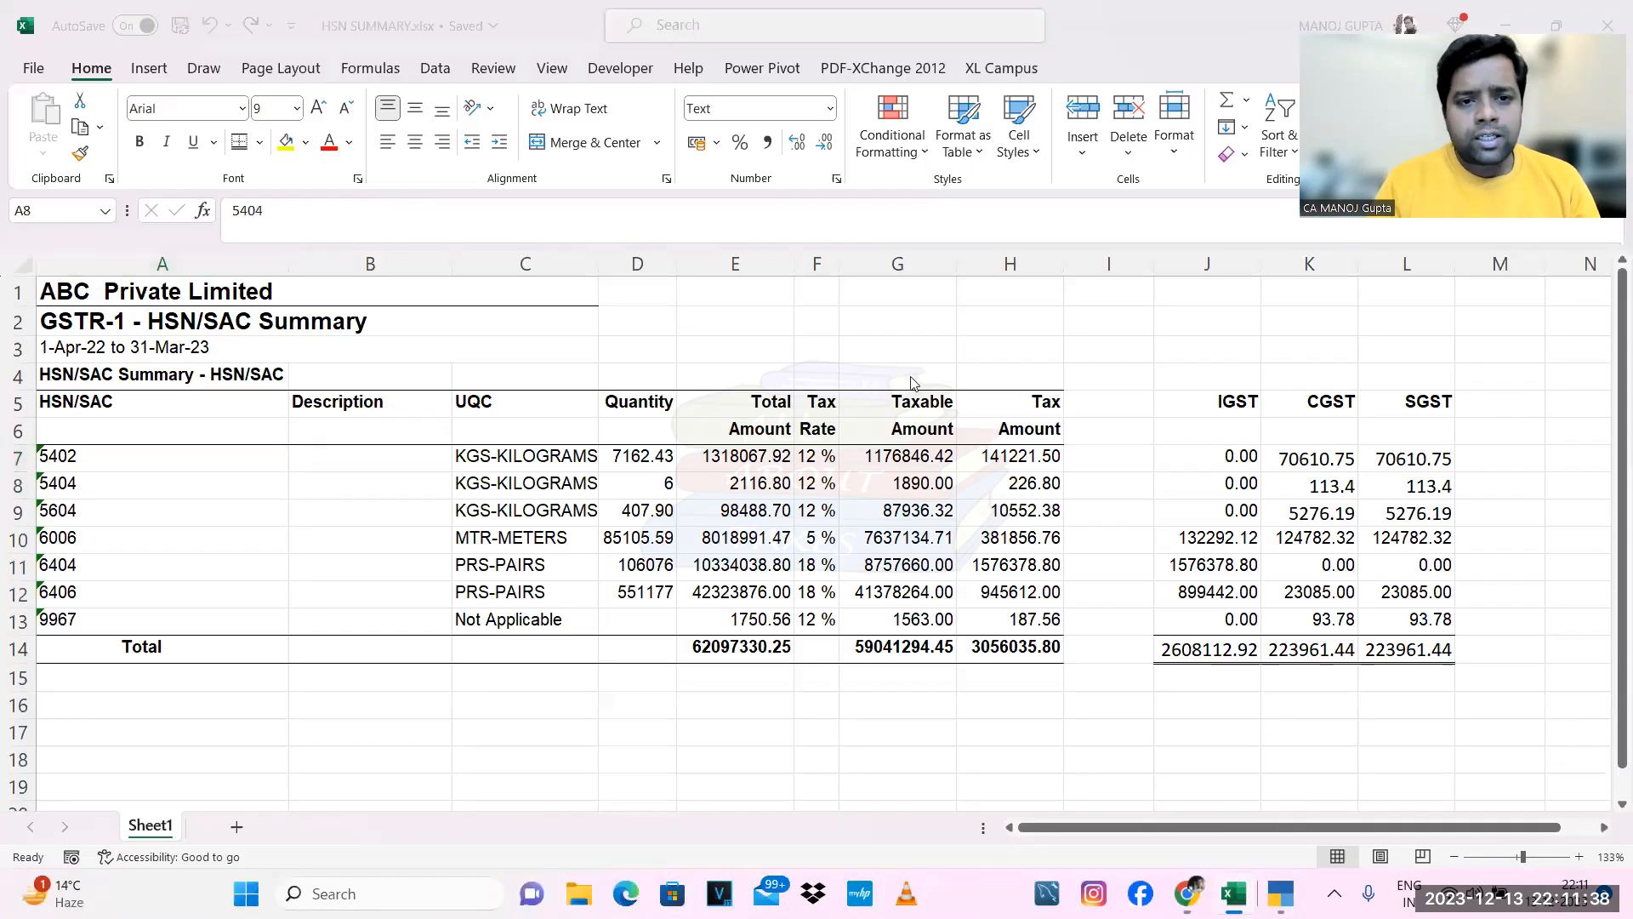
key(alt+Tab)
text(5404)
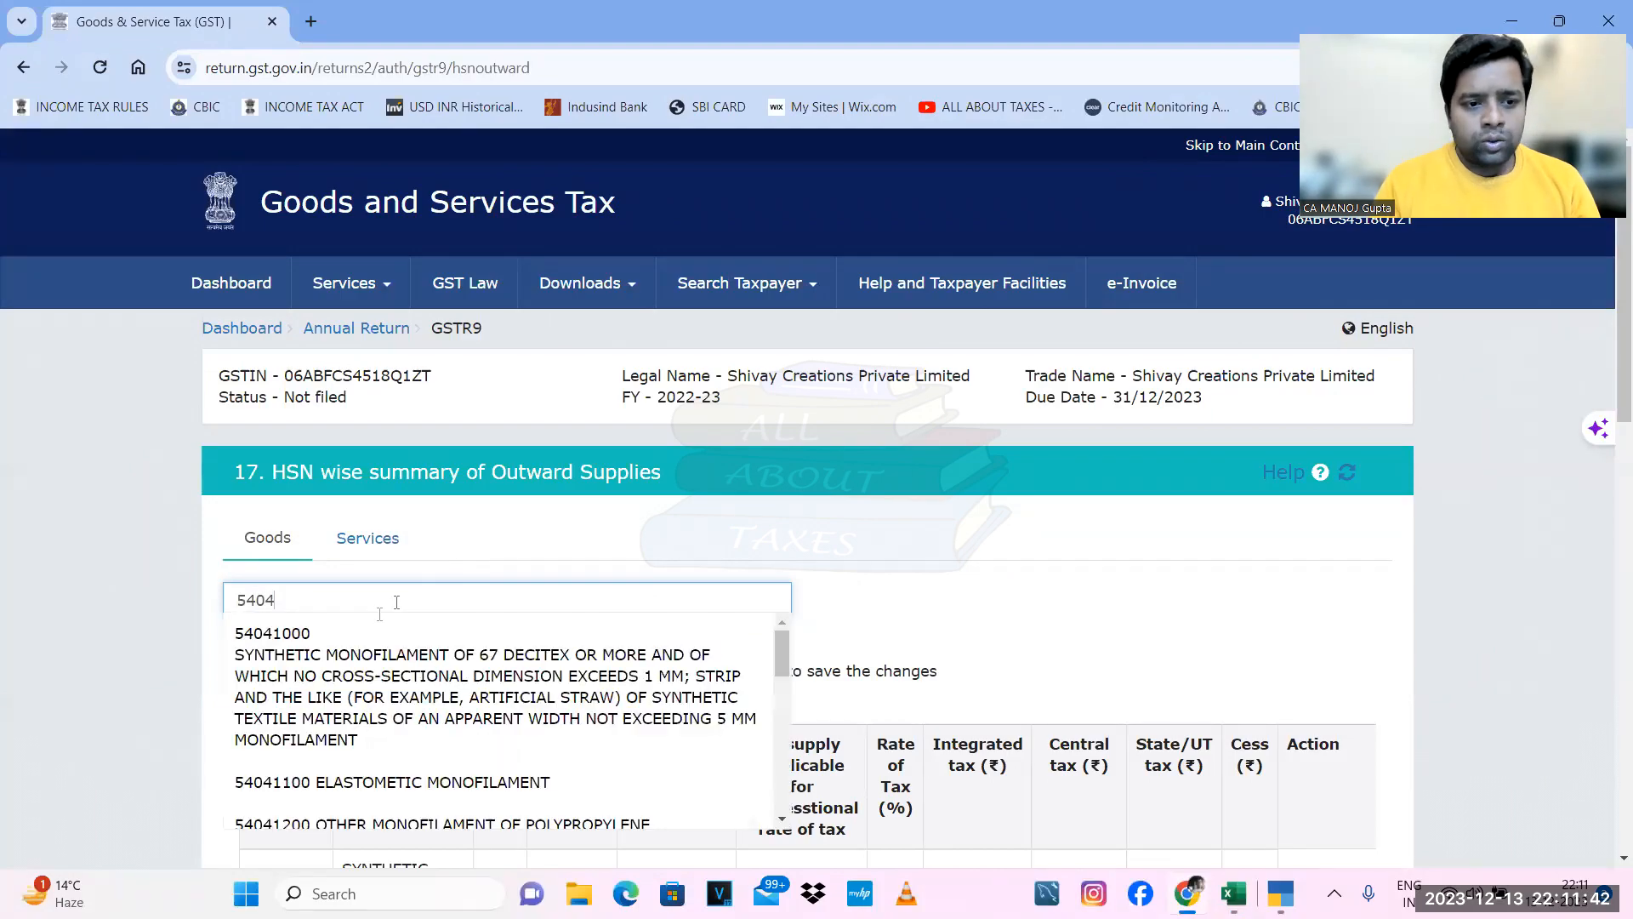
click(380, 634)
scroll(737, 603, down, 10)
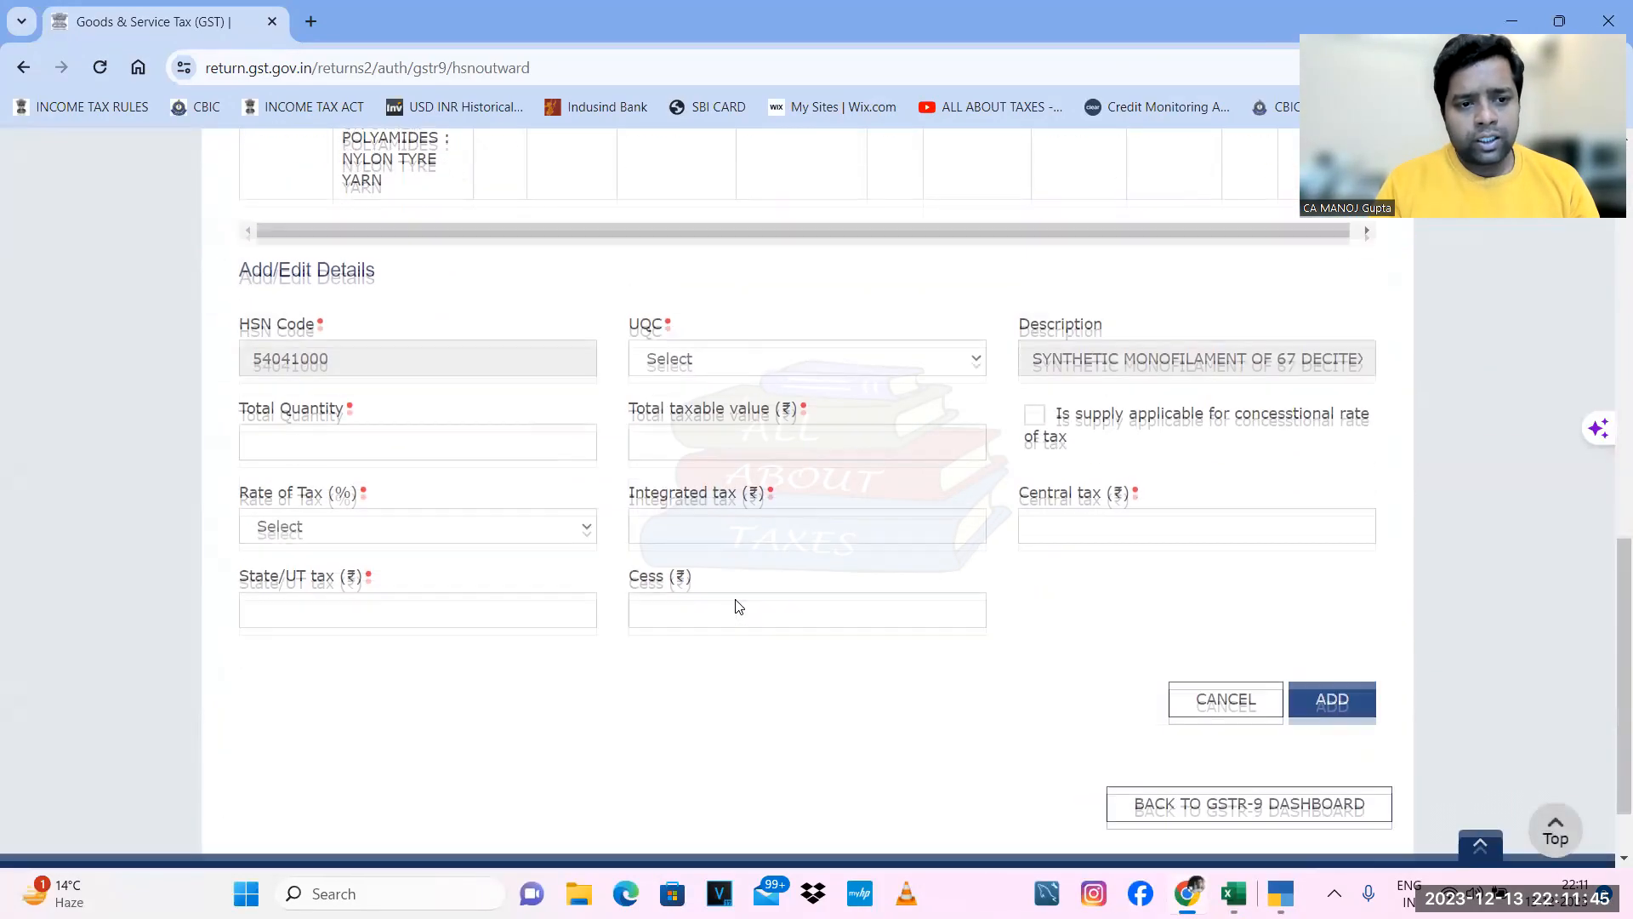
key(k)
key(Return)
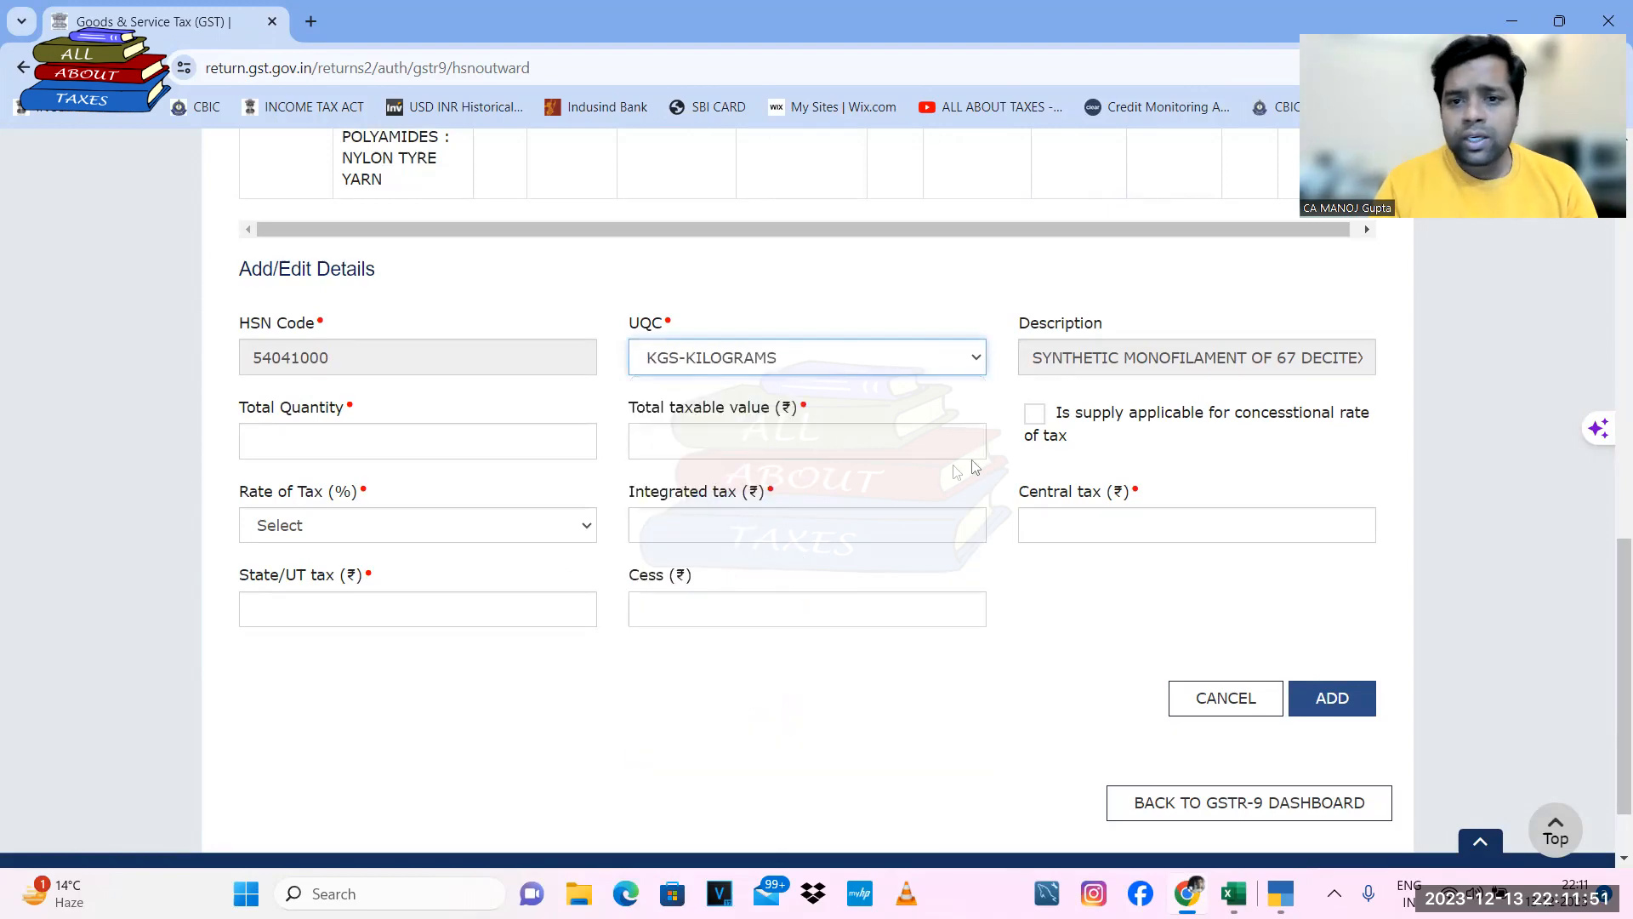
- Check the quantity of HSN 5404 in the Excel summary and enter a total quantity of 6
click(416, 442)
key(alt+Tab)
key(Right)
key(Right)
key(Right)
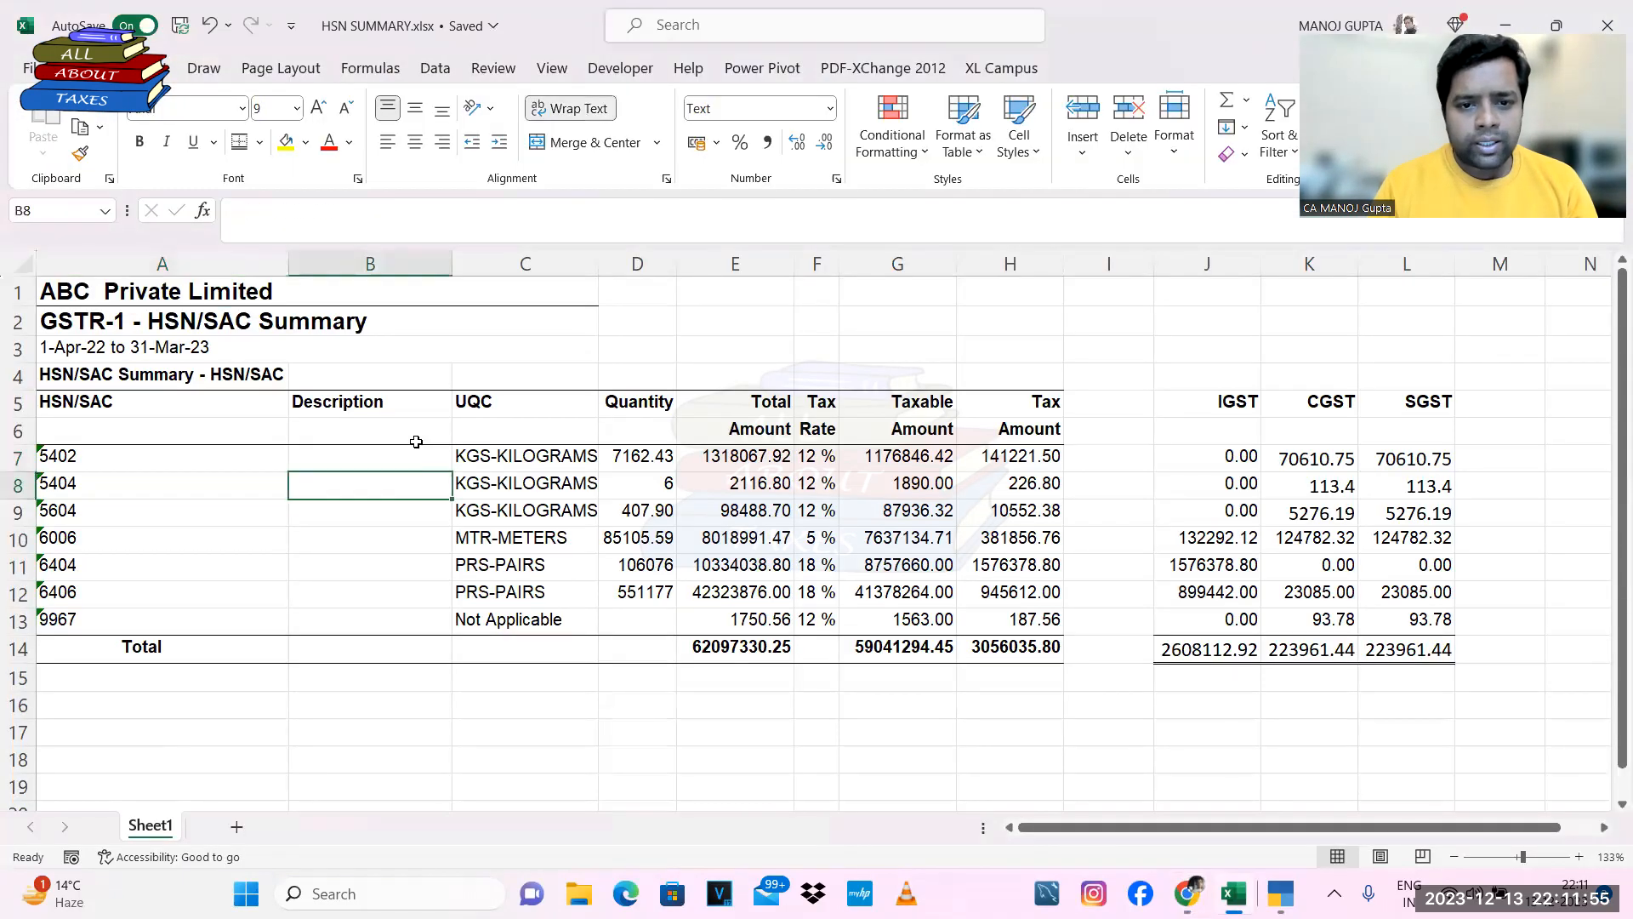
key(alt+Tab)
text(6)
key(Tab)
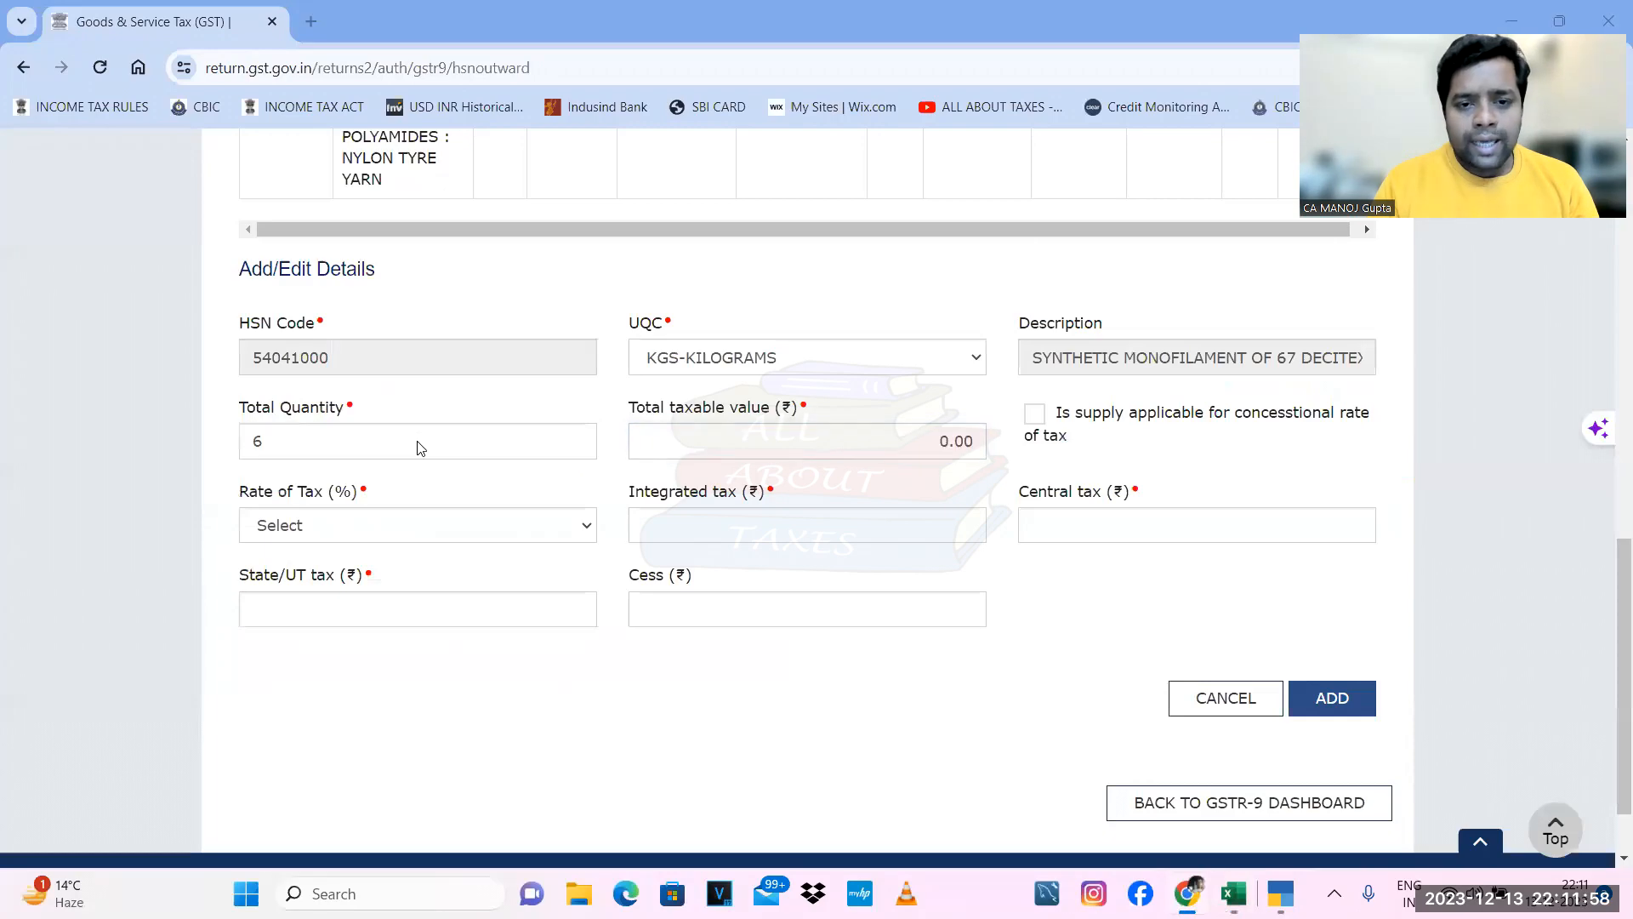
- Check the taxable amount of HSN 5404 in Excel, then enter a taxable value of 1890 and a 12% rate of tax
key(alt+Tab)
key(Right)
key(Right)
key(Right)
key(alt+Tab)
text(1890)
key(Tab)
text(12)
key(Tab)
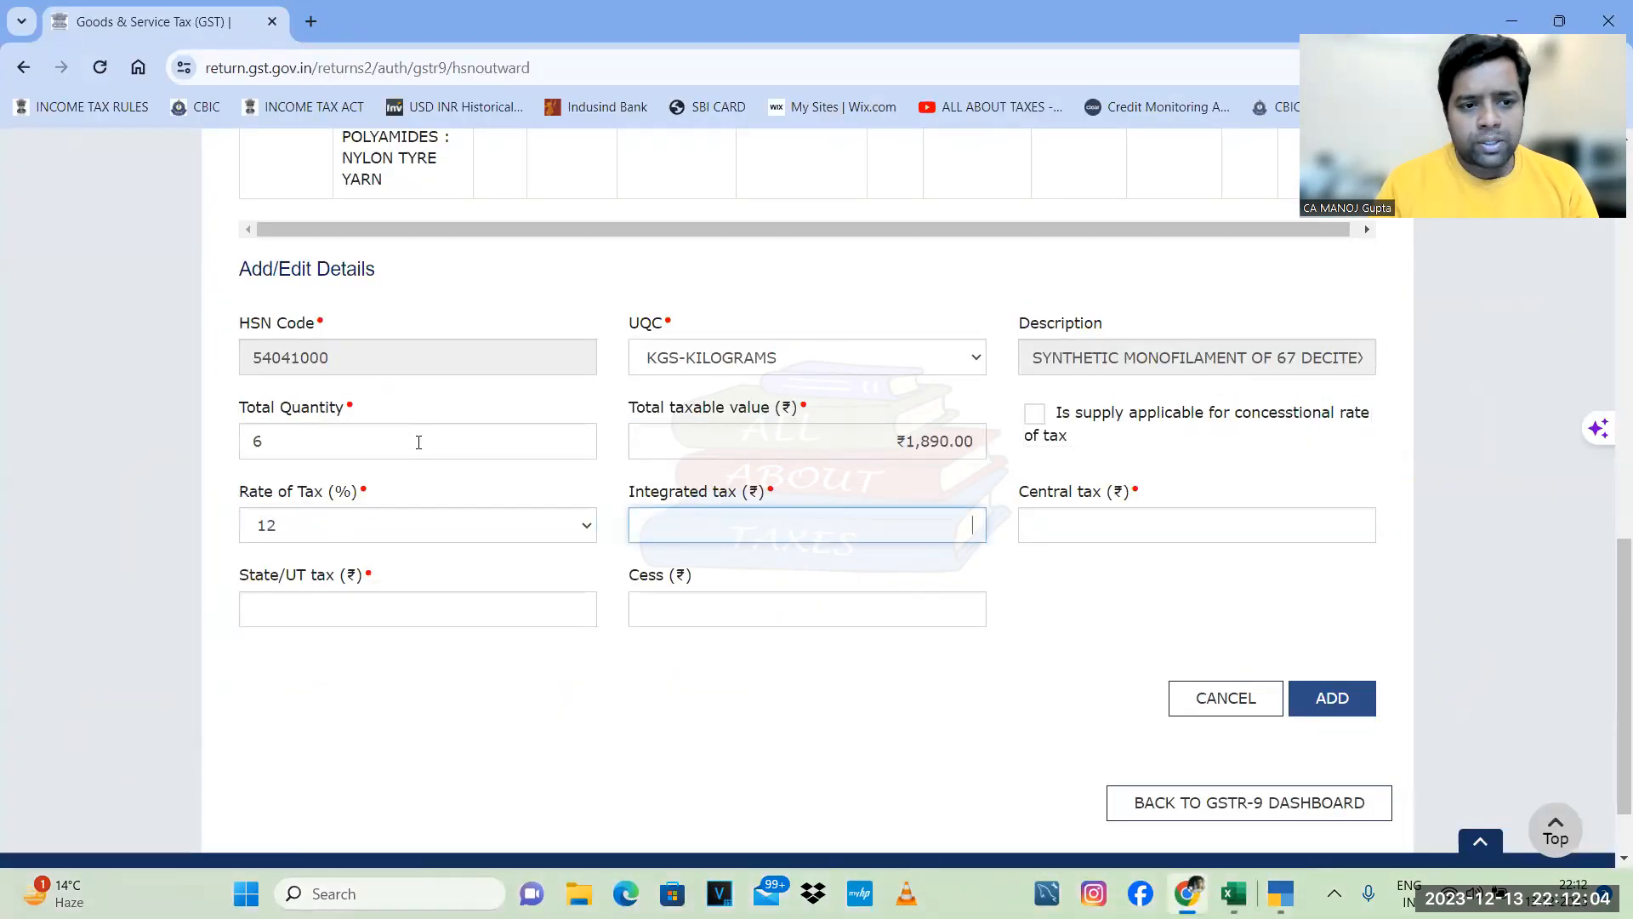
- Check the tax split of HSN 5404 in Excel, then enter 0 as the integrated tax and 113.4 as the central tax
key(alt+Tab)
key(Right)
key(Right)
key(Right)
key(Right)
key(alt+Tab)
key(alt+Tab)
key(alt+Tab)
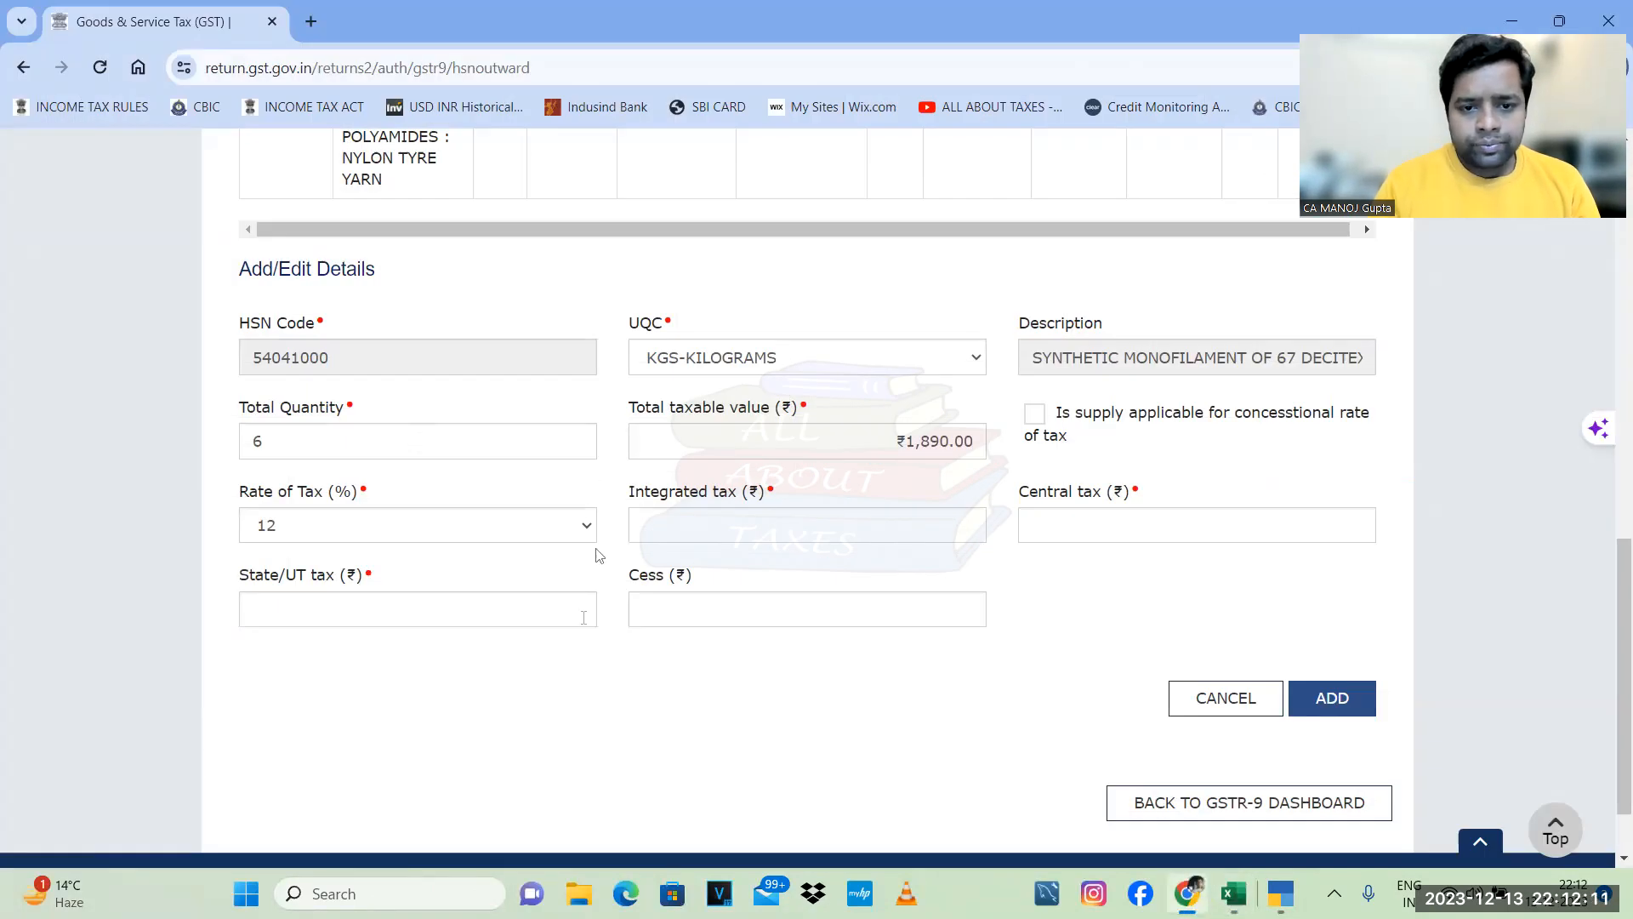
click(868, 537)
text(0)
key(Tab)
text(113.4)
key(Tab)
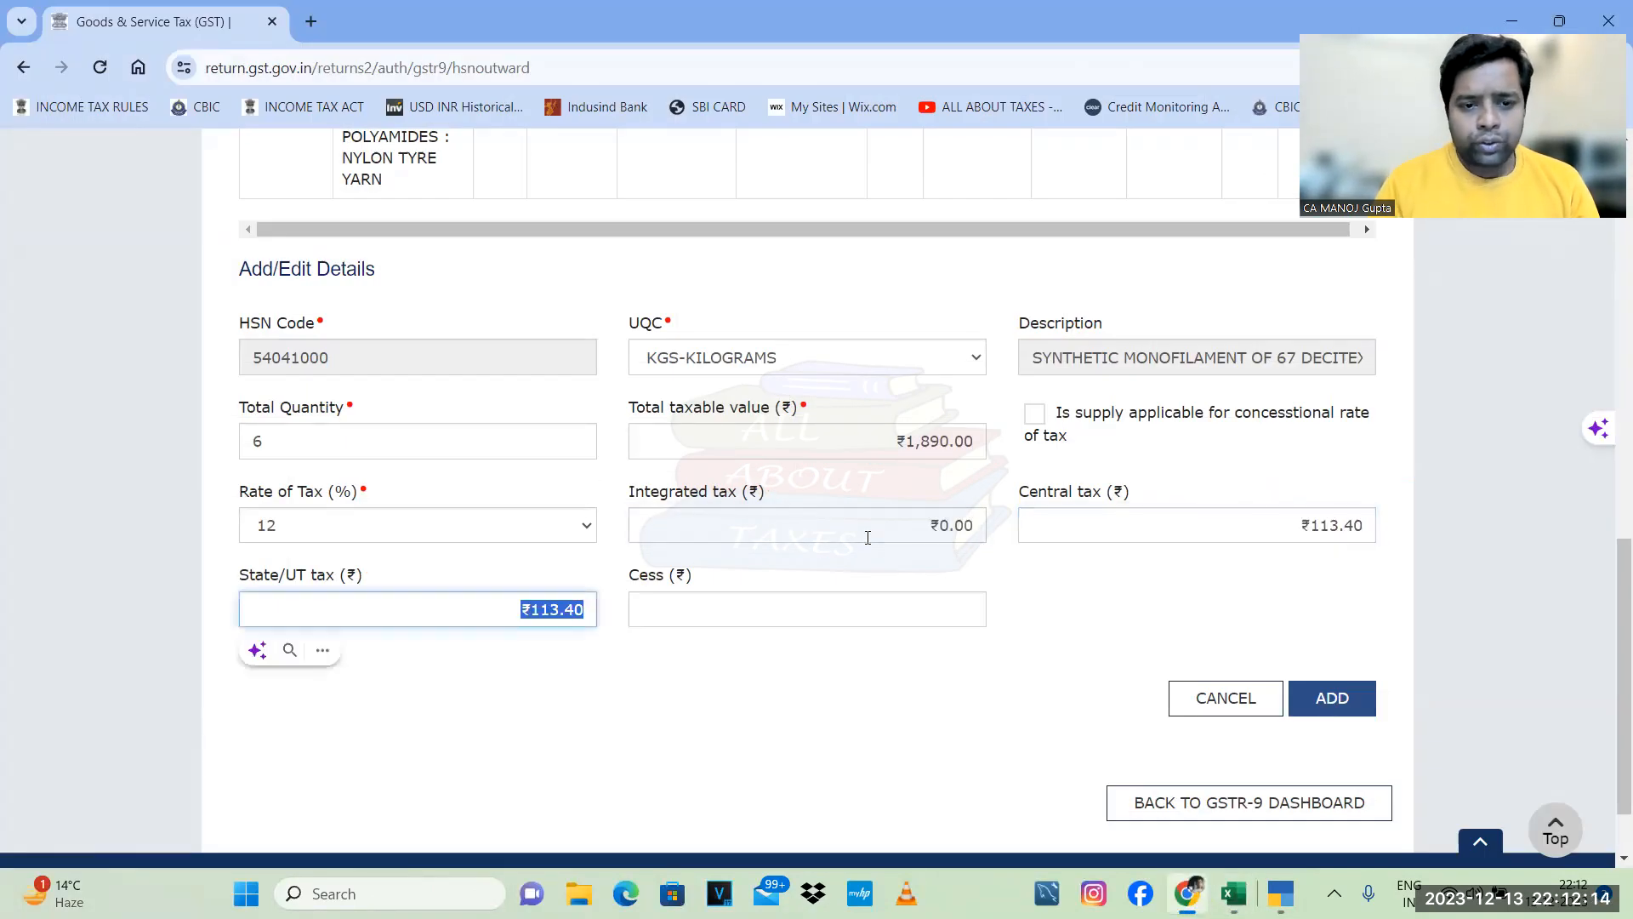
- Set the cess to 0 and add the HSN 54041000 entry to the outward supplies table
click(769, 612)
text(0)
key(Tab)
key(alt+Tab)
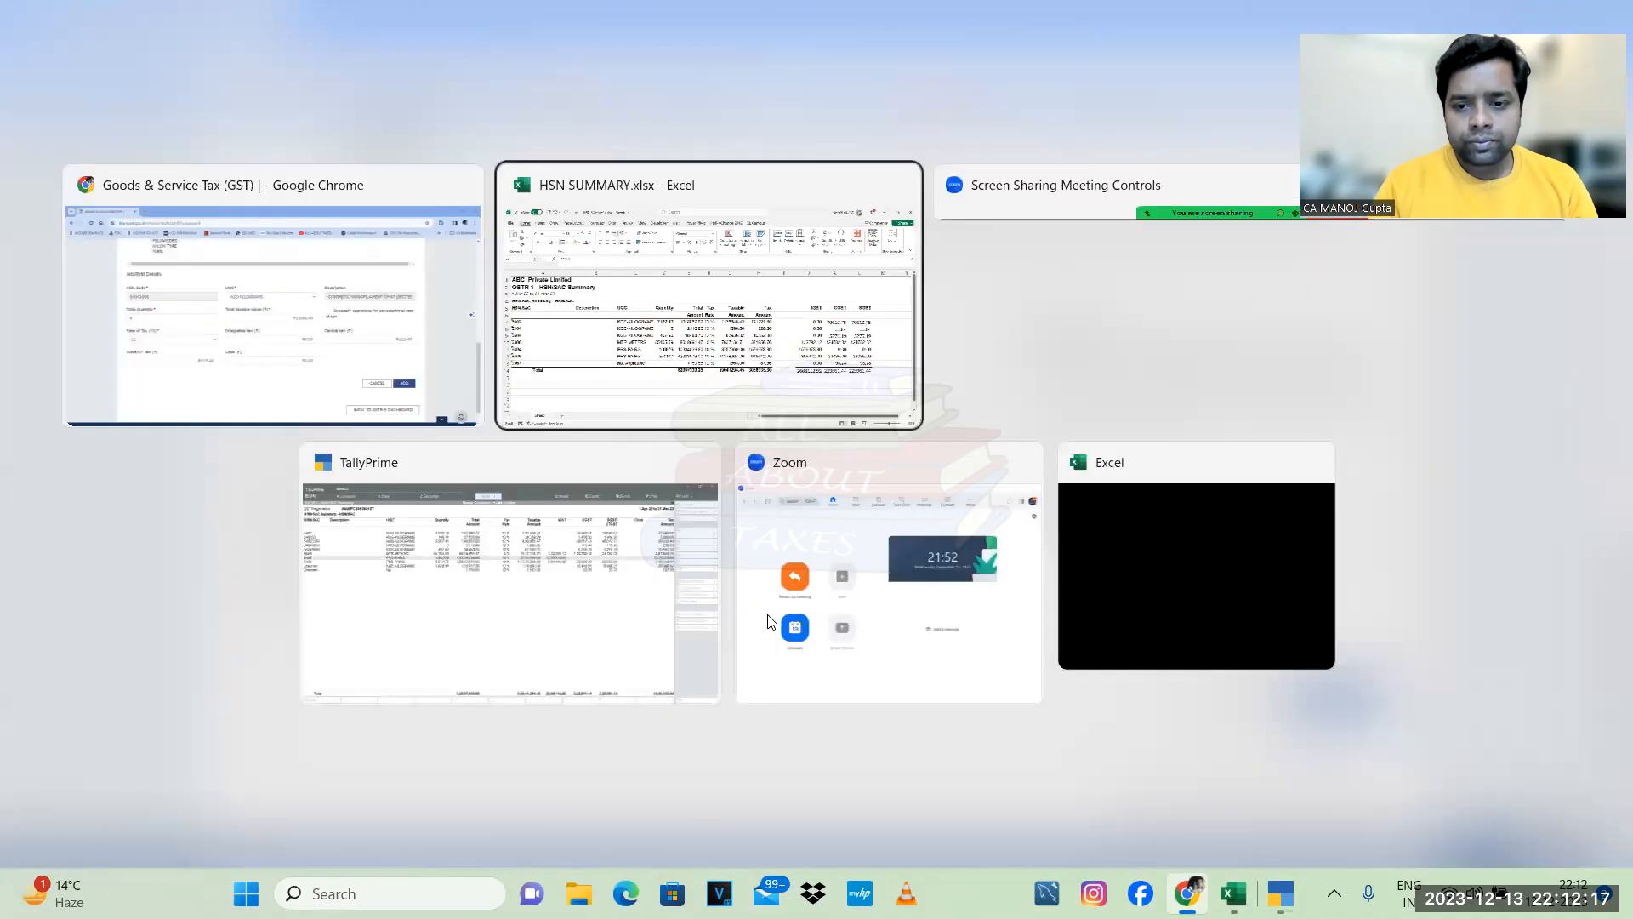
key(alt+Tab)
click(1333, 698)
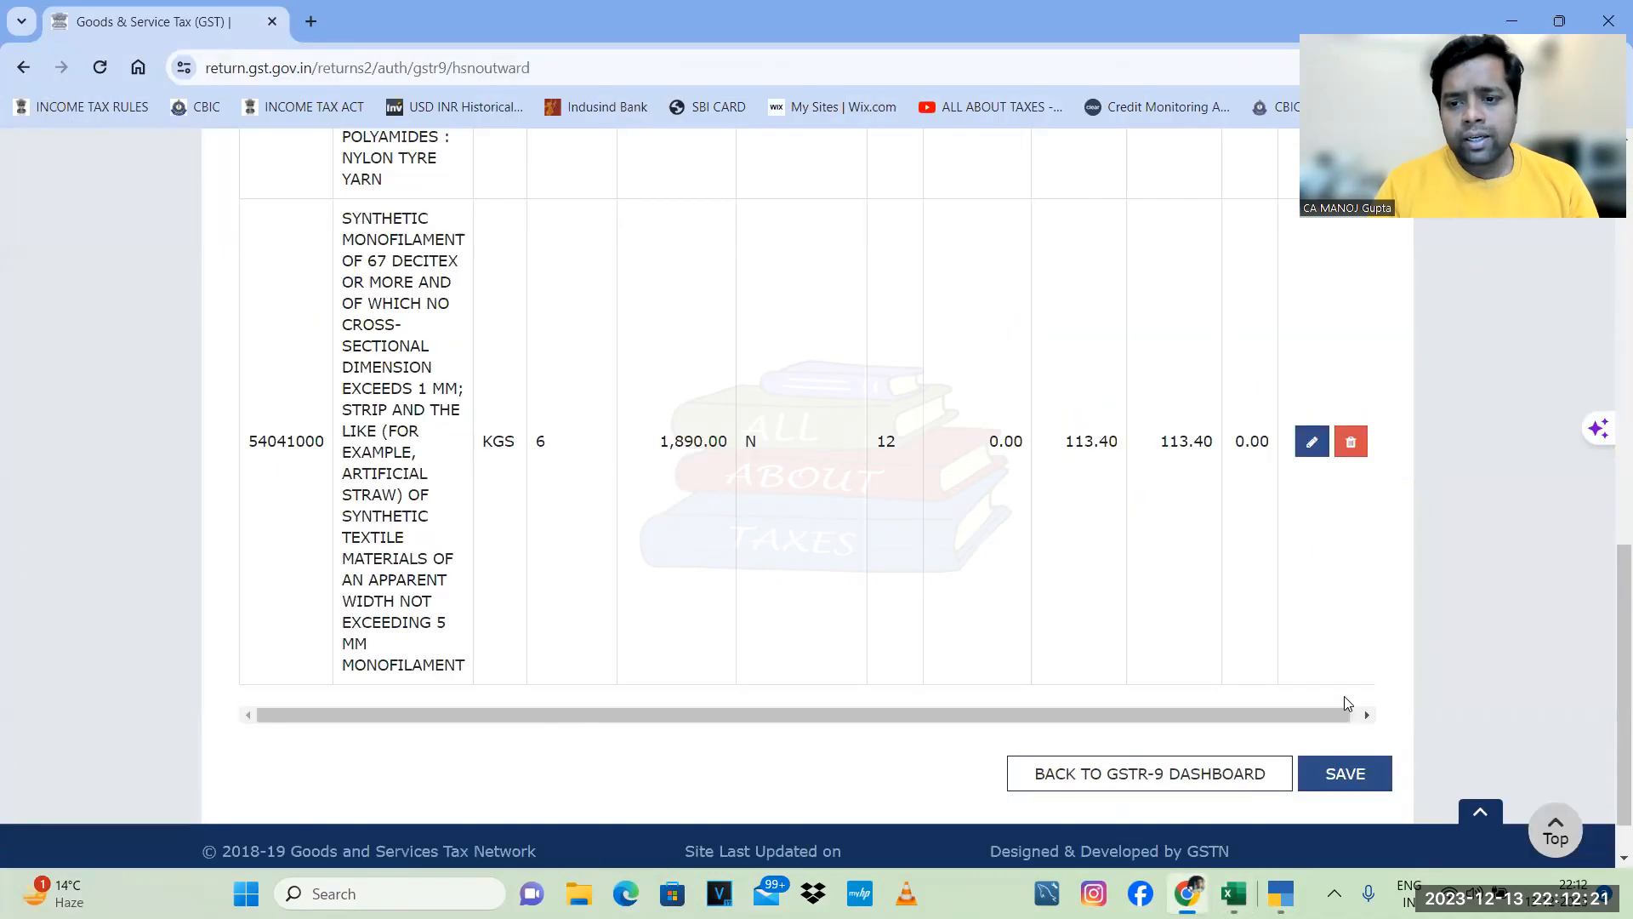
- Review the entered HSN rows, save the table 17 details, and return to the GSTR-9 dashboard
scroll(992, 569, up, 5)
scroll(995, 570, down, 2)
scroll(995, 570, up, 8)
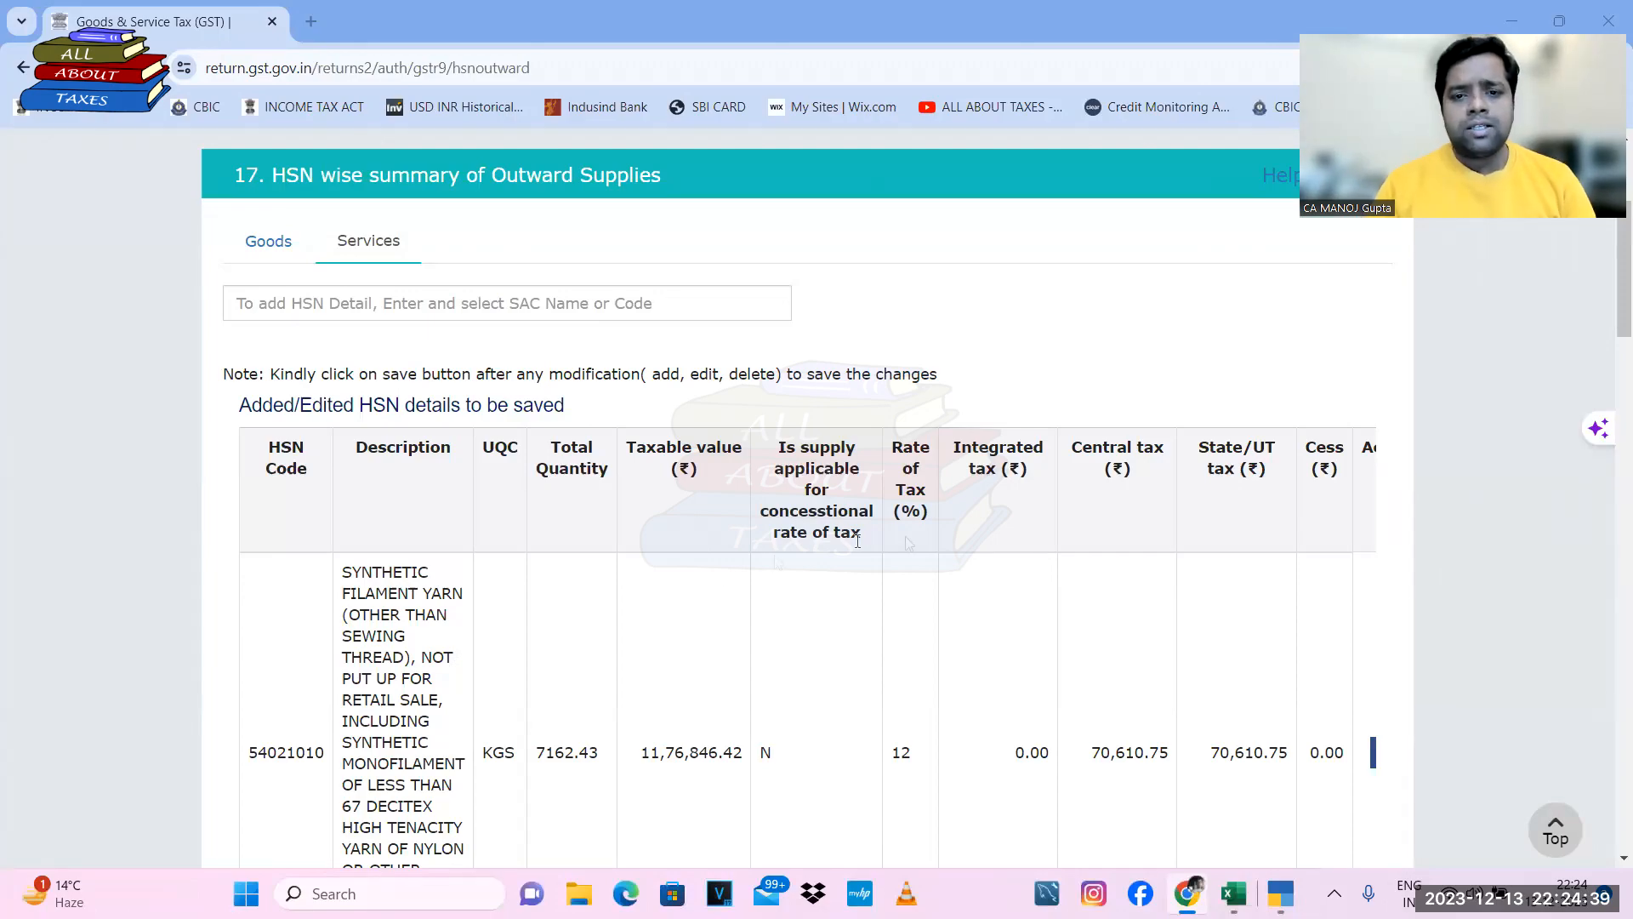
scroll(697, 583, down, 12)
scroll(697, 583, down, 10)
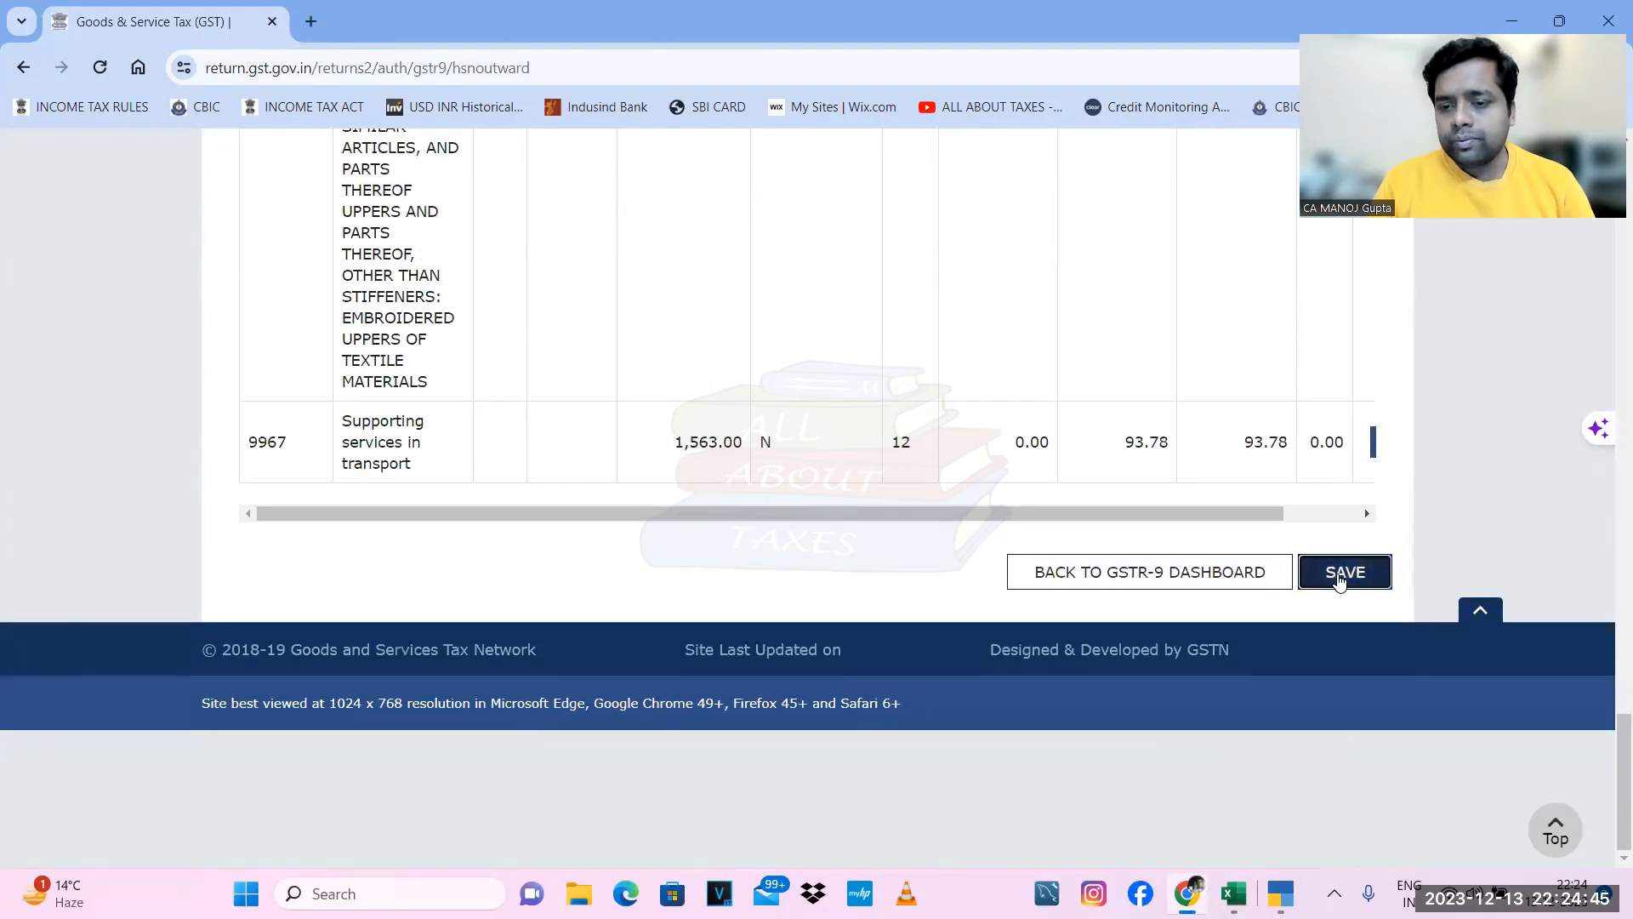
click(1338, 578)
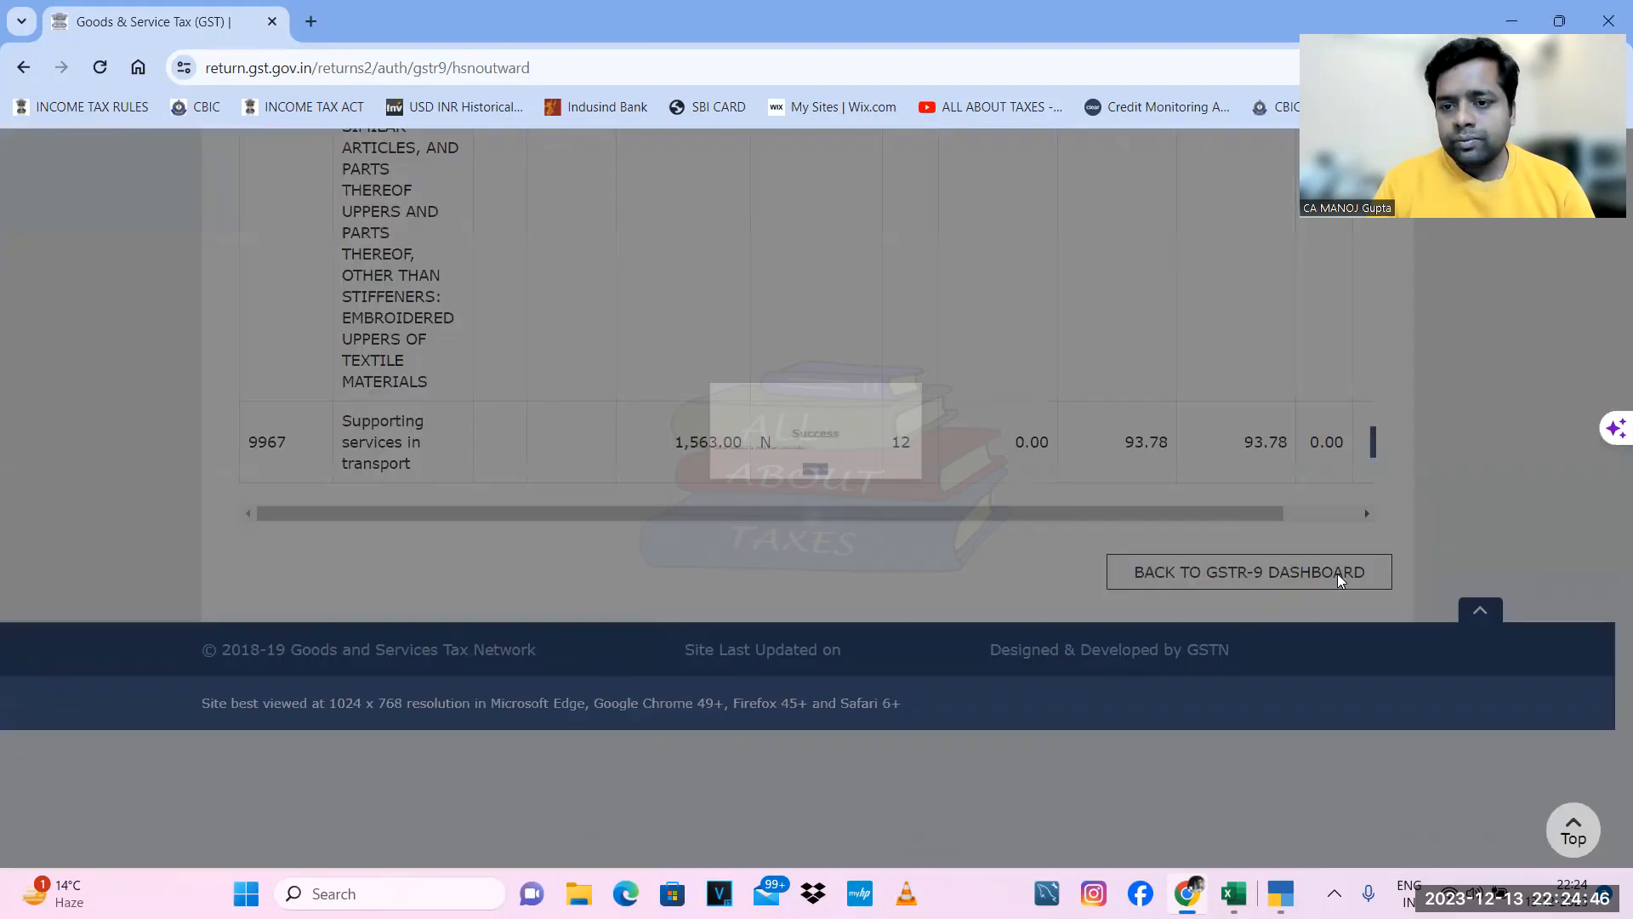
click(807, 458)
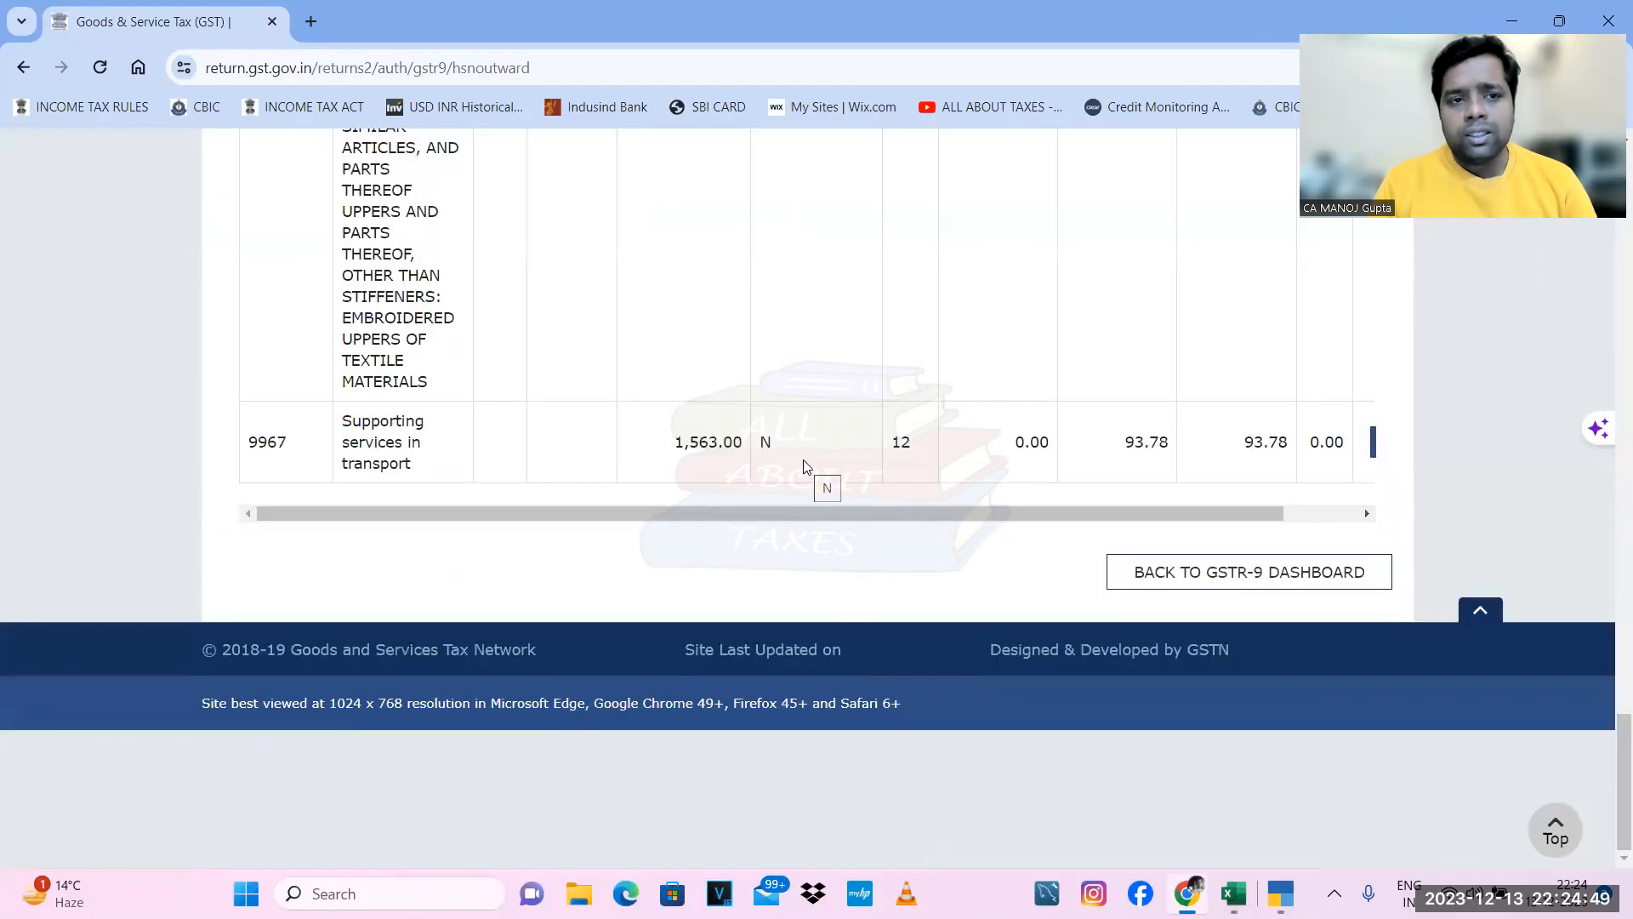
click(1136, 571)
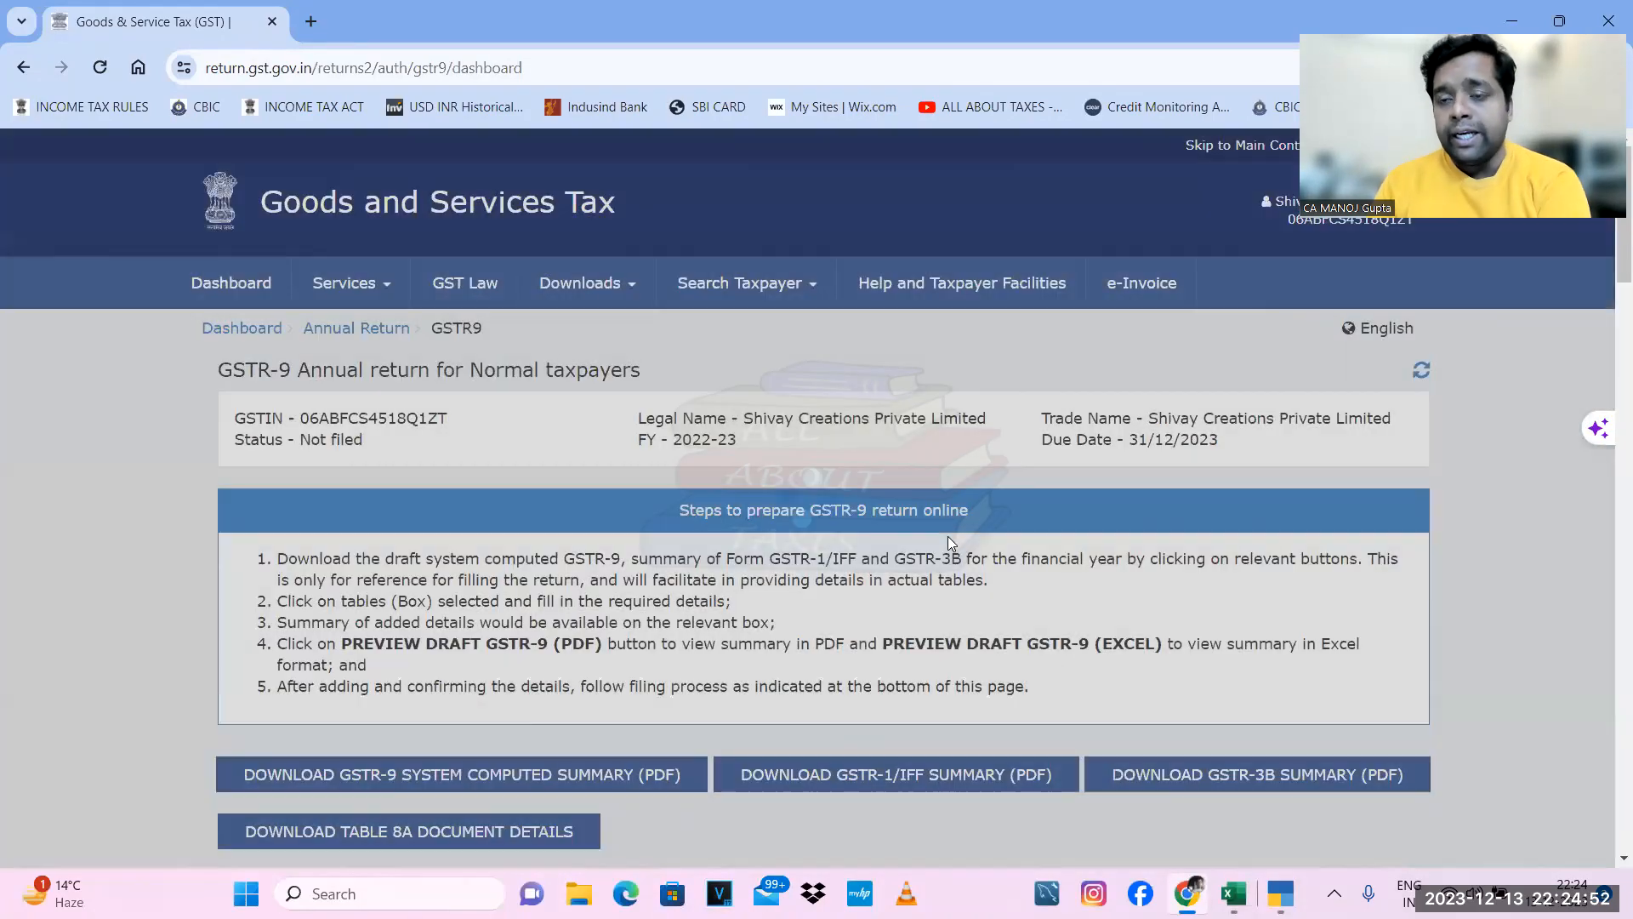
- View table 18, the HSN wise summary of inward supplies, and go back to the GSTR-9 dashboard without adding records
scroll(950, 542, up, 2)
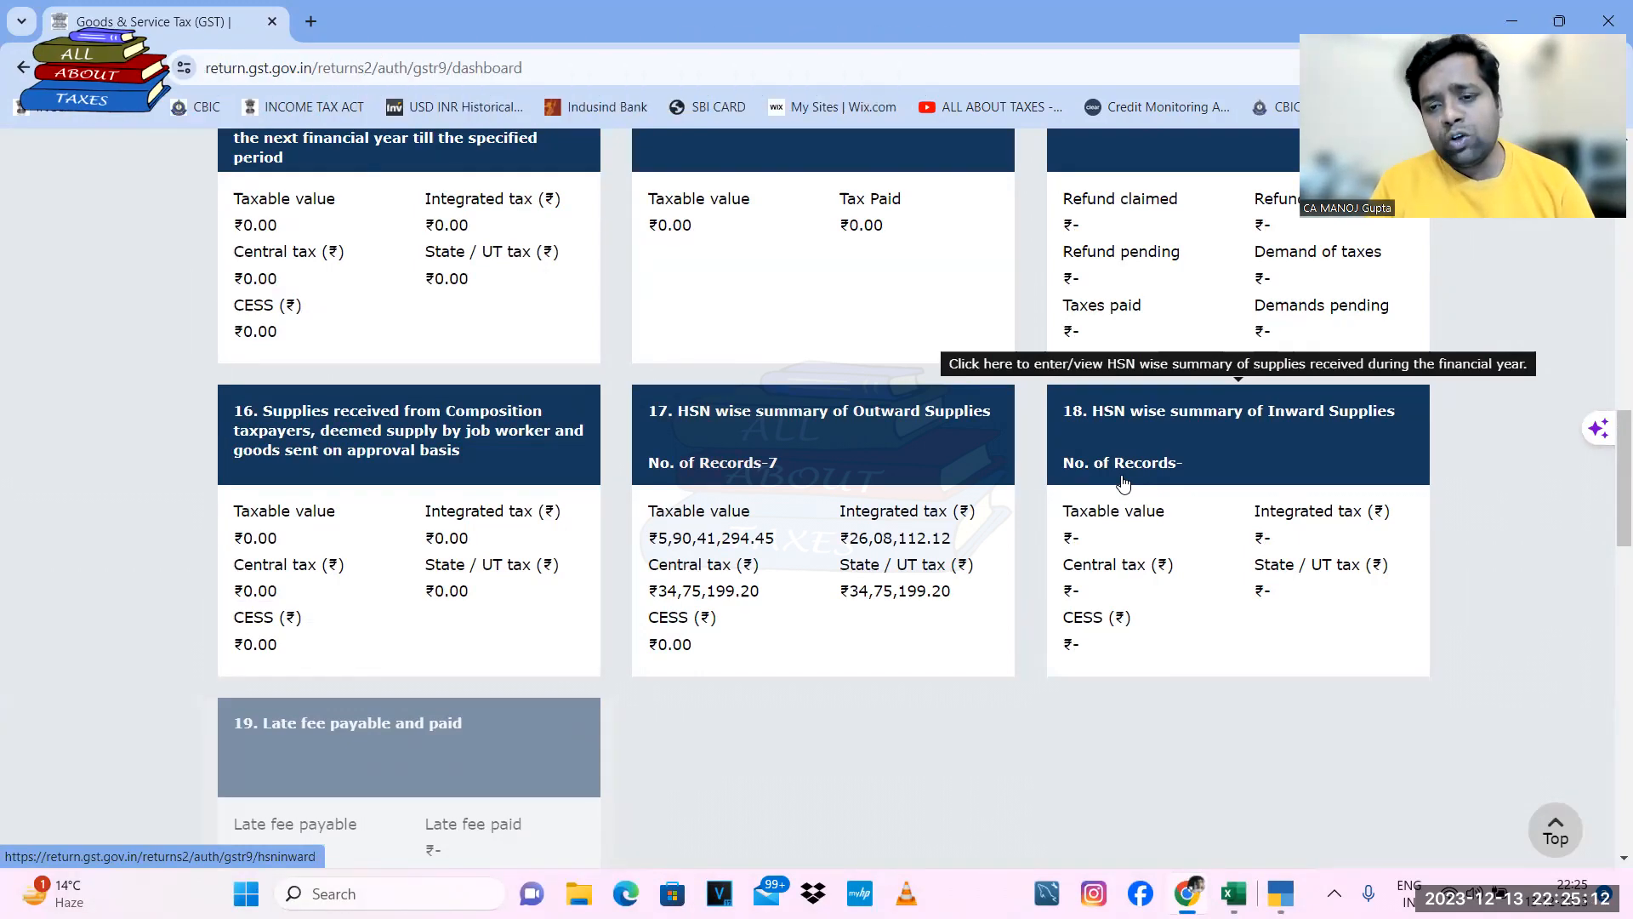
click(1123, 482)
scroll(817, 533, down, 2)
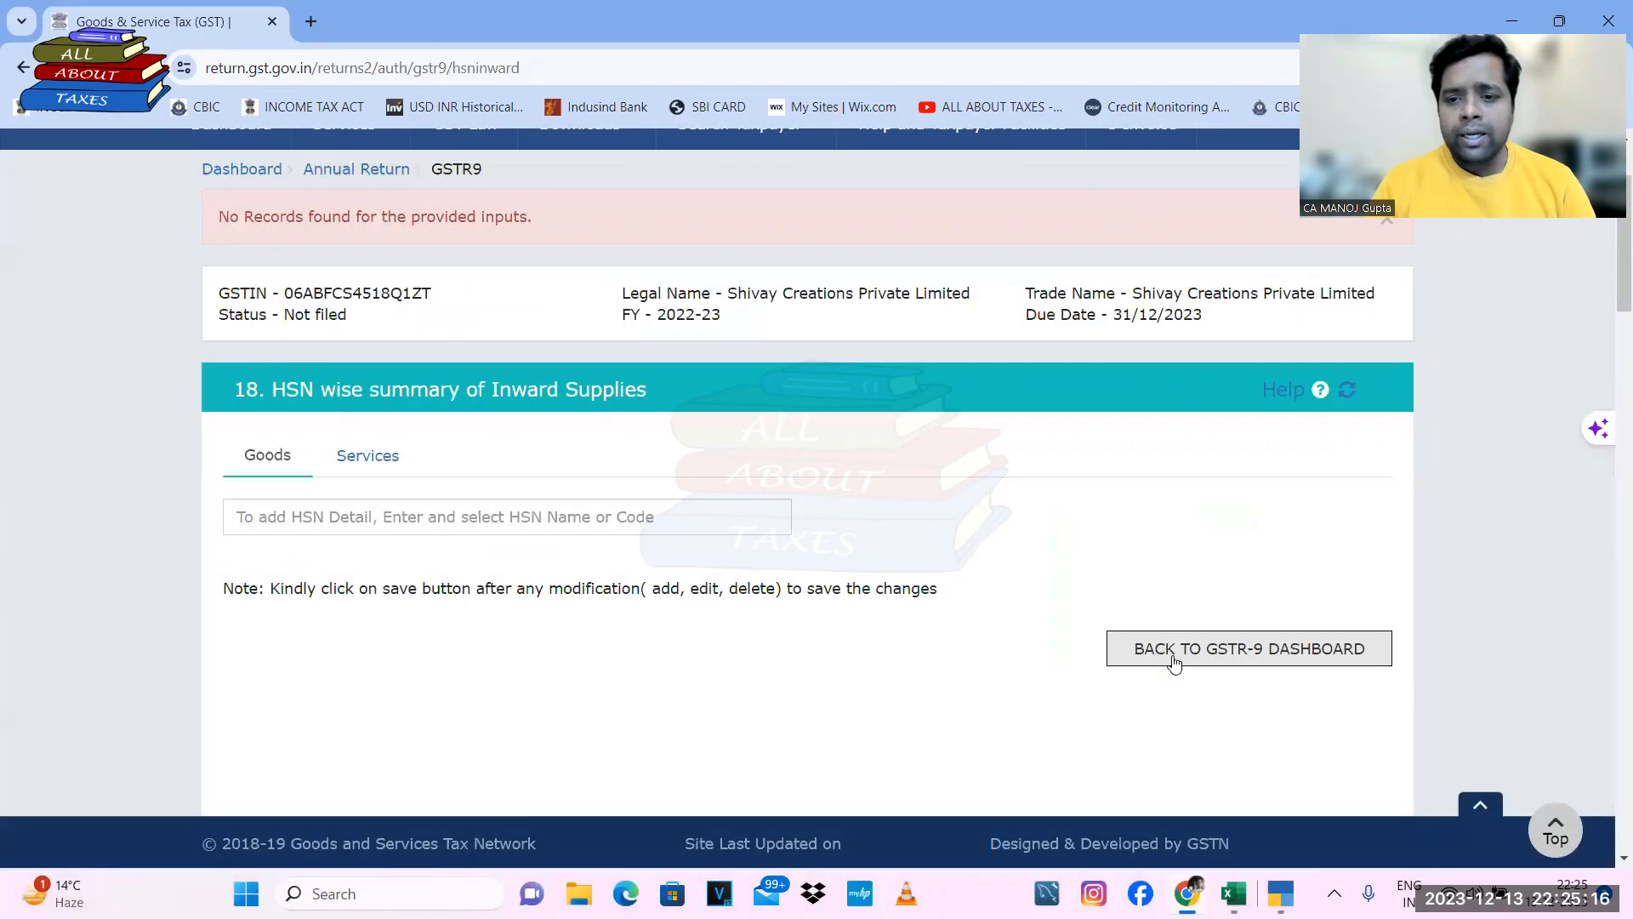
click(1174, 649)
- Examine the dashboard summaries of tables 16 to 19 and the steps for filing the GSTR-9 return
scroll(823, 597, down, 10)
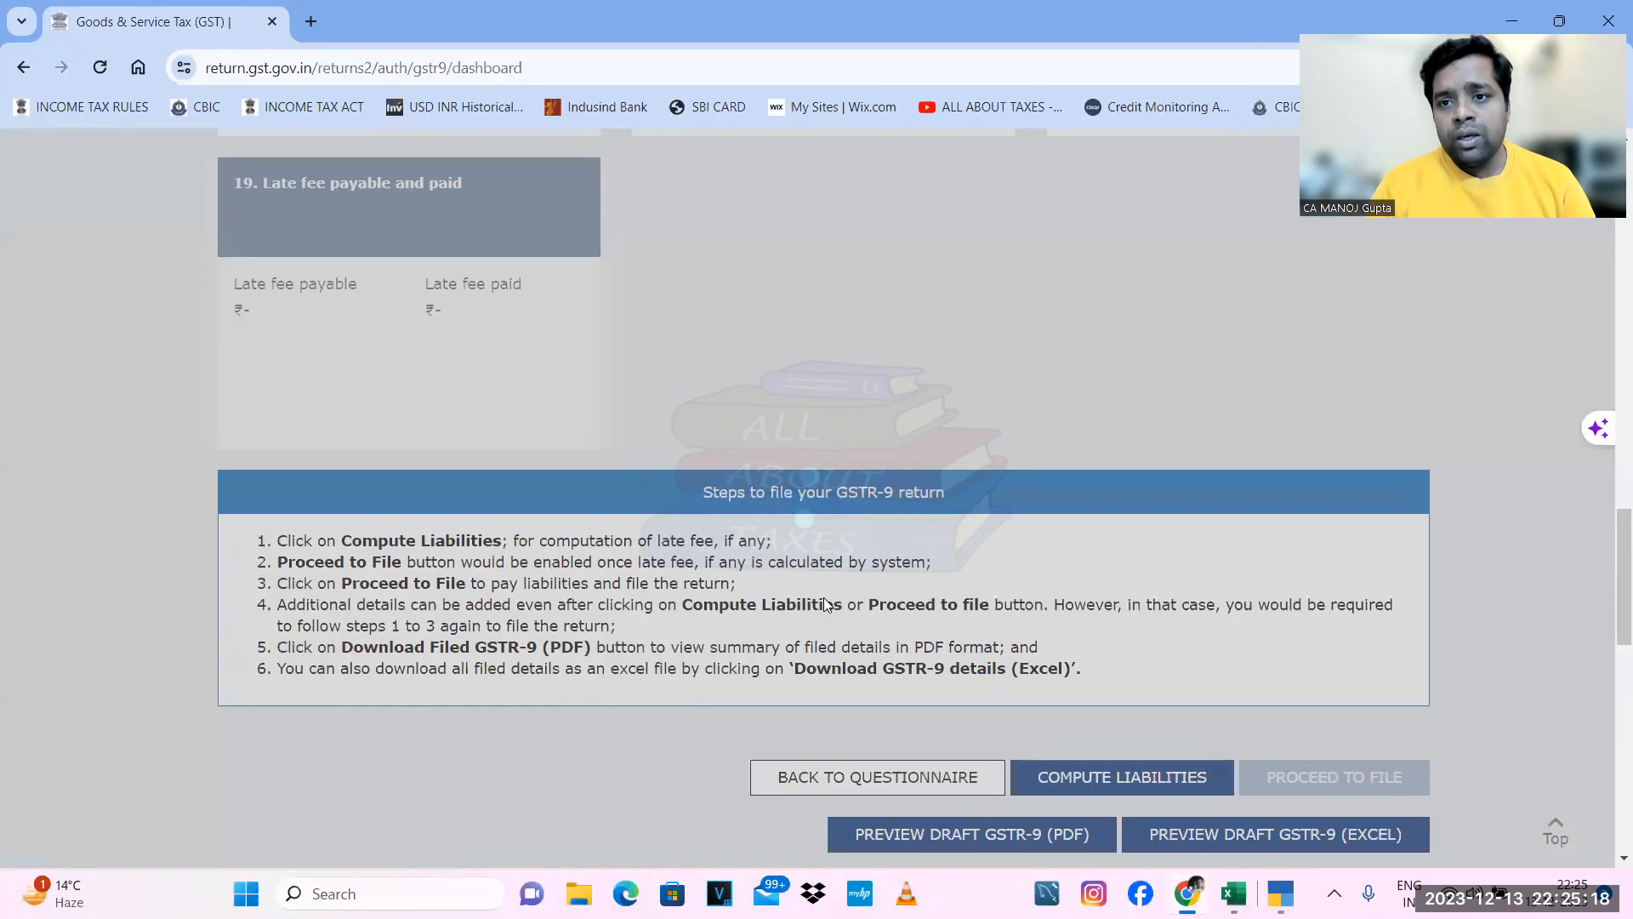
scroll(824, 600, up, 1)
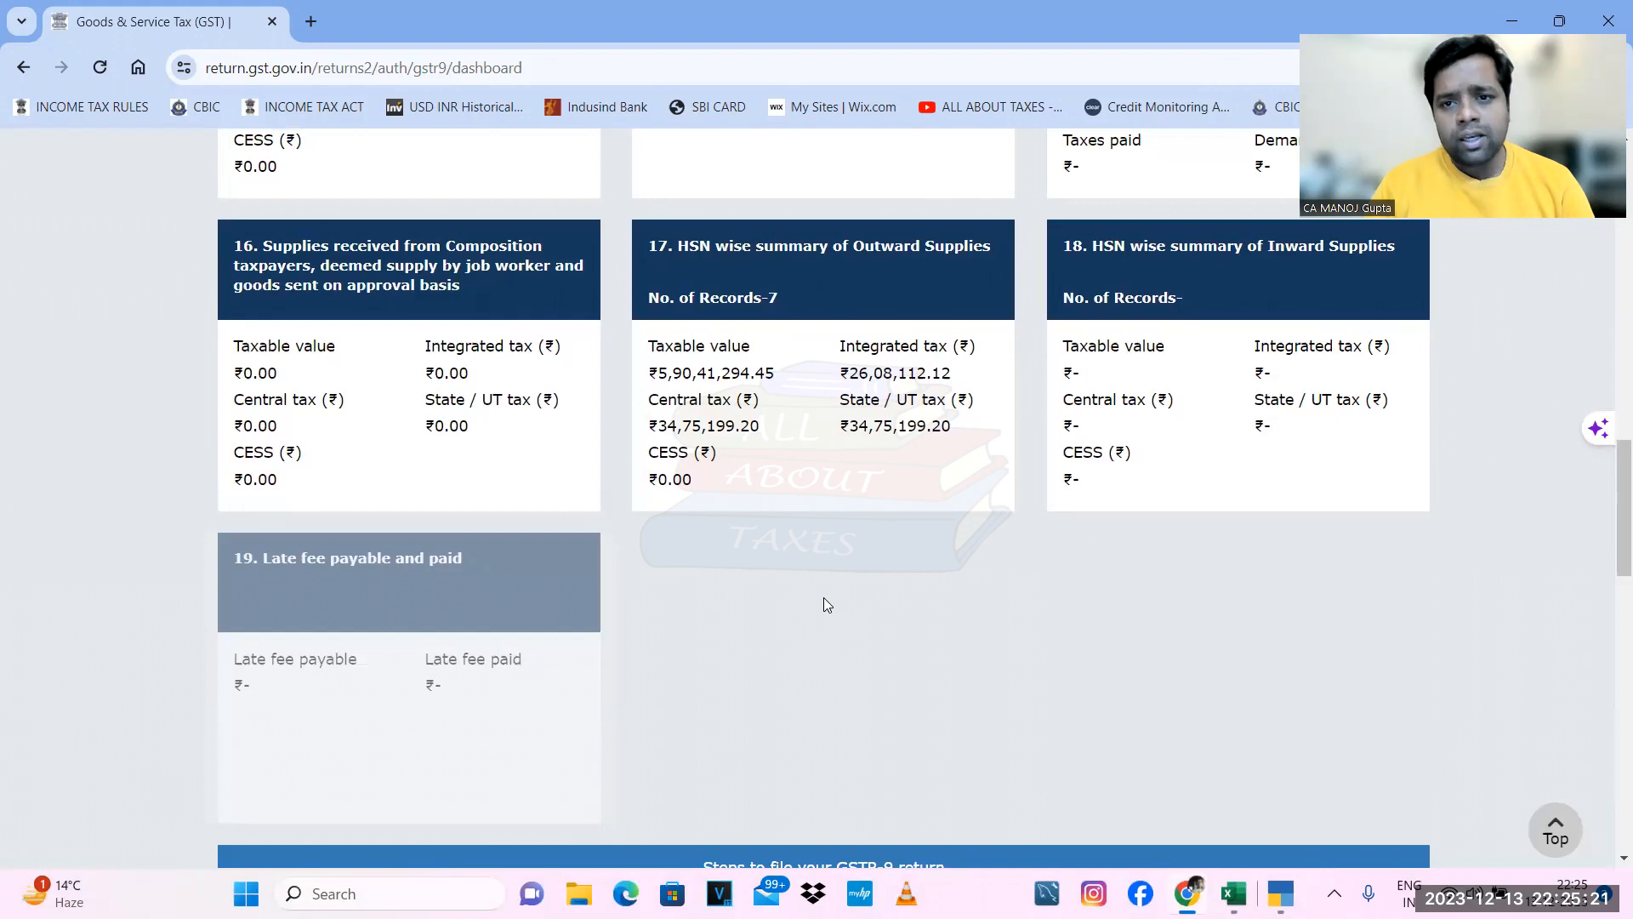
scroll(824, 597, up, 1)
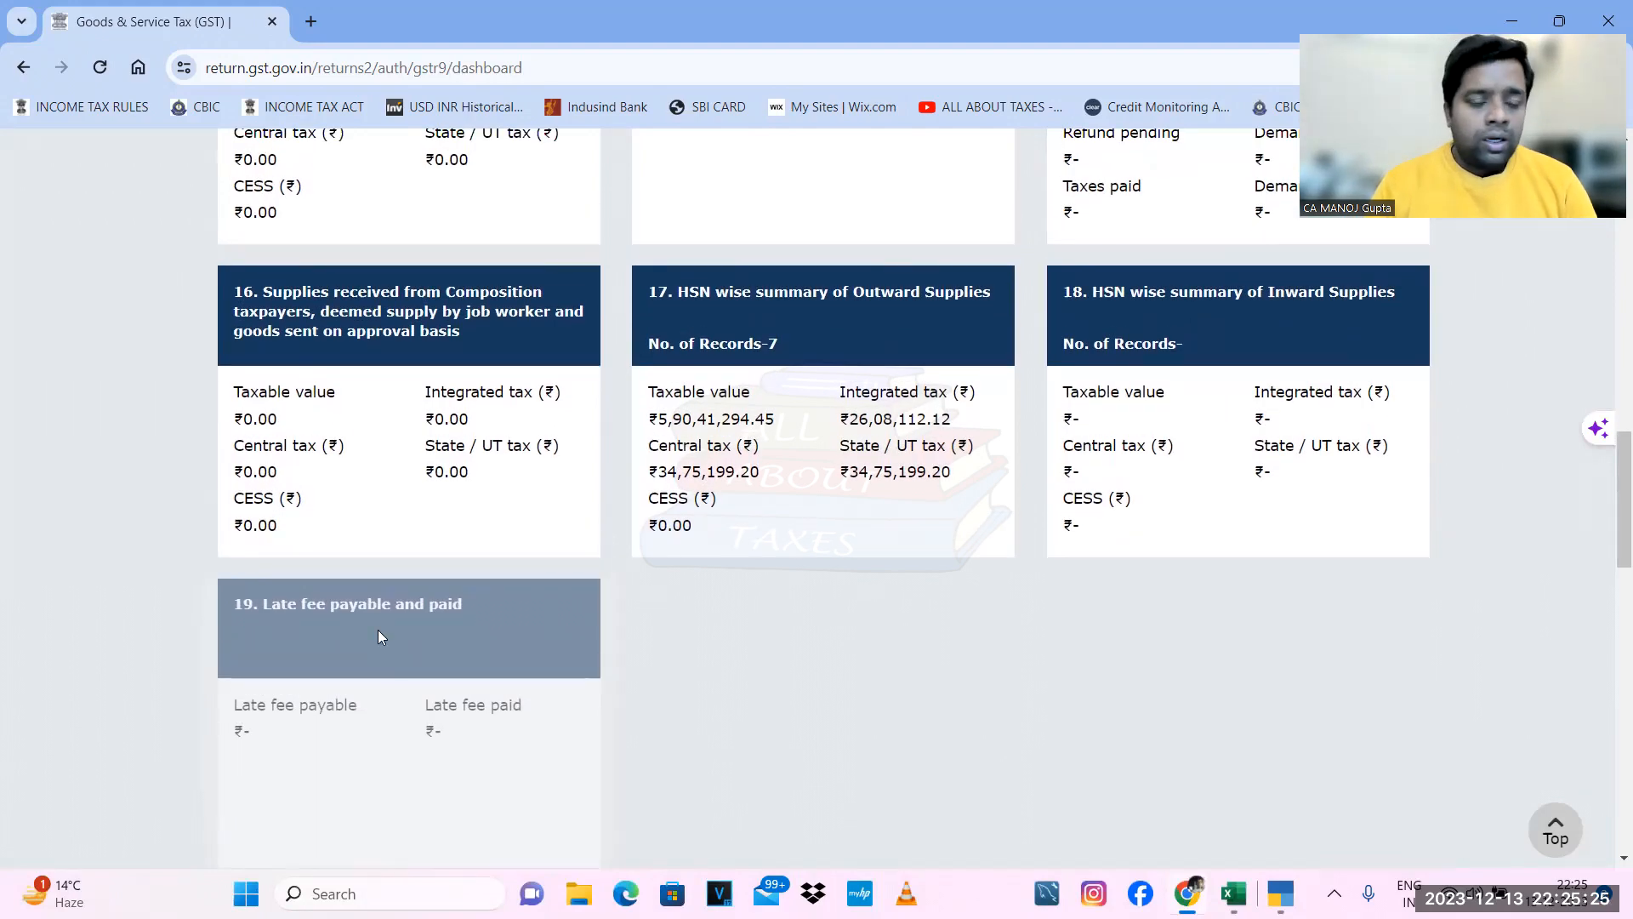
scroll(417, 593, down, 2)
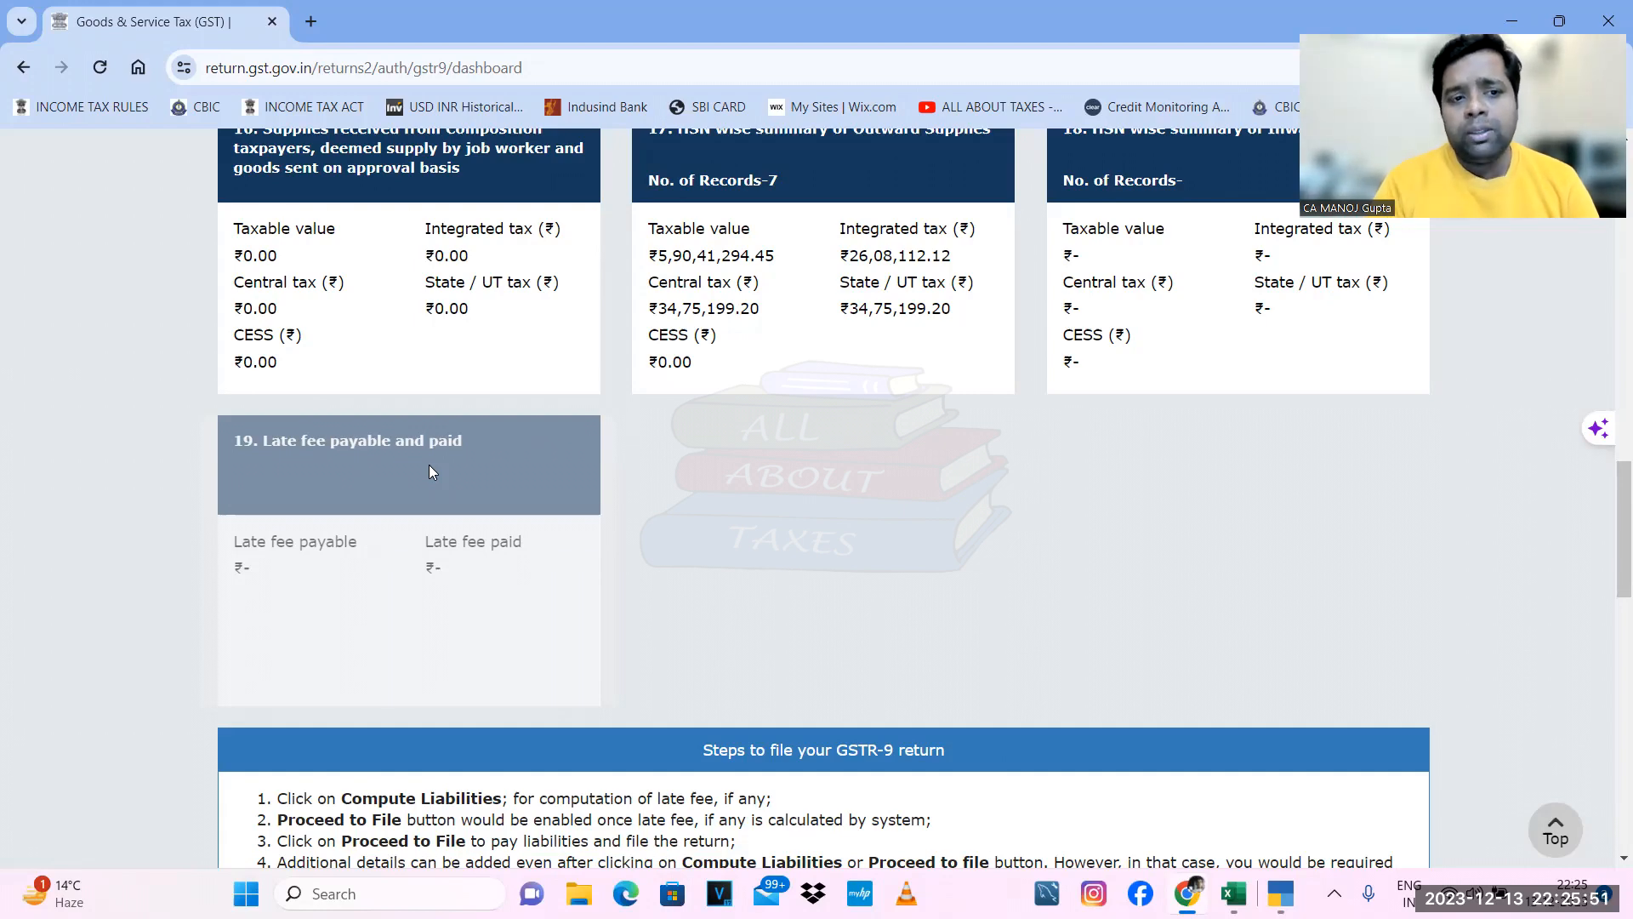
scroll(802, 517, down, 3)
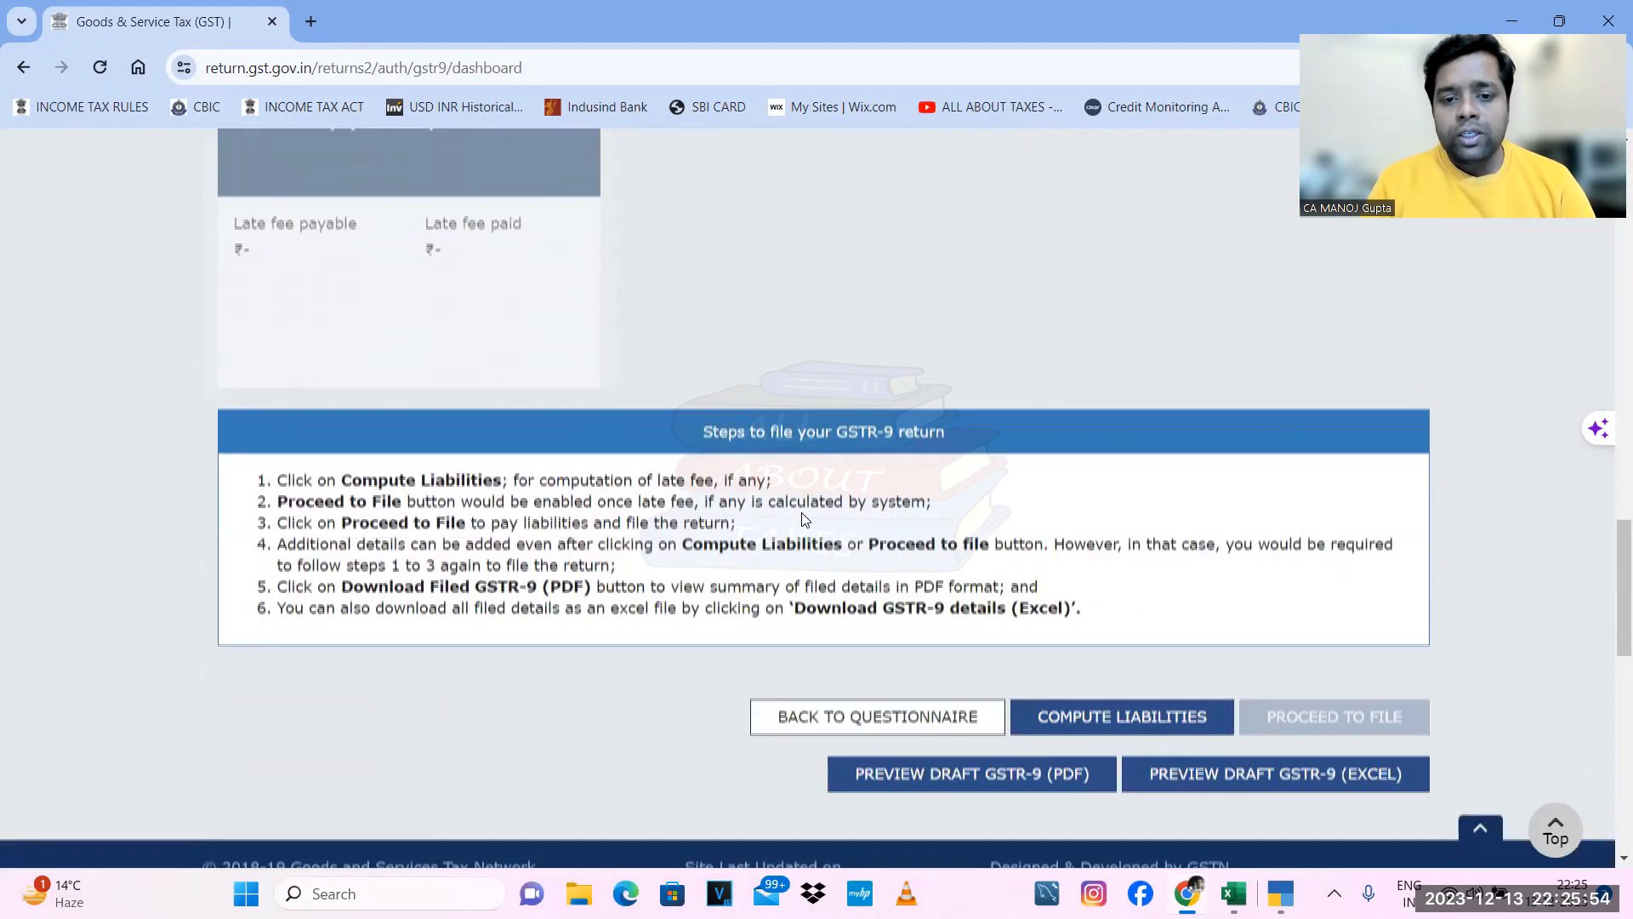
scroll(801, 517, up, 6)
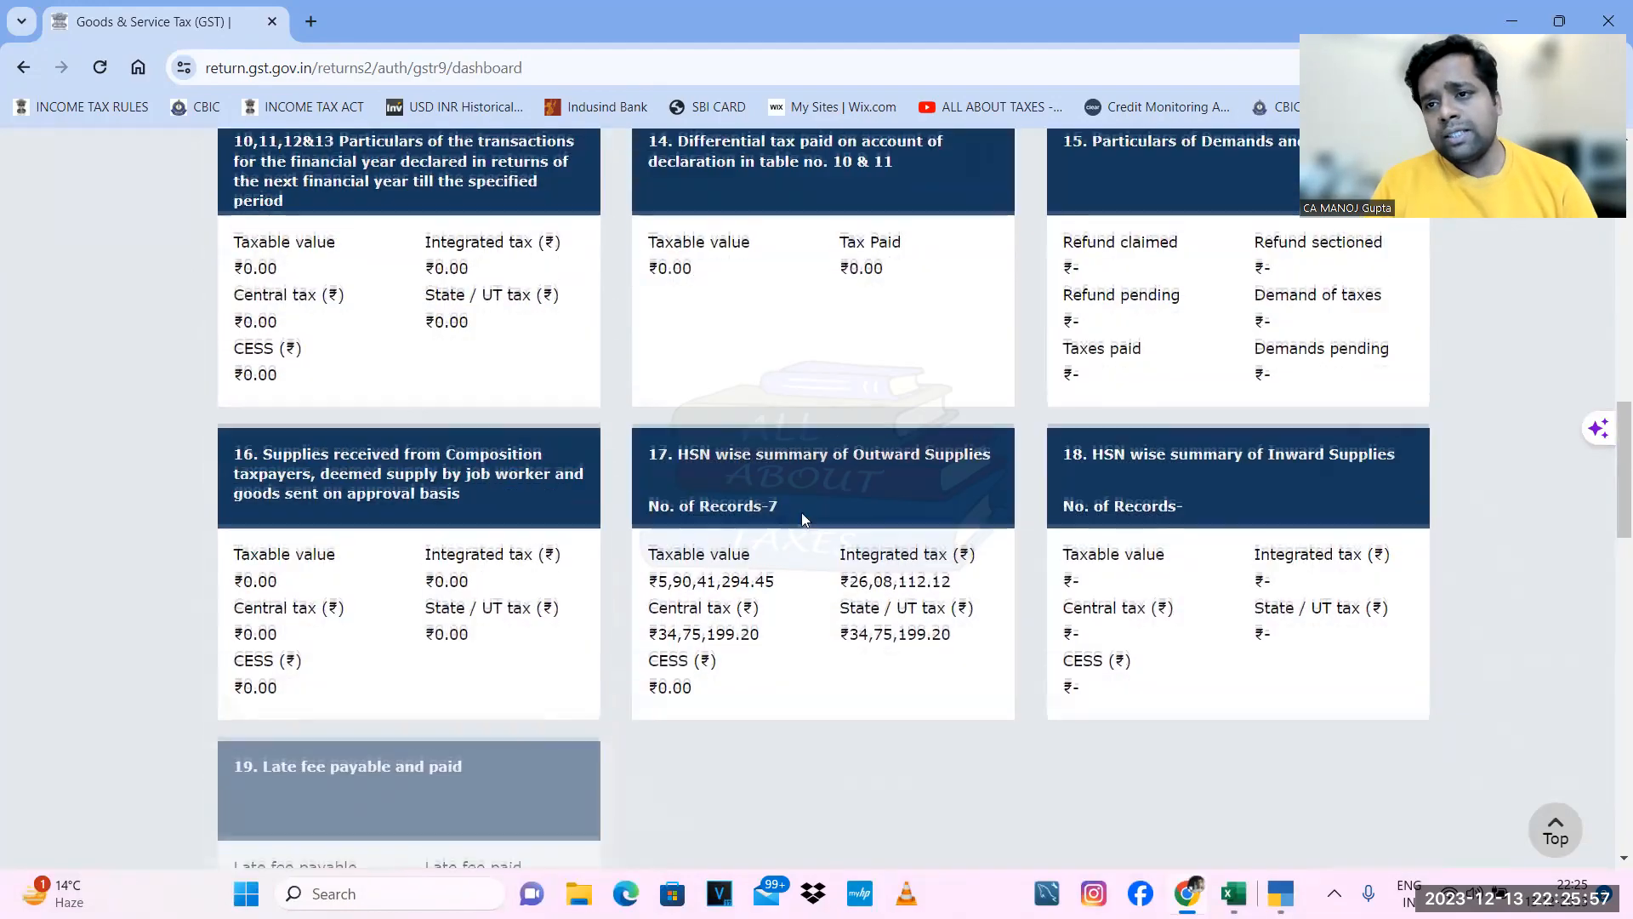
scroll(677, 541, down, 1)
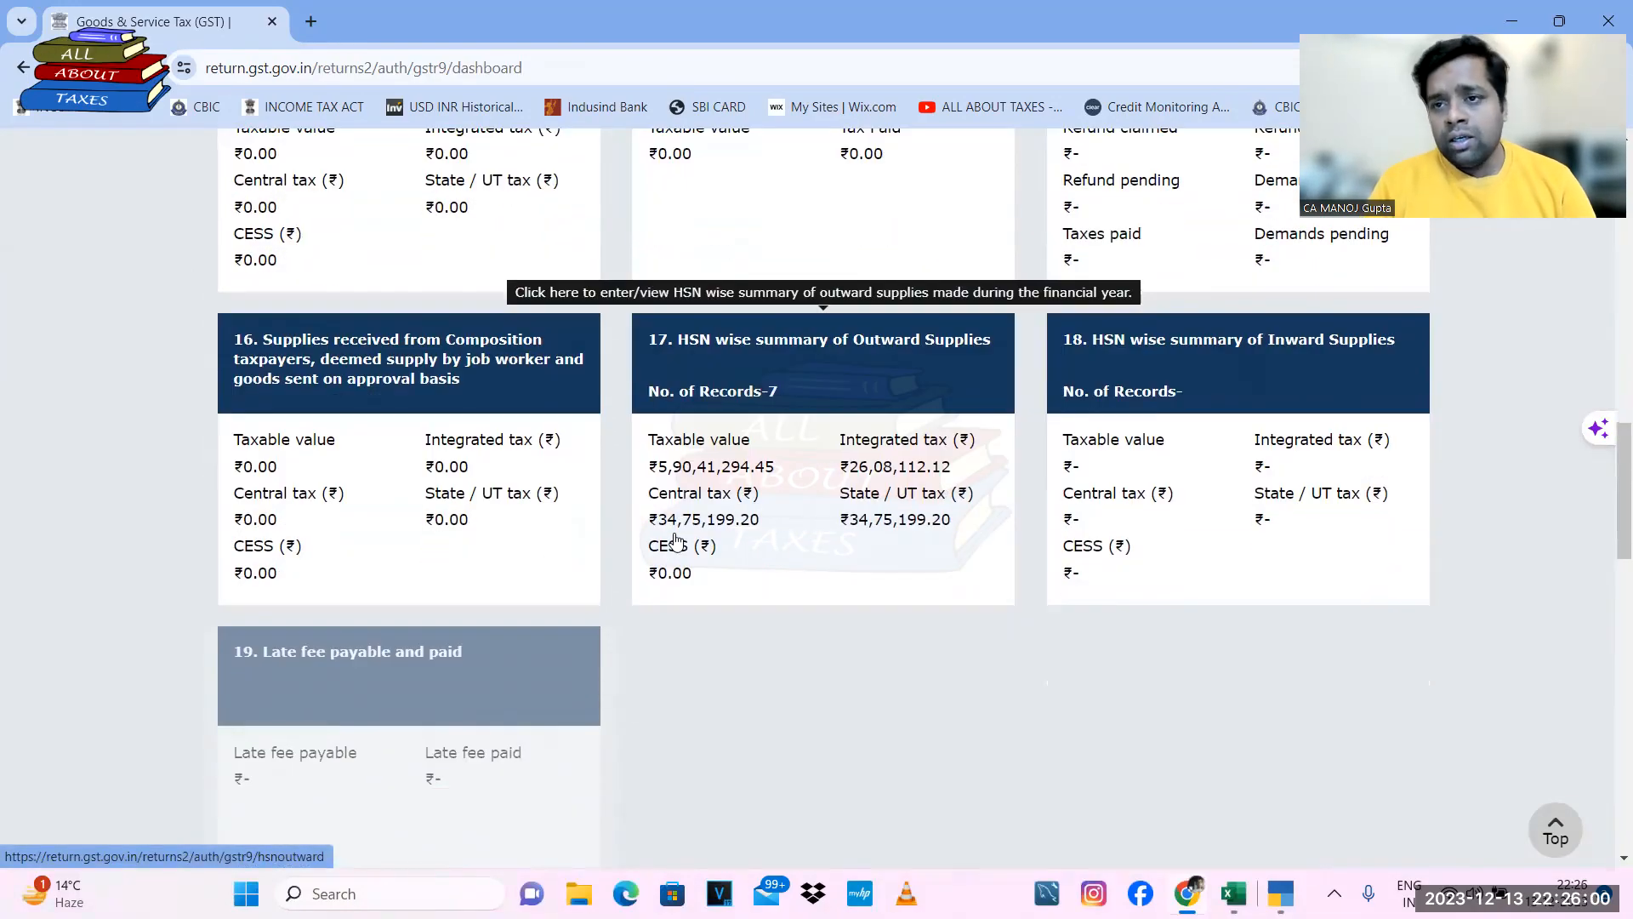
scroll(677, 541, down, 8)
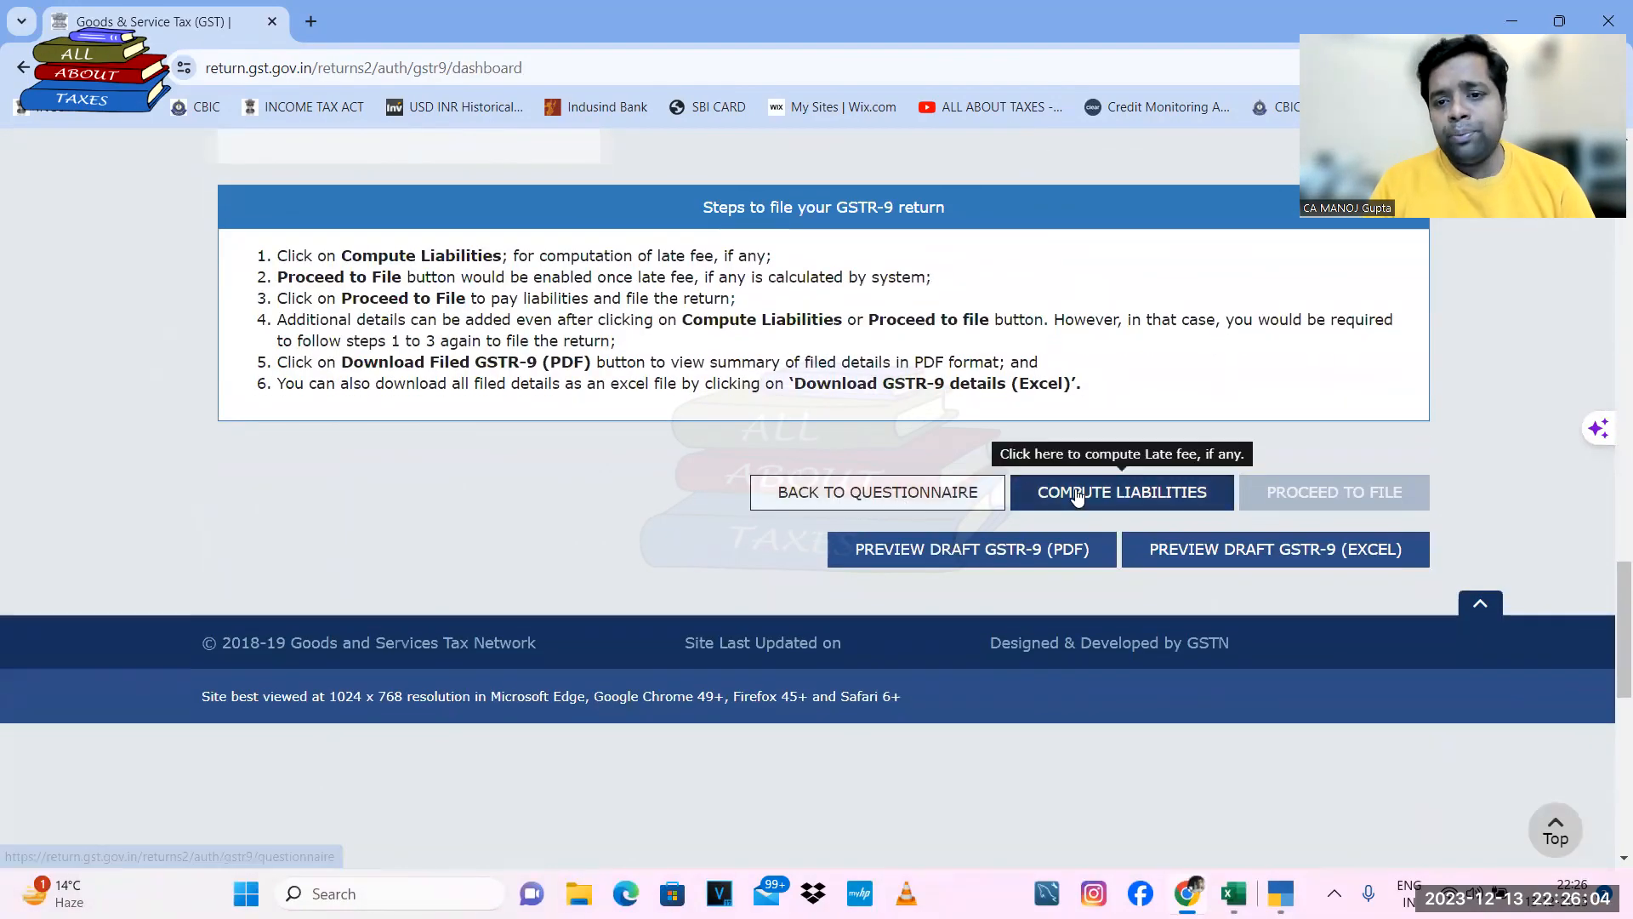
- Compute the liabilities of the return, refresh the dashboard status, and check the late fee in table 19
click(1075, 491)
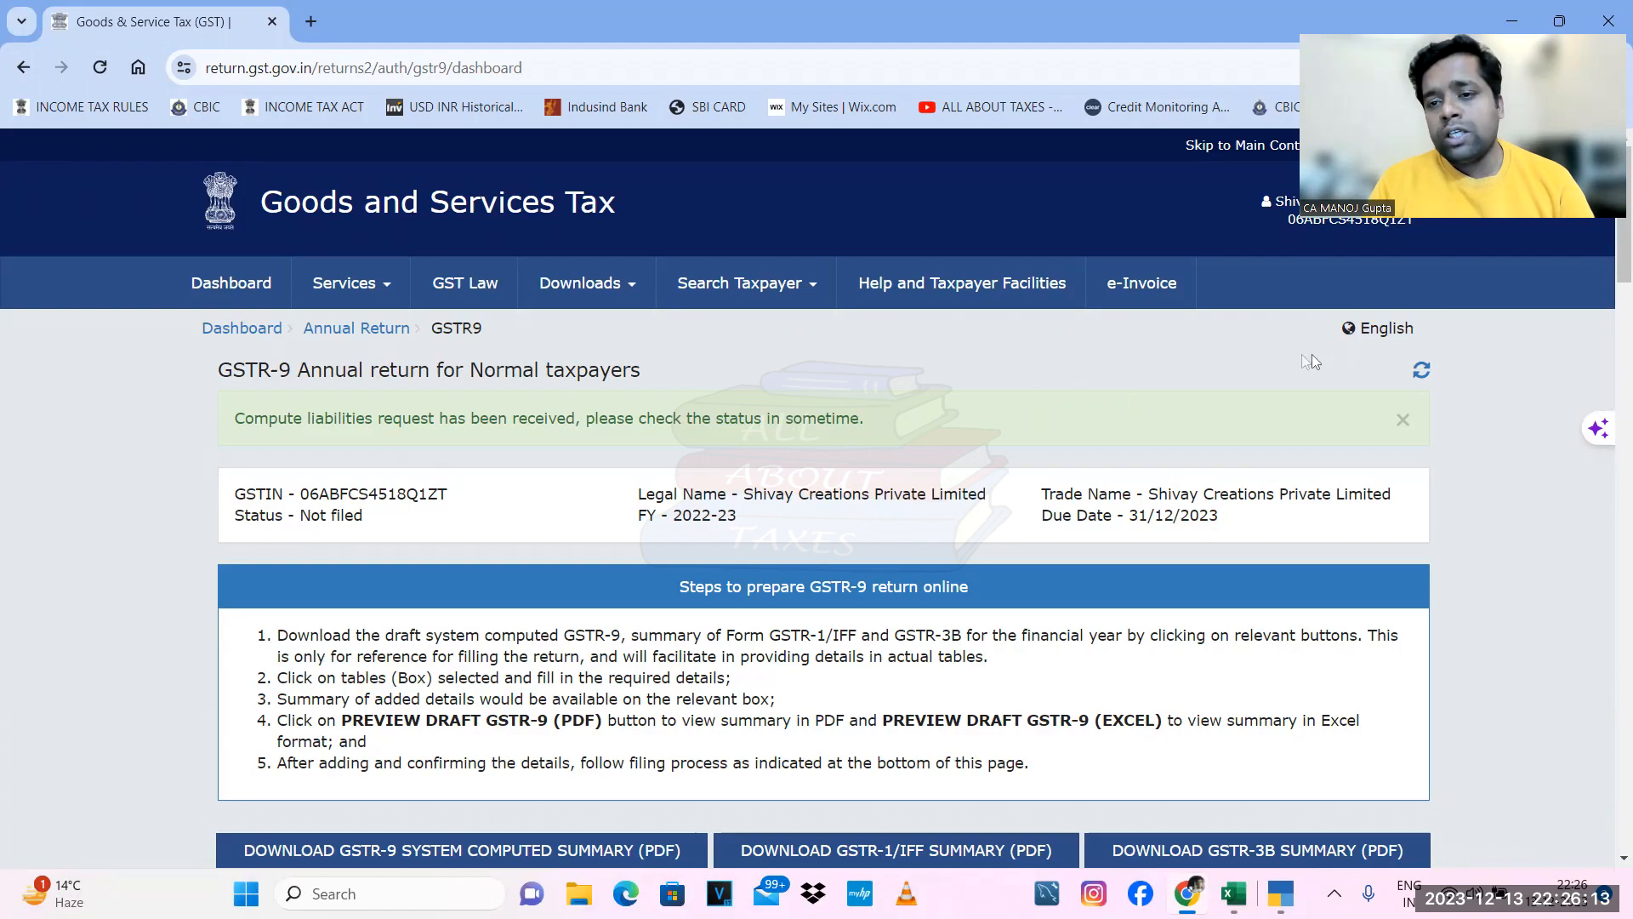
click(1422, 369)
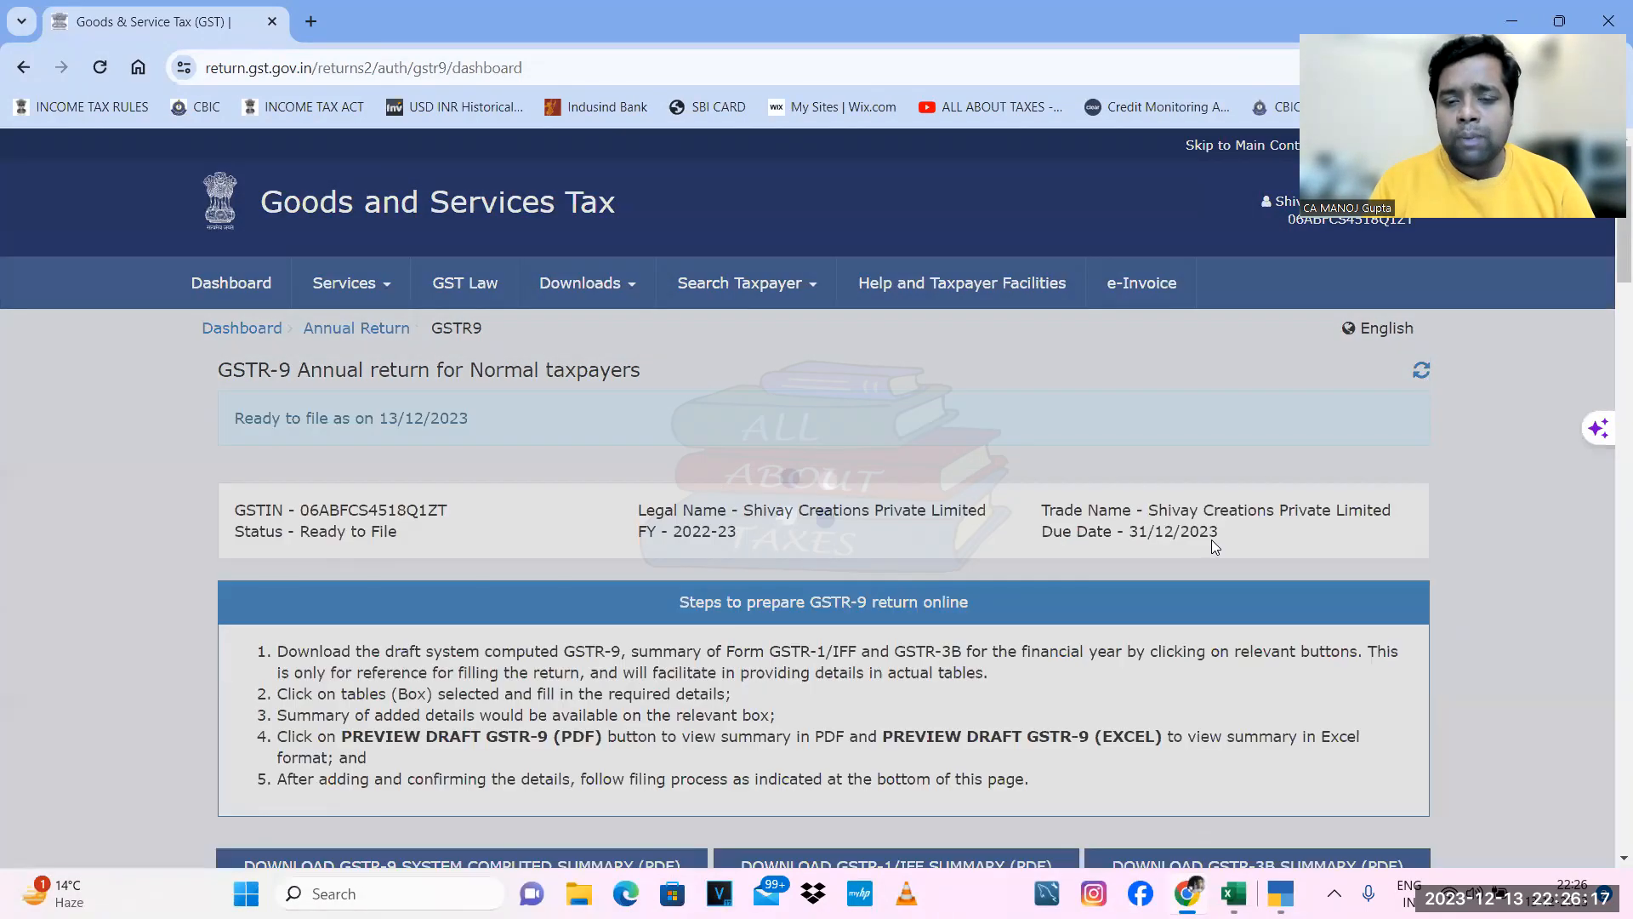
scroll(1213, 544, down, 20)
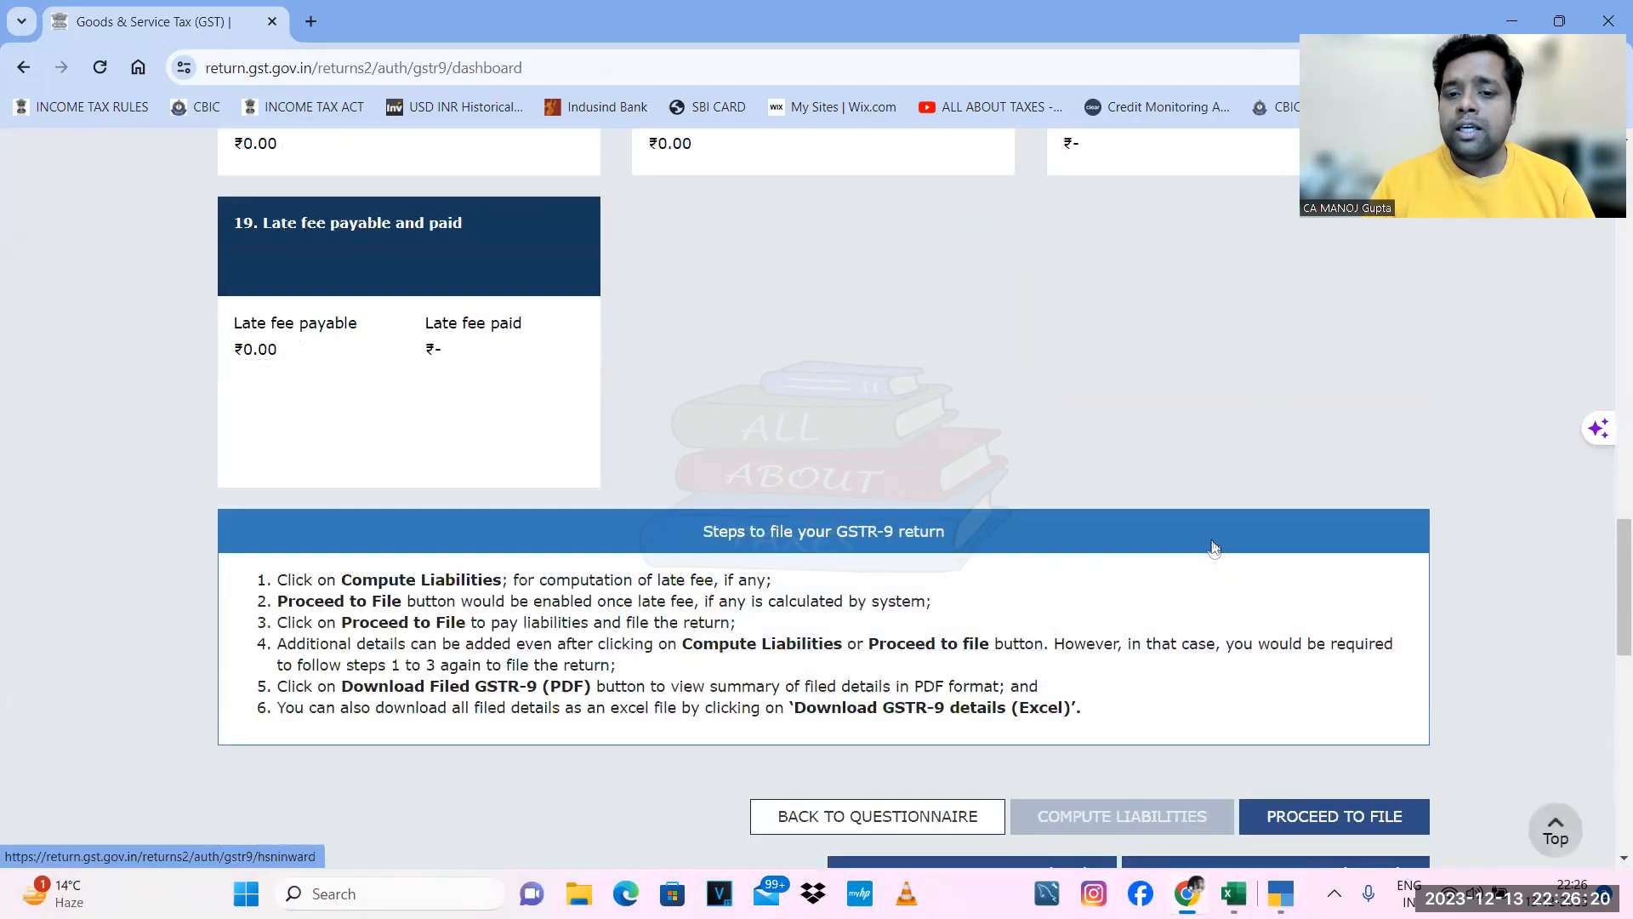
scroll(1213, 547, down, 2)
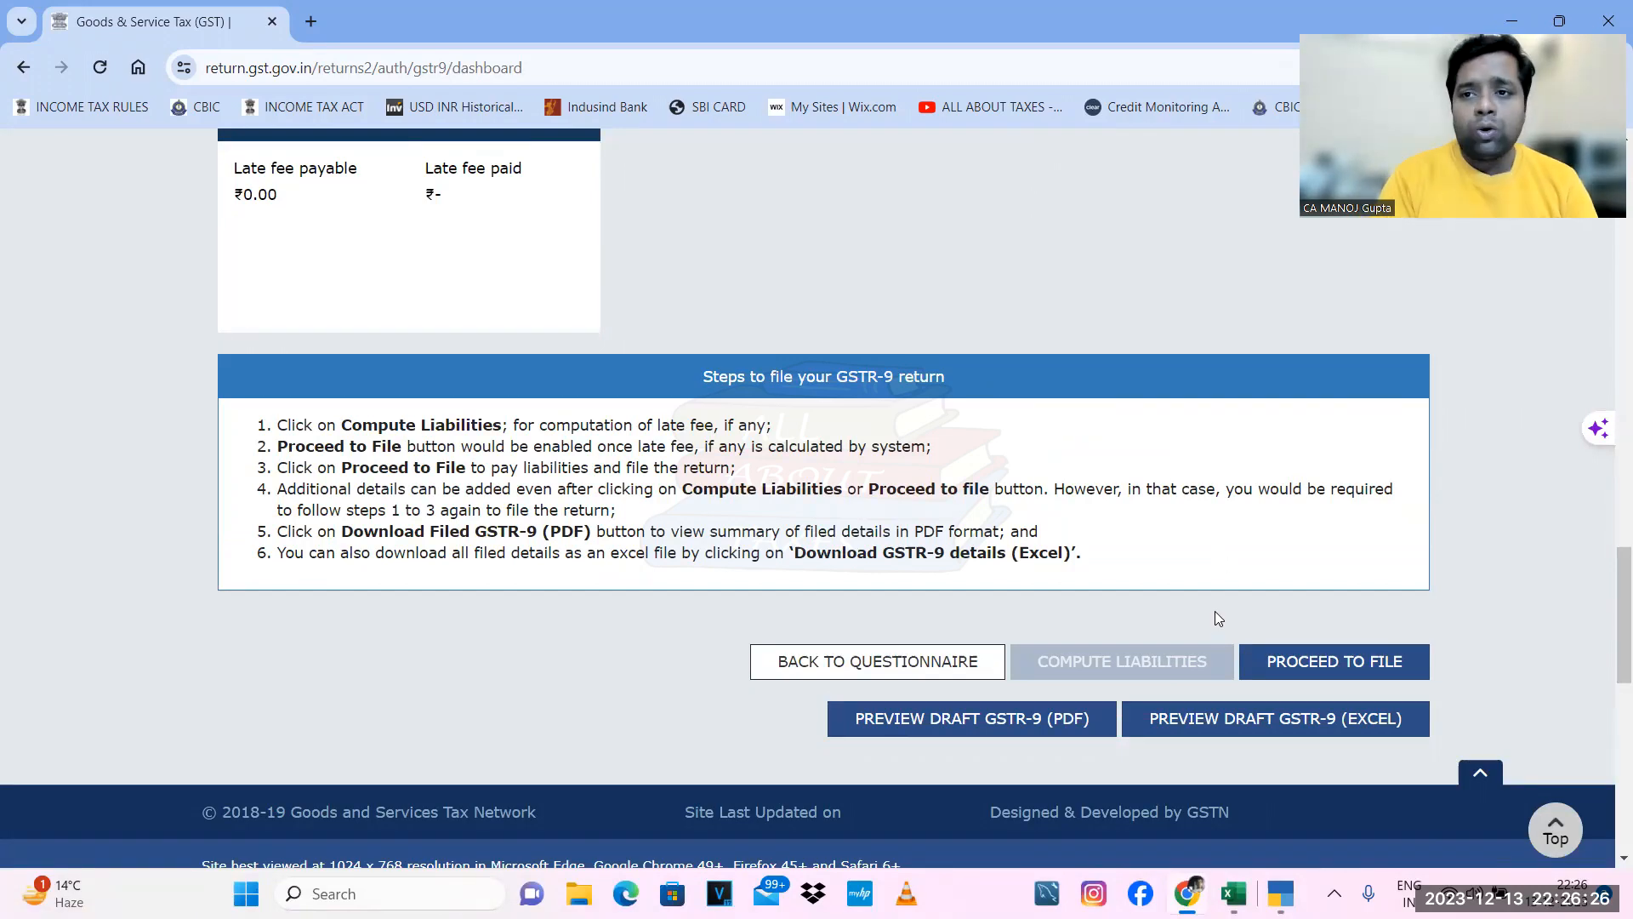
- Proceed to file to review the cash ledger balance, late fee and declaration, and go back to the GSTR-9 dashboard
click(1289, 674)
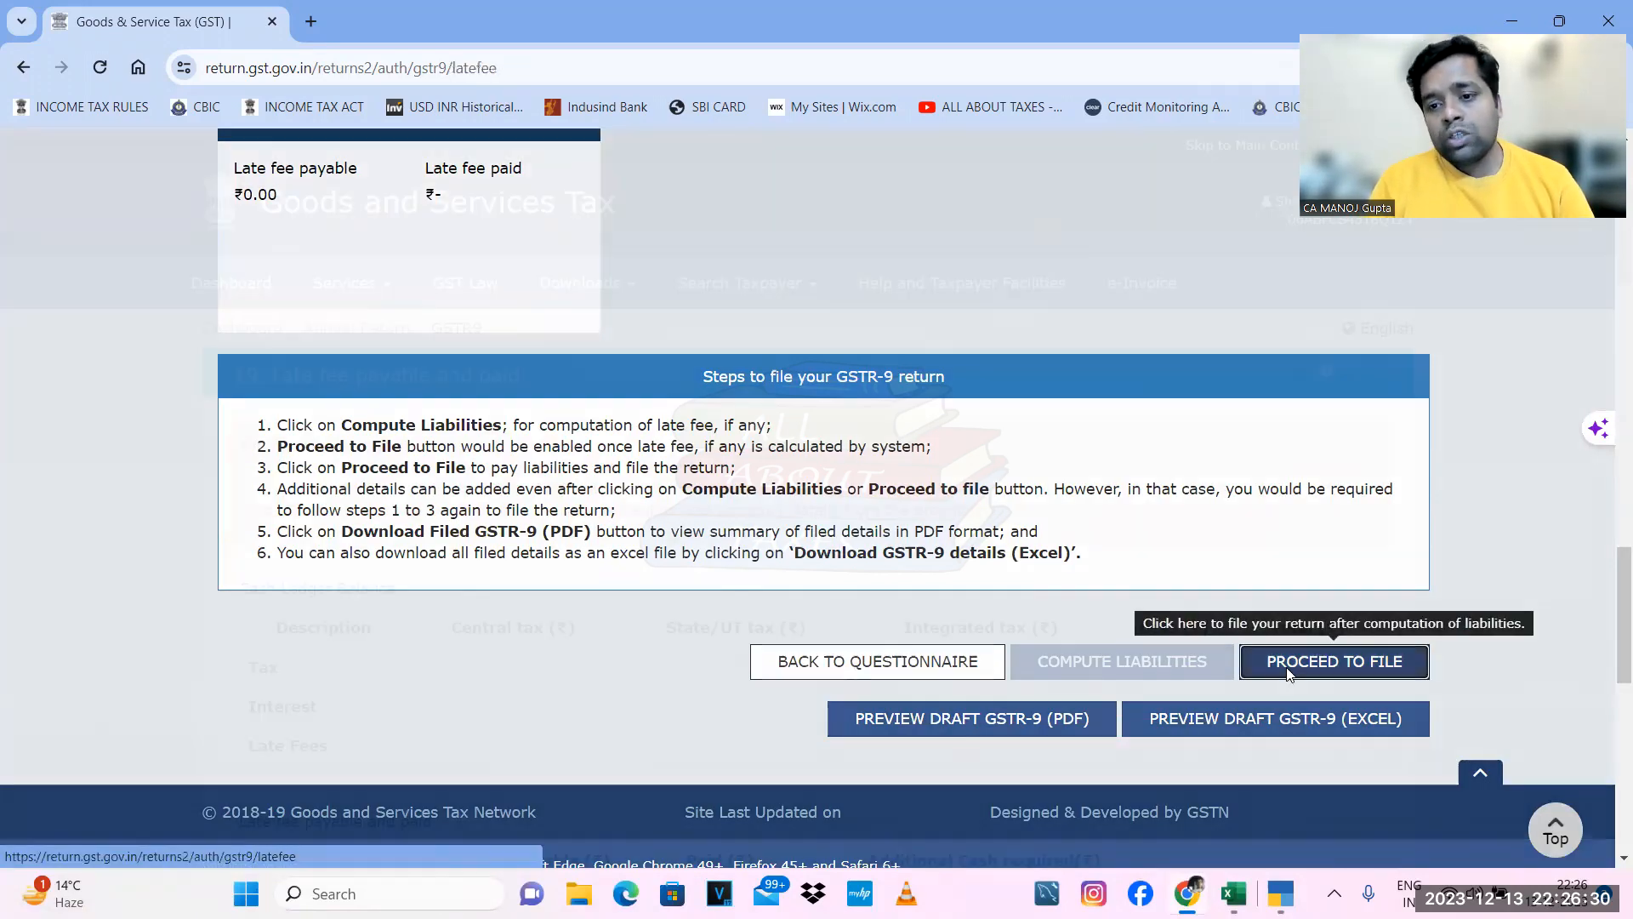
scroll(978, 636, down, 2)
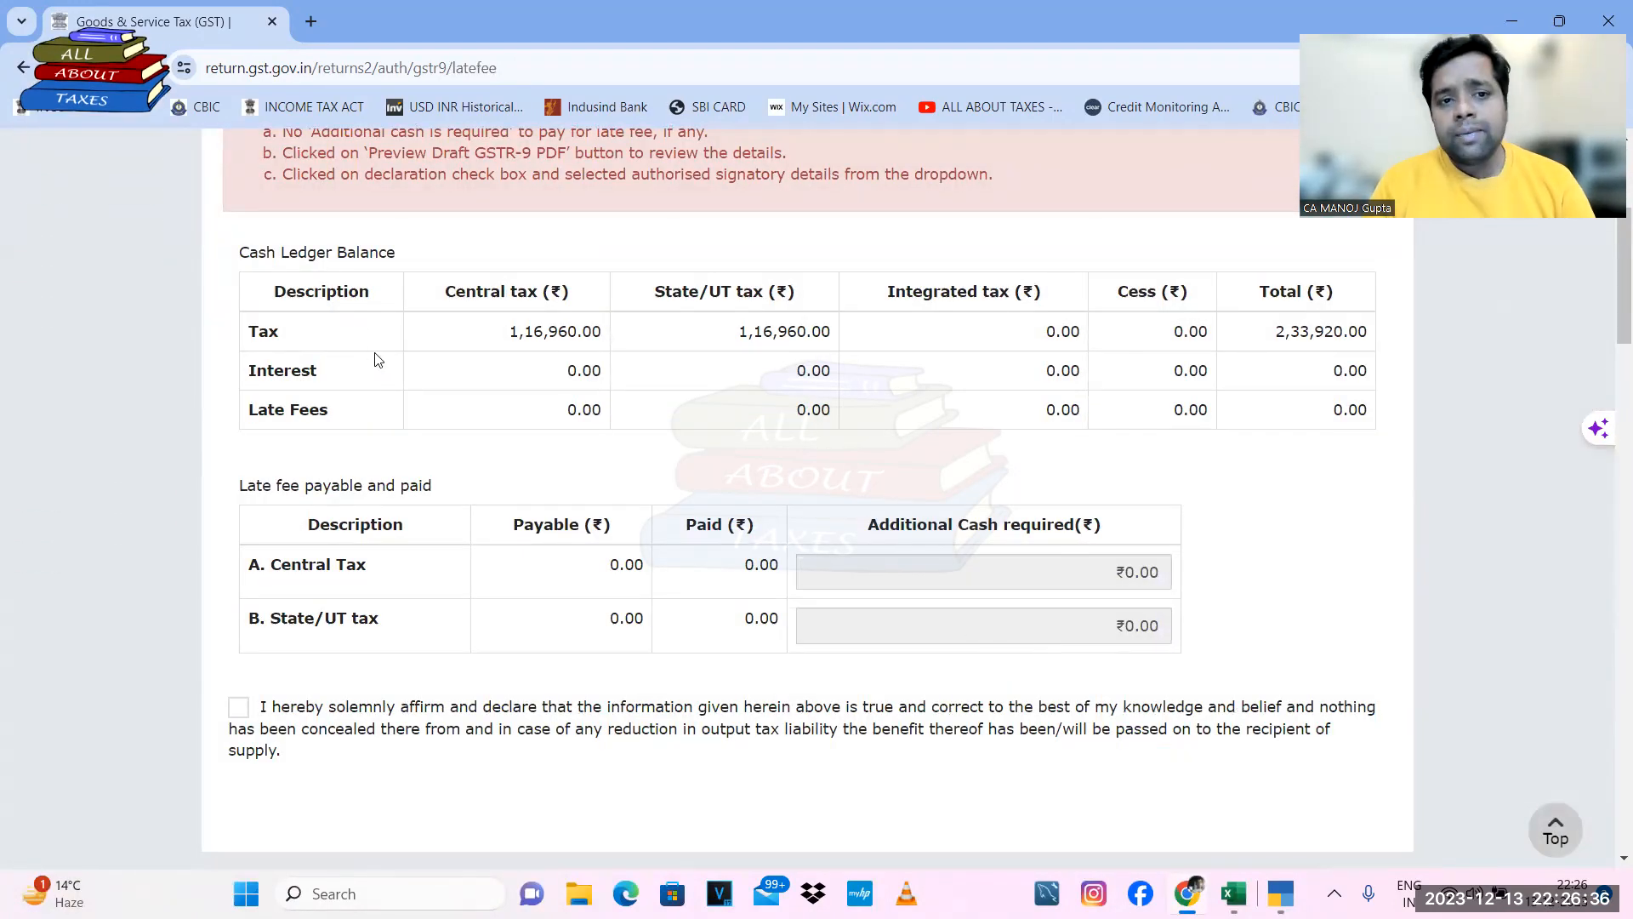
scroll(640, 385, down, 2)
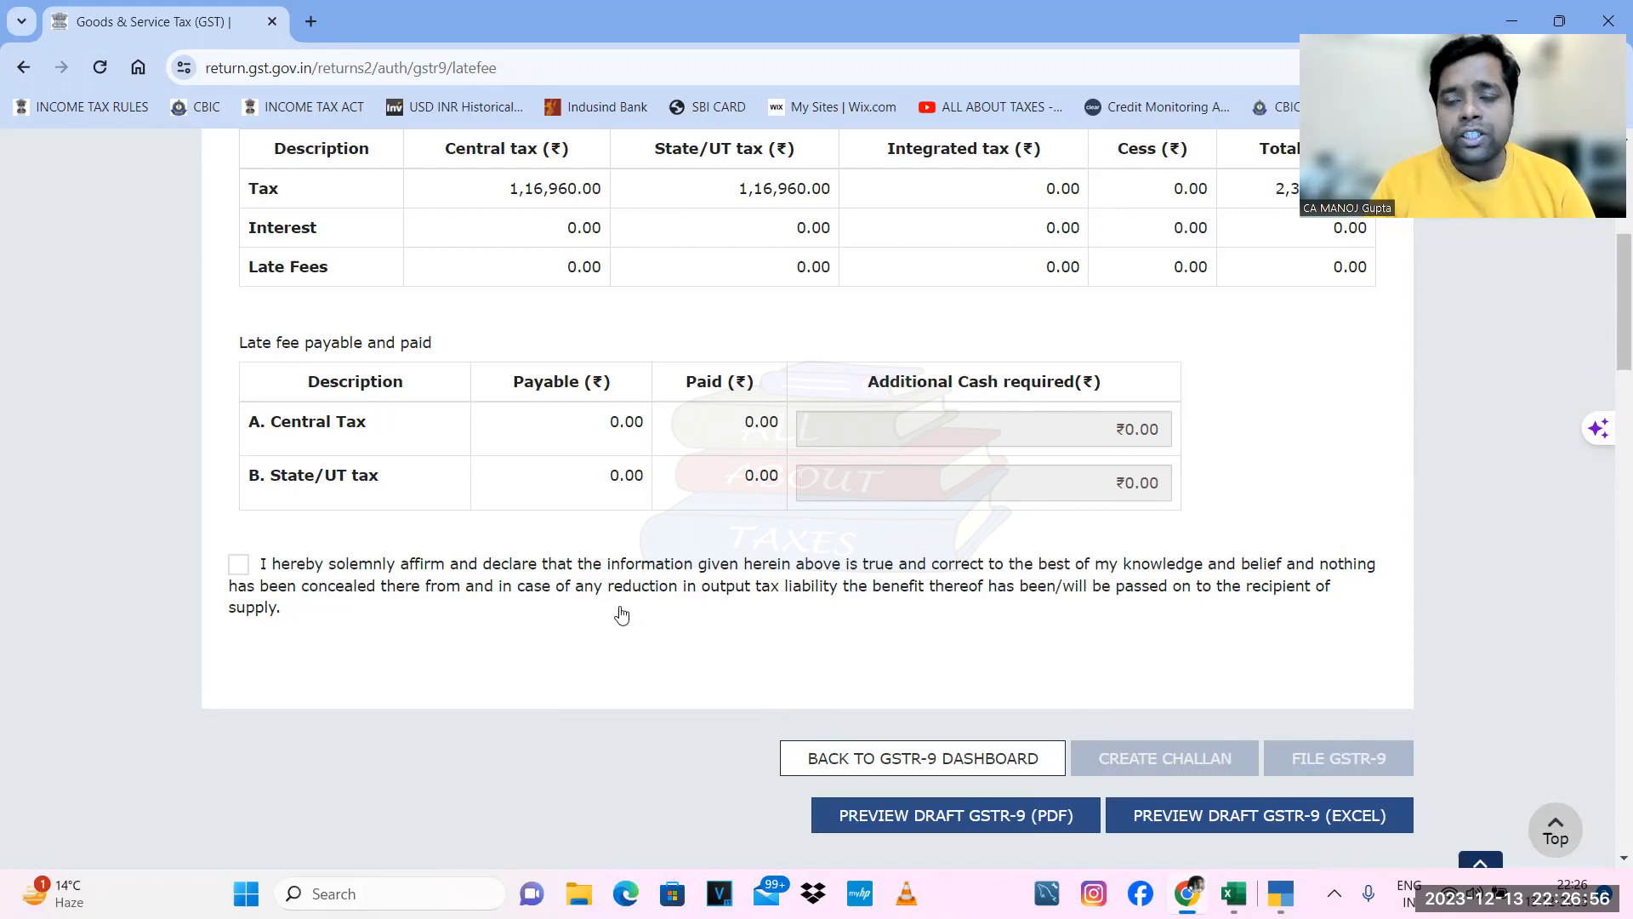
scroll(622, 615, up, 4)
scroll(619, 606, down, 10)
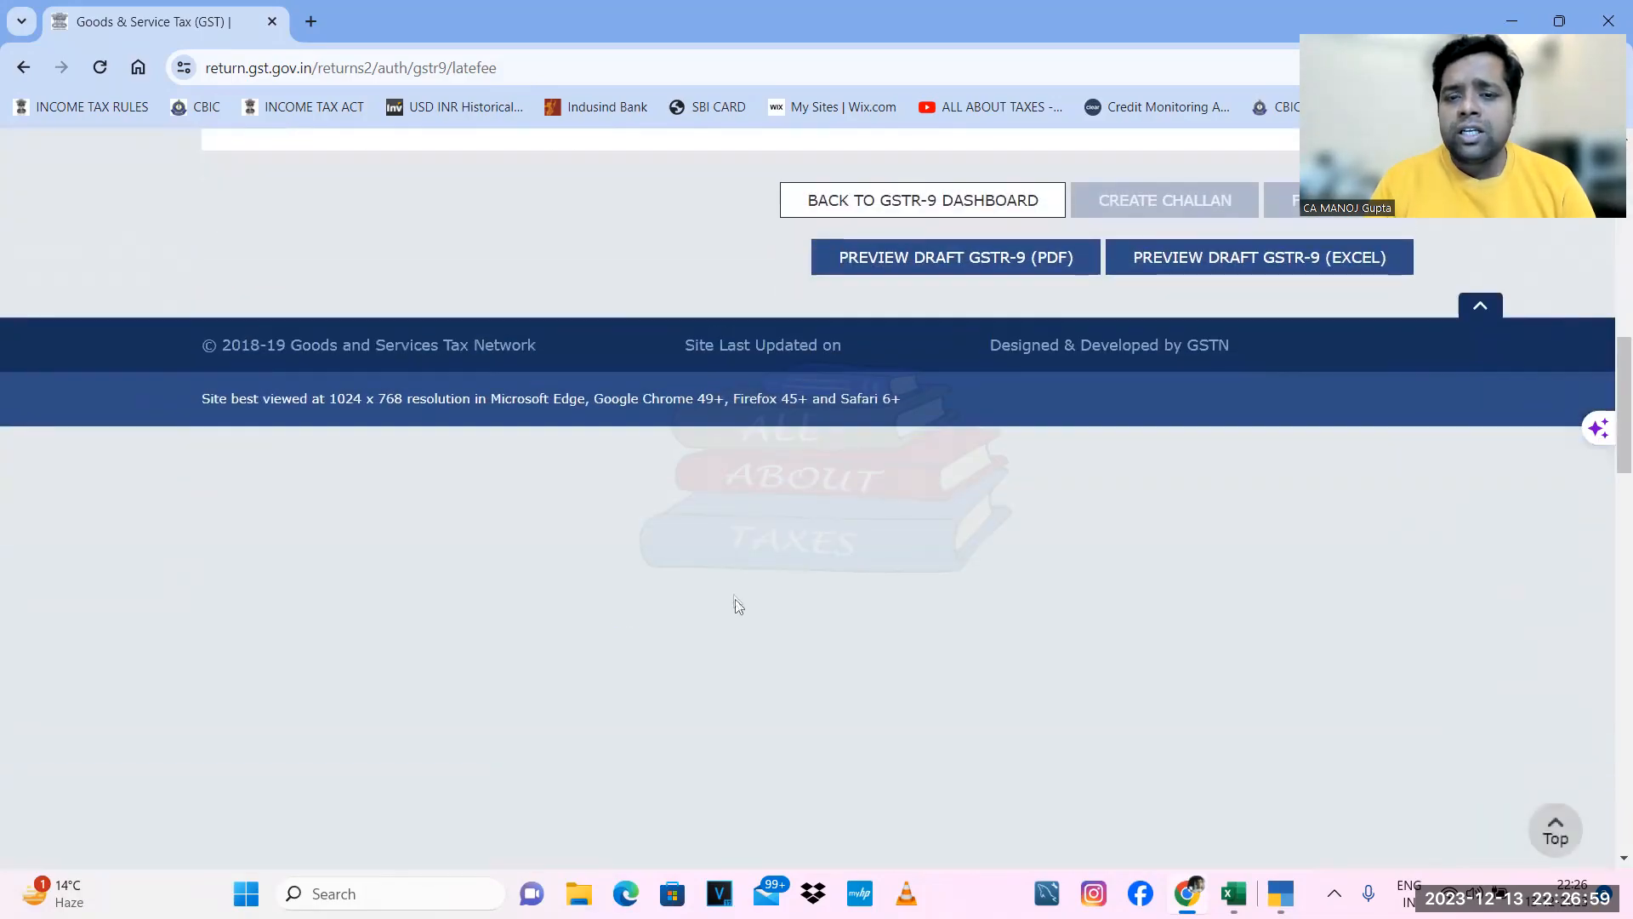
scroll(736, 598, up, 3)
click(913, 510)
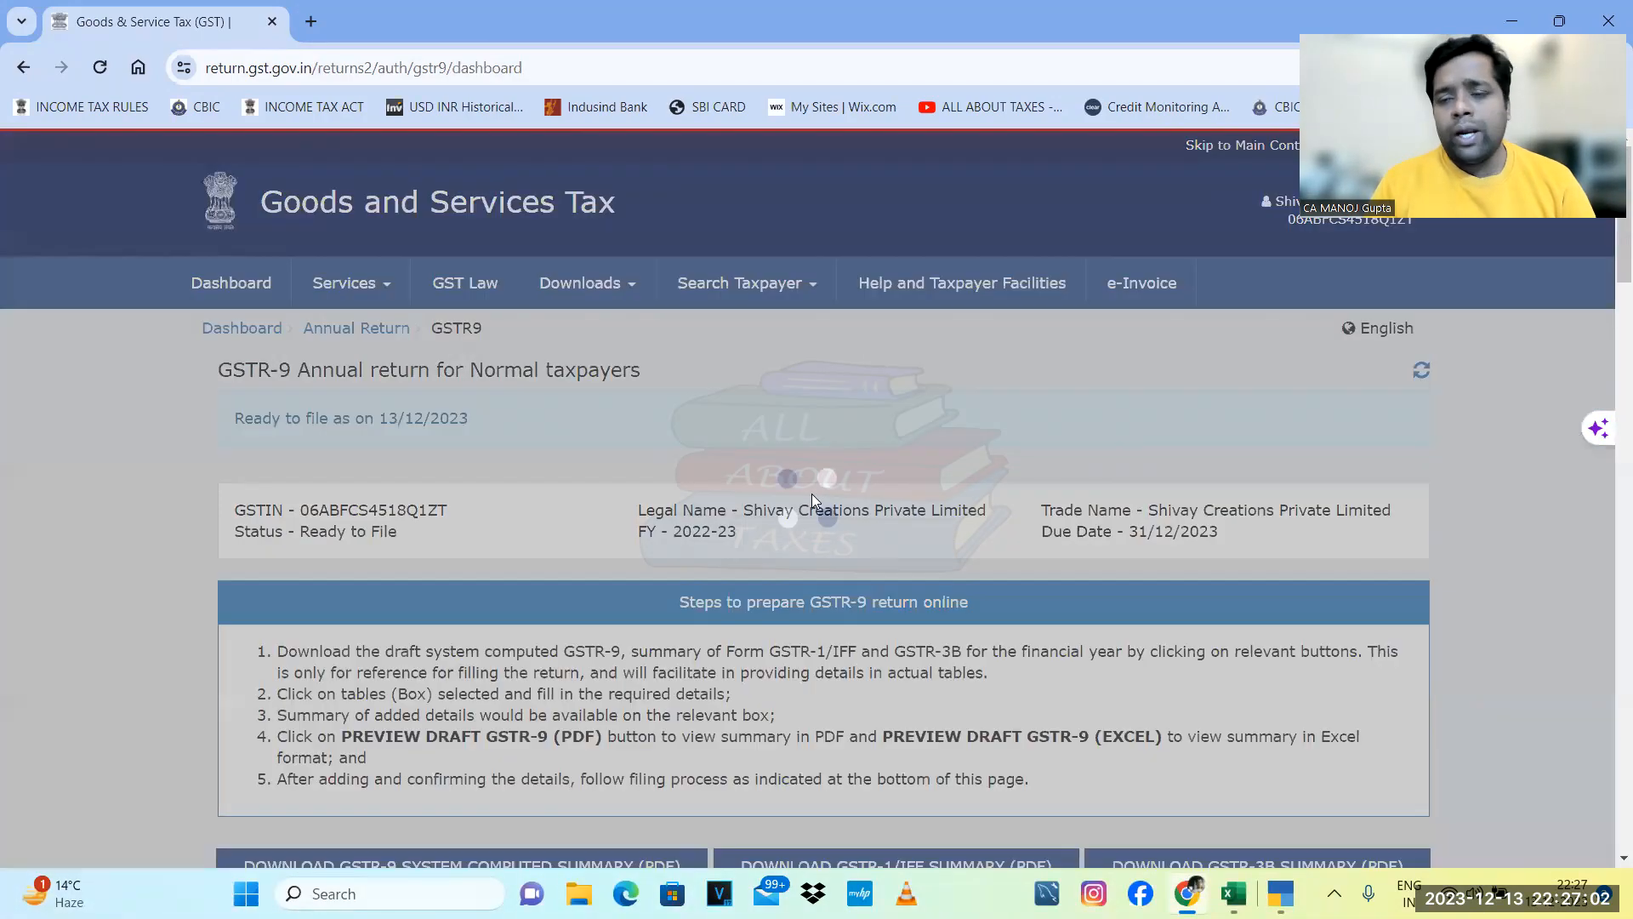
scroll(811, 494, down, 10)
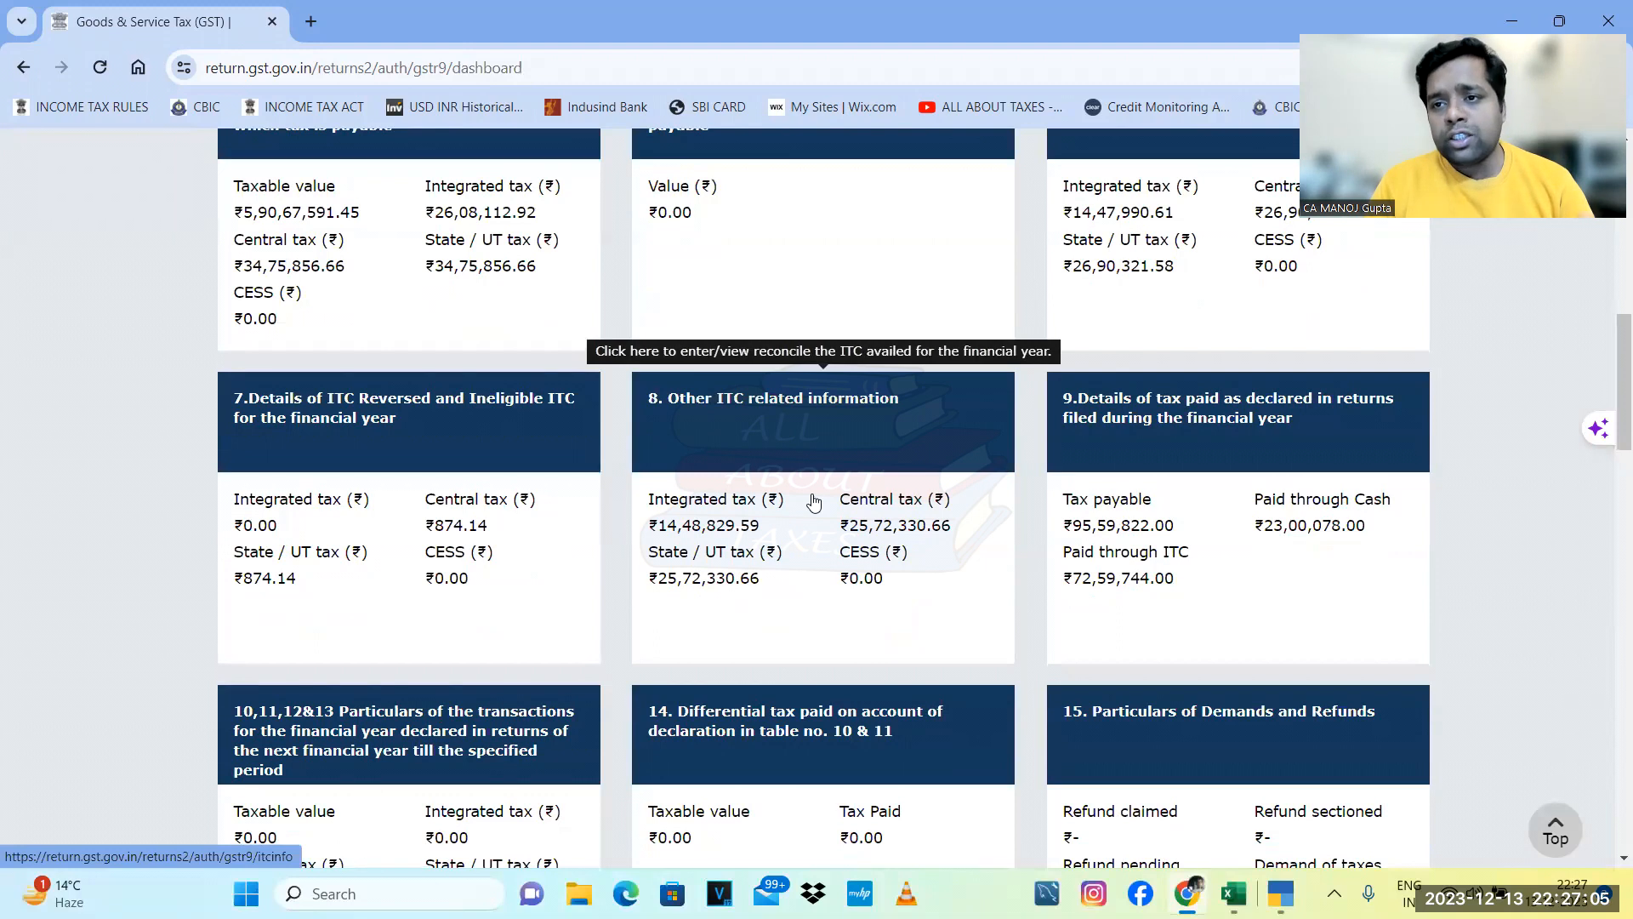